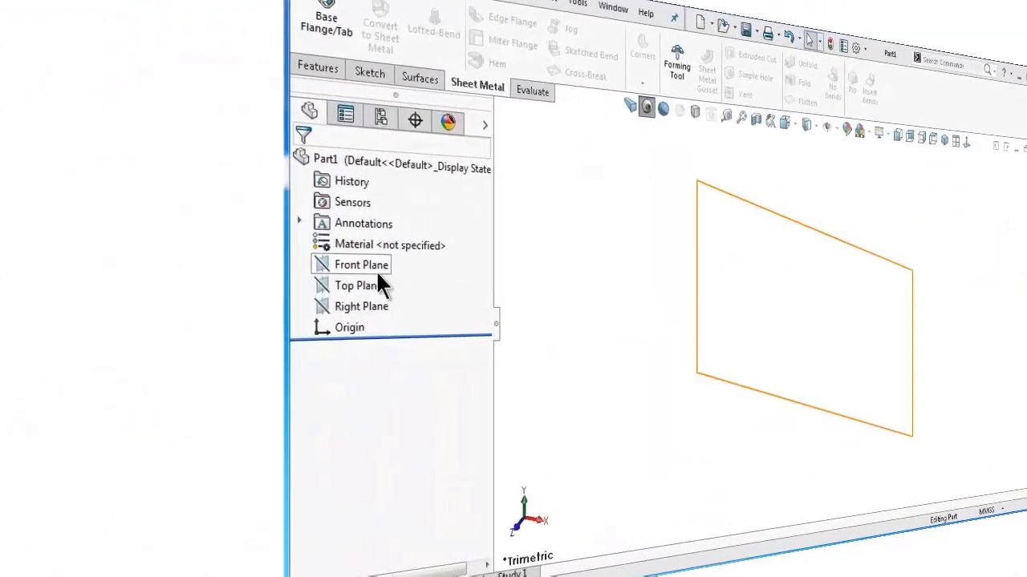
Draw a closed three-line triangle on the Top Plane, its apex directly above the origin.
{"action": "left_click", "coordinate": [80, 286]}
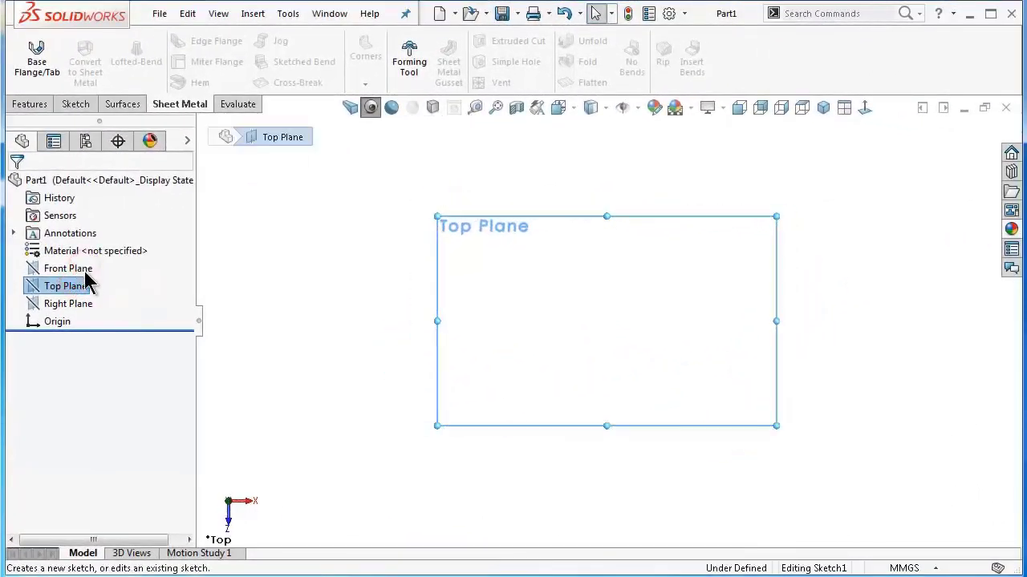
{"action": "left_click", "coordinate": [117, 44]}
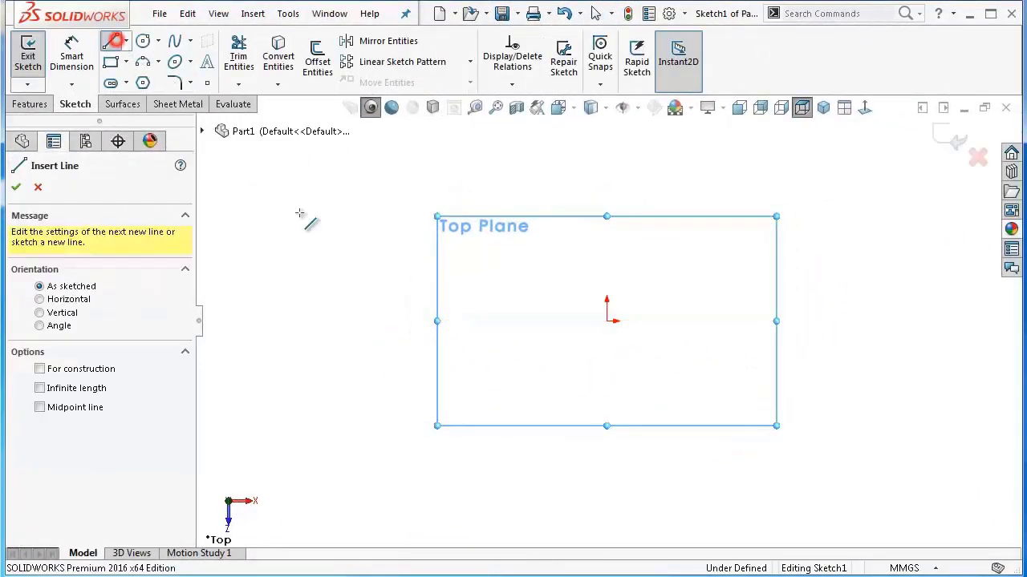
{"action": "left_click", "coordinate": [525, 319]}
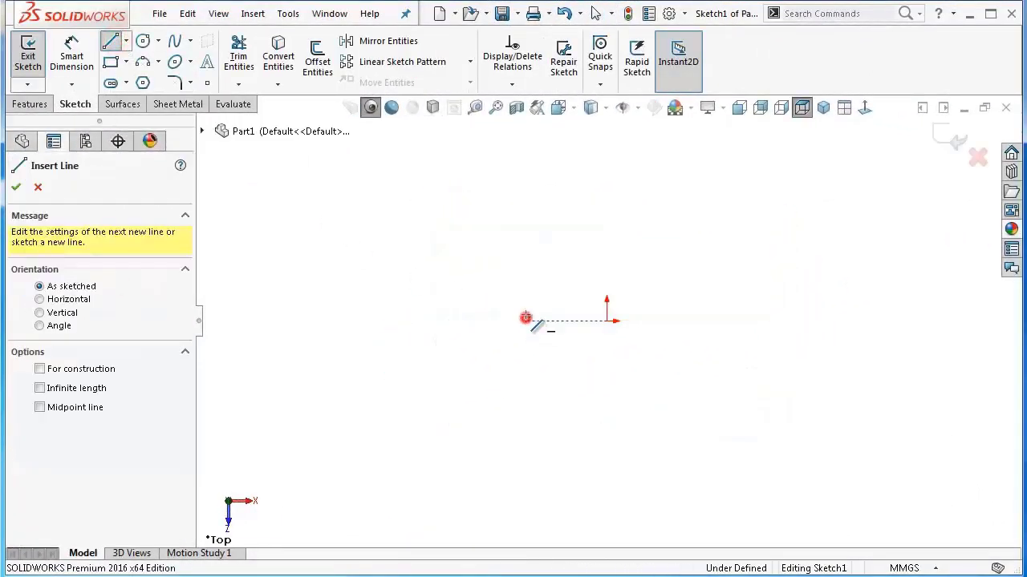
{"action": "left_click", "coordinate": [606, 152]}
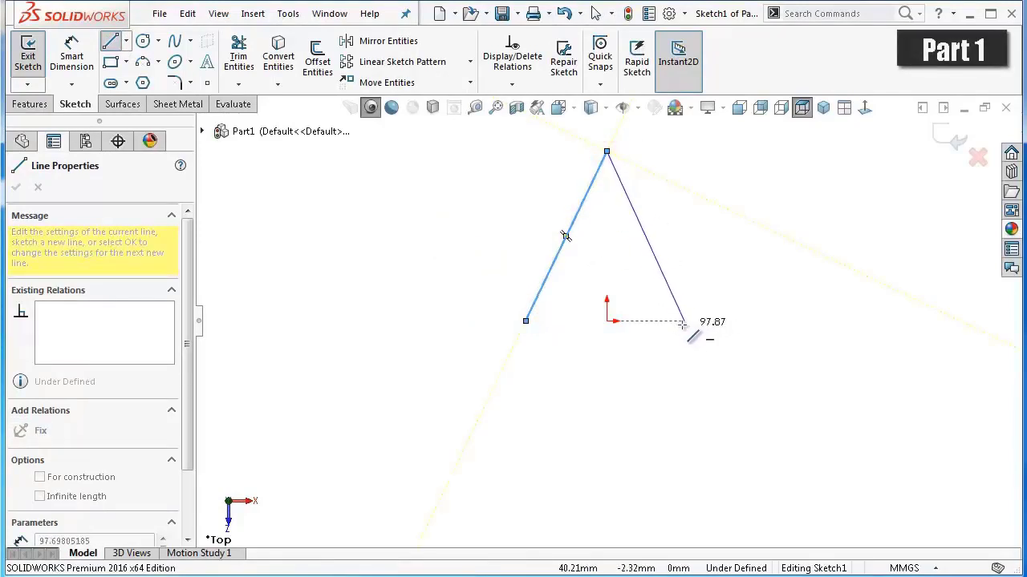
{"action": "left_click", "coordinate": [680, 321]}
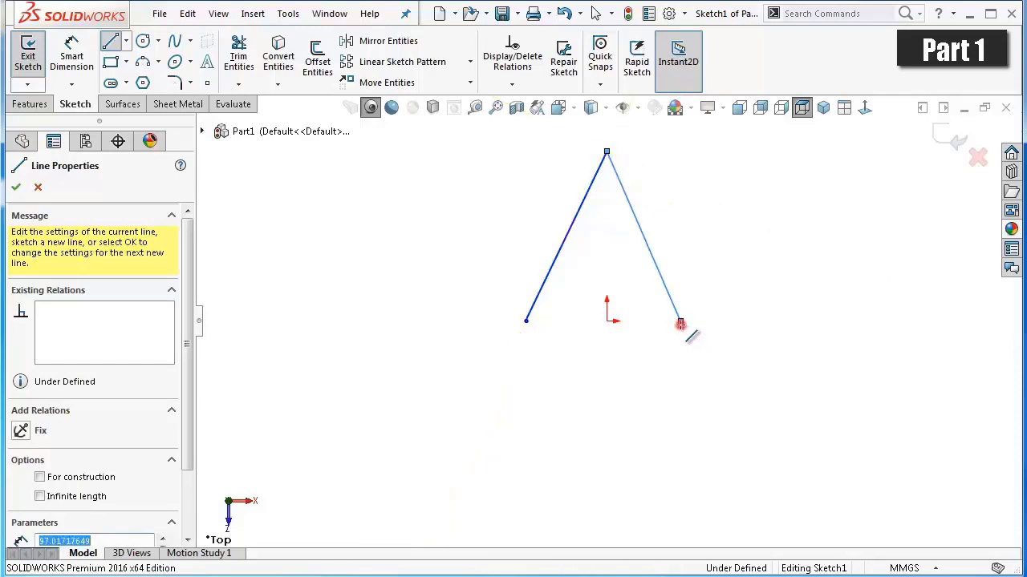
{"action": "left_click", "coordinate": [526, 320]}
{"action": "left_click", "coordinate": [474, 350]}
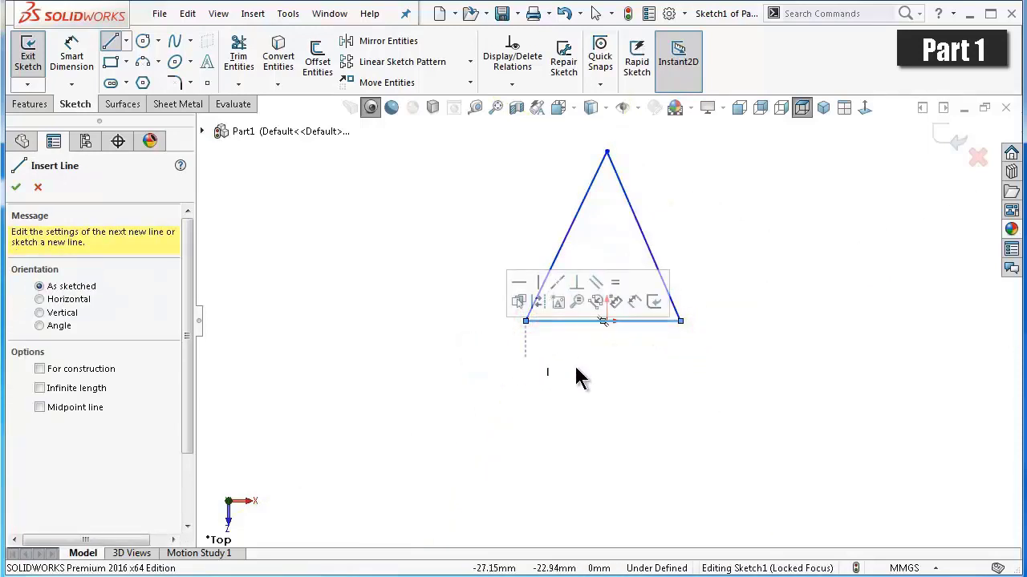
{"action": "key", "text": "Escape"}
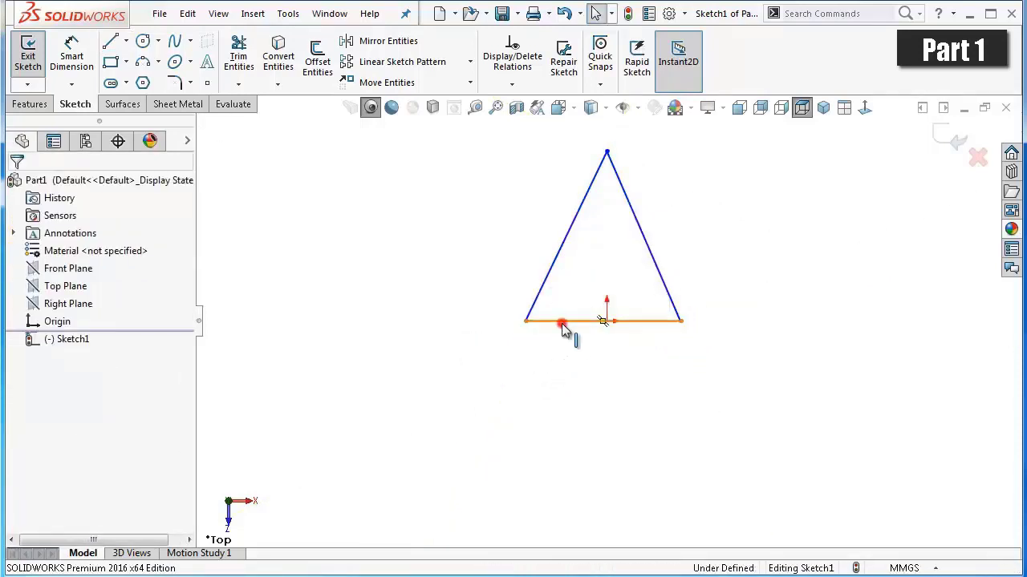
Put the triangle's base line midpoint on the origin.
{"action": "left_click", "coordinate": [561, 322]}
{"action": "left_click", "coordinate": [607, 320], "text": "ctrl"}
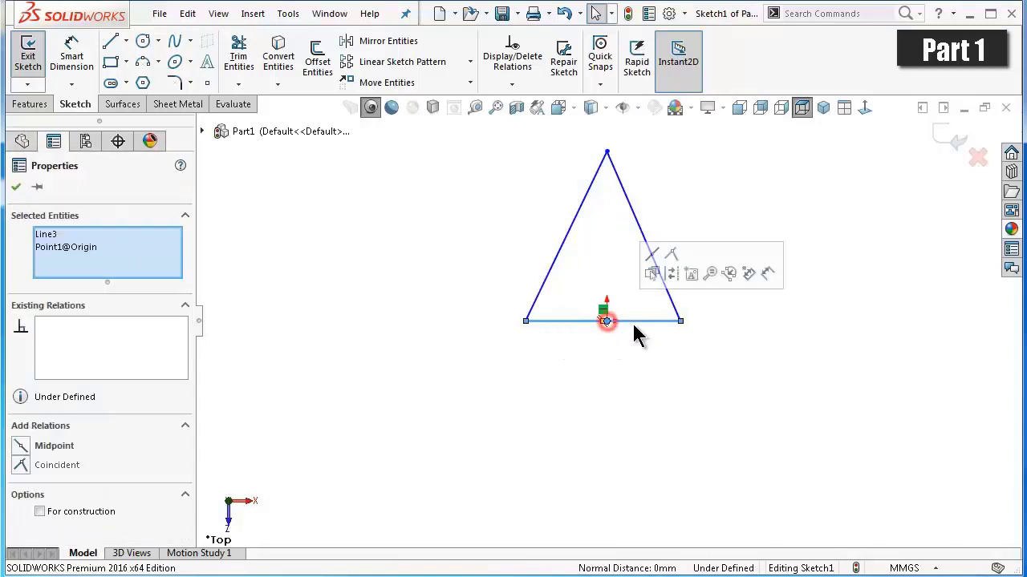
{"action": "left_click", "coordinate": [655, 255]}
{"action": "left_click", "coordinate": [710, 195]}
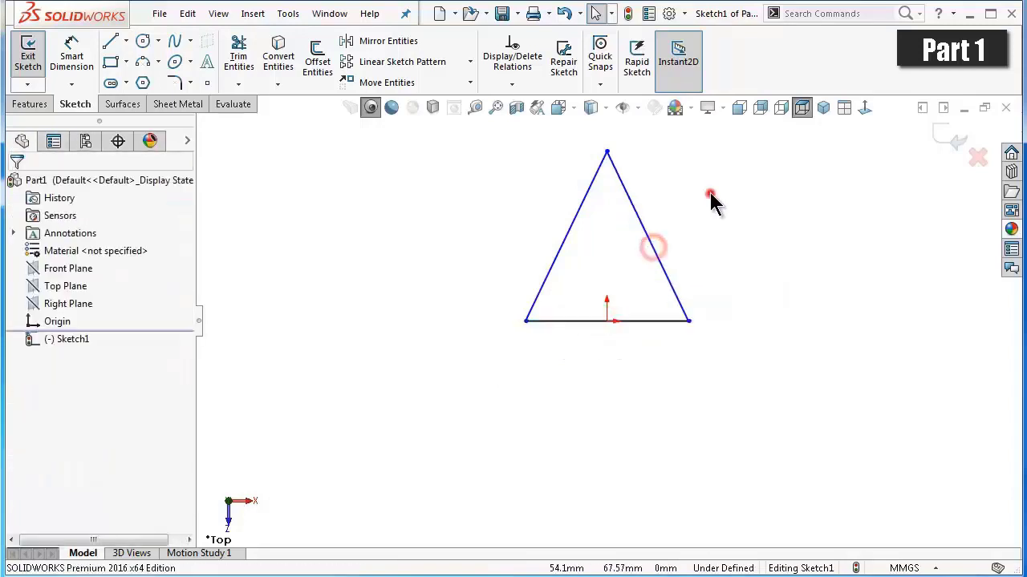
Make both slanted sides equal and drag the apex lower to shrink the triangle.
{"action": "left_click", "coordinate": [582, 214]}
{"action": "left_click", "coordinate": [642, 225], "text": "ctrl"}
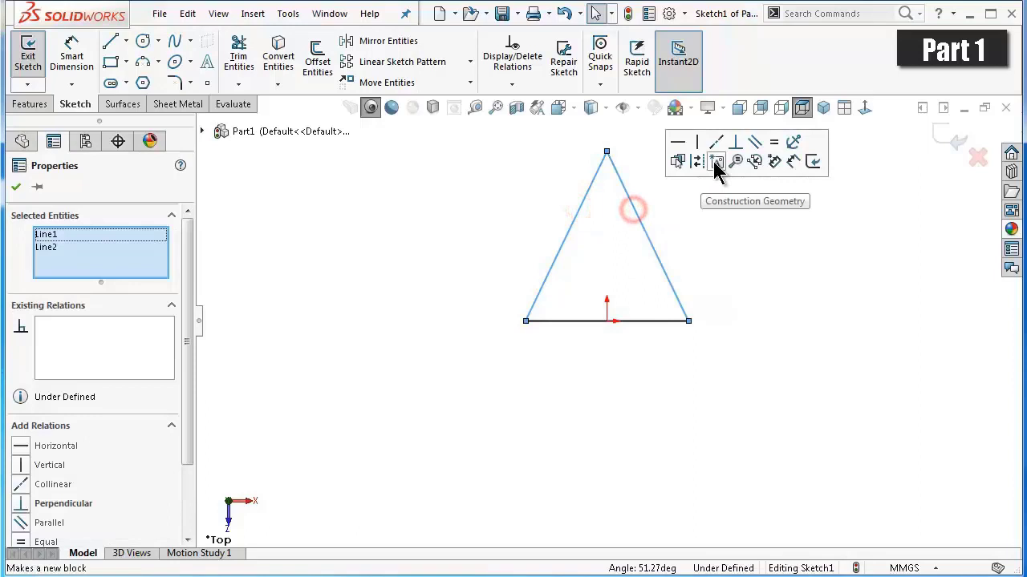
{"action": "left_click", "coordinate": [775, 147]}
{"action": "left_click", "coordinate": [726, 259]}
{"action": "left_click_drag", "start_coordinate": [706, 281], "coordinate": [654, 255]}
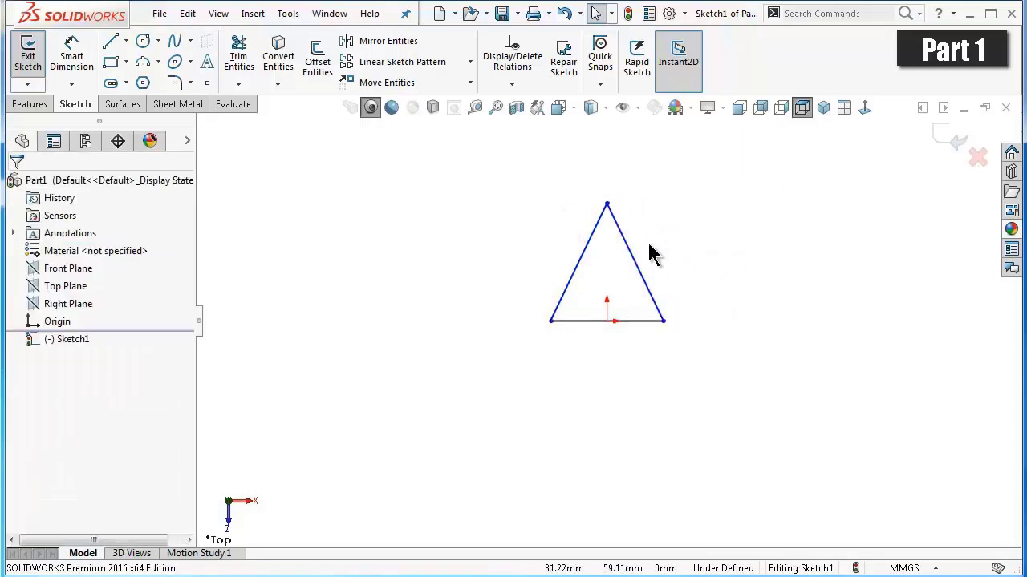
{"action": "scroll", "coordinate": [650, 255], "scroll_direction": "down", "scroll_amount": 2}
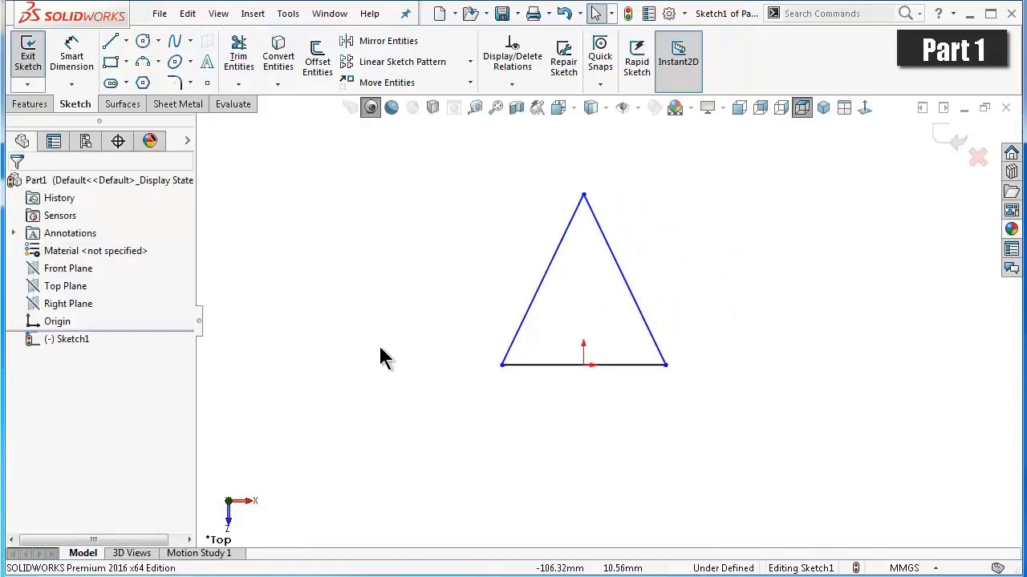
{"action": "right_click_drag", "start_coordinate": [380, 353], "coordinate": [405, 221]}
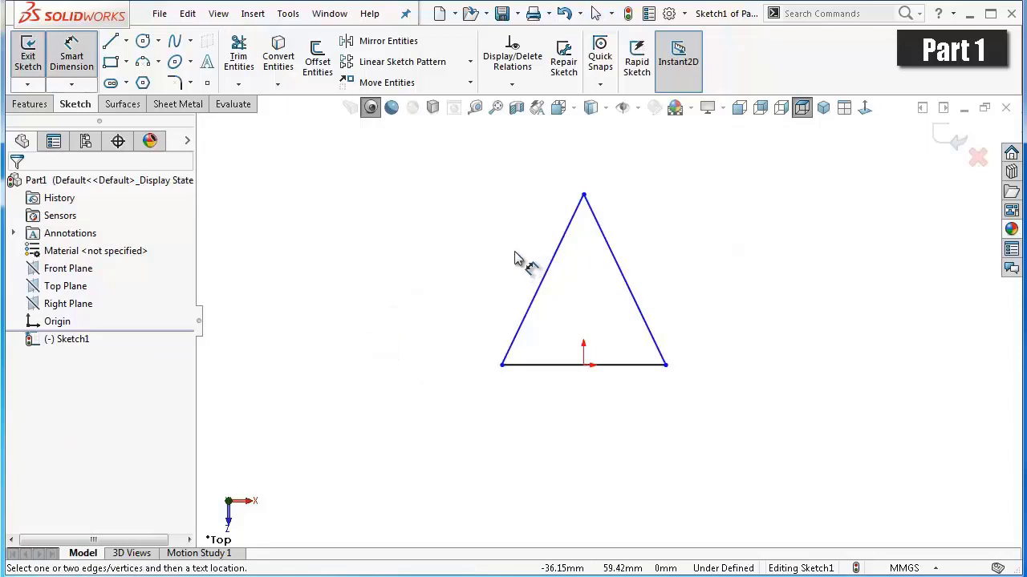
Dimension the left side-to-base angle at 67.40° and begin an apex-to-origin height dimension.
{"action": "left_click", "coordinate": [534, 300]}
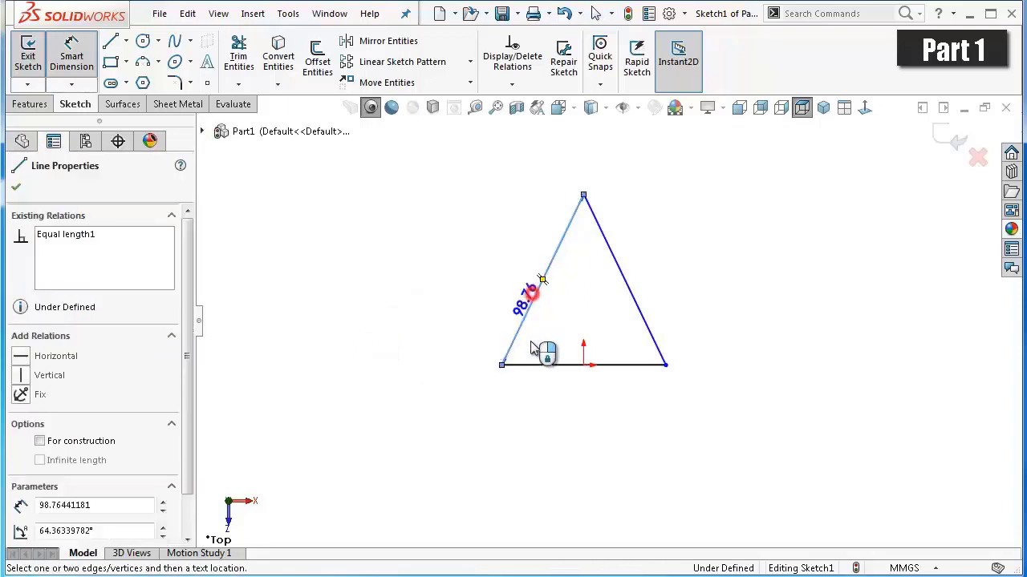
{"action": "left_click", "coordinate": [541, 364]}
{"action": "left_click", "coordinate": [543, 353]}
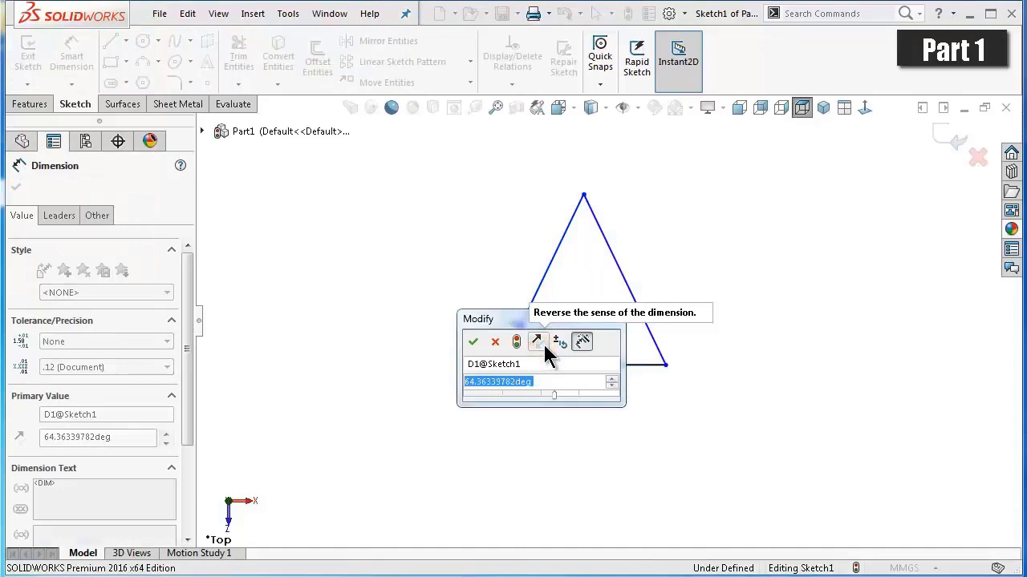
{"action": "type", "text": "67.4"}
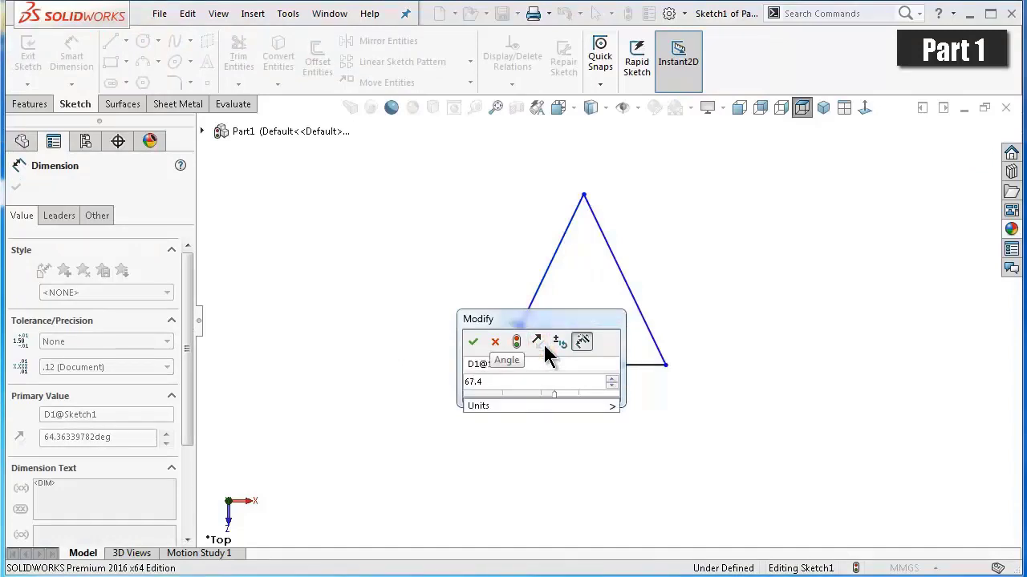
{"action": "key", "text": "Return"}
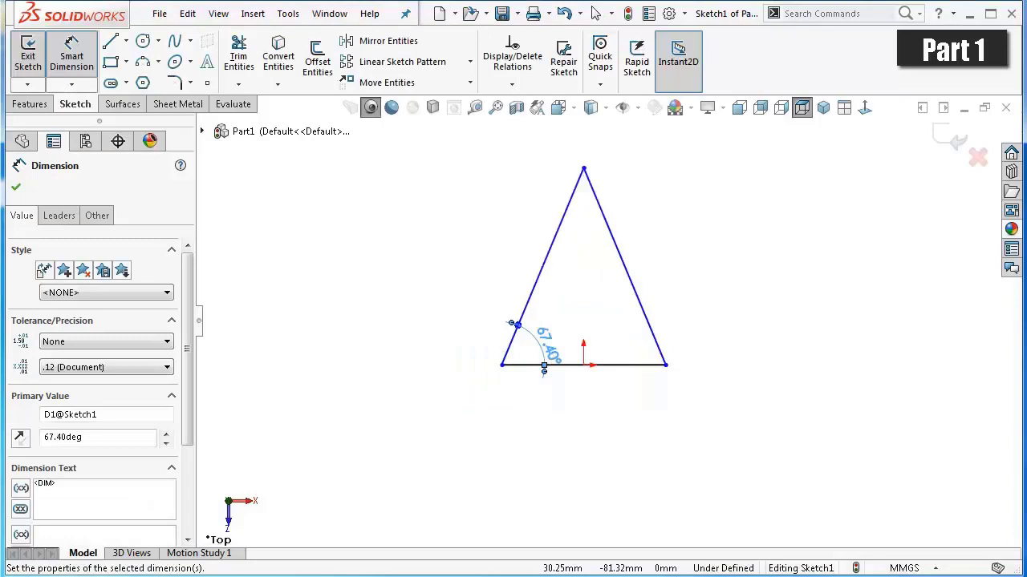
{"action": "left_click", "coordinate": [583, 170]}
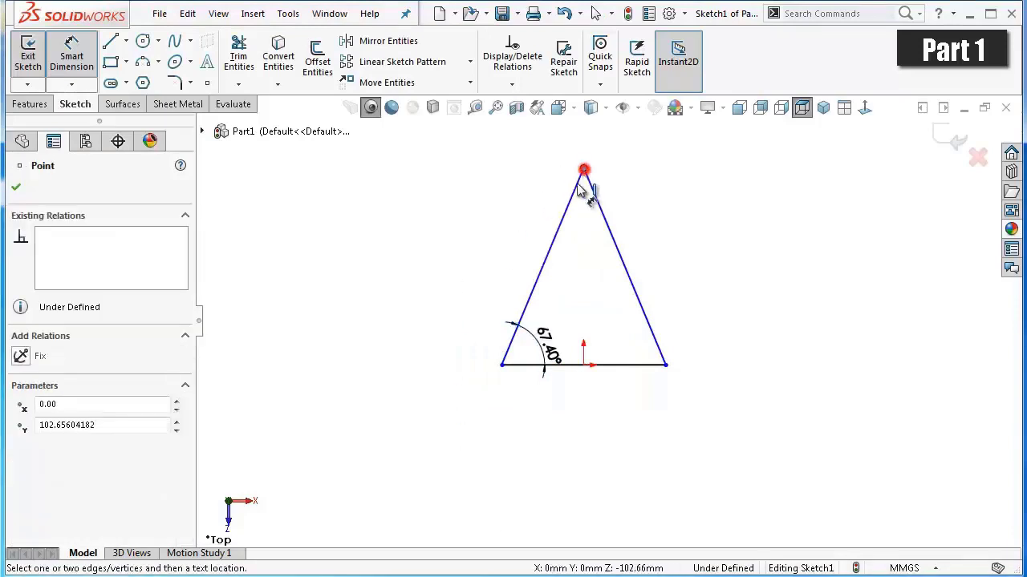
{"action": "left_click", "coordinate": [583, 366]}
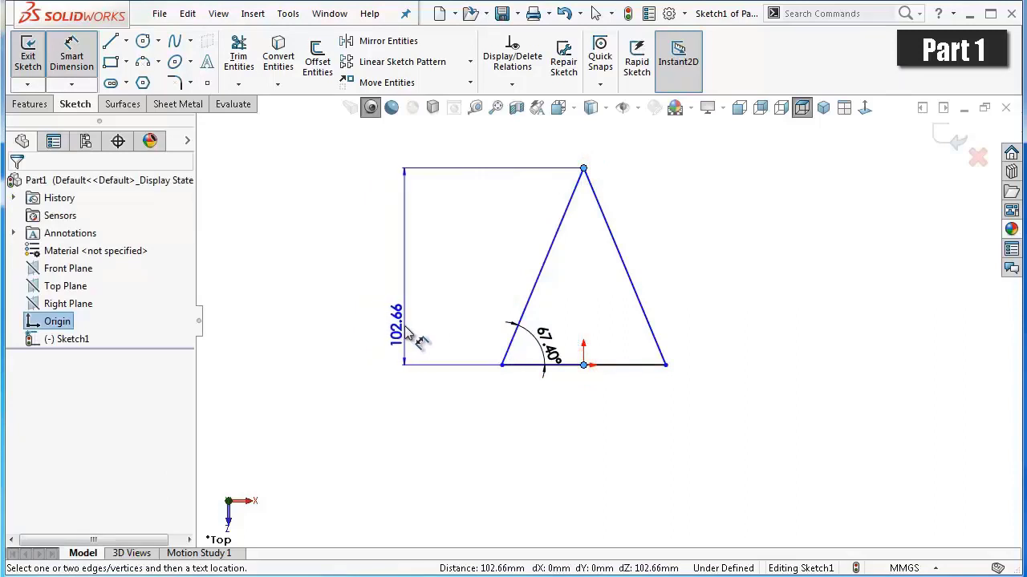
Set the apex-to-origin height dimension to 6.74 mm.
{"action": "left_click", "coordinate": [406, 333]}
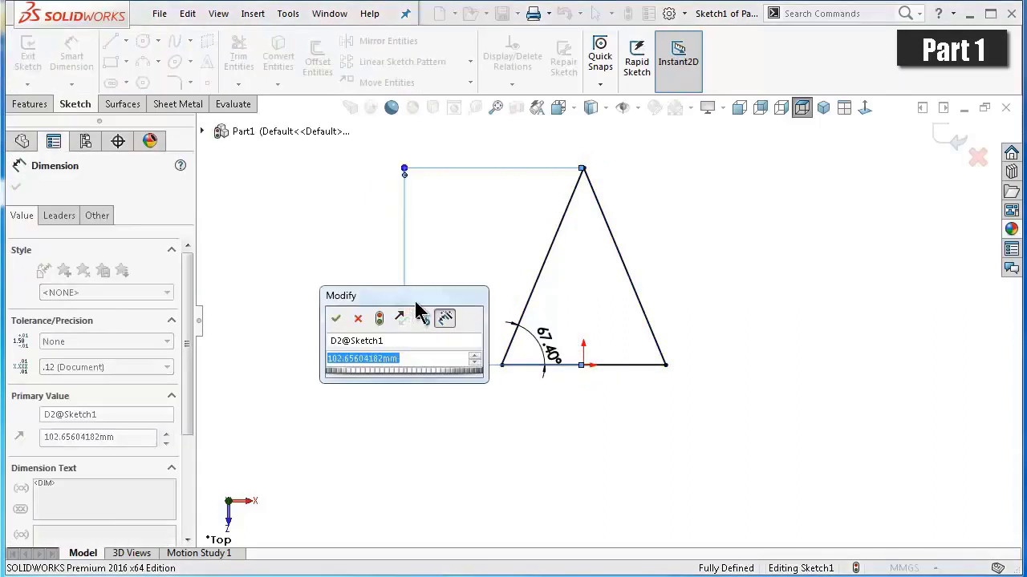
{"action": "left_click_drag", "start_coordinate": [357, 345], "coordinate": [429, 414]}
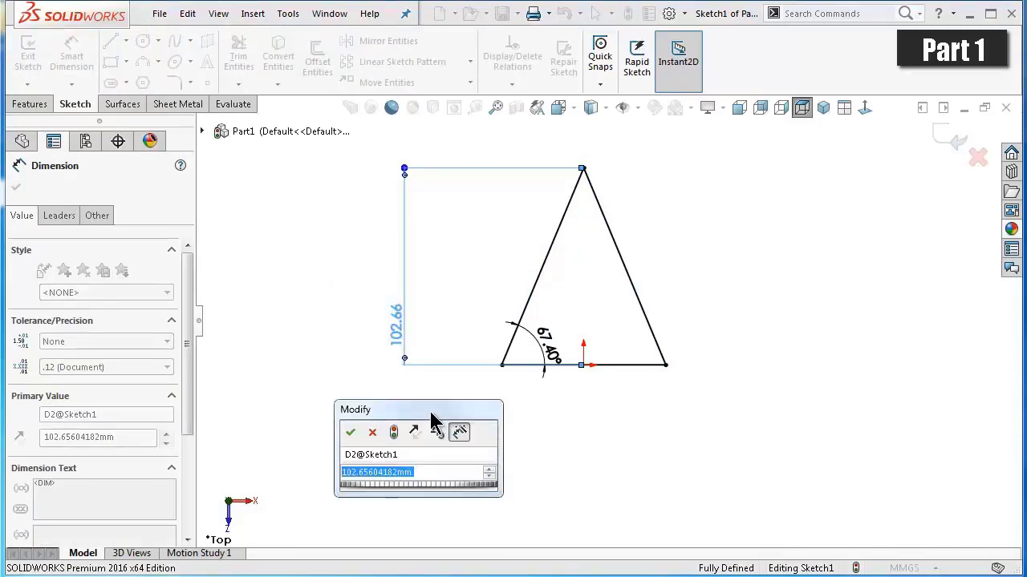
{"action": "type", "text": "6.7"}
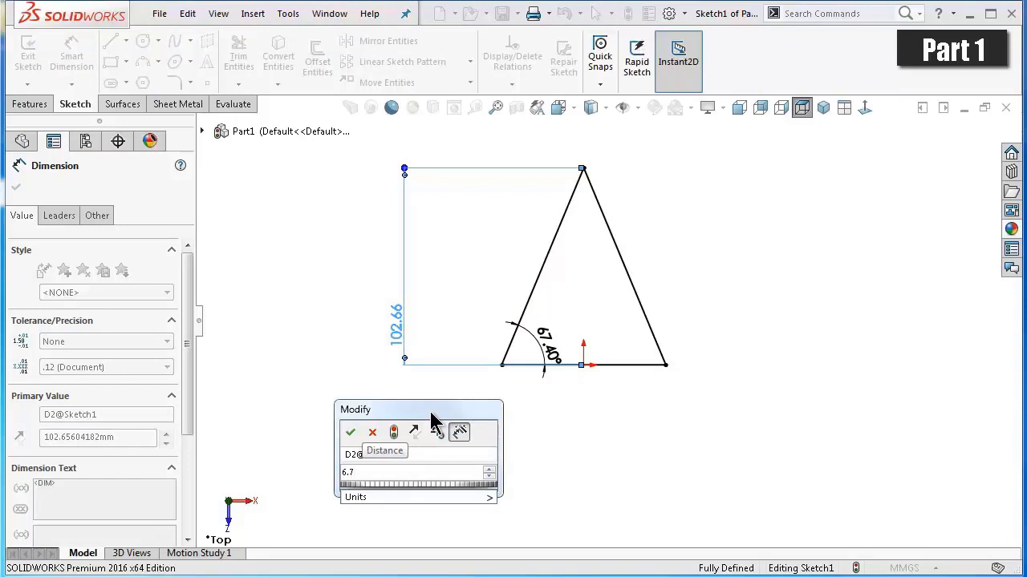
{"action": "type", "text": "4"}
{"action": "key", "text": "Return"}
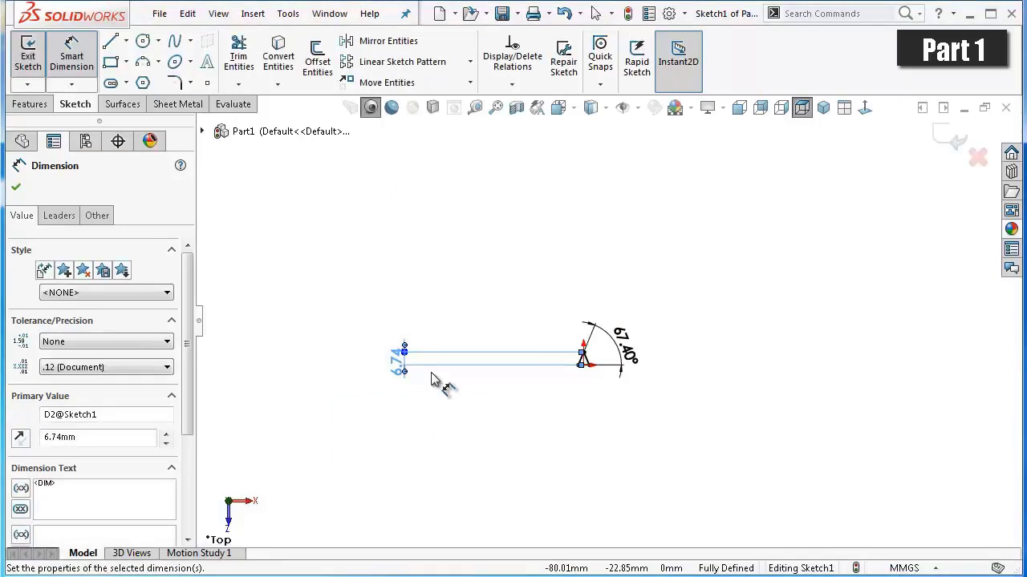
{"action": "scroll", "coordinate": [530, 366], "scroll_direction": "down", "scroll_amount": 2}
{"action": "scroll", "coordinate": [567, 373], "scroll_direction": "down", "scroll_amount": 2}
{"action": "scroll", "coordinate": [566, 373], "scroll_direction": "up", "scroll_amount": 3}
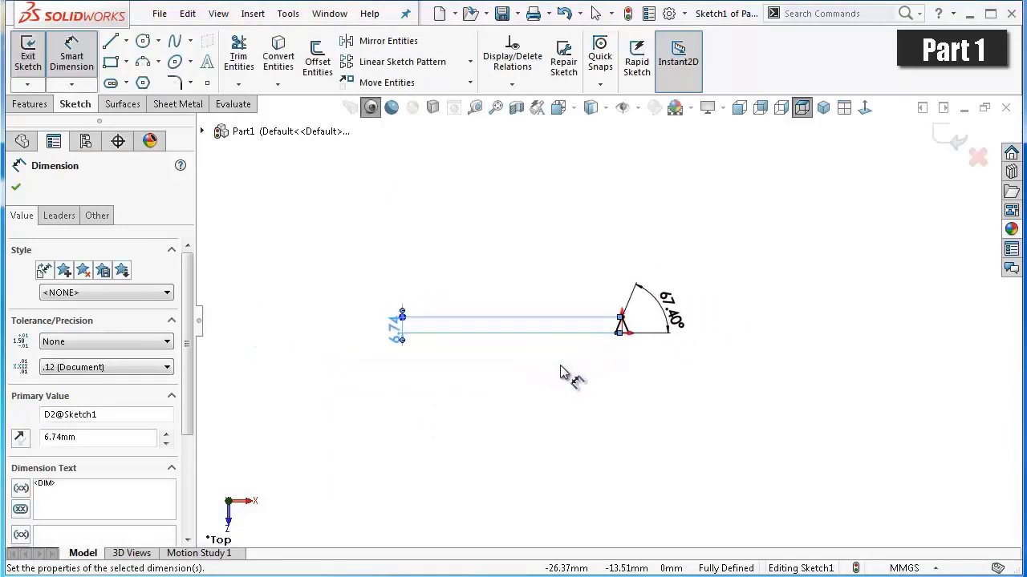
{"action": "scroll", "coordinate": [501, 359], "scroll_direction": "down", "scroll_amount": 2}
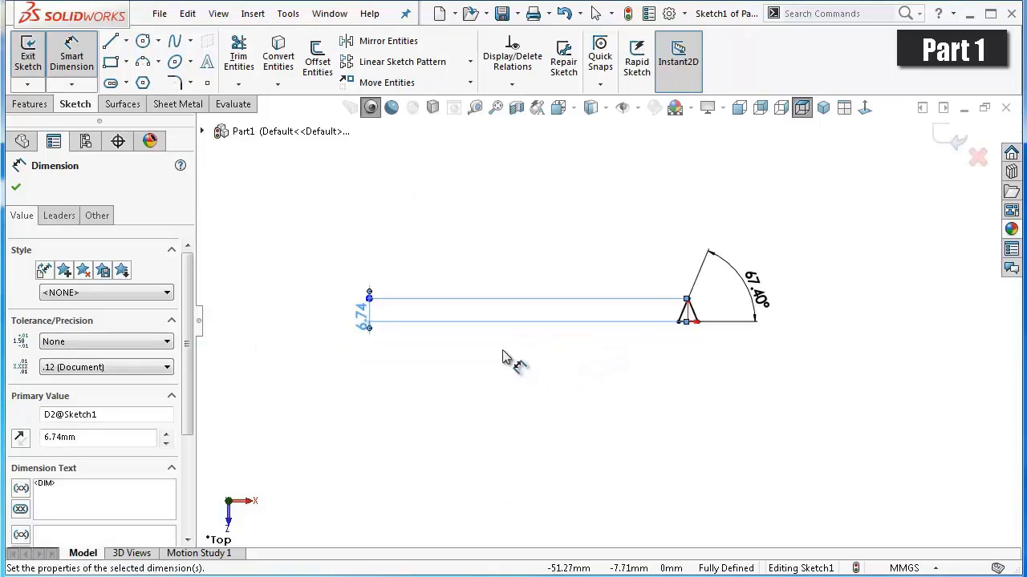
{"action": "scroll", "coordinate": [658, 309], "scroll_direction": "down", "scroll_amount": 2}
{"action": "scroll", "coordinate": [778, 312], "scroll_direction": "down", "scroll_amount": 2}
{"action": "scroll", "coordinate": [545, 321], "scroll_direction": "up", "scroll_amount": 3}
{"action": "scroll", "coordinate": [296, 326], "scroll_direction": "up", "scroll_amount": 2}
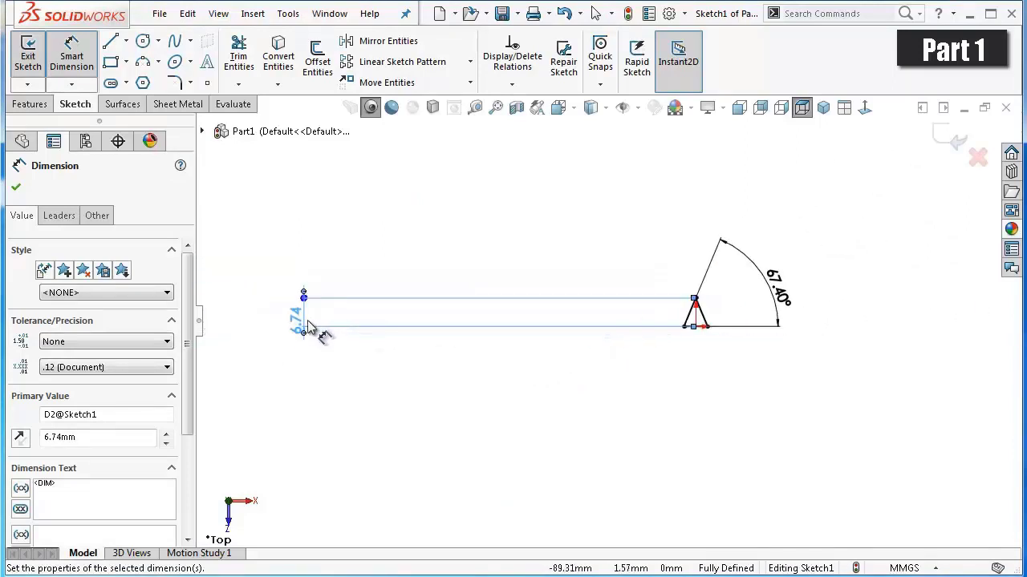
Reposition the 6.74 and 67.40° dimension labels neatly around the triangle, then exit dimensioning.
{"action": "left_click_drag", "start_coordinate": [294, 325], "coordinate": [634, 316]}
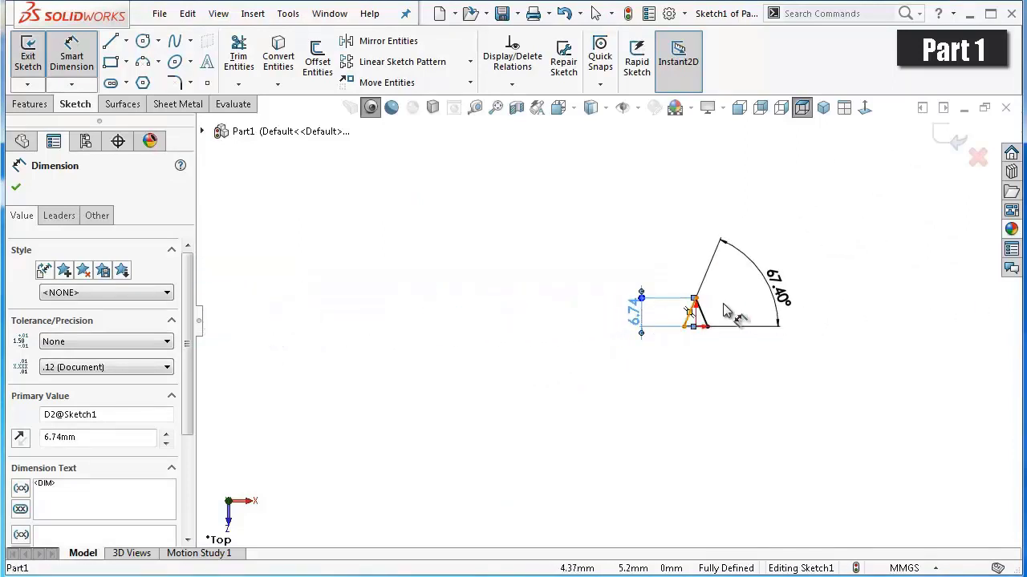
{"action": "scroll", "coordinate": [746, 308], "scroll_direction": "down", "scroll_amount": 2}
{"action": "left_click_drag", "start_coordinate": [798, 296], "coordinate": [629, 347]}
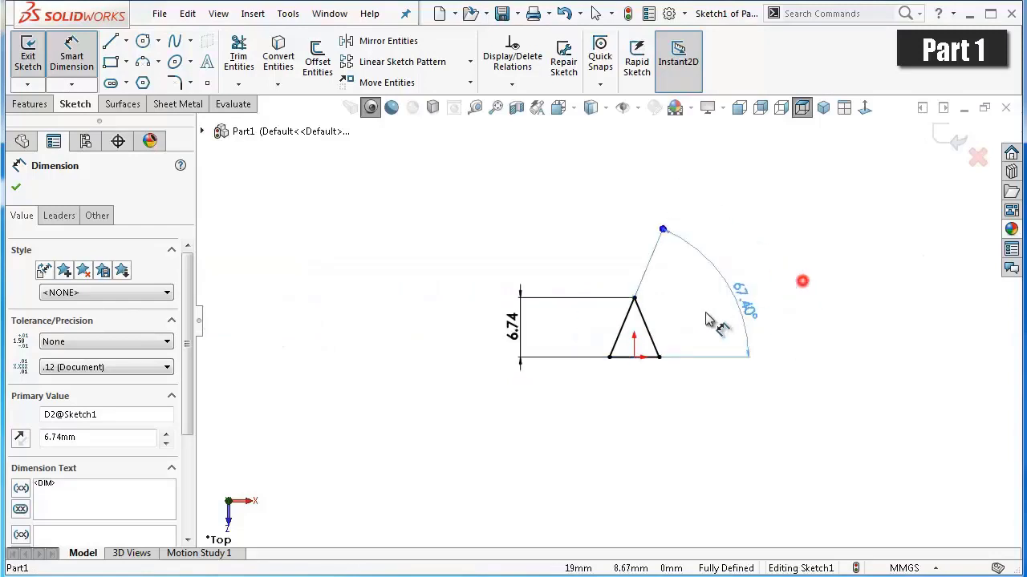
{"action": "left_click", "coordinate": [625, 342]}
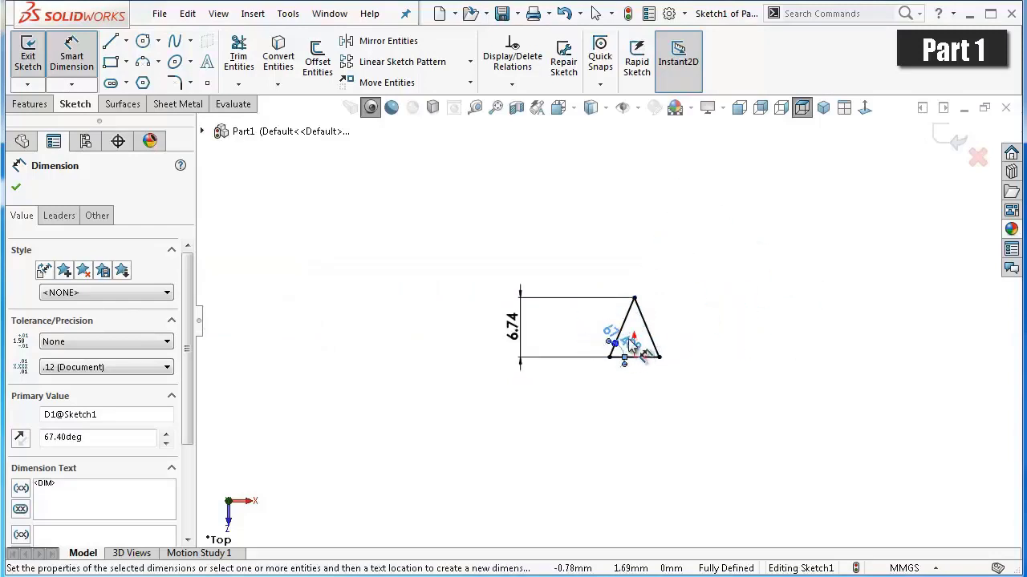
{"action": "scroll", "coordinate": [631, 344], "scroll_direction": "down", "scroll_amount": 2}
{"action": "scroll", "coordinate": [639, 358], "scroll_direction": "down", "scroll_amount": 2}
{"action": "scroll", "coordinate": [610, 345], "scroll_direction": "down", "scroll_amount": 1}
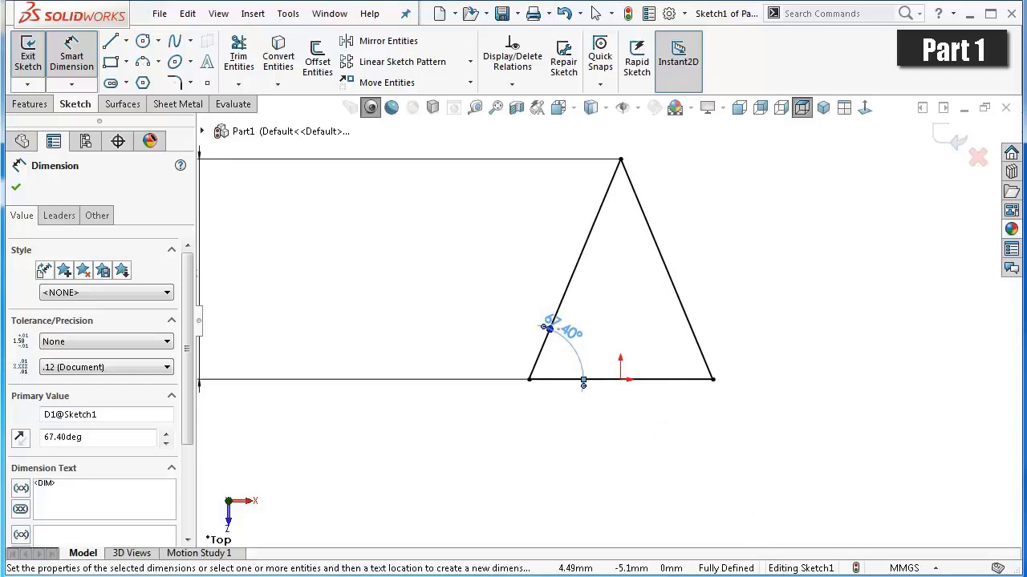
{"action": "key", "text": "Escape"}
{"action": "scroll", "coordinate": [839, 550], "scroll_direction": "up", "scroll_amount": 1}
{"action": "scroll", "coordinate": [810, 433], "scroll_direction": "down", "scroll_amount": 3}
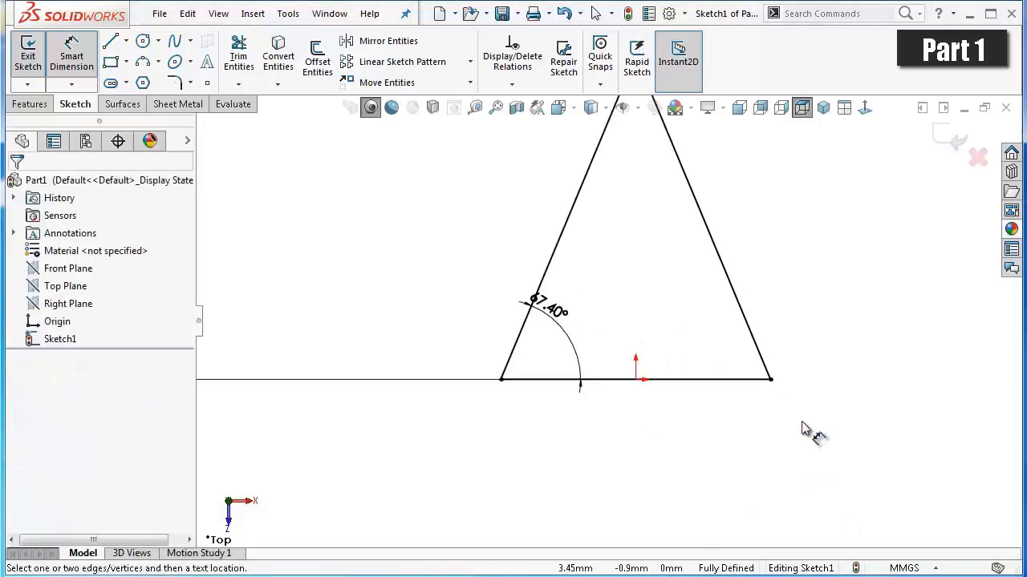
{"action": "key", "text": "Escape"}
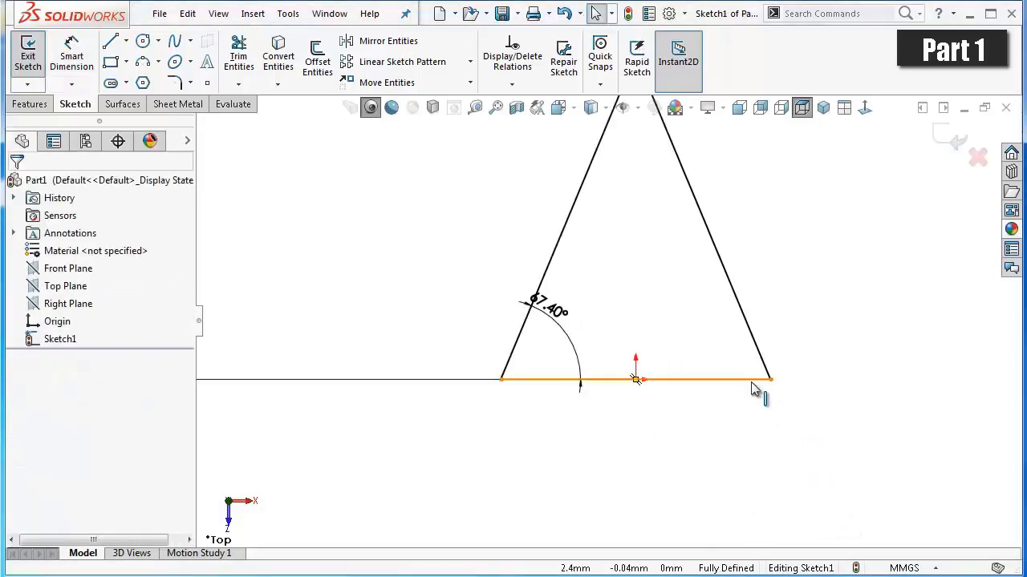
Mirror both slanted sides about the base line to form a diamond outline.
{"action": "left_click", "coordinate": [751, 381]}
{"action": "left_click", "coordinate": [808, 337]}
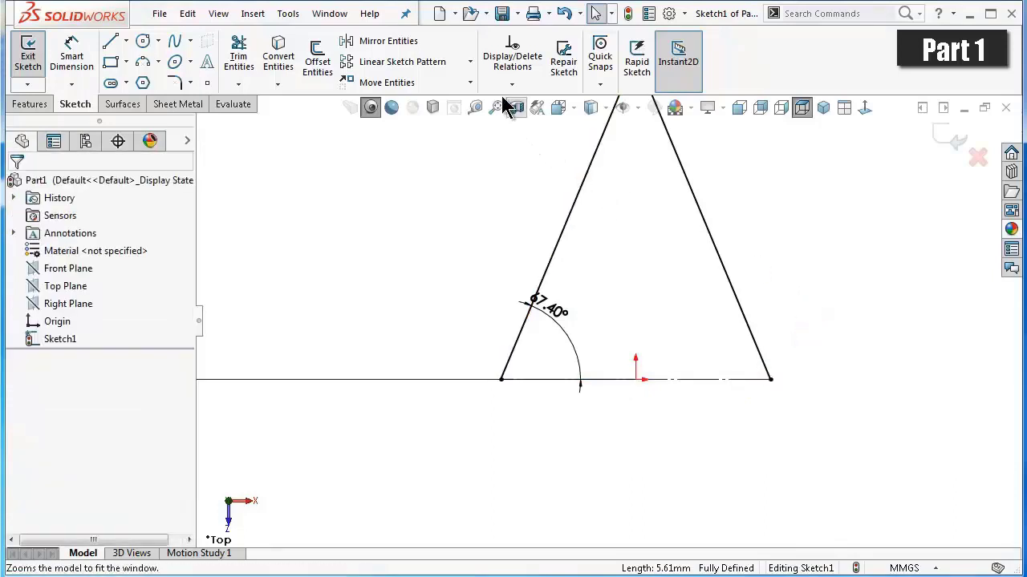
{"action": "left_click", "coordinate": [433, 41]}
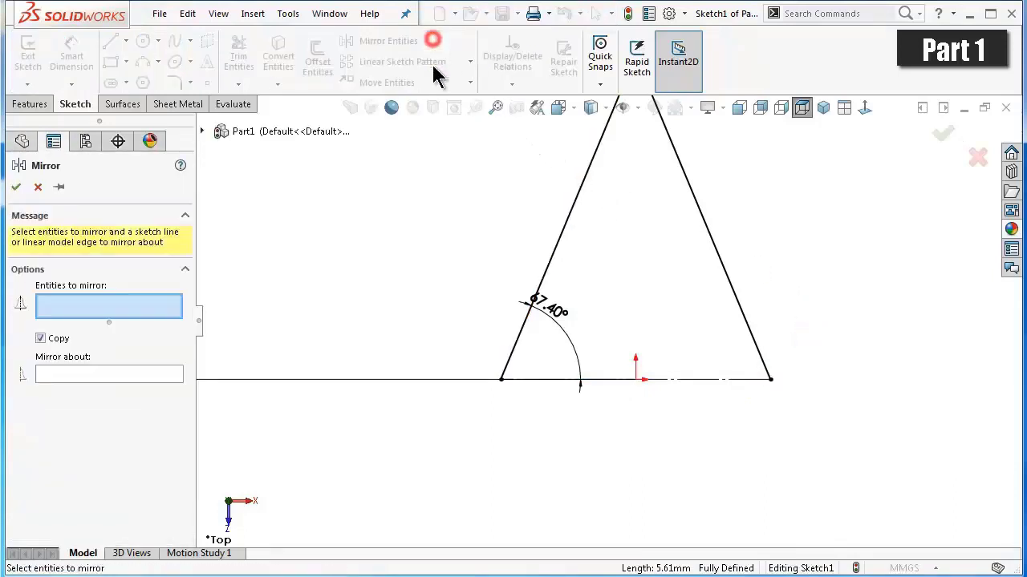
{"action": "left_click", "coordinate": [581, 206]}
{"action": "left_click", "coordinate": [700, 212]}
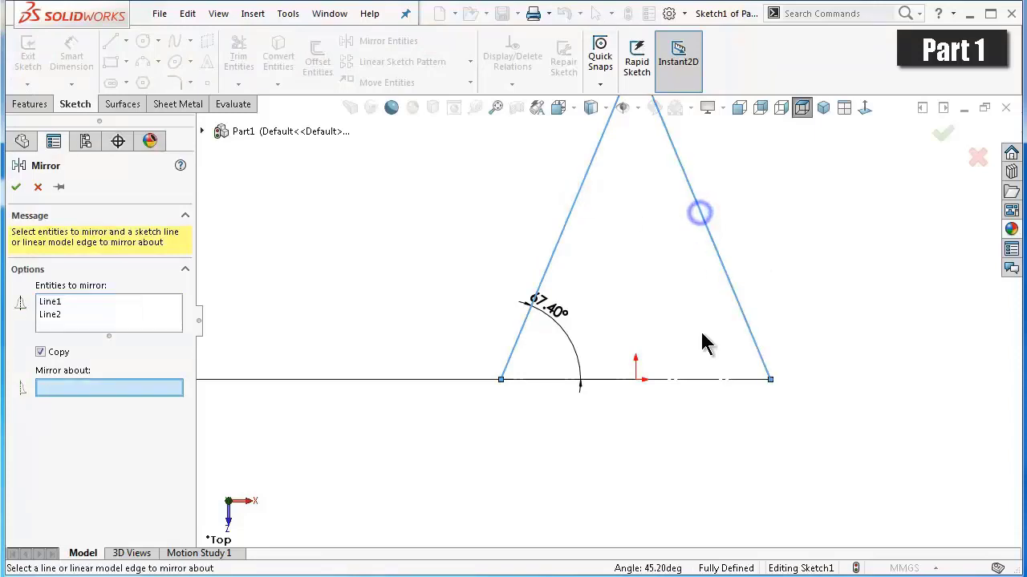
{"action": "left_click", "coordinate": [711, 382]}
{"action": "right_click", "coordinate": [712, 386]}
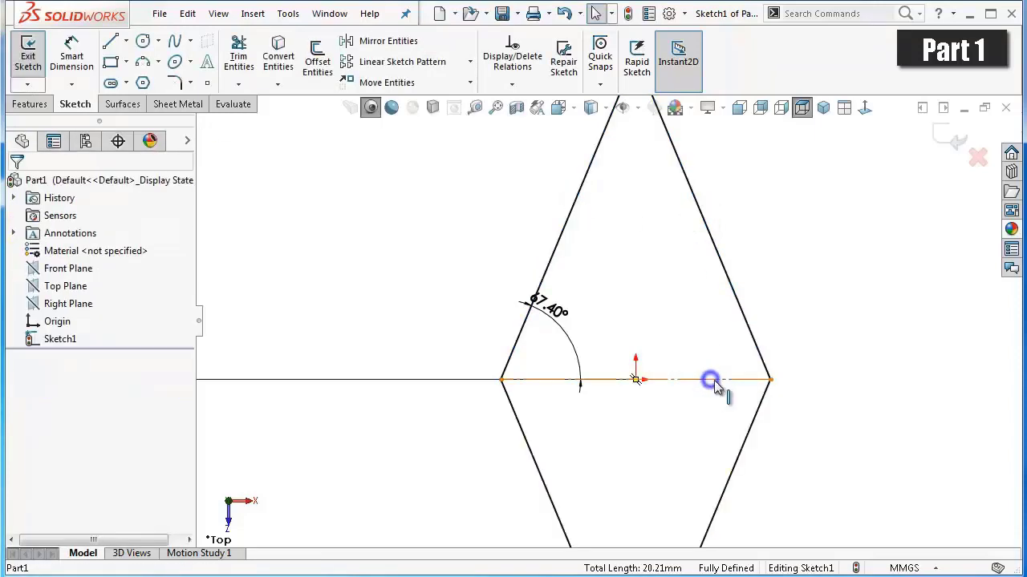
{"action": "key", "text": "f"}
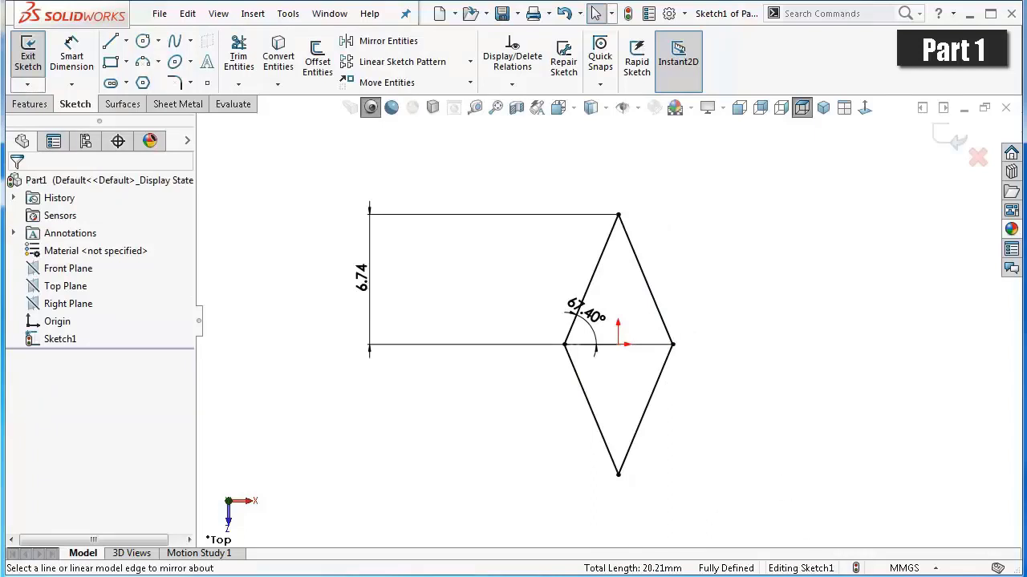
Fillet the diamond's top and bottom tips with 1.00 mm sketch fillets.
{"action": "left_click", "coordinate": [865, 110]}
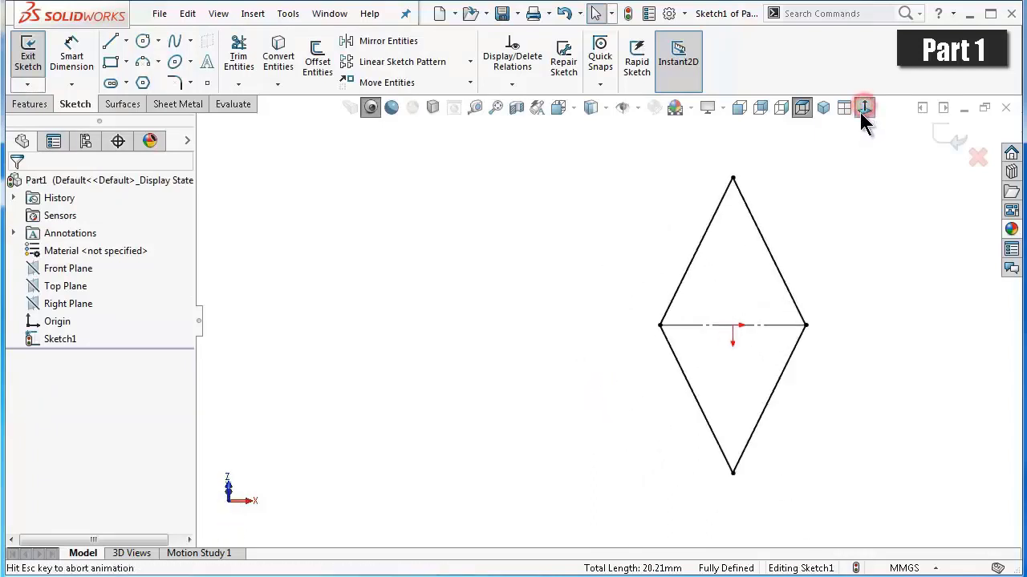
{"action": "left_click", "coordinate": [823, 107]}
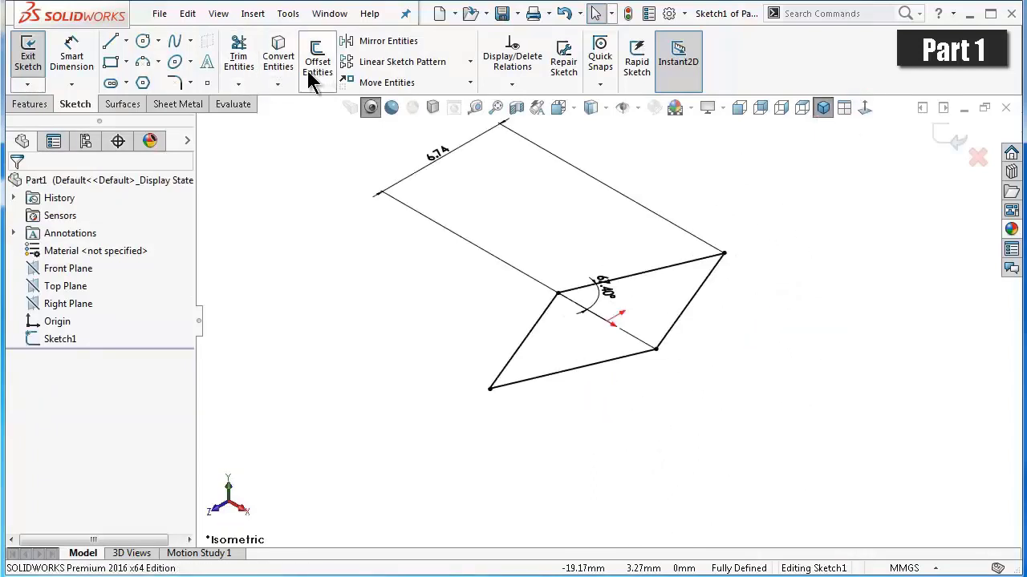
{"action": "left_click", "coordinate": [176, 82]}
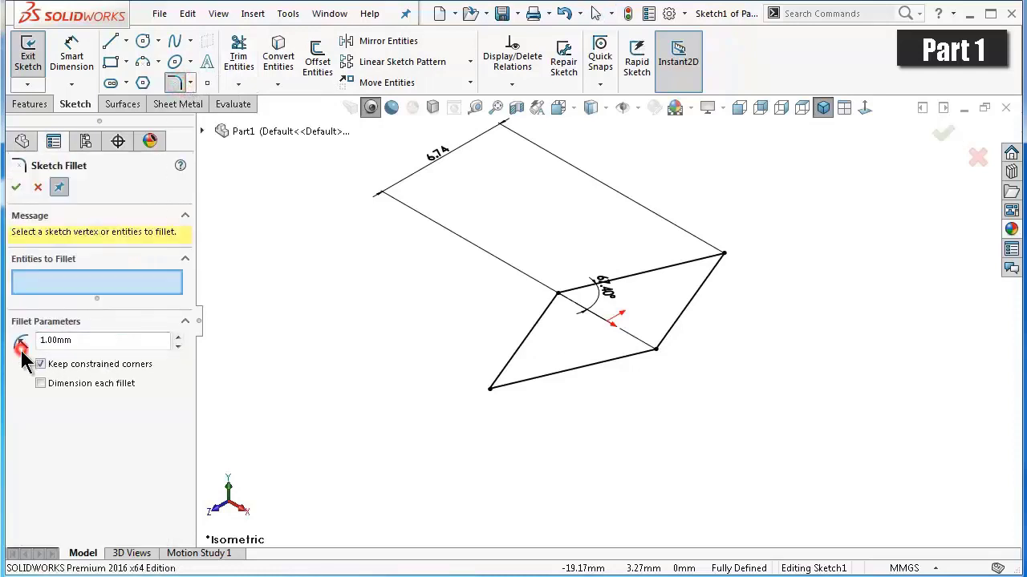
{"action": "left_click", "coordinate": [491, 389]}
{"action": "left_click", "coordinate": [724, 254]}
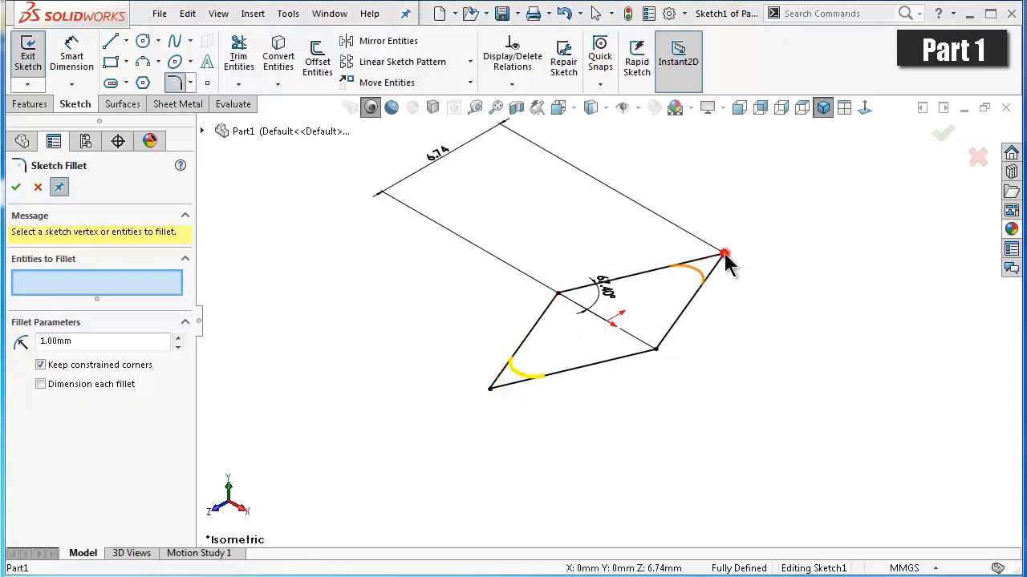
{"action": "left_click", "coordinate": [536, 363]}
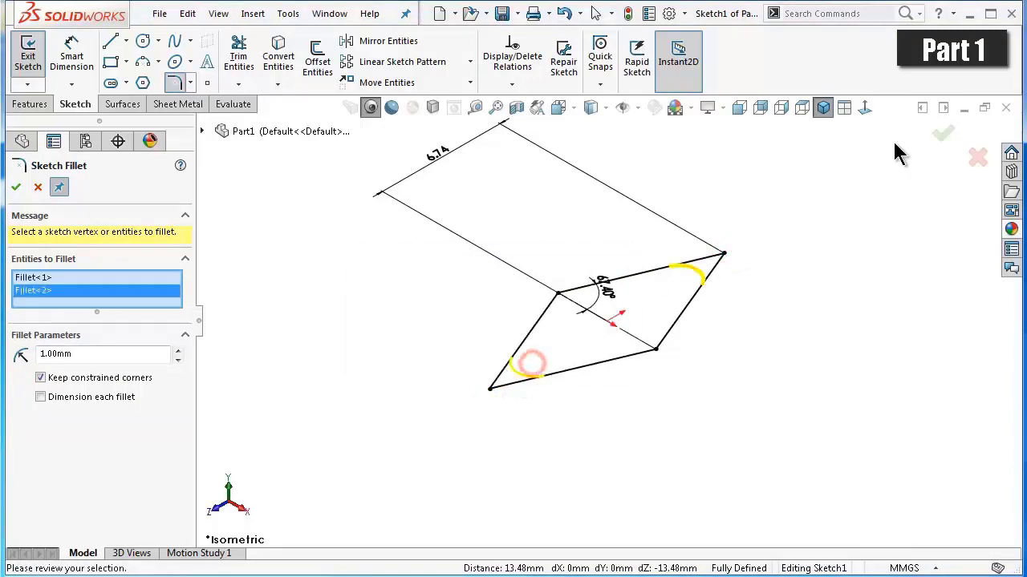
{"action": "left_click", "coordinate": [943, 132]}
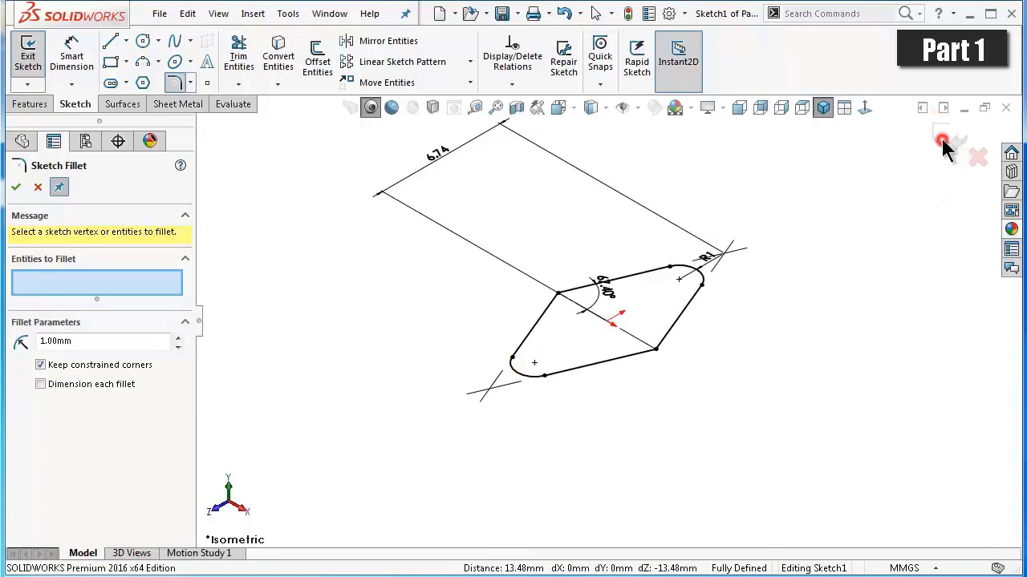
{"action": "left_click", "coordinate": [940, 135]}
{"action": "left_click", "coordinate": [853, 107]}
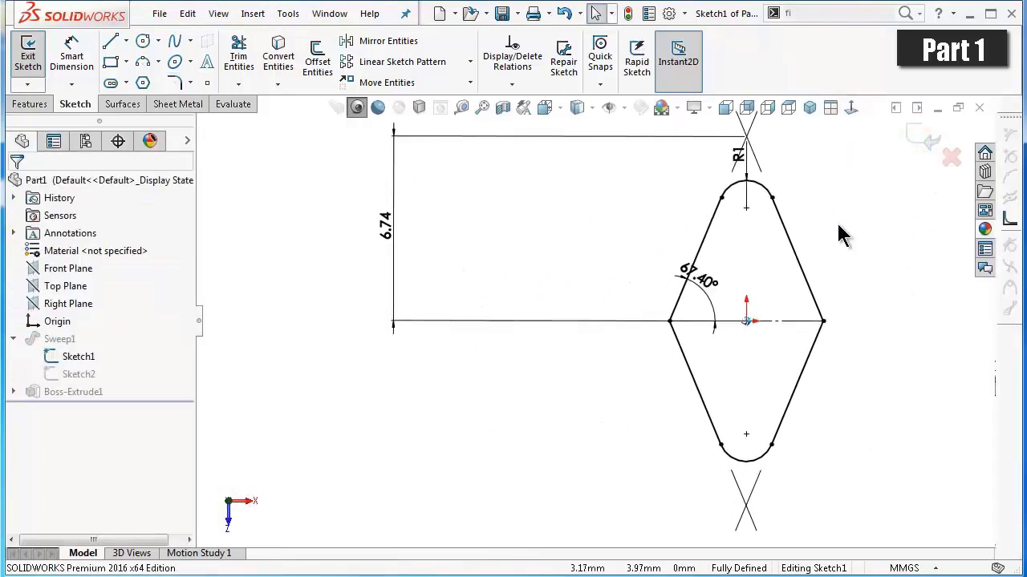
Draw a centre rectangle from the origin out to the diamond's left vertex.
{"action": "scroll", "coordinate": [837, 222], "scroll_direction": "down", "scroll_amount": 2}
{"action": "scroll", "coordinate": [853, 293], "scroll_direction": "down", "scroll_amount": 2}
{"action": "scroll", "coordinate": [856, 305], "scroll_direction": "up", "scroll_amount": 3}
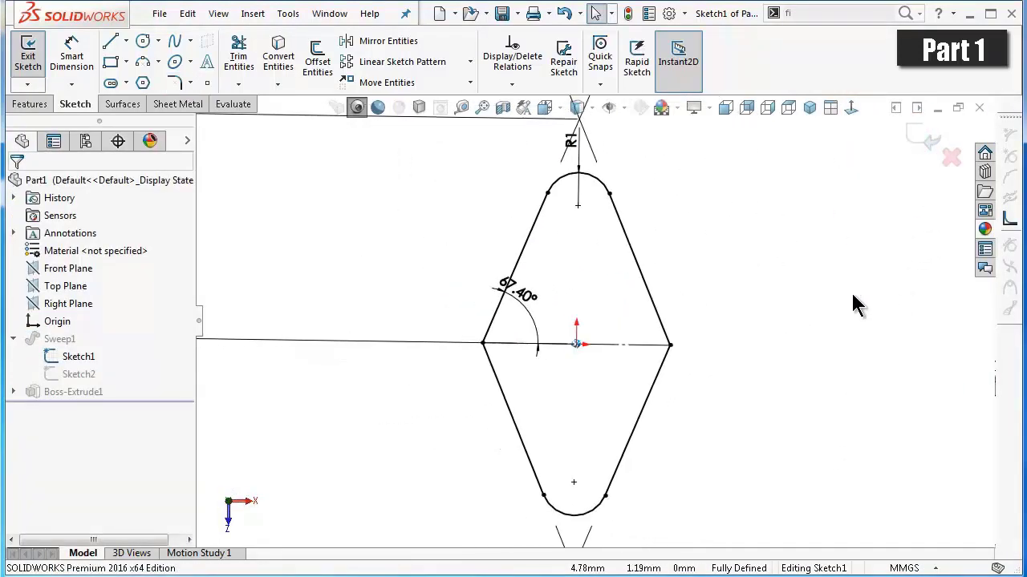
{"action": "scroll", "coordinate": [857, 305], "scroll_direction": "down", "scroll_amount": 1}
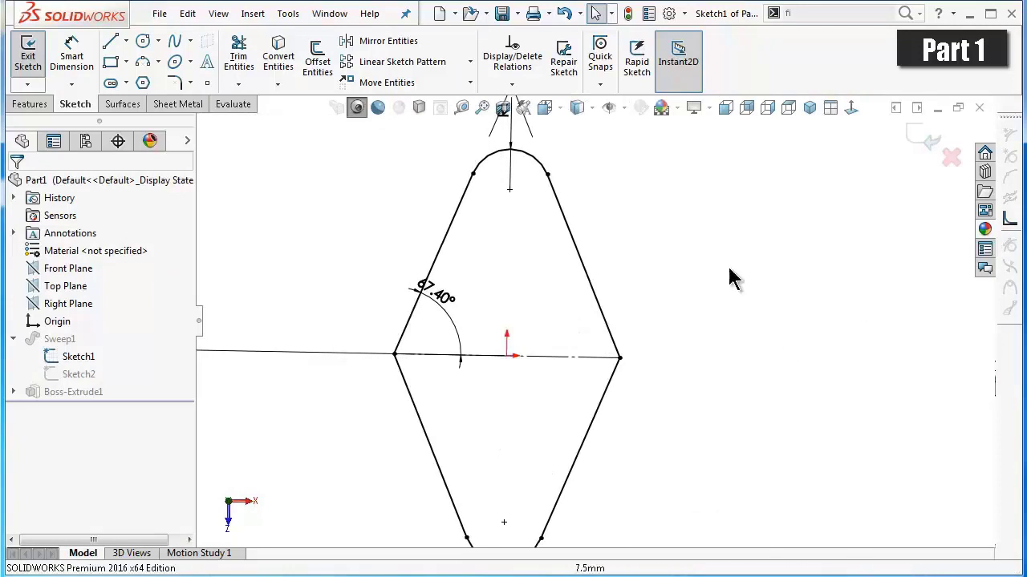
{"action": "left_click", "coordinate": [126, 61]}
{"action": "left_click", "coordinate": [134, 101]}
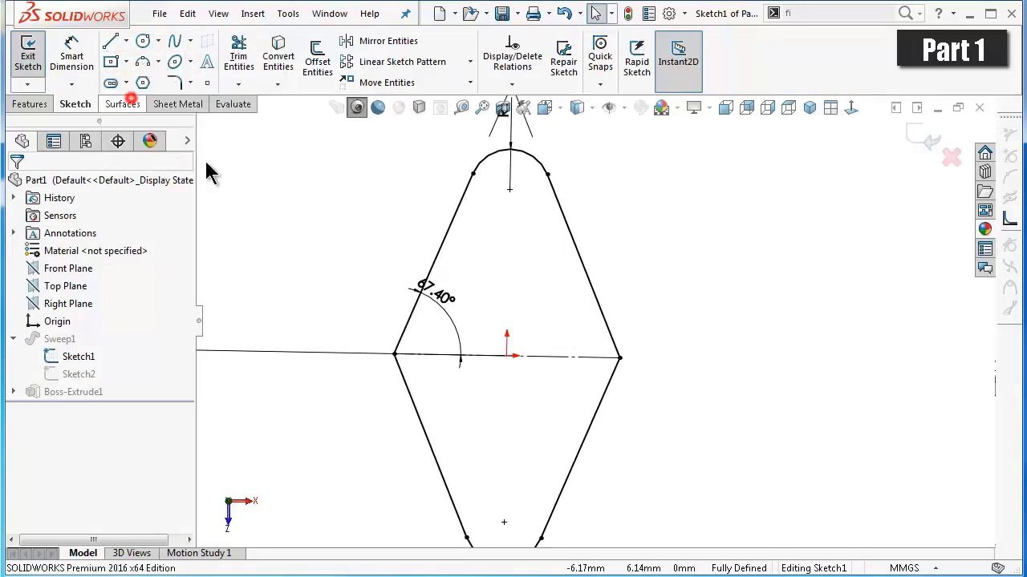
{"action": "left_click", "coordinate": [506, 355]}
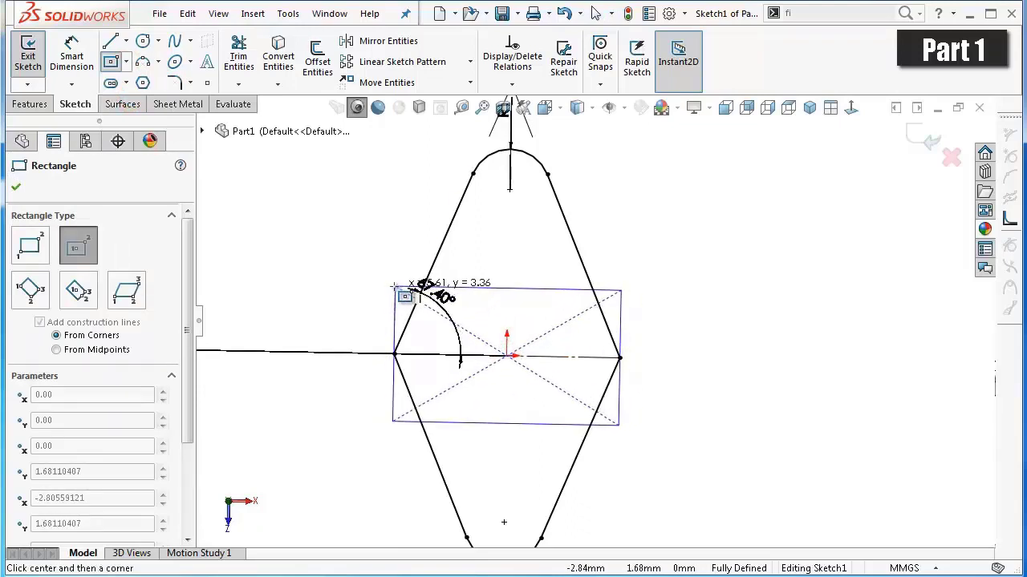
{"action": "left_click", "coordinate": [393, 287]}
Dimension the rectangle's height at 3 mm.
{"action": "right_click_drag", "start_coordinate": [358, 277], "coordinate": [357, 233]}
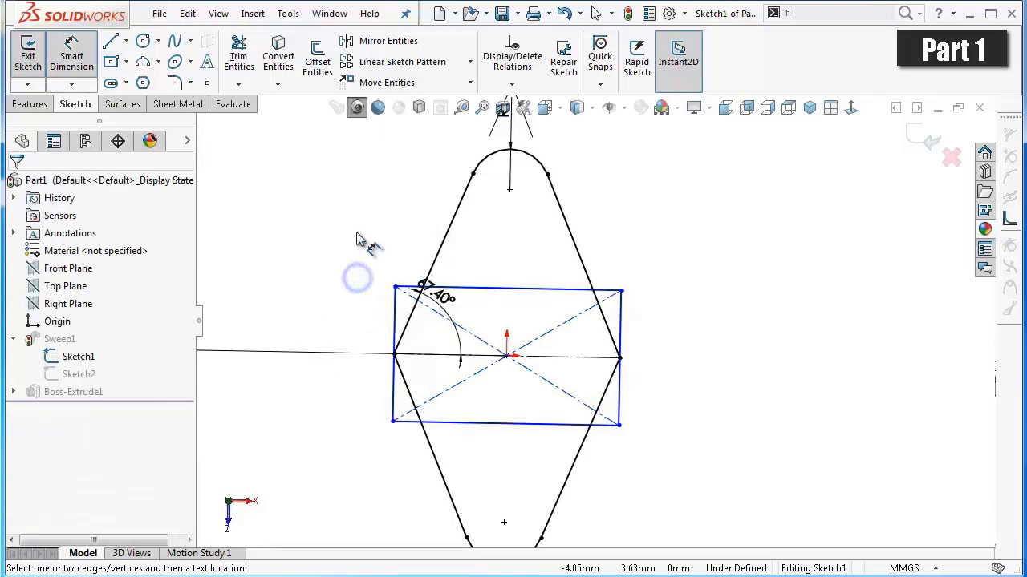
{"action": "left_click", "coordinate": [396, 313]}
{"action": "left_click", "coordinate": [373, 314]}
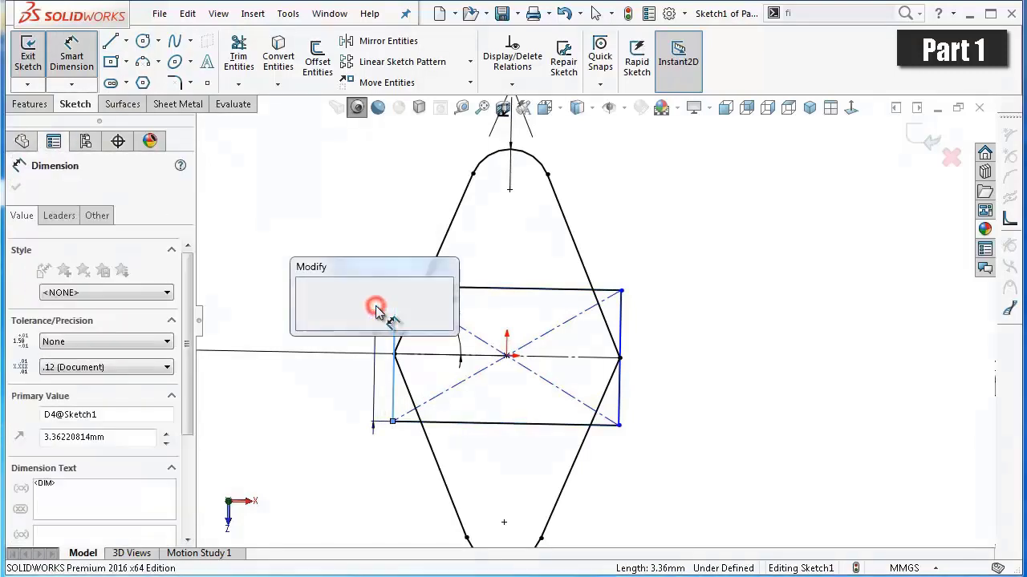
{"action": "type", "text": "3"}
{"action": "key", "text": "Return"}
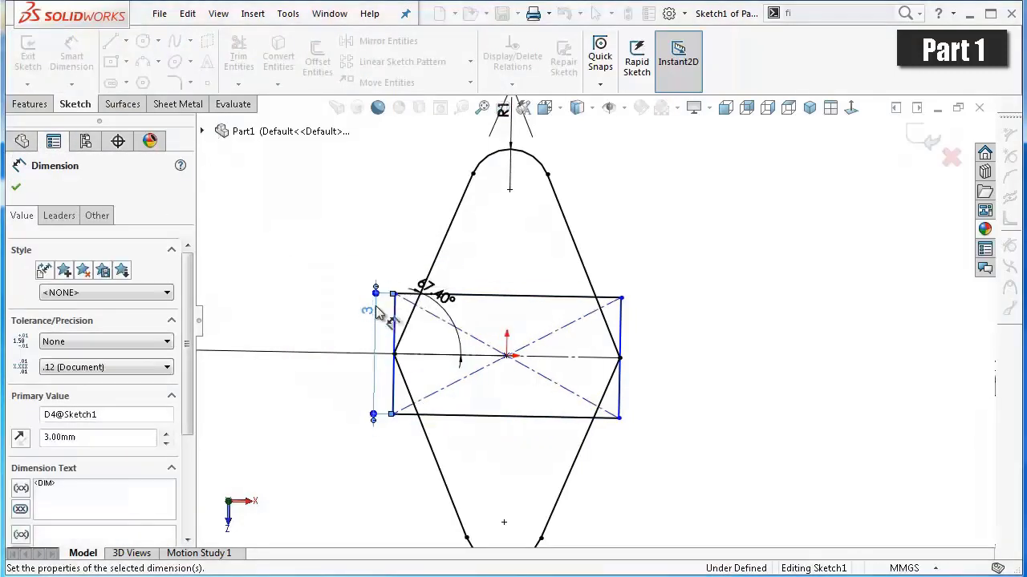
Select the diamond's left point and slanted side, then cancel an unfinished dimension.
{"action": "left_click", "coordinate": [324, 305]}
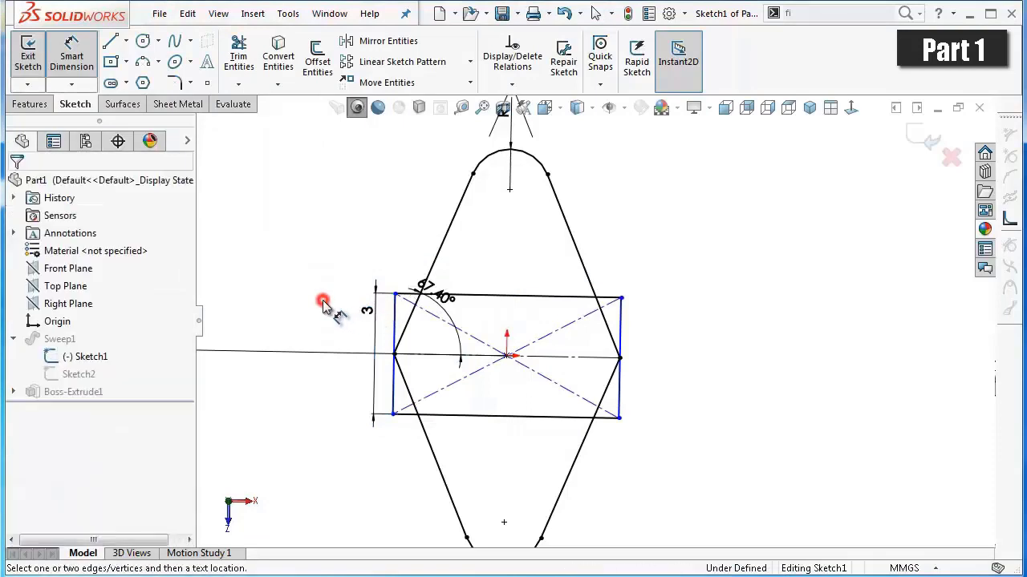
{"action": "scroll", "coordinate": [362, 317], "scroll_direction": "down", "scroll_amount": 2}
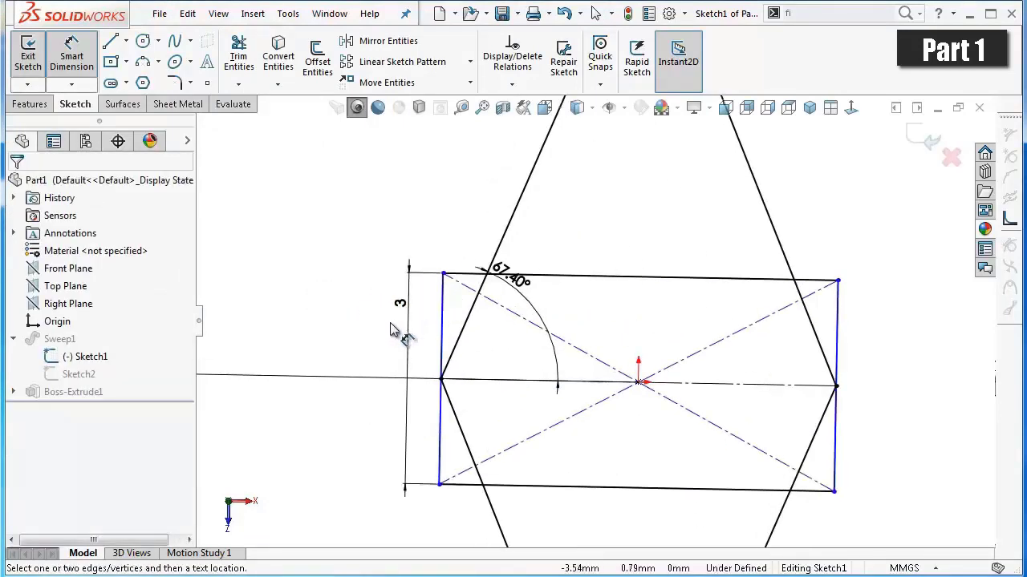
{"action": "left_click", "coordinate": [442, 380]}
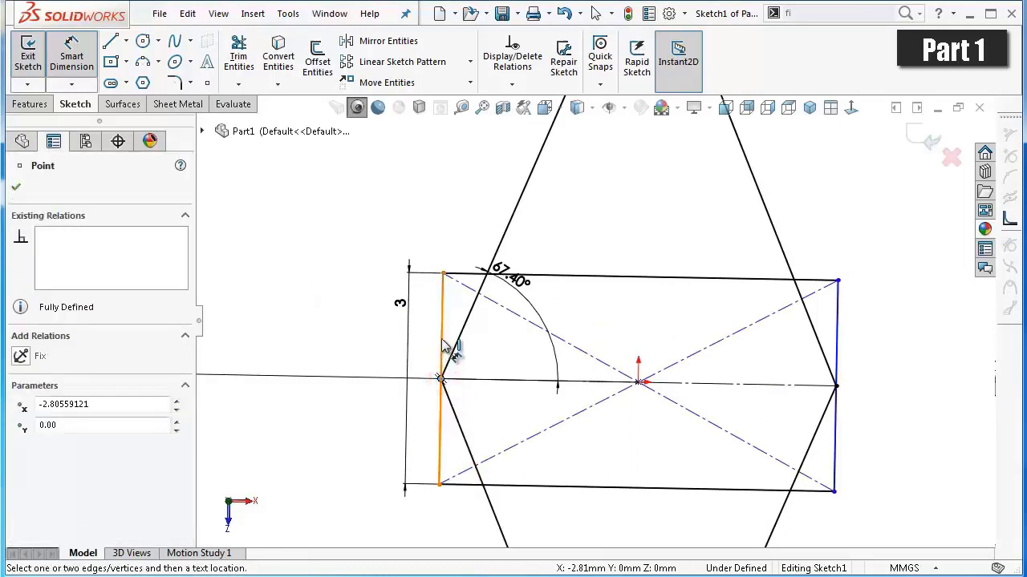
{"action": "left_click", "coordinate": [443, 343]}
{"action": "left_click", "coordinate": [469, 317]}
{"action": "left_click", "coordinate": [316, 217]}
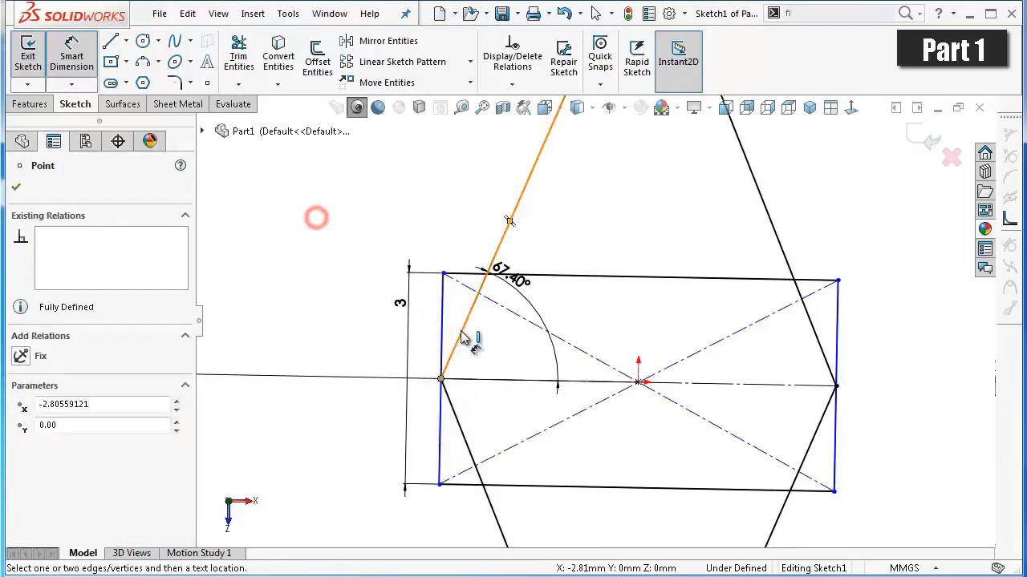
{"action": "left_click", "coordinate": [617, 277]}
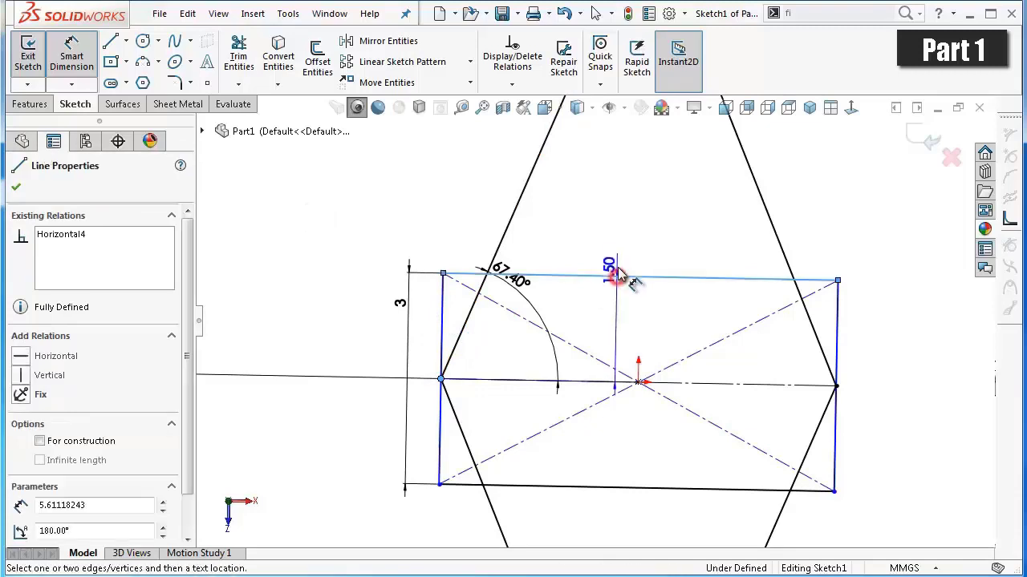
{"action": "key", "text": "Escape"}
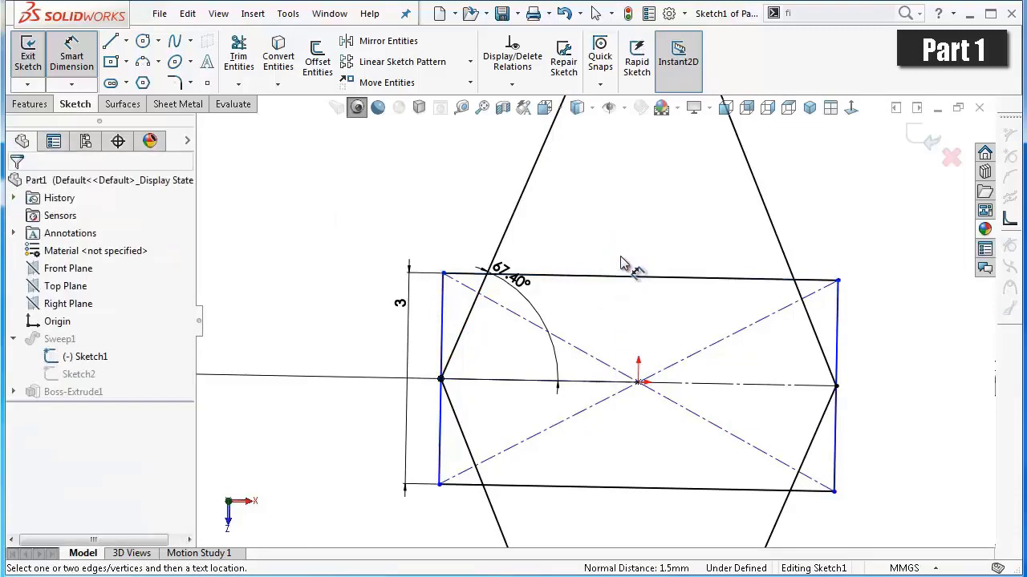
{"action": "scroll", "coordinate": [650, 315], "scroll_direction": "down", "scroll_amount": 2}
{"action": "scroll", "coordinate": [859, 391], "scroll_direction": "down", "scroll_amount": 3}
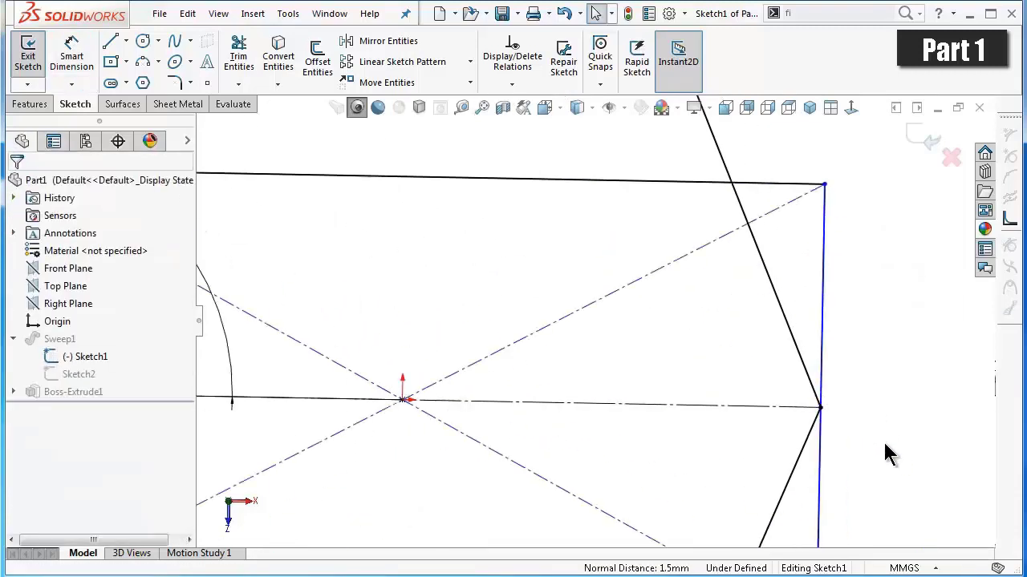
Make the diamond's right point the midpoint of the rectangle's right side.
{"action": "left_click", "coordinate": [882, 440]}
{"action": "left_click", "coordinate": [822, 407]}
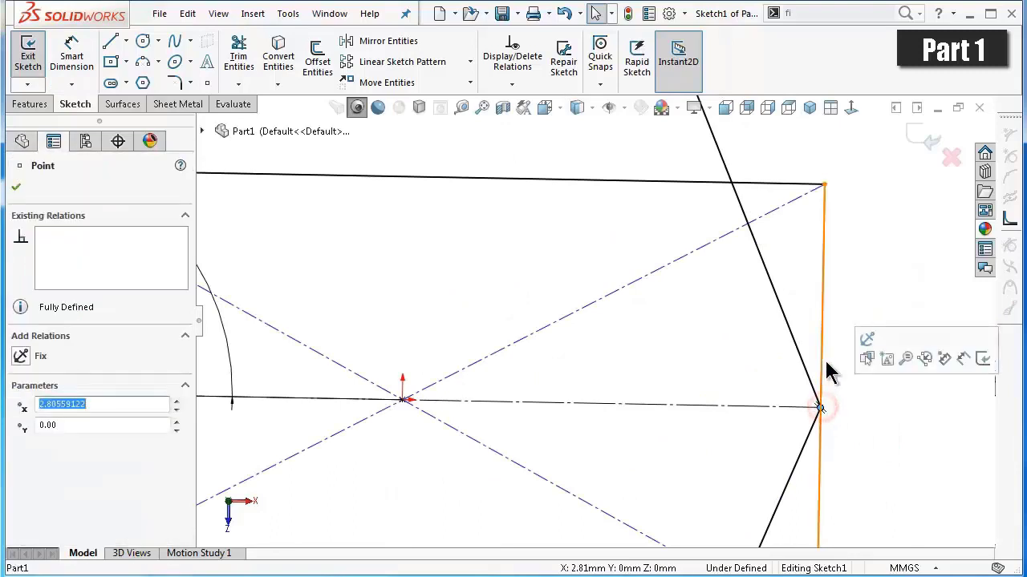
{"action": "left_click", "coordinate": [823, 337], "text": "ctrl"}
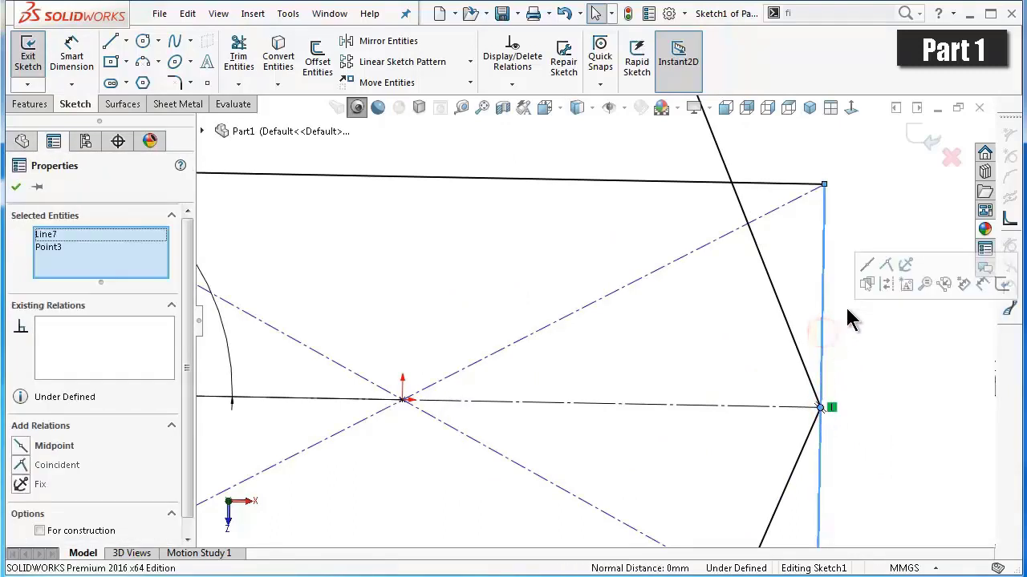
{"action": "left_click", "coordinate": [866, 267]}
{"action": "left_click", "coordinate": [853, 223]}
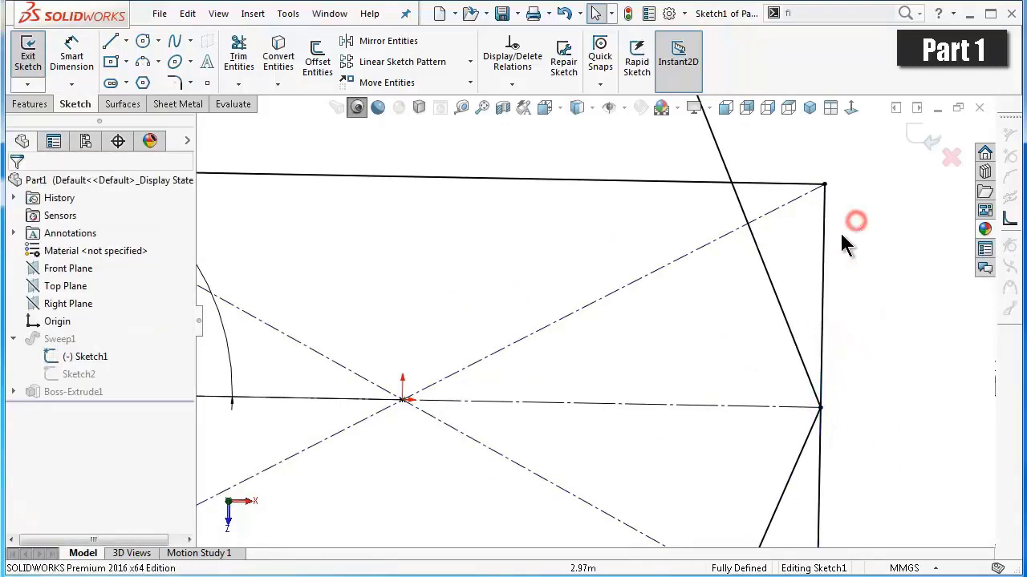
{"action": "key", "text": "f"}
{"action": "left_click", "coordinate": [110, 43]}
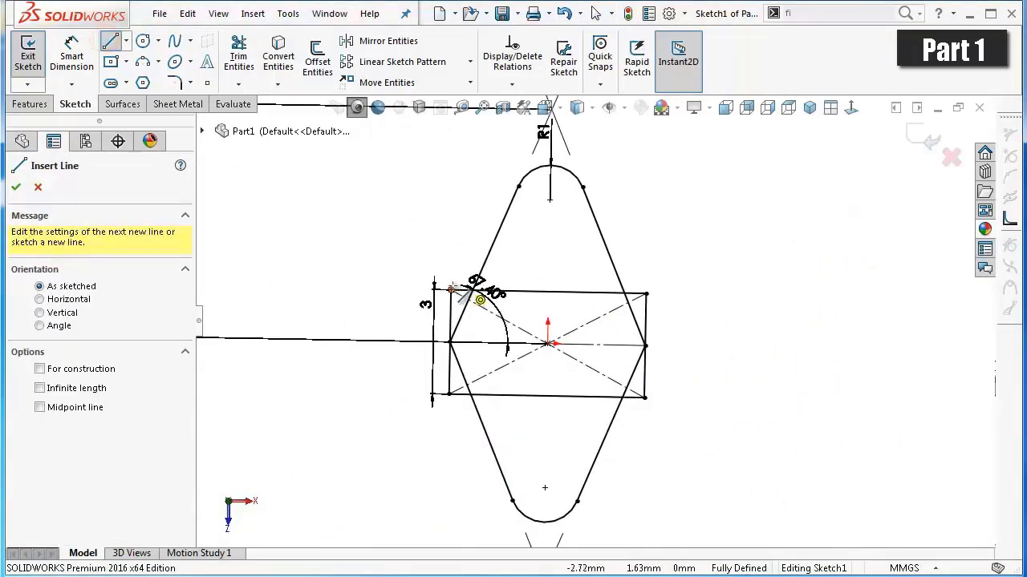
Draw four lines linking each rectangle corner to the nearest top or bottom arc endpoint.
{"action": "left_click", "coordinate": [452, 291]}
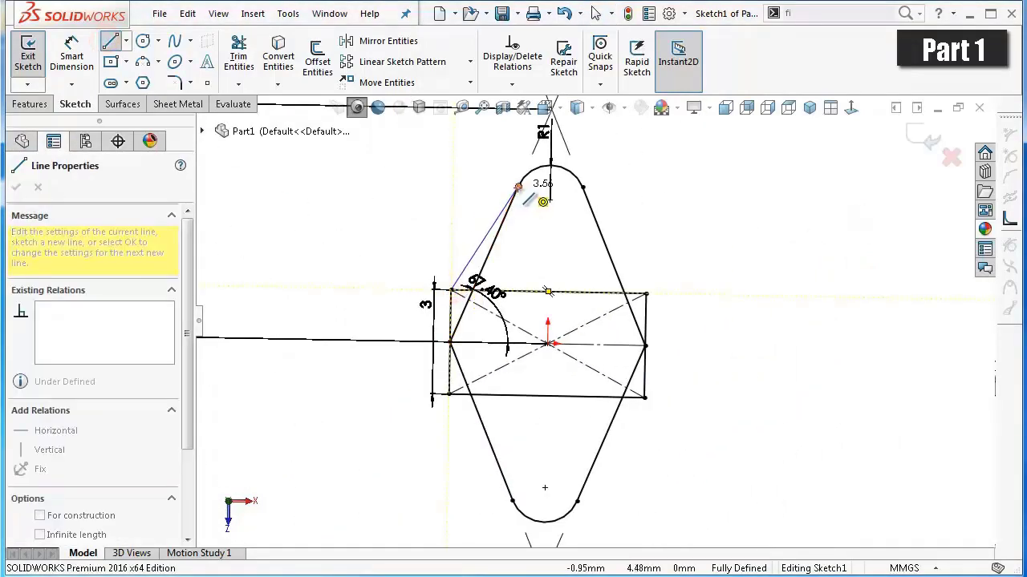
{"action": "left_click", "coordinate": [518, 187]}
{"action": "left_click", "coordinate": [584, 190]}
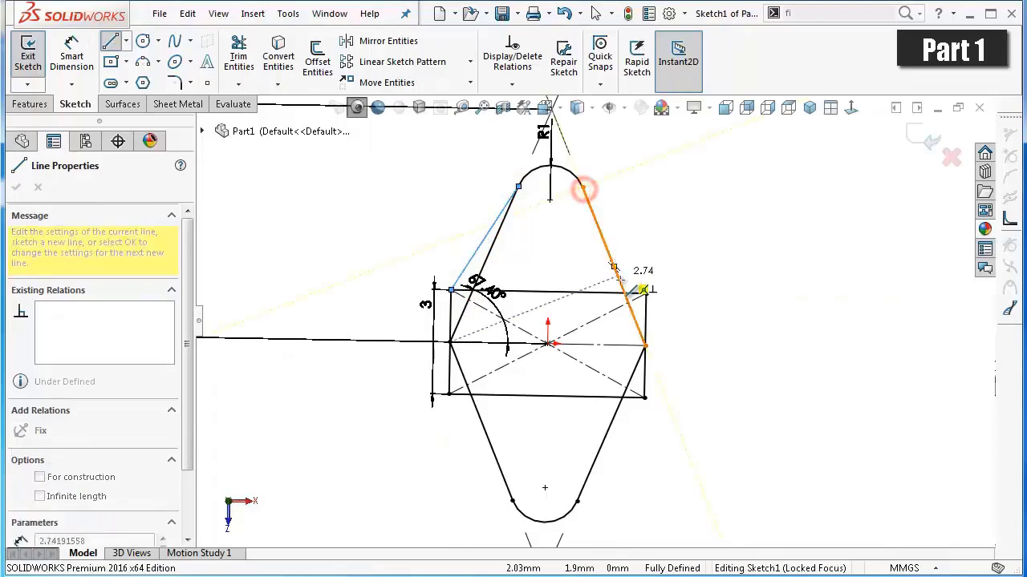
{"action": "left_click", "coordinate": [647, 295]}
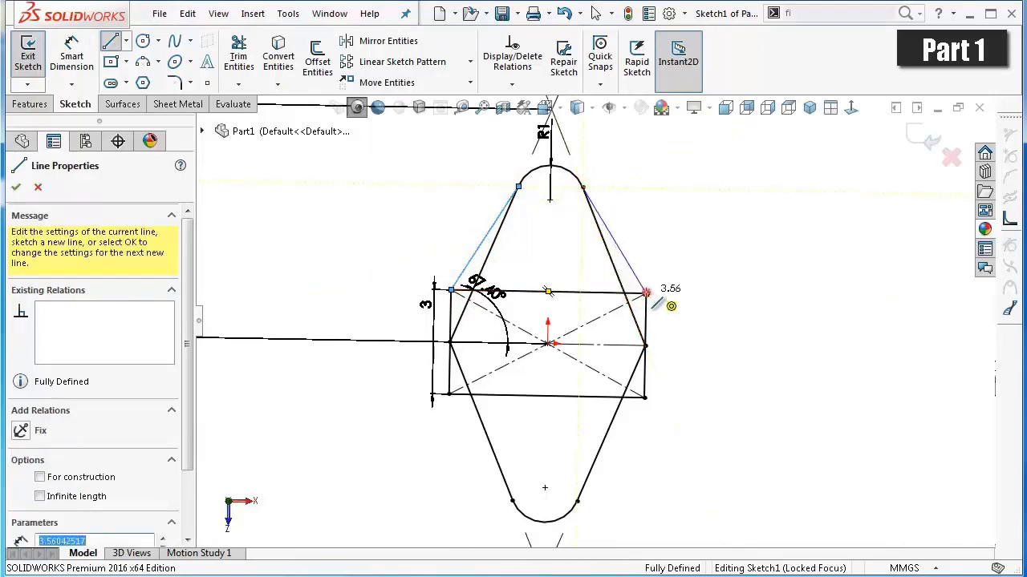
{"action": "left_click", "coordinate": [645, 398]}
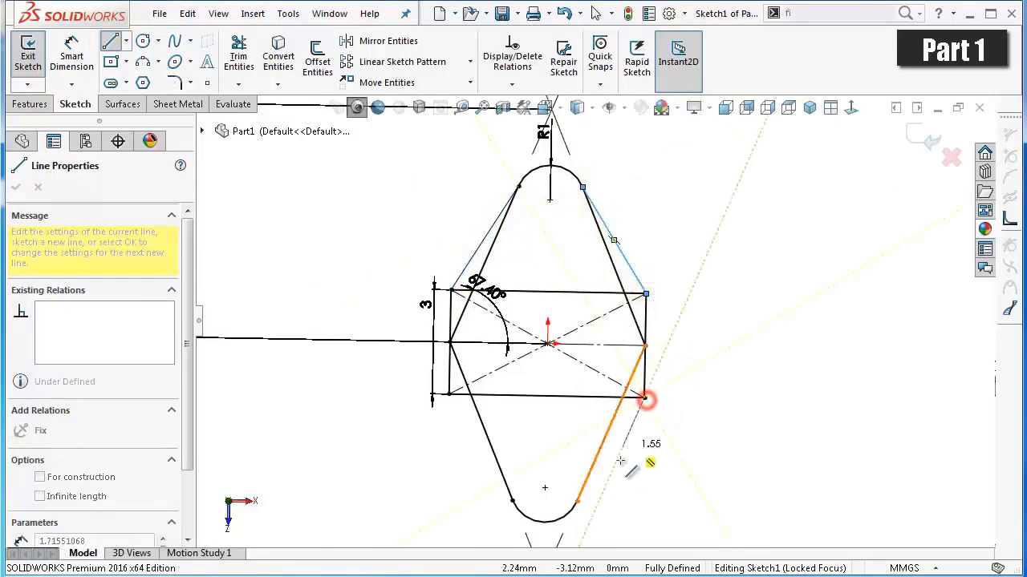
{"action": "left_click", "coordinate": [577, 502]}
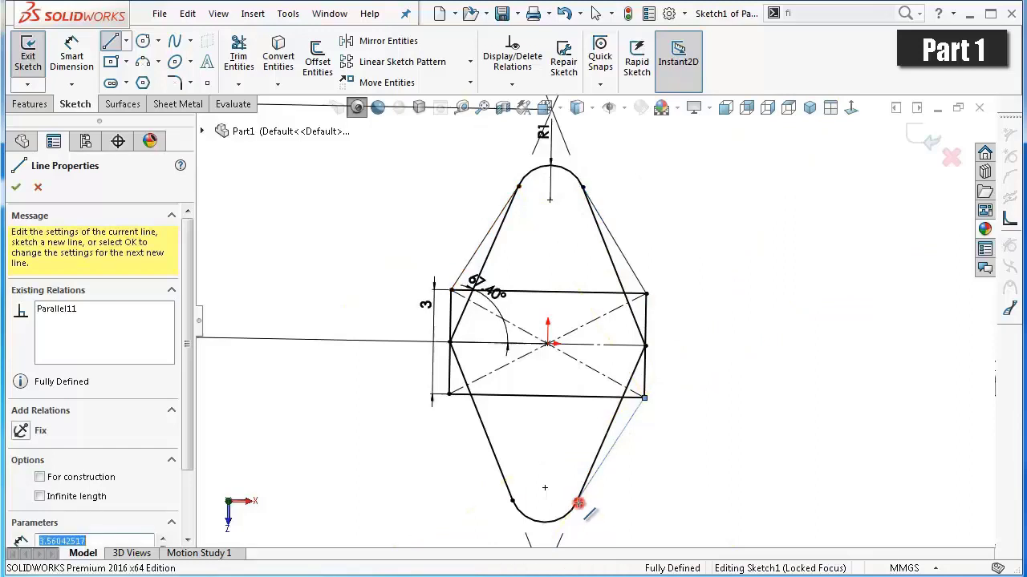
{"action": "left_click", "coordinate": [513, 502]}
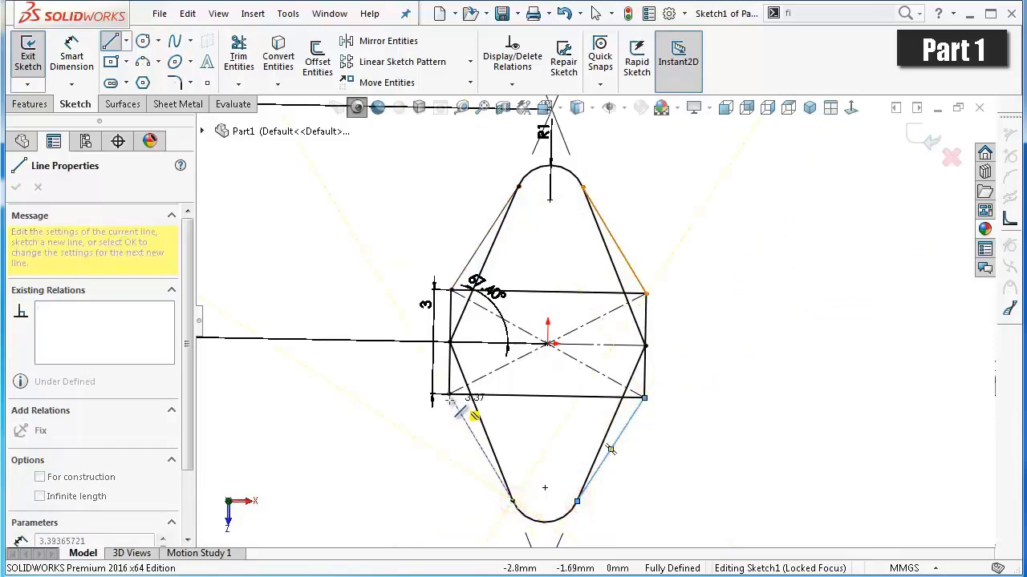
{"action": "left_click", "coordinate": [449, 395]}
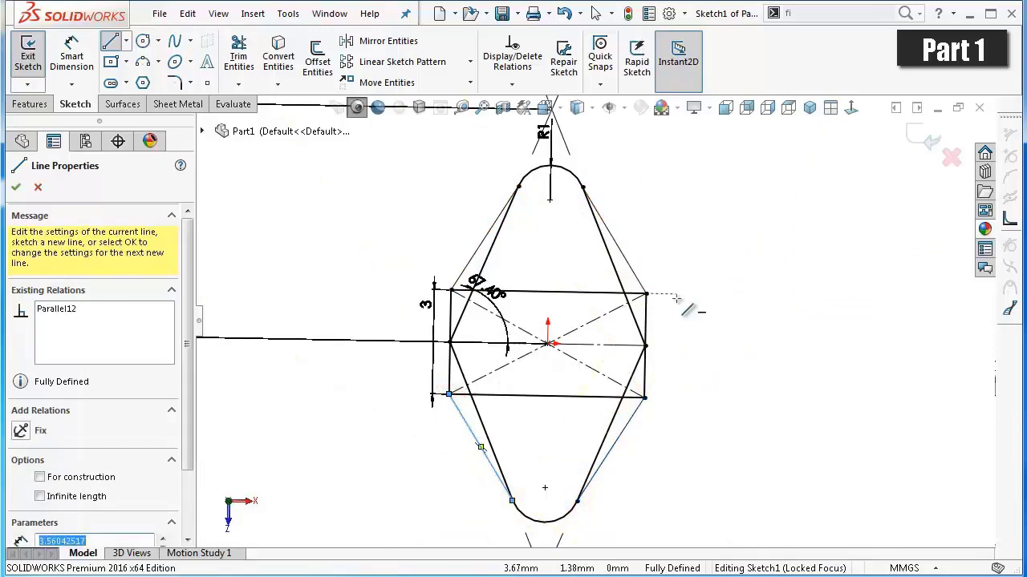
{"action": "key", "text": "Escape"}
{"action": "scroll", "coordinate": [680, 298], "scroll_direction": "down", "scroll_amount": 3}
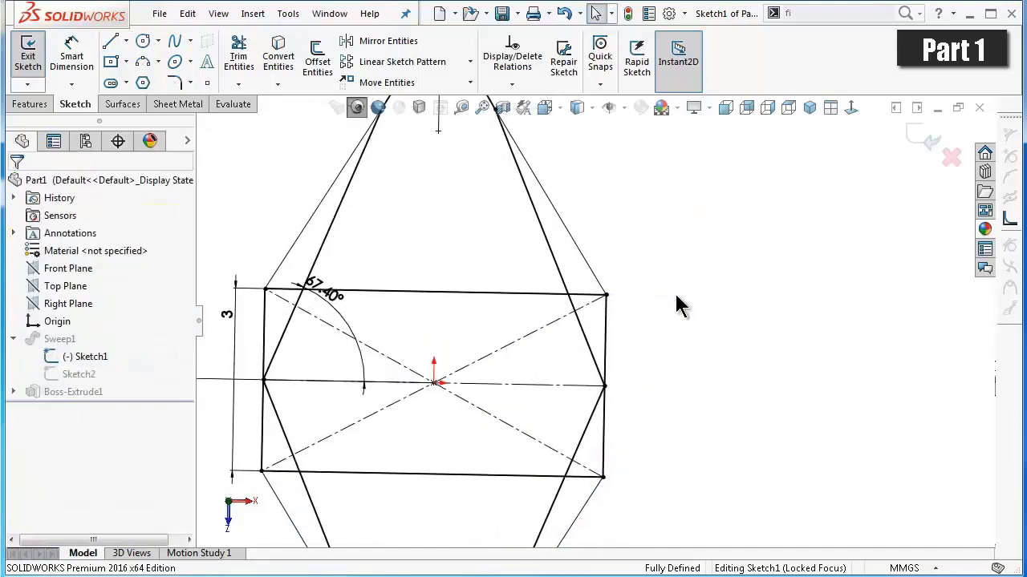
Convert the four original slanted sides to construction lines, then sketch on the Front Plane.
{"action": "left_click", "coordinate": [555, 259]}
{"action": "left_click", "coordinate": [618, 208]}
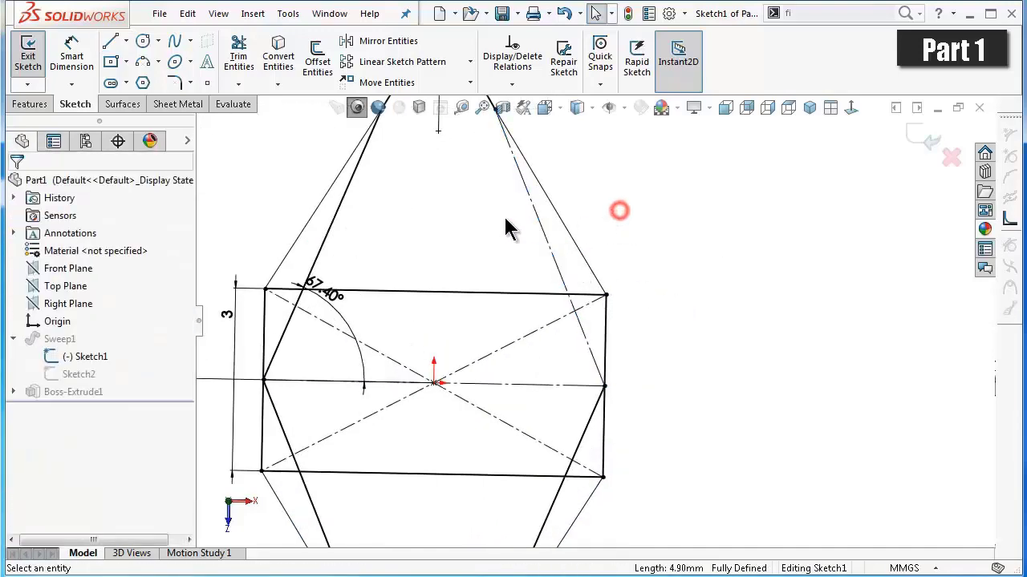
{"action": "left_click", "coordinate": [350, 192]}
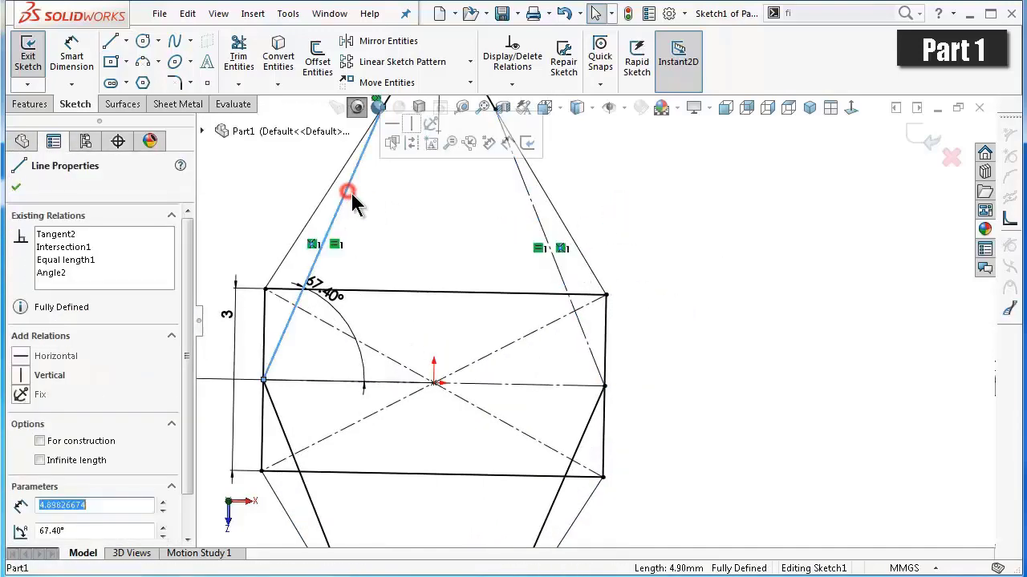
{"action": "left_click", "coordinate": [409, 142]}
{"action": "left_click", "coordinate": [287, 433]}
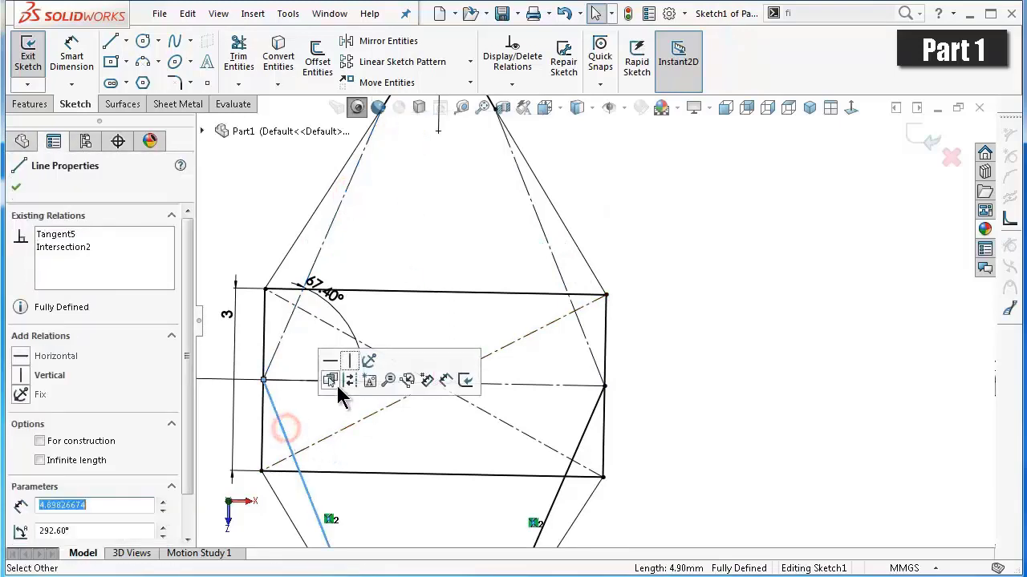
{"action": "left_click", "coordinate": [350, 378]}
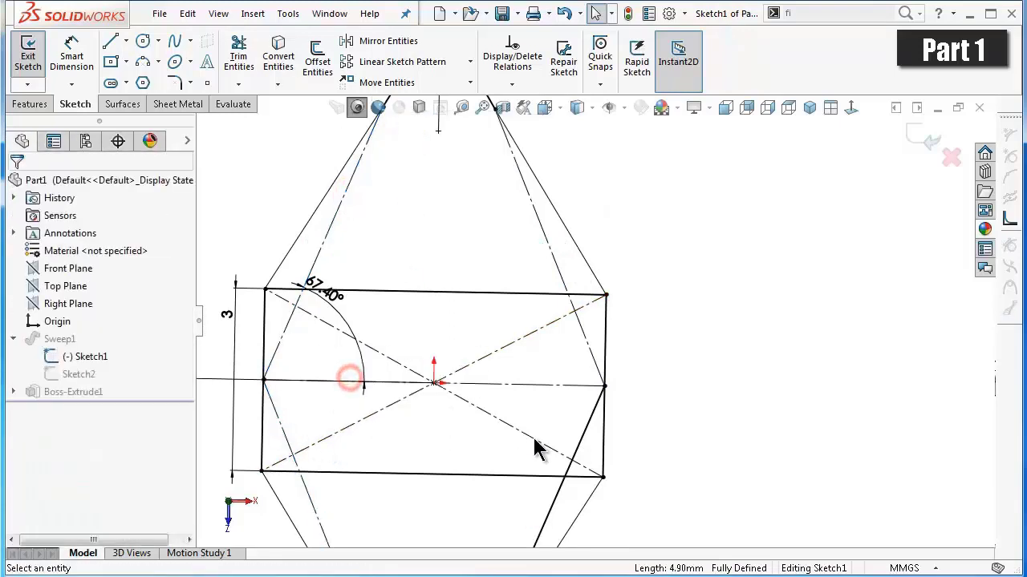
{"action": "left_click", "coordinate": [584, 435]}
{"action": "left_click", "coordinate": [650, 378]}
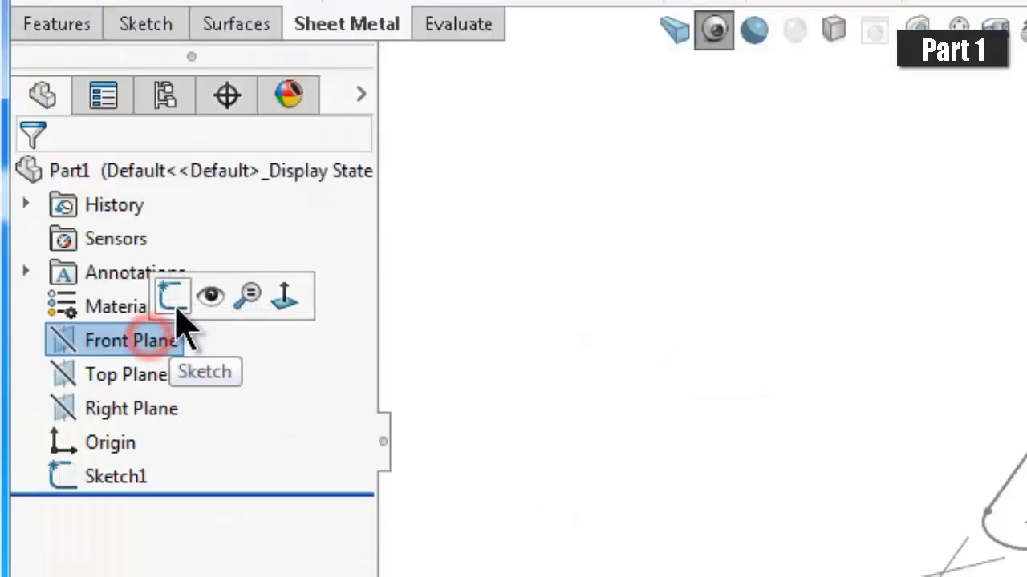
{"action": "left_click", "coordinate": [177, 302]}
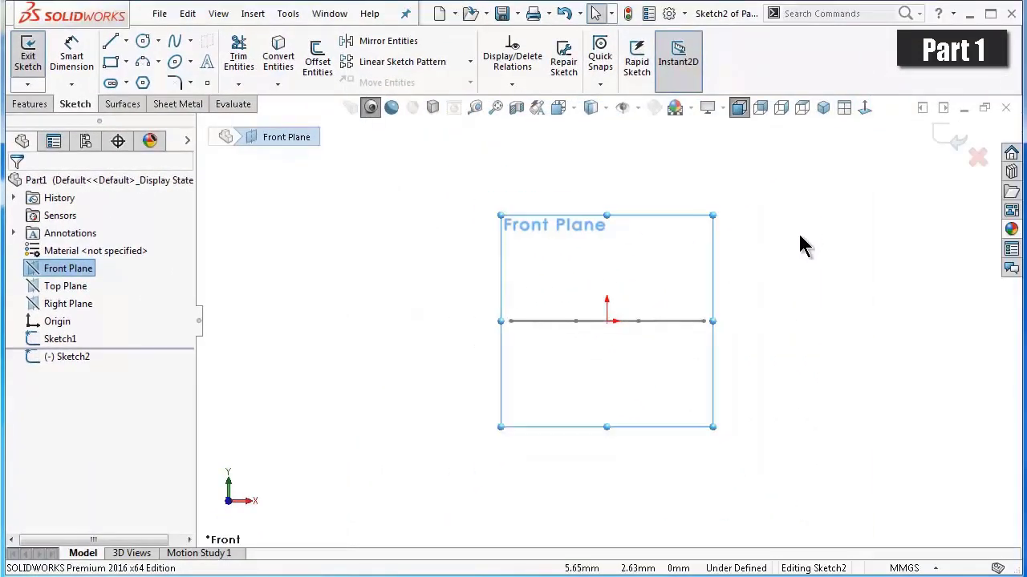
Draw a slanted line from the origin flowing into a small tangent arc.
{"action": "scroll", "coordinate": [805, 241], "scroll_direction": "down", "scroll_amount": 1}
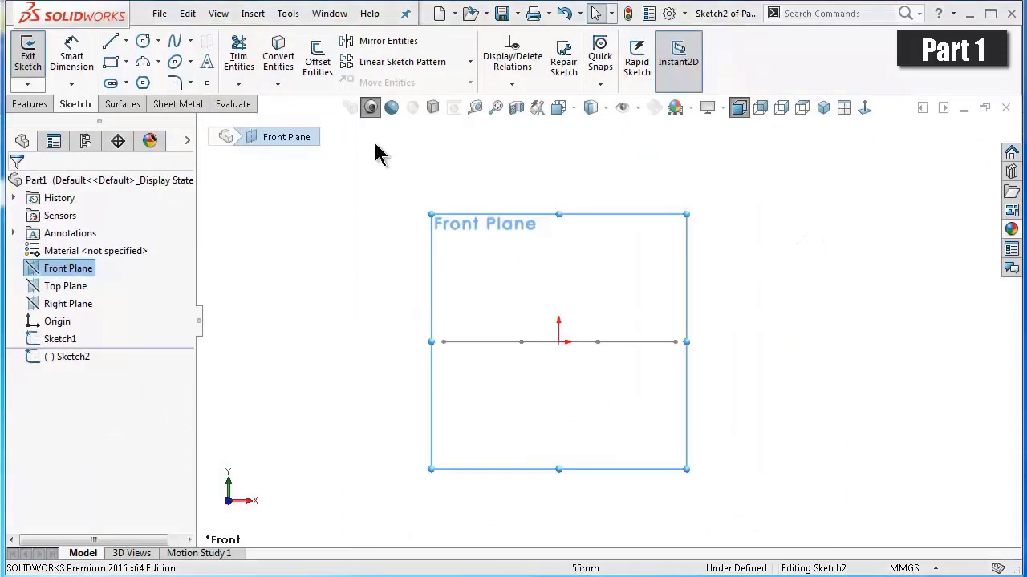
{"action": "left_click", "coordinate": [113, 44]}
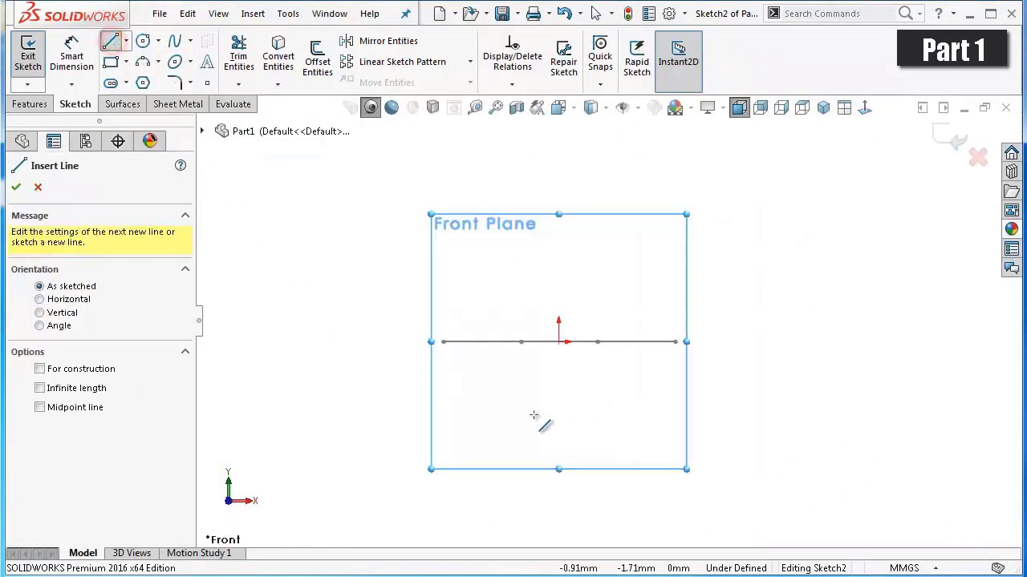
{"action": "left_click", "coordinate": [559, 343]}
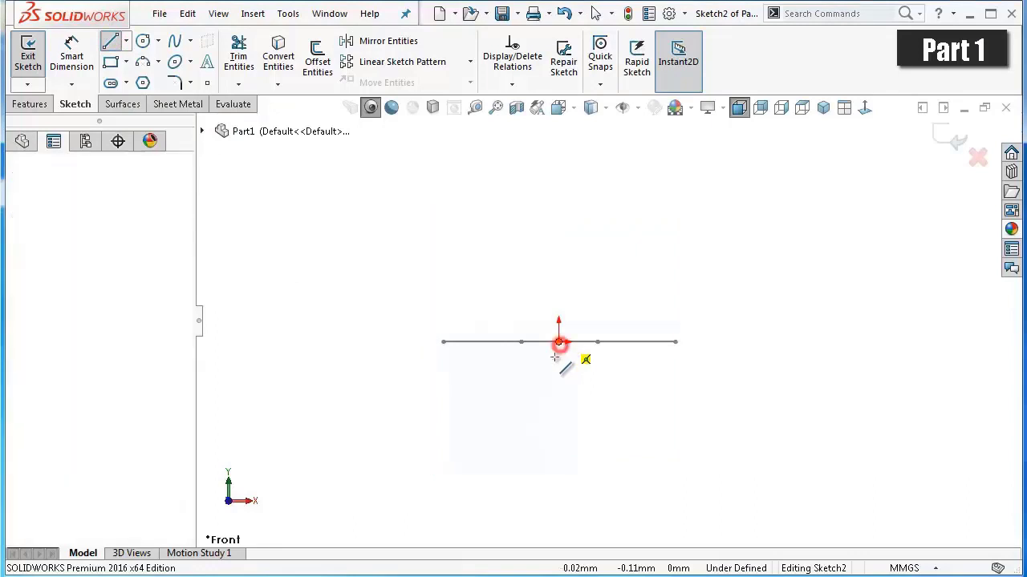
{"action": "left_click", "coordinate": [538, 405]}
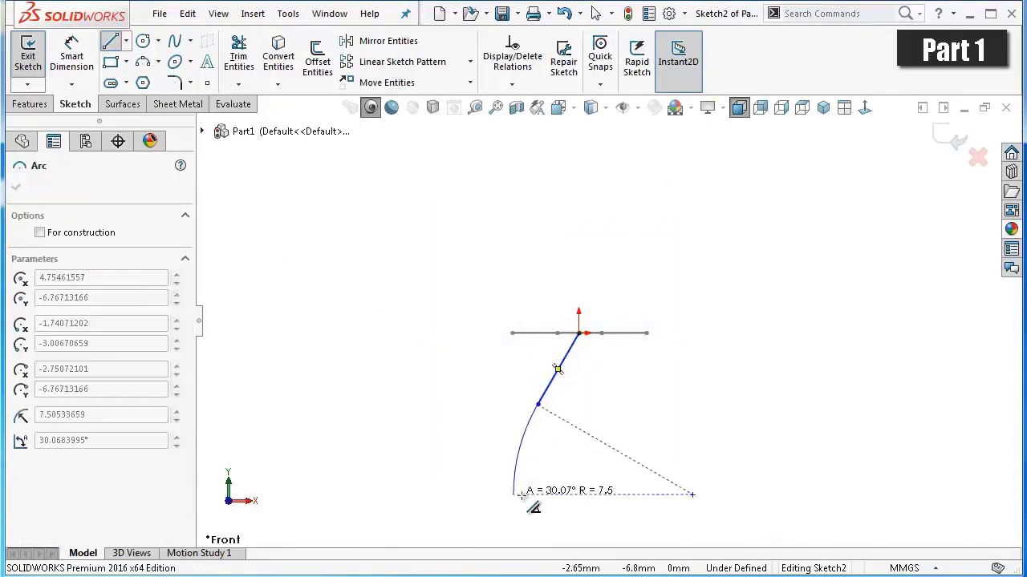
{"action": "scroll", "coordinate": [592, 497], "scroll_direction": "up", "scroll_amount": 2}
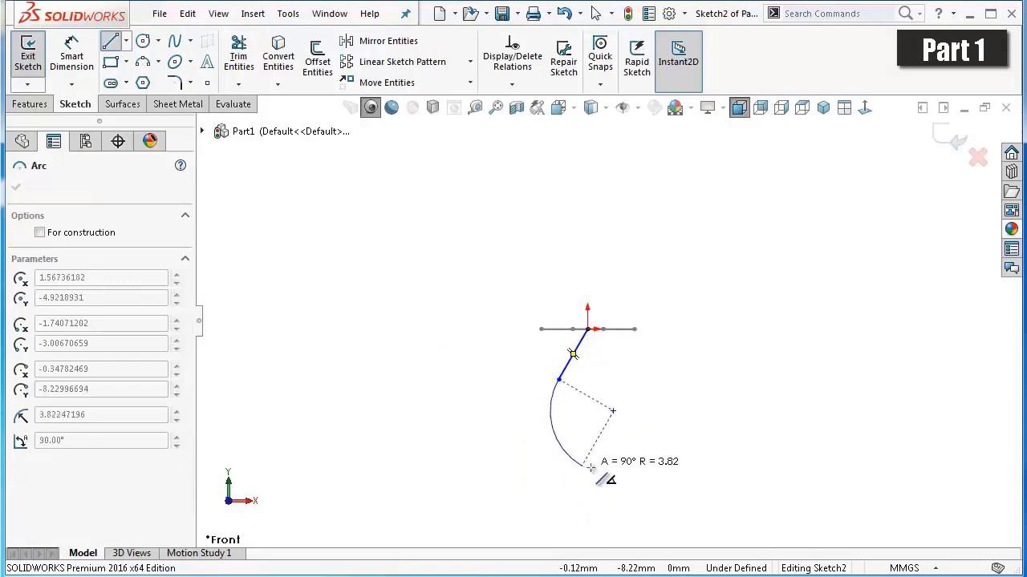
{"action": "left_click", "coordinate": [601, 470]}
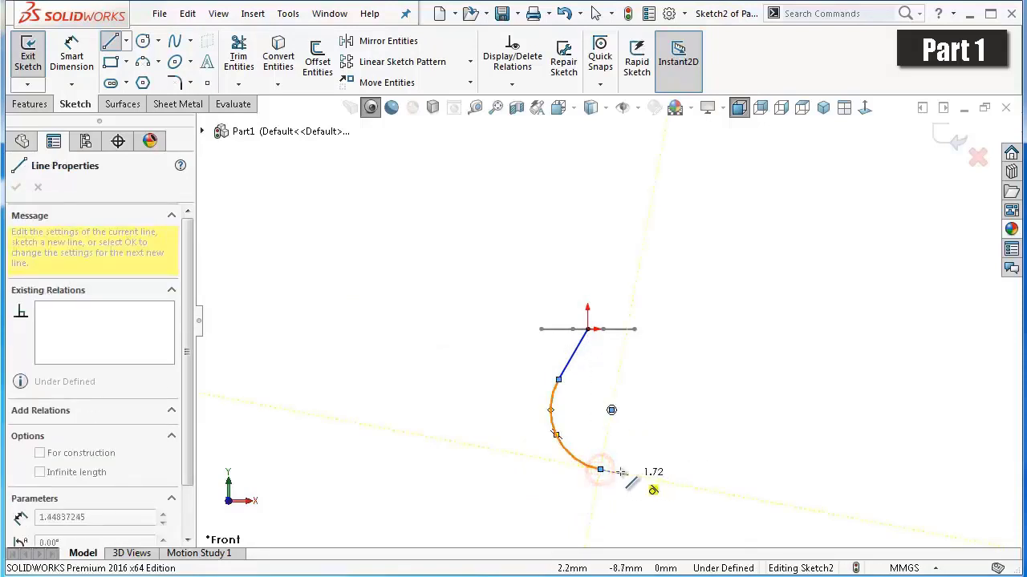
Add a long shallow tangent arc to complete the open path curve.
{"action": "scroll", "coordinate": [818, 502], "scroll_direction": "up", "scroll_amount": 3}
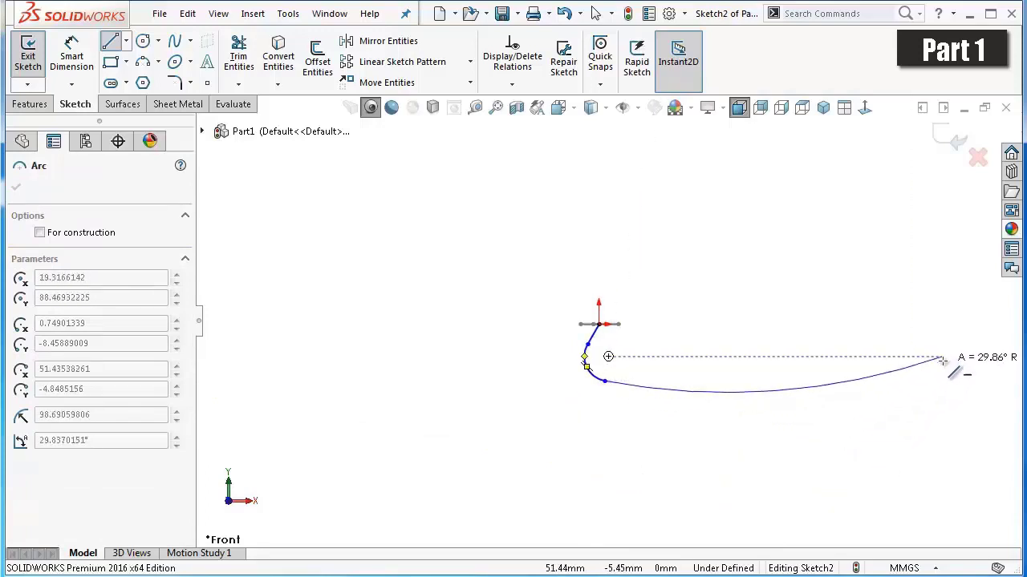
{"action": "scroll", "coordinate": [947, 358], "scroll_direction": "down", "scroll_amount": 3}
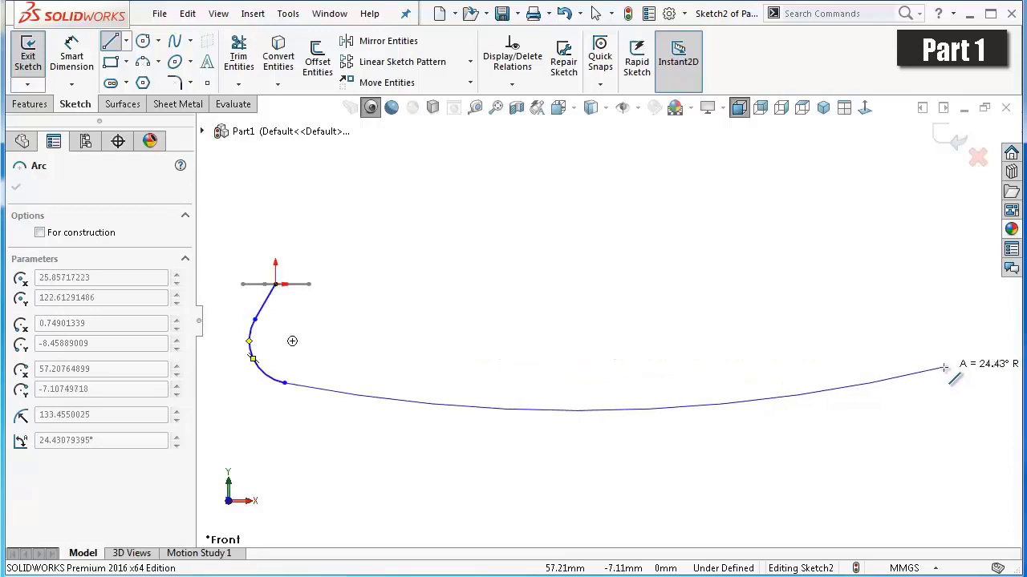
{"action": "left_click", "coordinate": [944, 368]}
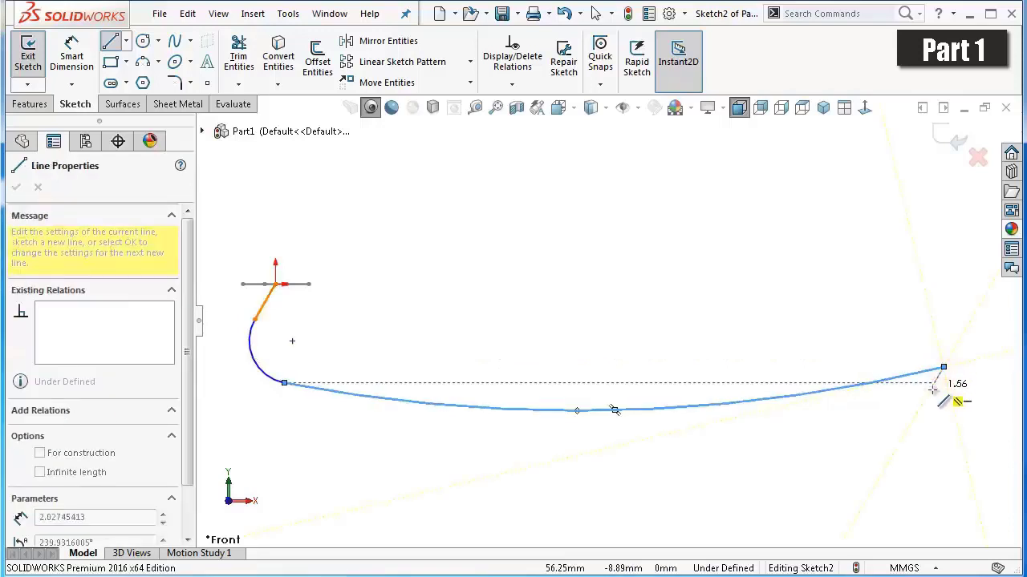
{"action": "right_click", "coordinate": [931, 399]}
{"action": "left_click", "coordinate": [951, 408]}
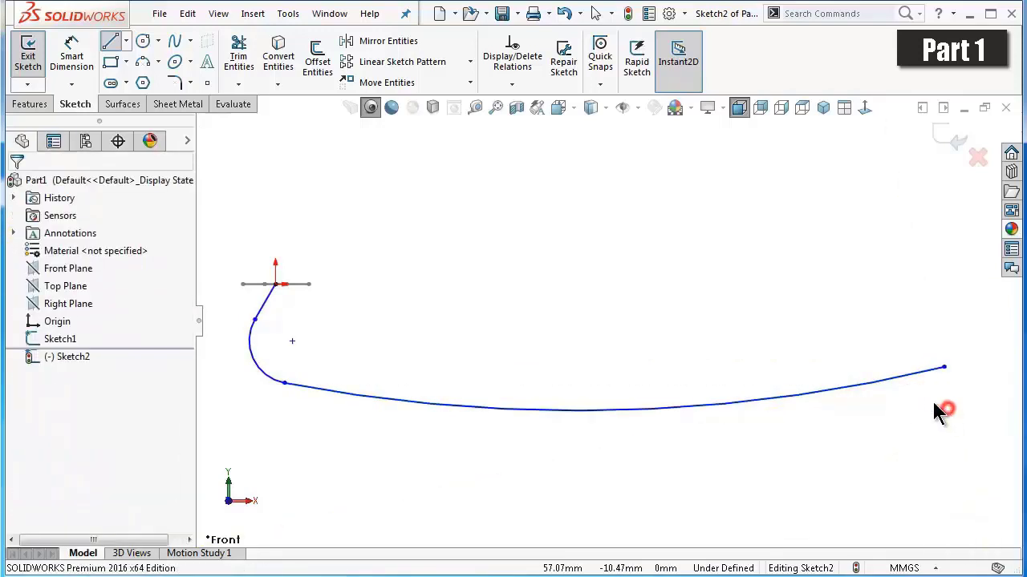
{"action": "scroll", "coordinate": [265, 289], "scroll_direction": "down", "scroll_amount": 2}
{"action": "right_click_drag", "start_coordinate": [369, 279], "coordinate": [372, 206]}
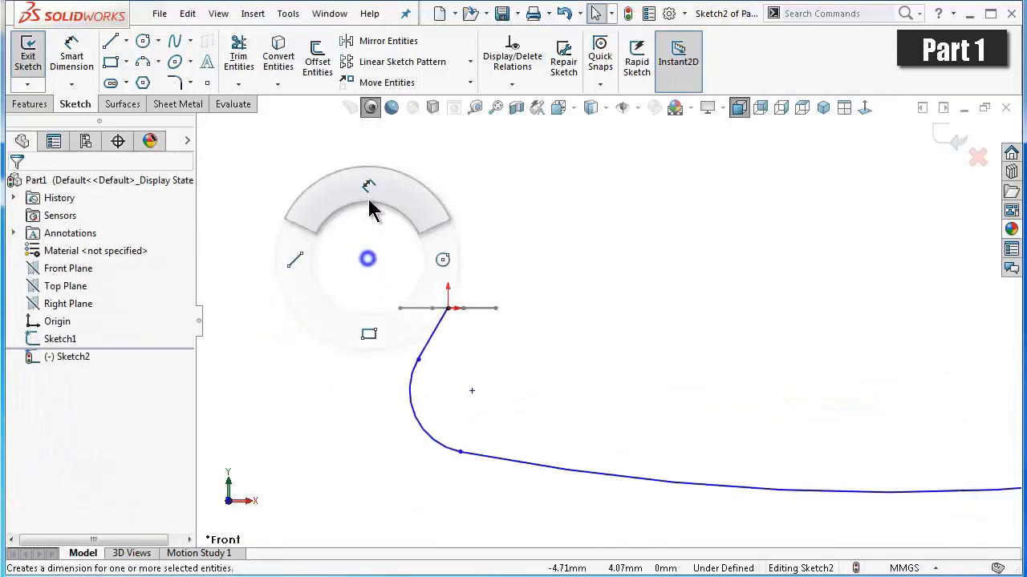
{"action": "scroll", "coordinate": [461, 355], "scroll_direction": "down", "scroll_amount": 2}
Dimension the slanted path line to 11 mm at a 120° angle.
{"action": "left_click", "coordinate": [474, 354]}
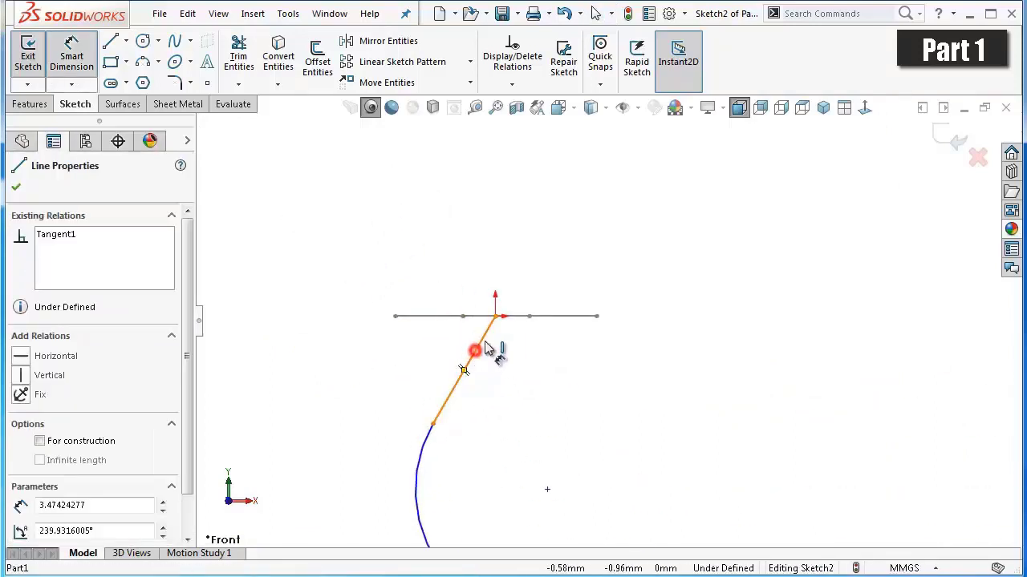
{"action": "left_click", "coordinate": [560, 316]}
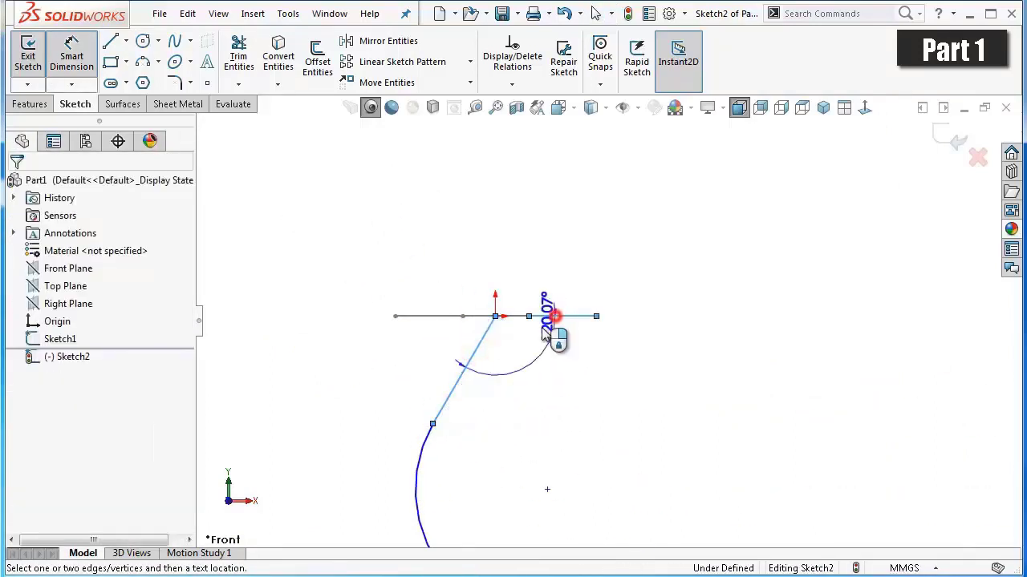
{"action": "left_click", "coordinate": [533, 341]}
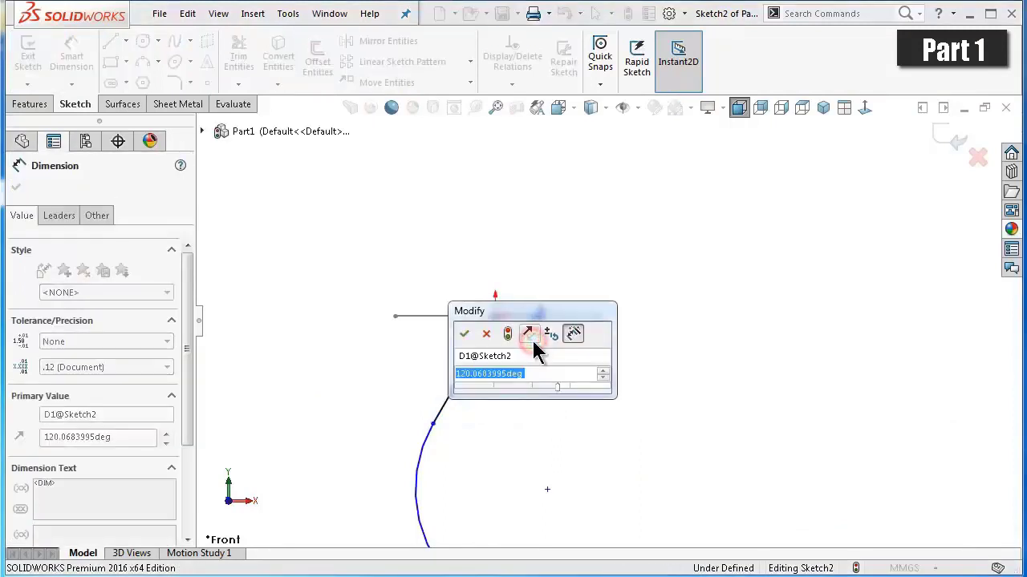
{"action": "type", "text": "120"}
{"action": "key", "text": "Return"}
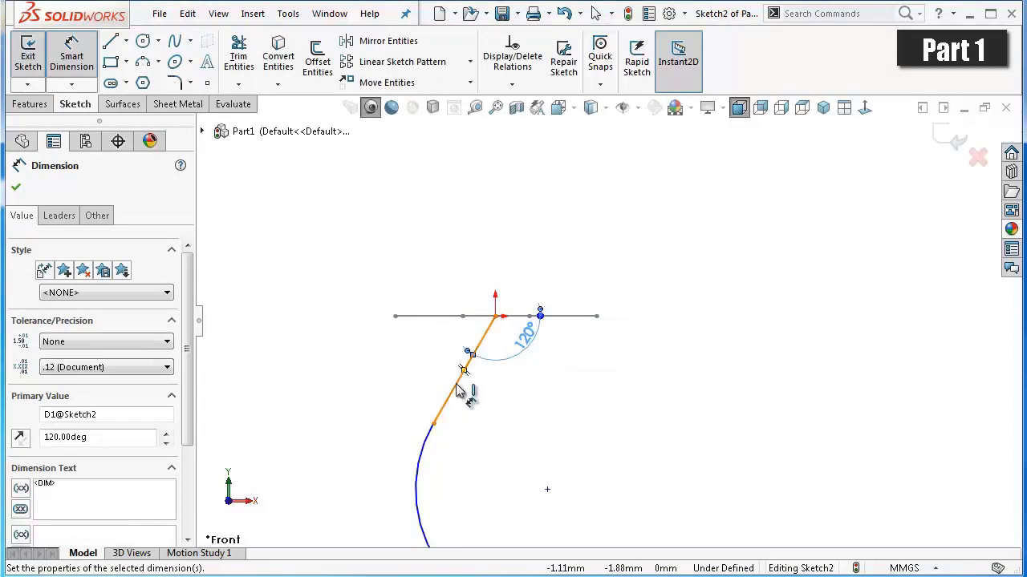
{"action": "left_click", "coordinate": [459, 391]}
{"action": "left_click", "coordinate": [456, 377]}
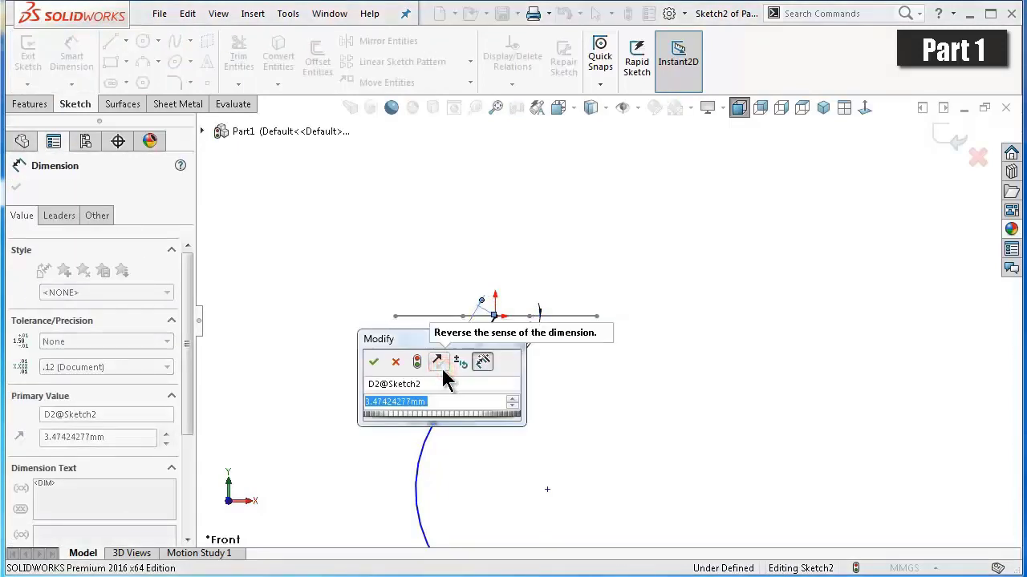
{"action": "type", "text": "11"}
{"action": "key", "text": "Return"}
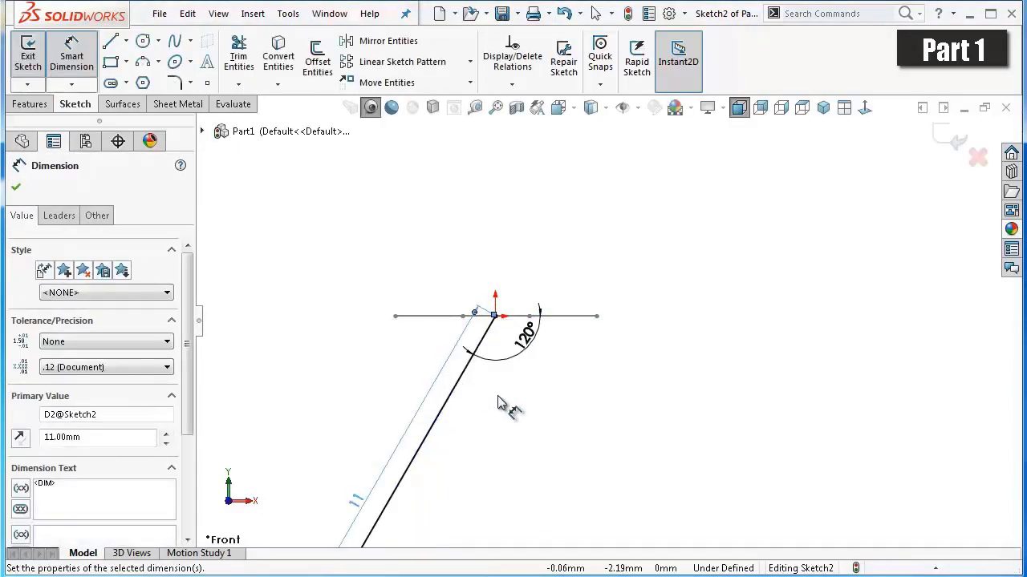
Give the small tangent arc a 7 mm radius.
{"action": "scroll", "coordinate": [497, 404], "scroll_direction": "up", "scroll_amount": 2}
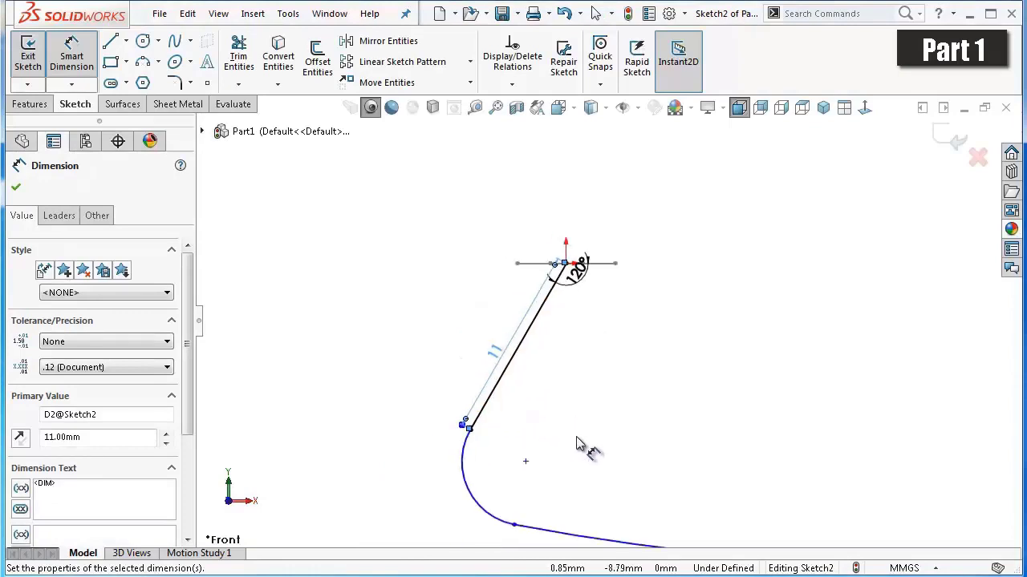
{"action": "left_click", "coordinate": [474, 452]}
{"action": "left_click", "coordinate": [496, 447]}
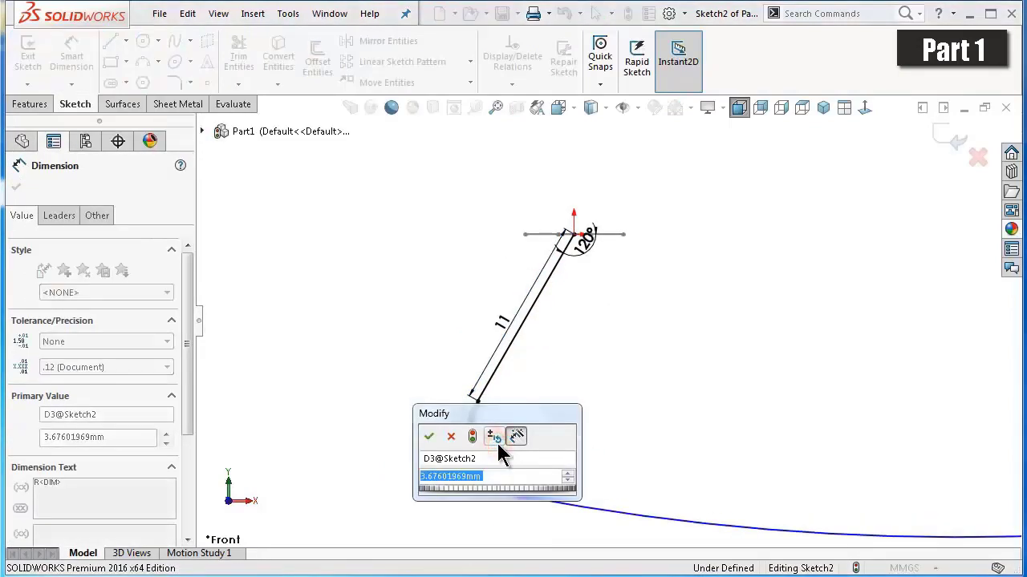
{"action": "type", "text": "7"}
{"action": "key", "text": "Return"}
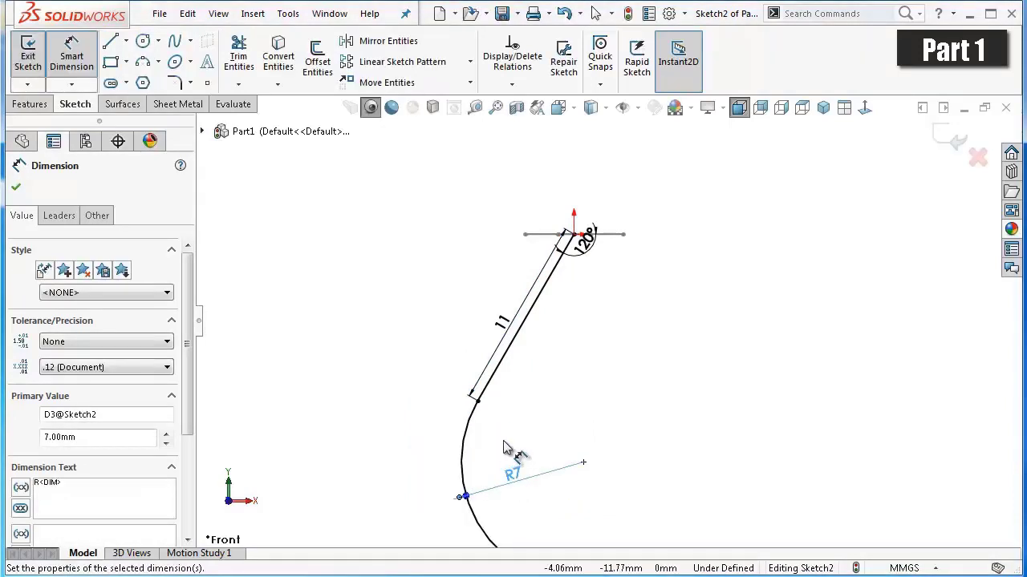
{"action": "scroll", "coordinate": [532, 420], "scroll_direction": "up", "scroll_amount": 3}
{"action": "scroll", "coordinate": [607, 436], "scroll_direction": "up", "scroll_amount": 1}
{"action": "scroll", "coordinate": [749, 426], "scroll_direction": "up", "scroll_amount": 1}
{"action": "scroll", "coordinate": [766, 379], "scroll_direction": "up", "scroll_amount": 1}
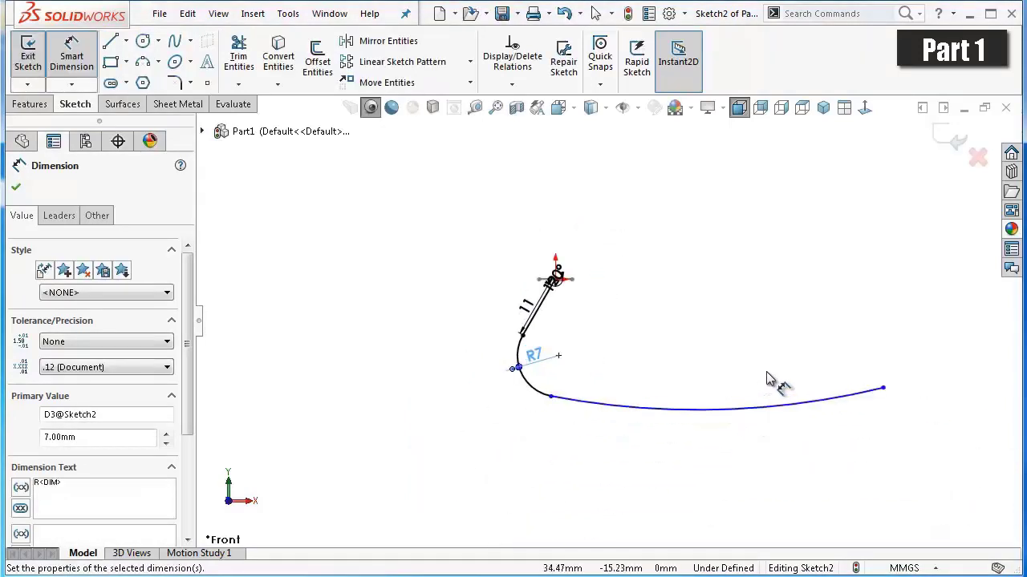
Set the curve end's horizontal distance from the origin from 55.71 to 110 mm.
{"action": "left_click", "coordinate": [883, 389]}
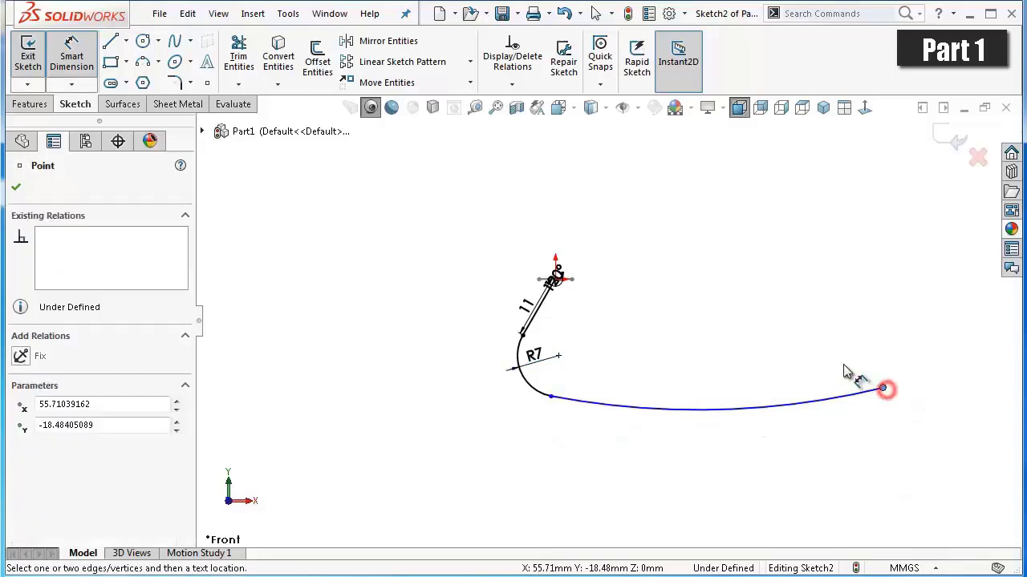
{"action": "scroll", "coordinate": [630, 291], "scroll_direction": "down", "scroll_amount": 3}
{"action": "scroll", "coordinate": [408, 304], "scroll_direction": "down", "scroll_amount": 2}
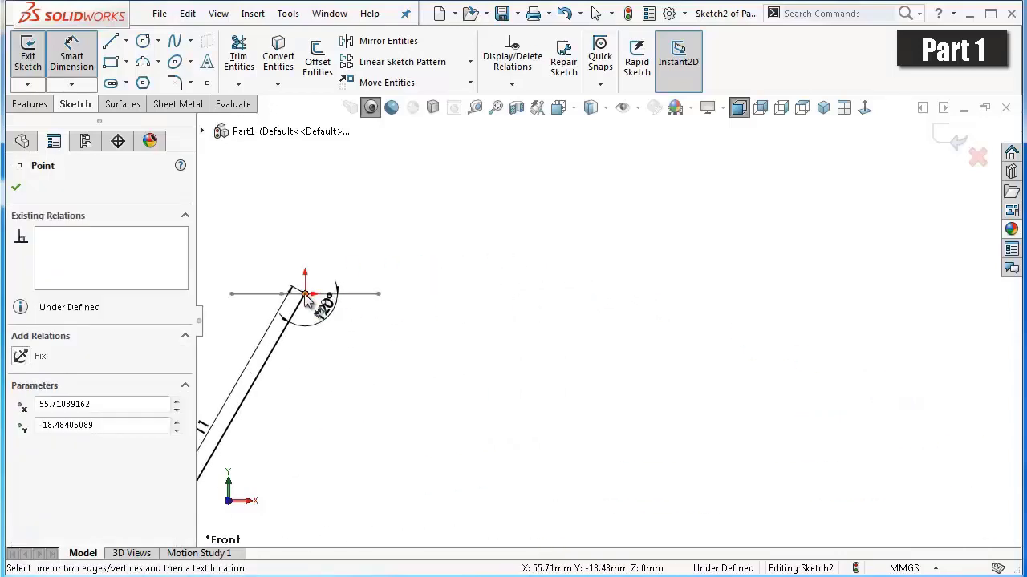
{"action": "left_click_drag", "start_coordinate": [307, 298], "coordinate": [305, 293]}
{"action": "scroll", "coordinate": [584, 293], "scroll_direction": "up", "scroll_amount": 2}
{"action": "scroll", "coordinate": [717, 289], "scroll_direction": "up", "scroll_amount": 1}
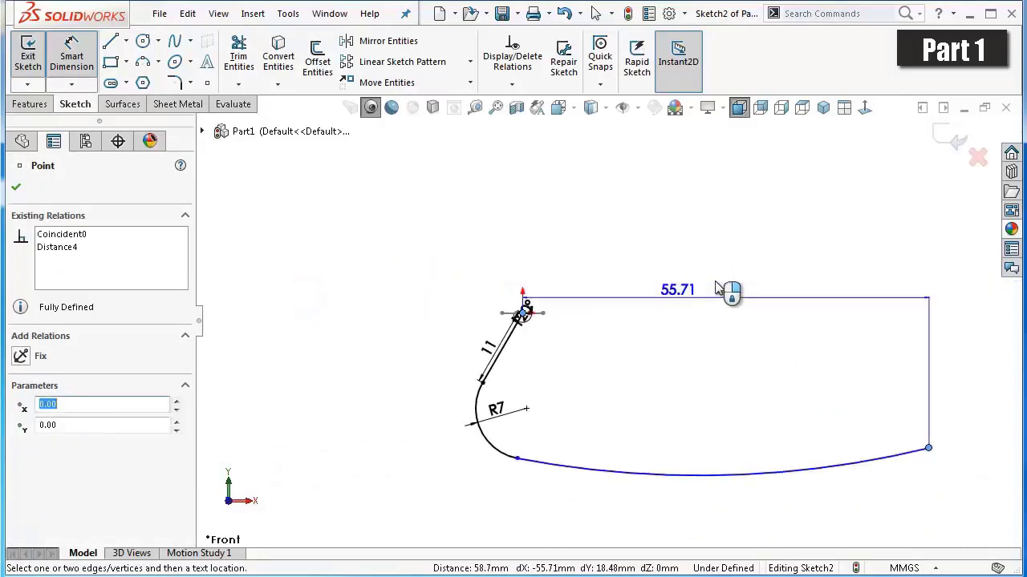
{"action": "double_click", "coordinate": [686, 286]}
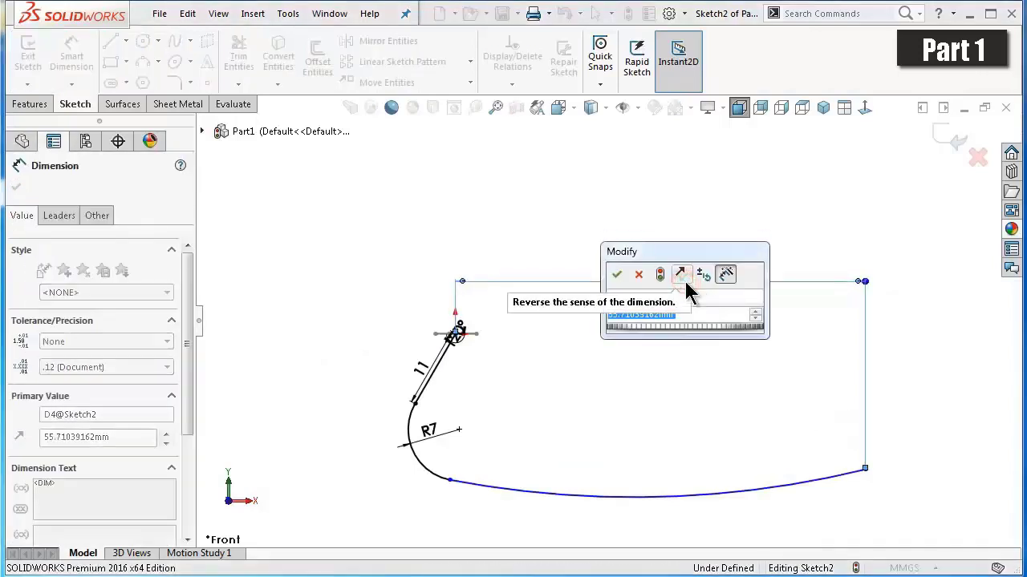
{"action": "type", "text": "110"}
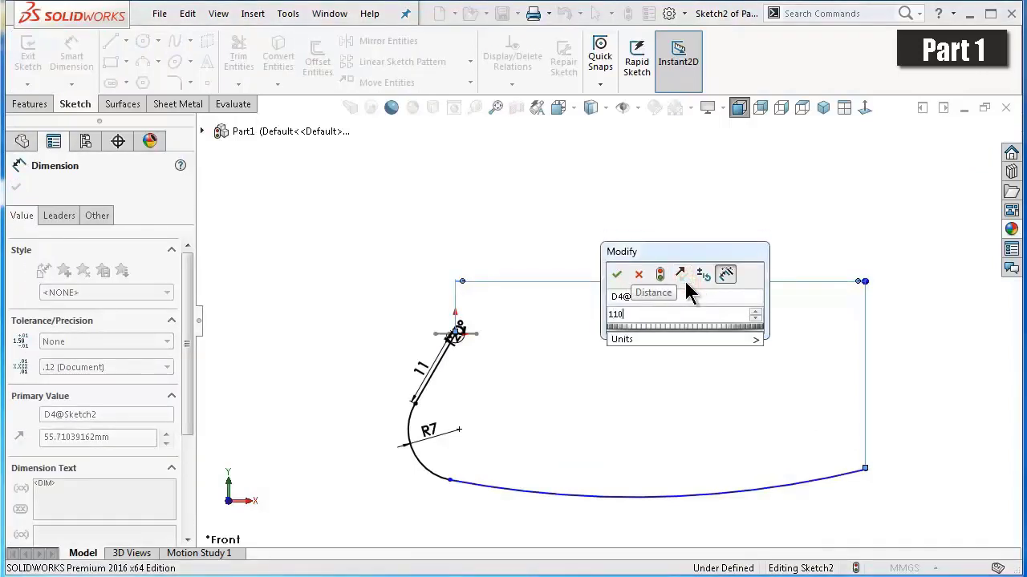
{"action": "key", "text": "Return"}
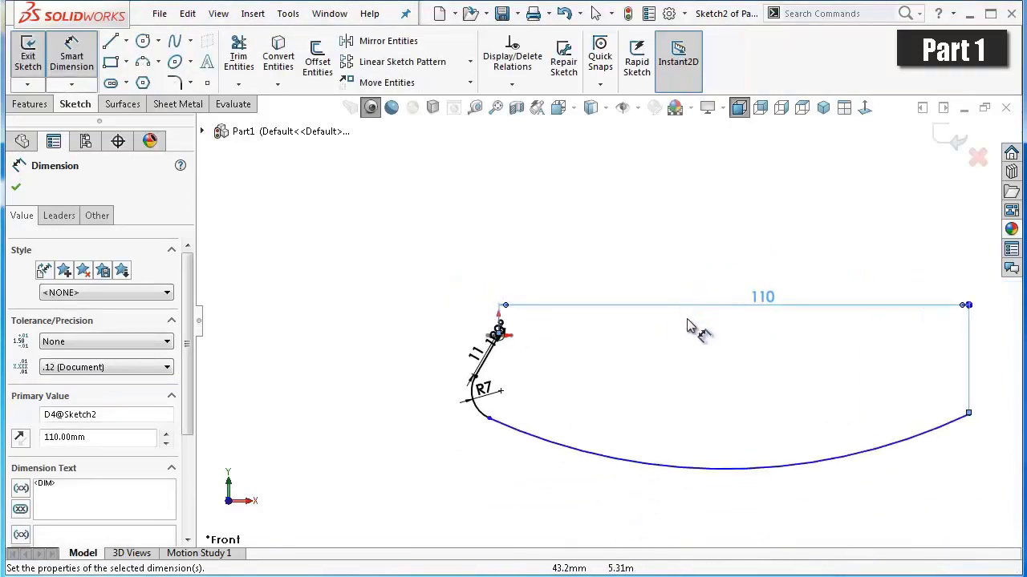
Dimension the long shallow arc to a 300 mm radius.
{"action": "left_click", "coordinate": [724, 471]}
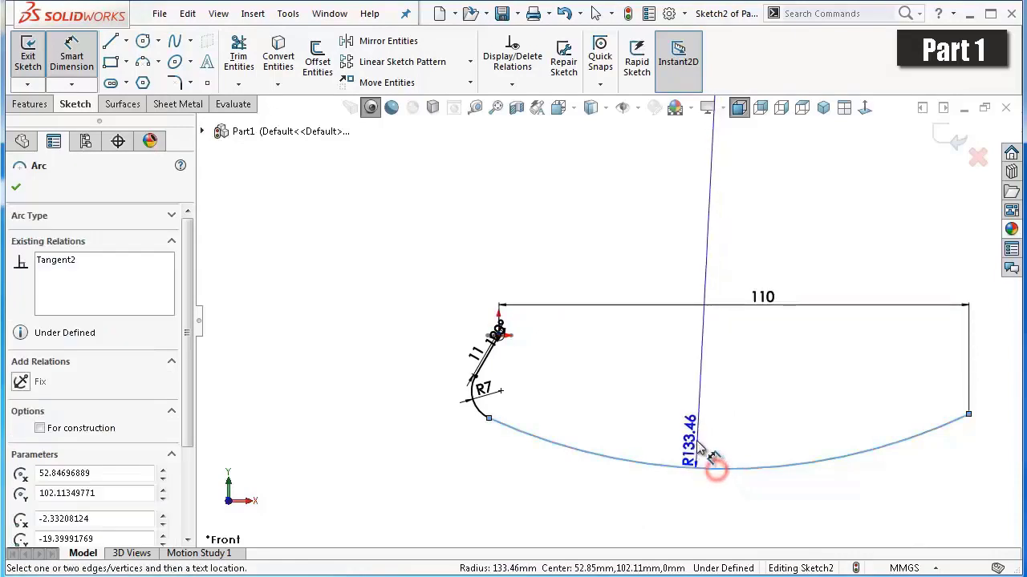
{"action": "left_click", "coordinate": [685, 436]}
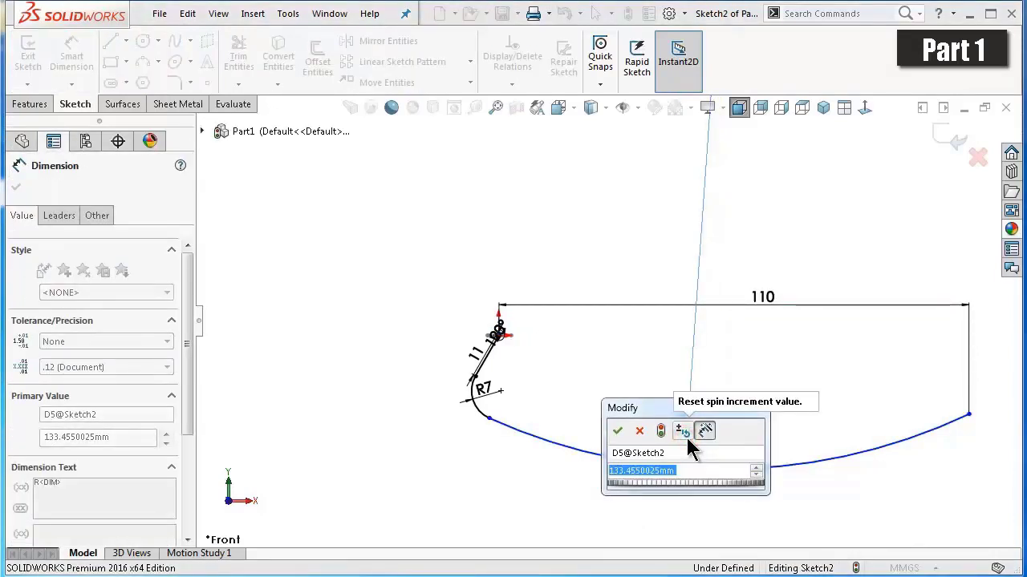
{"action": "type", "text": "300"}
{"action": "key", "text": "Return"}
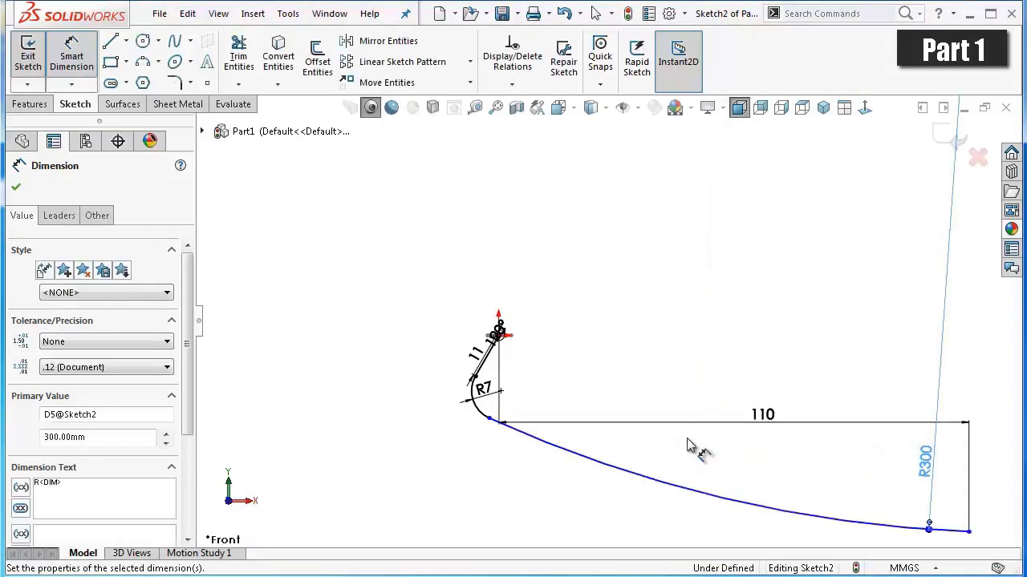
{"action": "scroll", "coordinate": [658, 383], "scroll_direction": "up", "scroll_amount": 2}
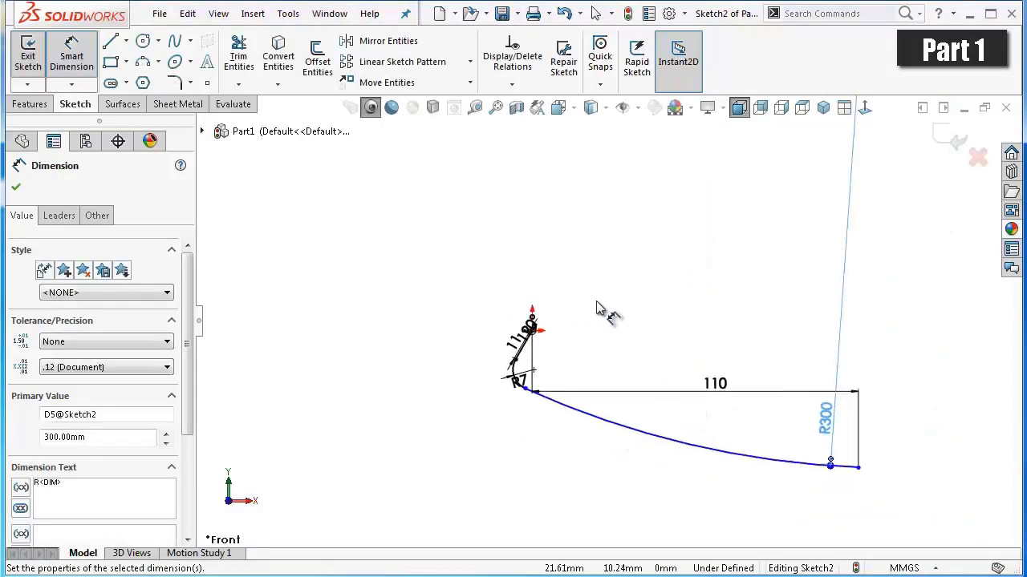
{"action": "key", "text": "Escape"}
{"action": "scroll", "coordinate": [593, 357], "scroll_direction": "down", "scroll_amount": 3}
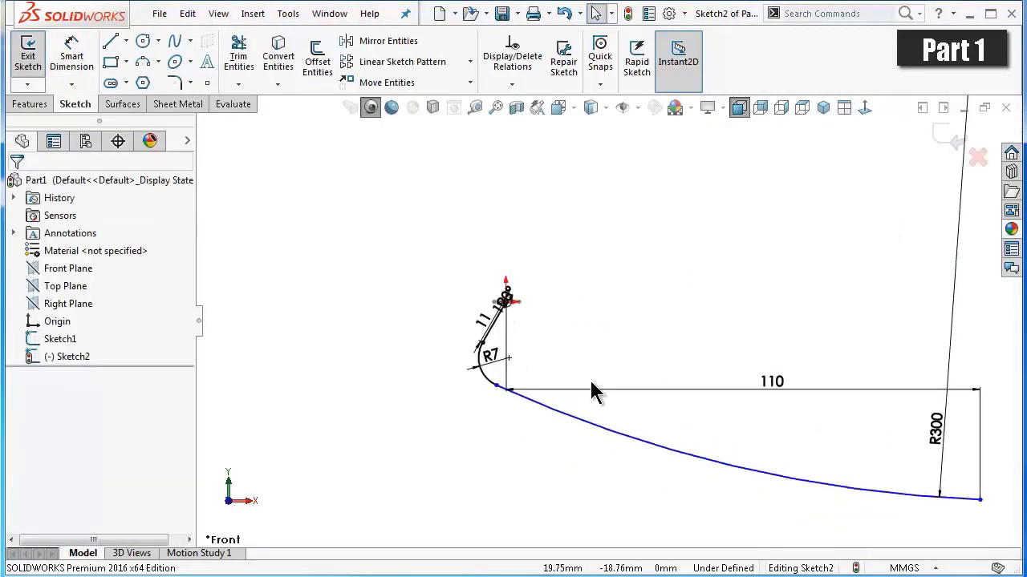
{"action": "scroll", "coordinate": [588, 370], "scroll_direction": "up", "scroll_amount": 1}
{"action": "scroll", "coordinate": [588, 367], "scroll_direction": "down", "scroll_amount": 1}
{"action": "scroll", "coordinate": [500, 310], "scroll_direction": "down", "scroll_amount": 2}
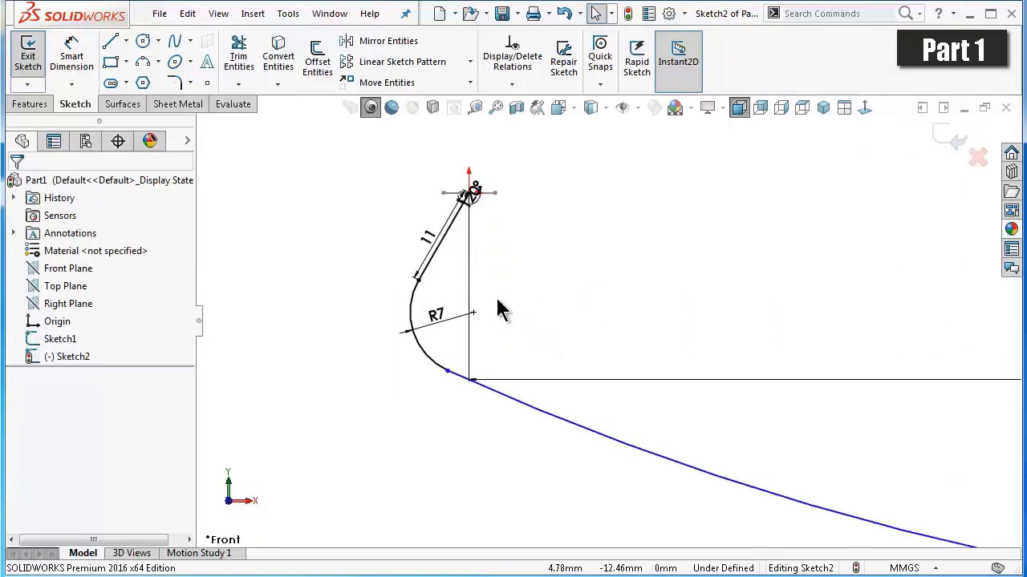
{"action": "scroll", "coordinate": [492, 303], "scroll_direction": "down", "scroll_amount": 2}
{"action": "left_click", "coordinate": [401, 250]}
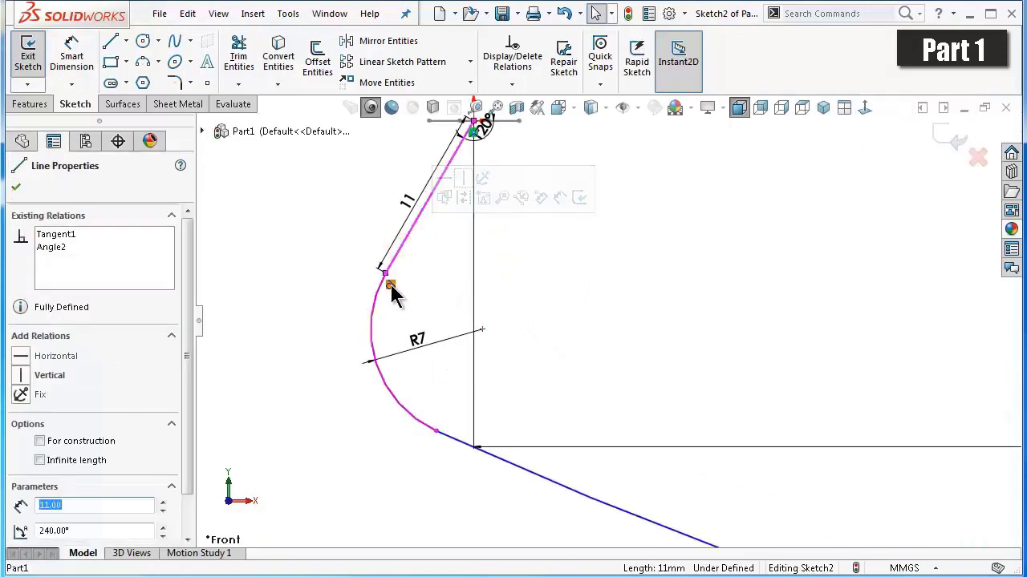
{"action": "left_click", "coordinate": [612, 357]}
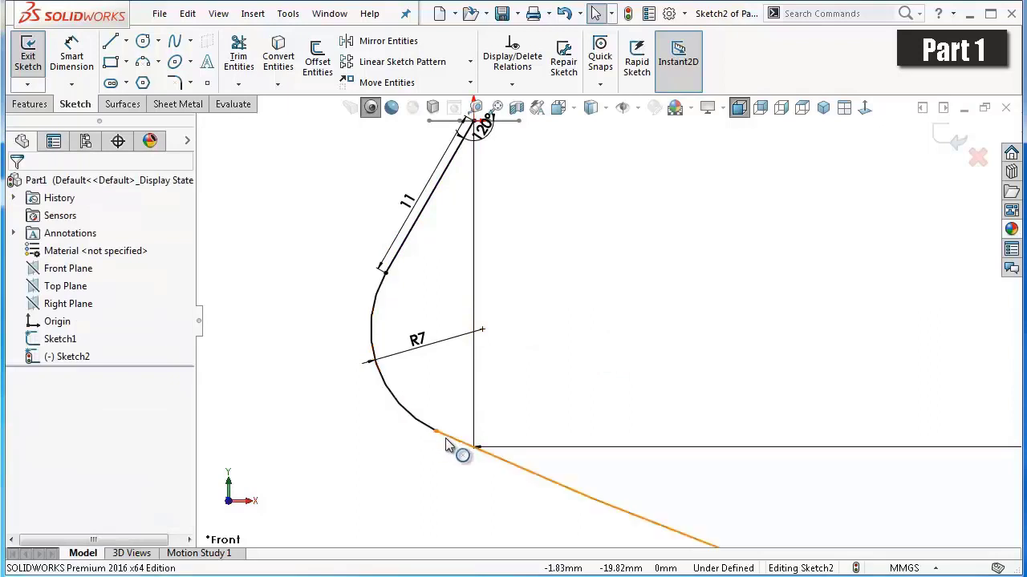
{"action": "left_click", "coordinate": [421, 427]}
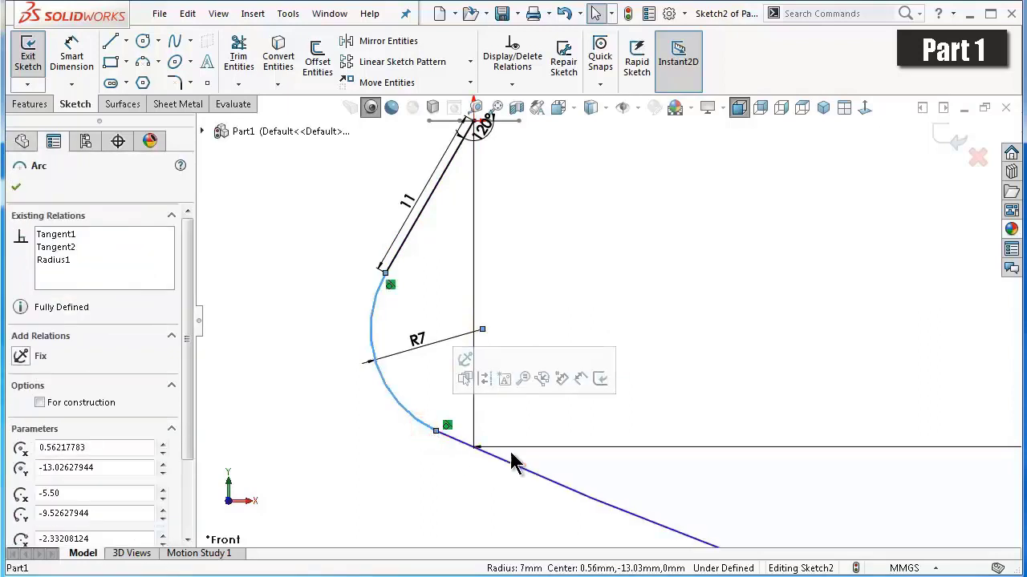
{"action": "scroll", "coordinate": [565, 449], "scroll_direction": "up", "scroll_amount": 2}
{"action": "left_click", "coordinate": [672, 296]}
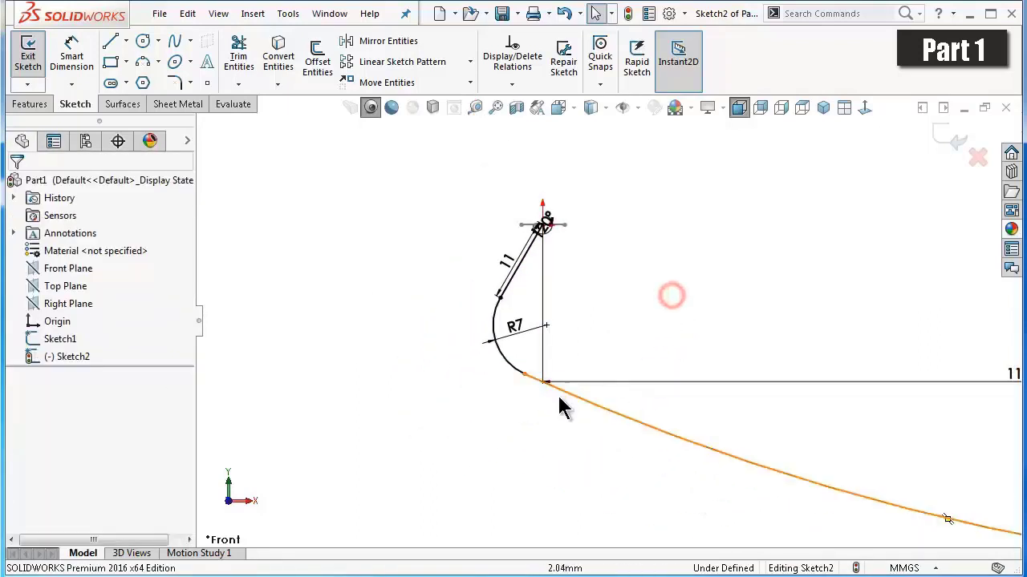
{"action": "left_click", "coordinate": [590, 405]}
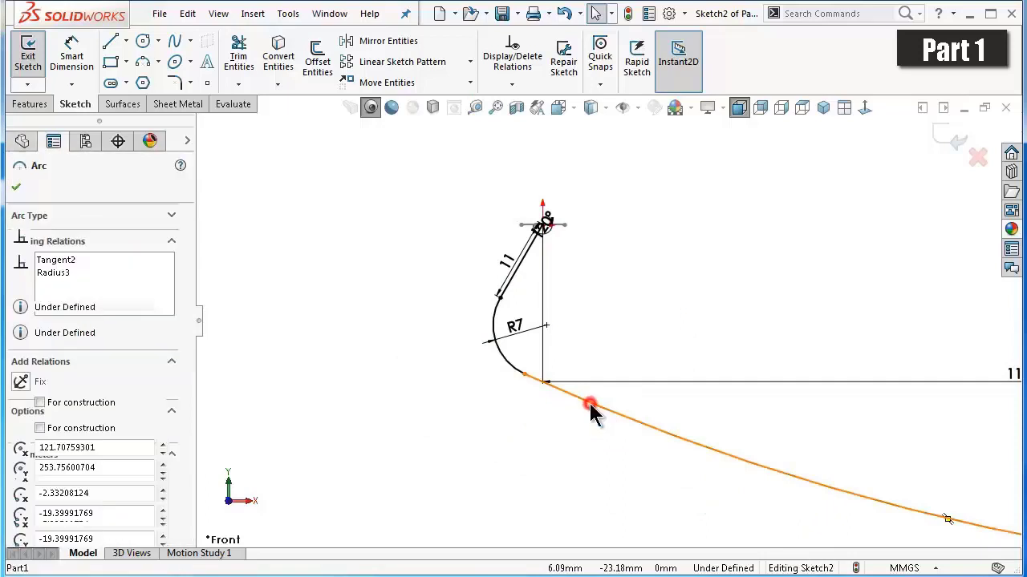
{"action": "left_click", "coordinate": [507, 370], "text": "ctrl"}
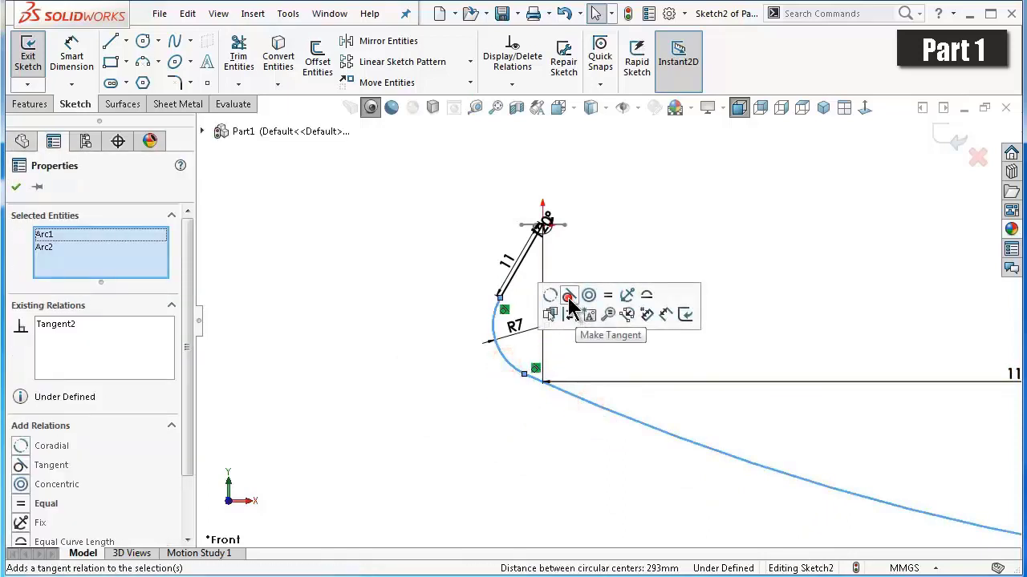
{"action": "left_click", "coordinate": [784, 274]}
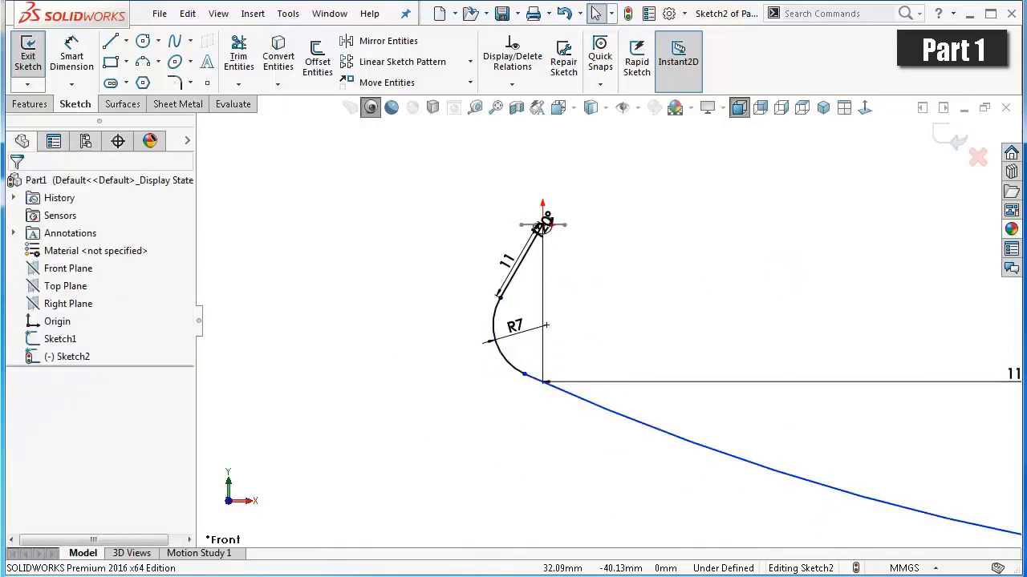
{"action": "middle_click", "coordinate": [817, 299]}
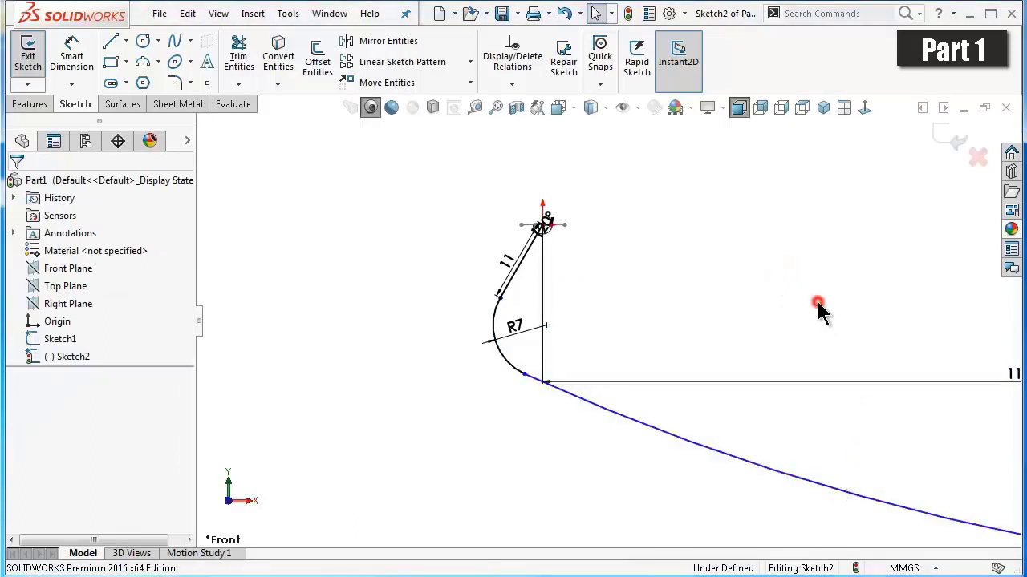
{"action": "scroll", "coordinate": [858, 406], "scroll_direction": "down", "scroll_amount": 2}
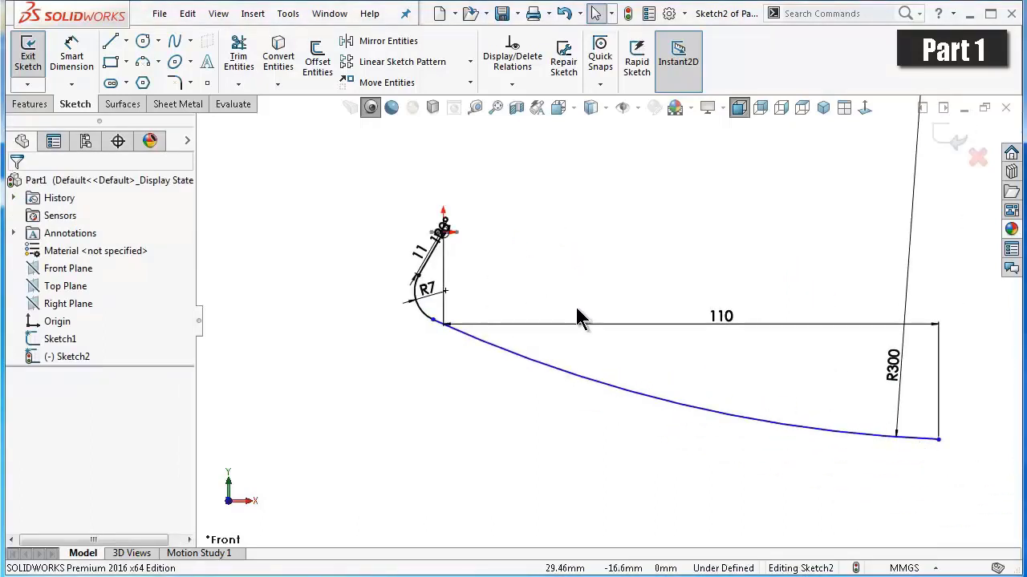
Add an 18 mm vertical dimension from the path's top point to the far arc end.
{"action": "left_click", "coordinate": [63, 54]}
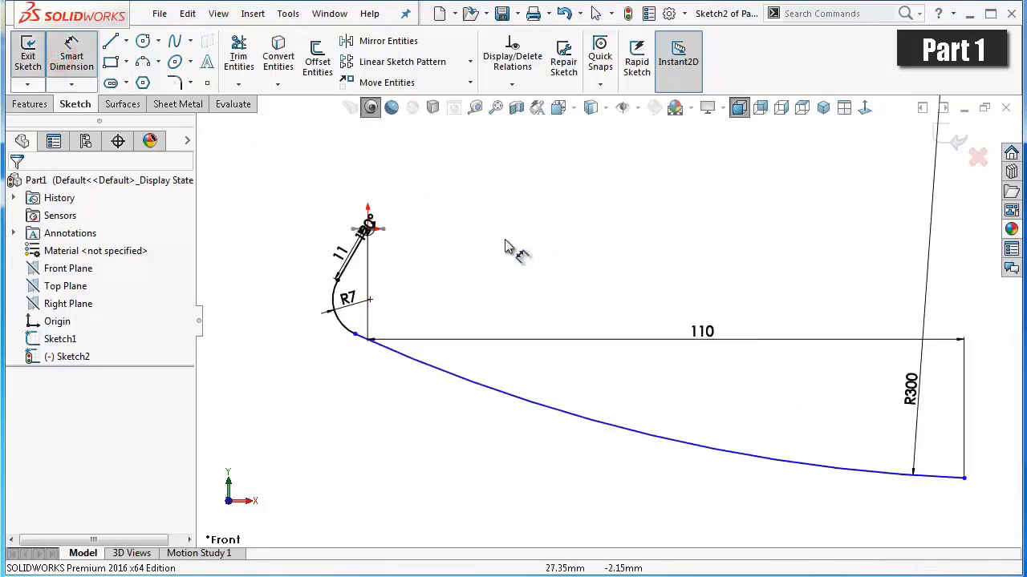
{"action": "scroll", "coordinate": [450, 245], "scroll_direction": "down", "scroll_amount": 2}
{"action": "scroll", "coordinate": [345, 264], "scroll_direction": "down", "scroll_amount": 3}
{"action": "scroll", "coordinate": [319, 293], "scroll_direction": "down", "scroll_amount": 2}
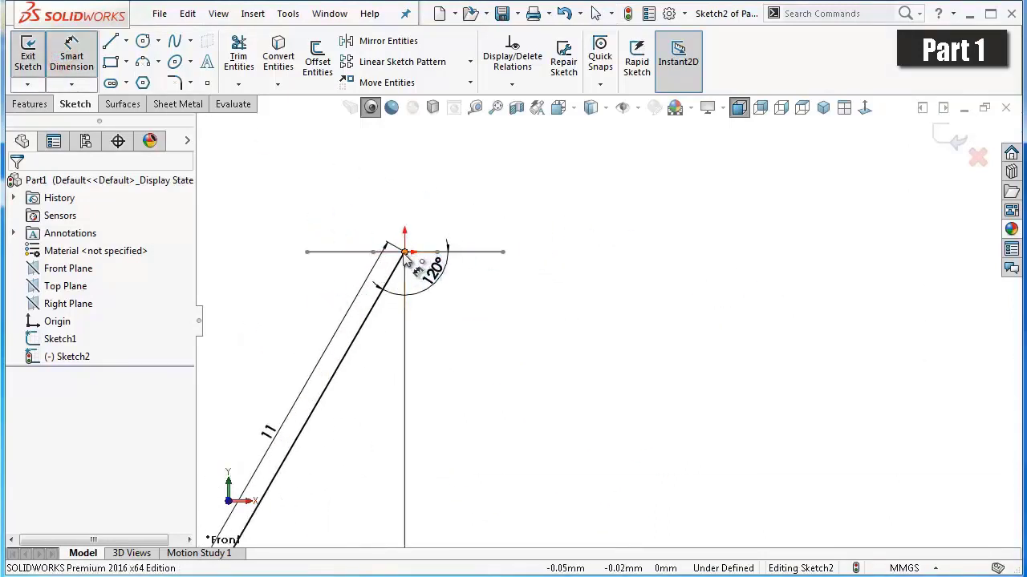
{"action": "left_click", "coordinate": [404, 253]}
{"action": "scroll", "coordinate": [807, 426], "scroll_direction": "up", "scroll_amount": 3}
{"action": "scroll", "coordinate": [810, 431], "scroll_direction": "up", "scroll_amount": 3}
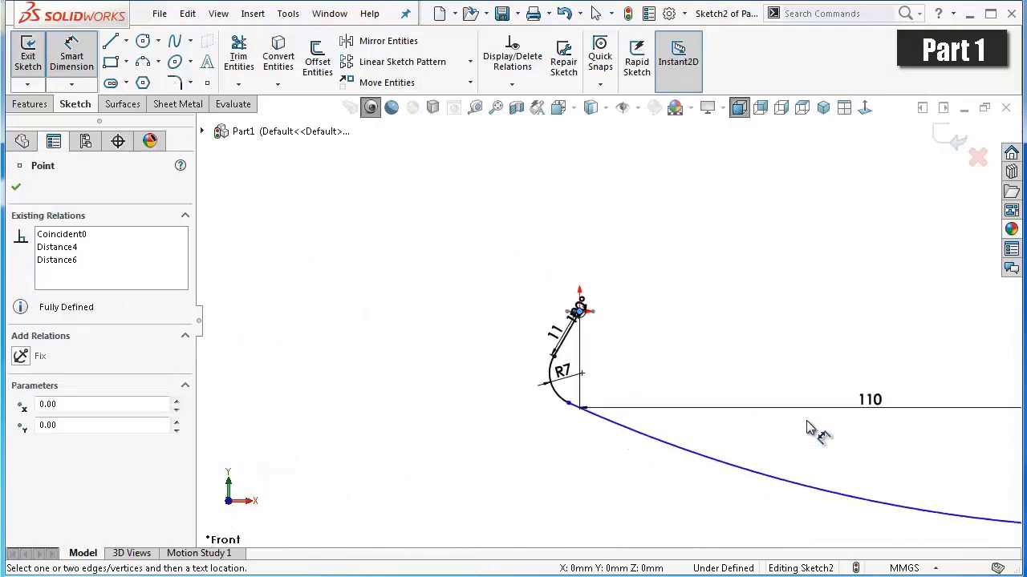
{"action": "scroll", "coordinate": [857, 436], "scroll_direction": "up", "scroll_amount": 2}
{"action": "scroll", "coordinate": [857, 436], "scroll_direction": "down", "scroll_amount": 2}
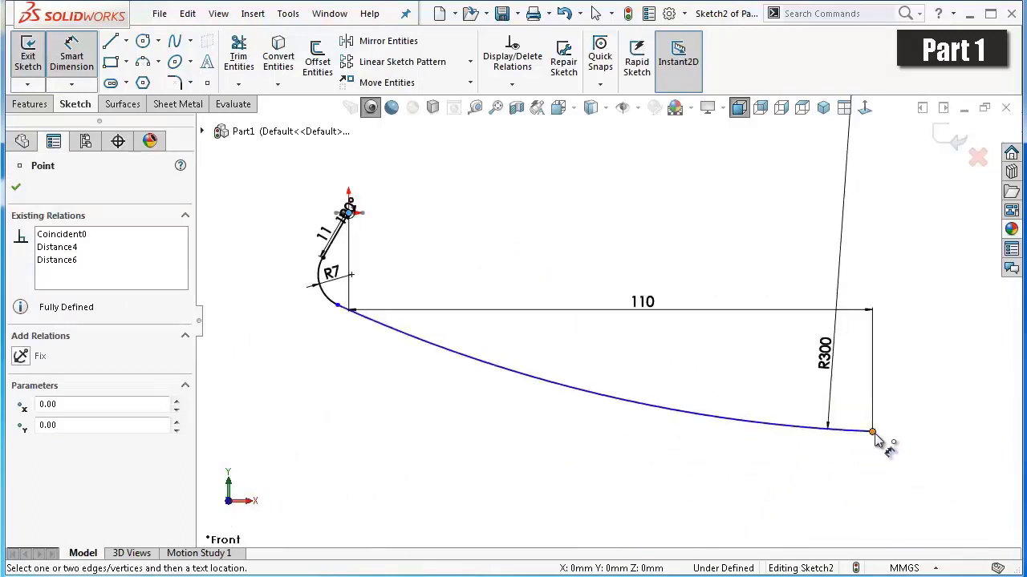
{"action": "left_click", "coordinate": [872, 431]}
{"action": "left_click", "coordinate": [899, 357]}
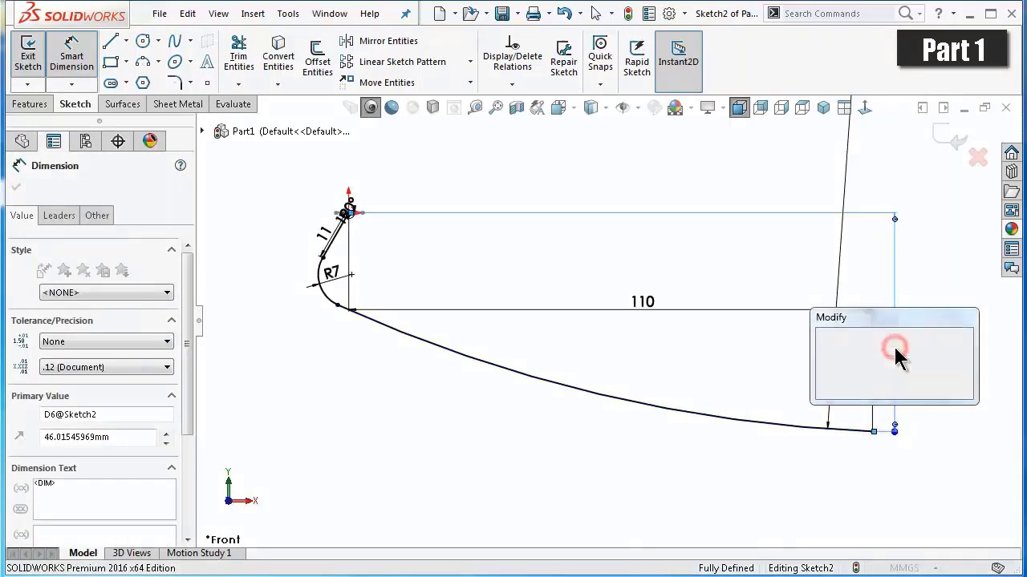
{"action": "type", "text": "18"}
{"action": "key", "text": "Return"}
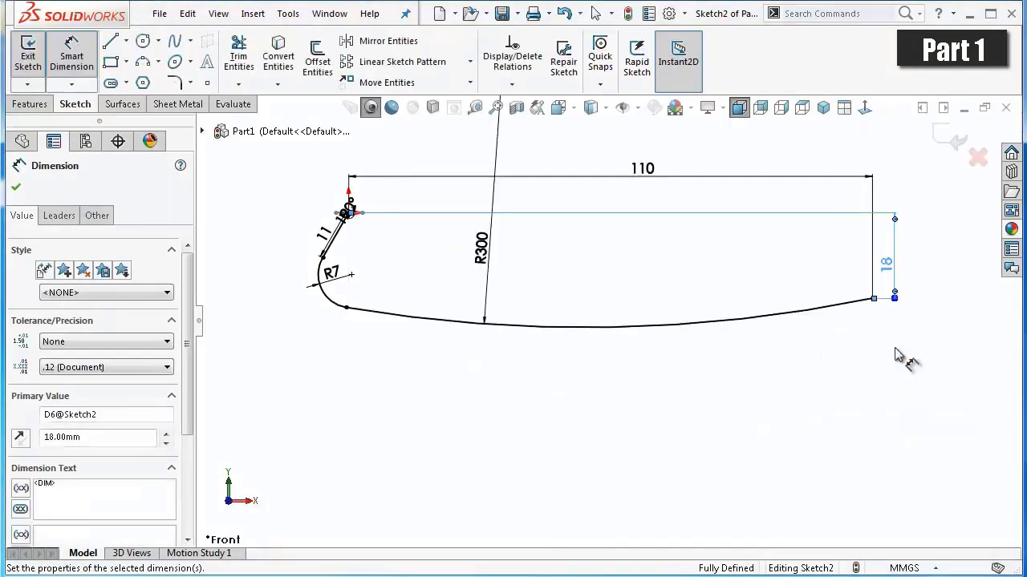
Check the R300 radius dimension on the now fully defined path sketch.
{"action": "left_click", "coordinate": [538, 366]}
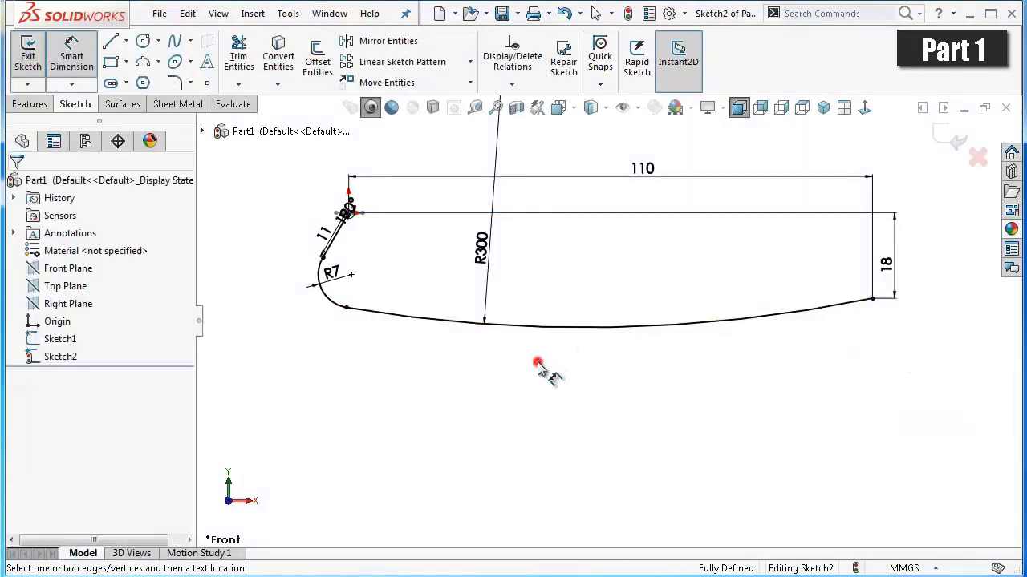
{"action": "left_click", "coordinate": [493, 153]}
{"action": "scroll", "coordinate": [493, 152], "scroll_direction": "down", "scroll_amount": 3}
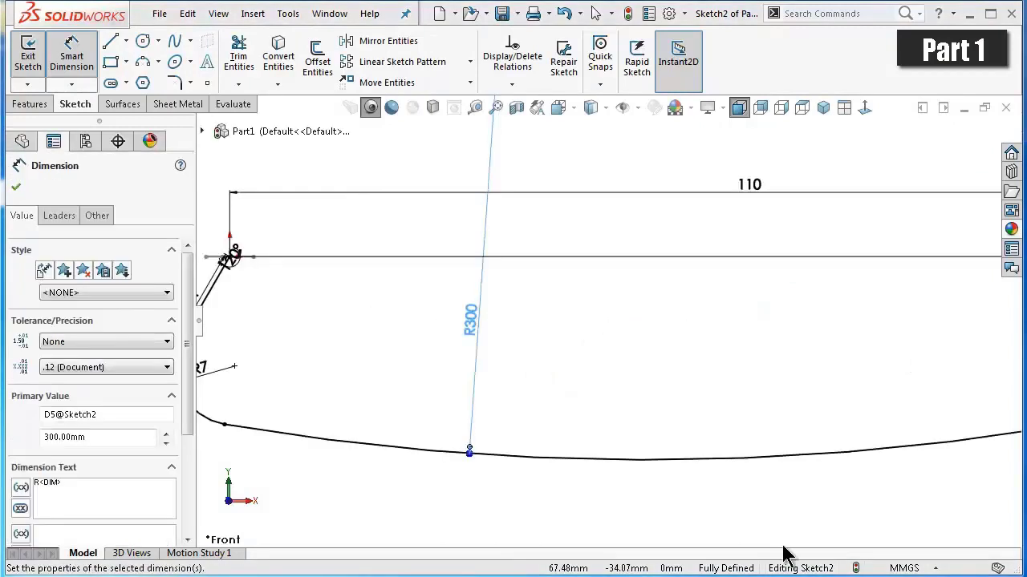
{"action": "left_click", "coordinate": [676, 324]}
{"action": "scroll", "coordinate": [463, 321], "scroll_direction": "up", "scroll_amount": 3}
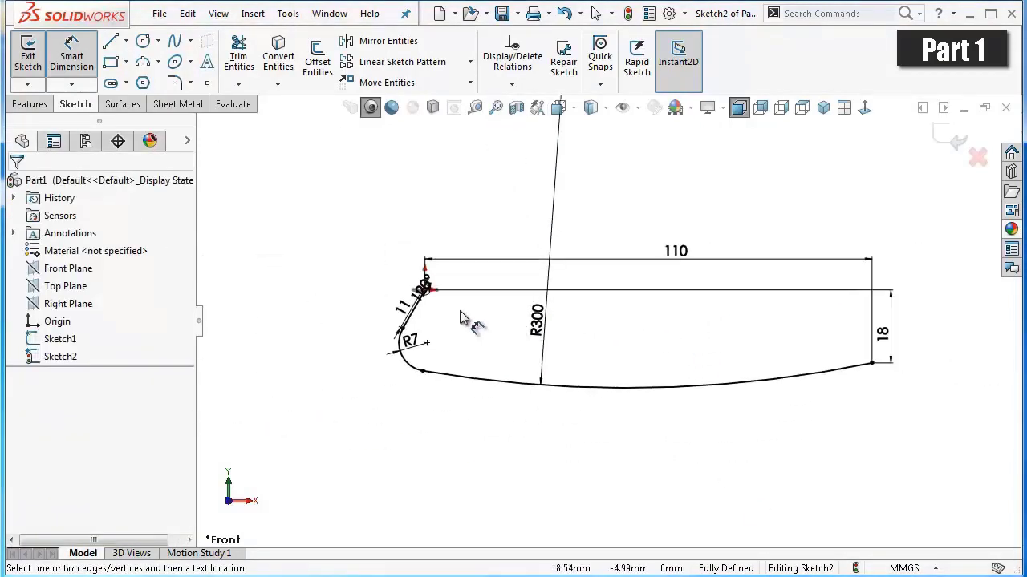
{"action": "scroll", "coordinate": [461, 313], "scroll_direction": "down", "scroll_amount": 3}
{"action": "scroll", "coordinate": [461, 313], "scroll_direction": "down", "scroll_amount": 2}
{"action": "scroll", "coordinate": [469, 289], "scroll_direction": "down", "scroll_amount": 2}
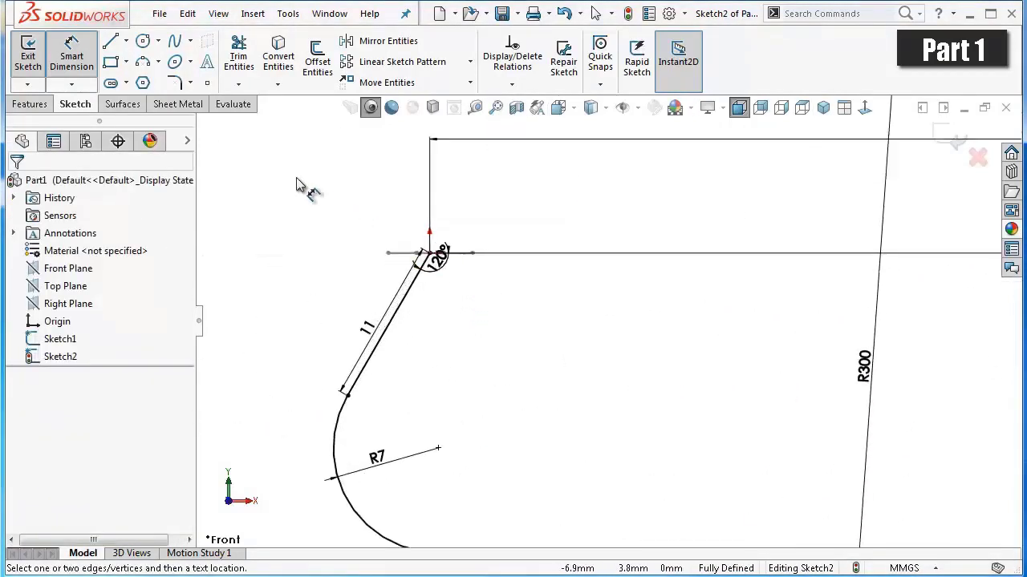
Sweep the Sketch1 diamond profile along the Sketch2 path to form the solid handle.
{"action": "left_click", "coordinate": [37, 106]}
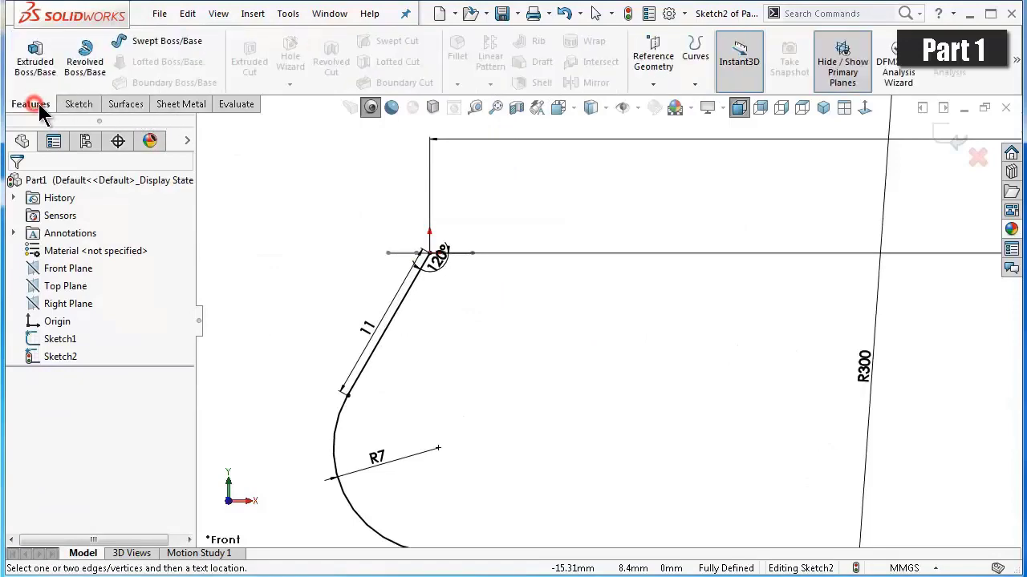
{"action": "left_click", "coordinate": [155, 42]}
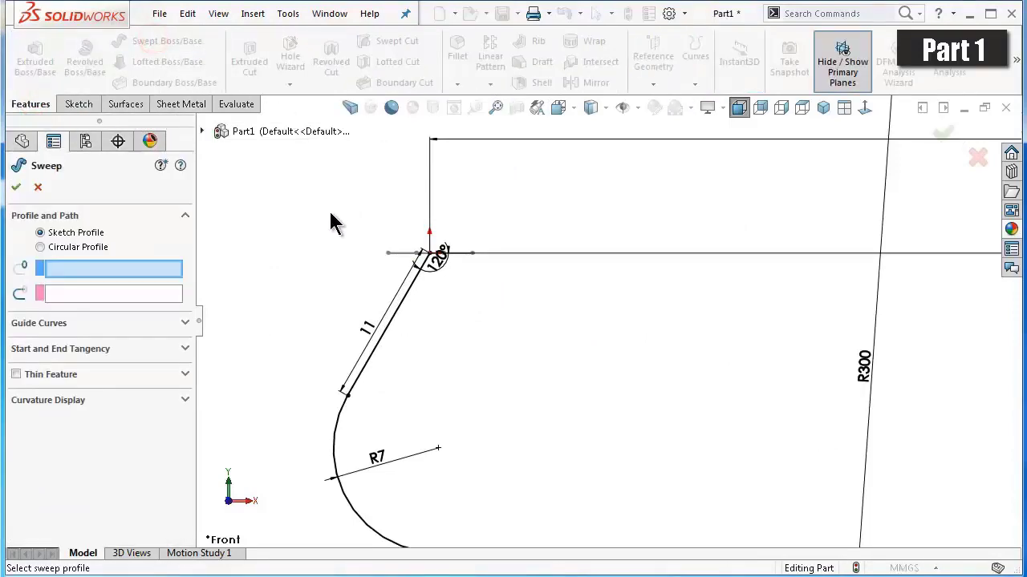
{"action": "left_click", "coordinate": [160, 41]}
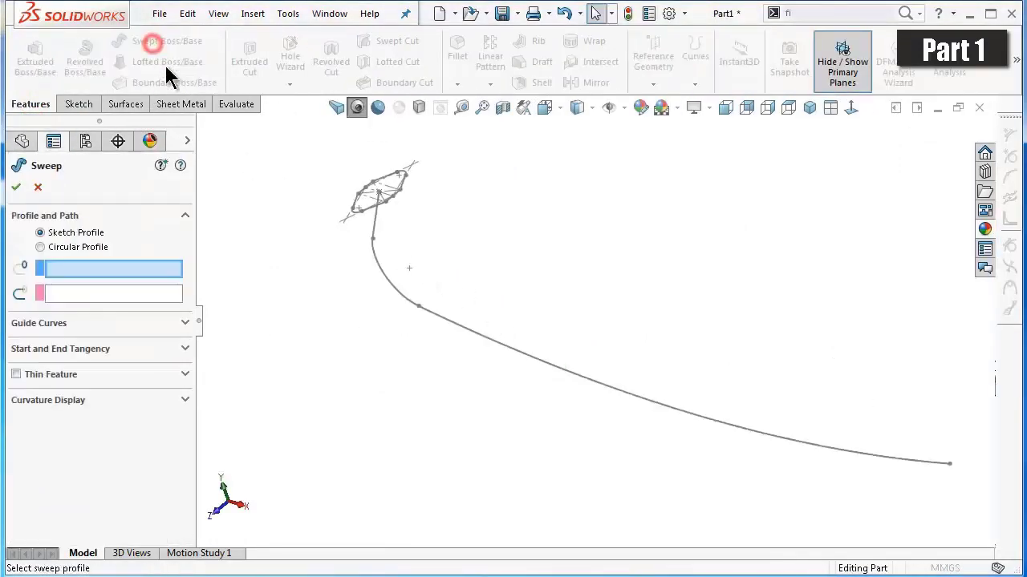
{"action": "scroll", "coordinate": [317, 231], "scroll_direction": "down", "scroll_amount": 5}
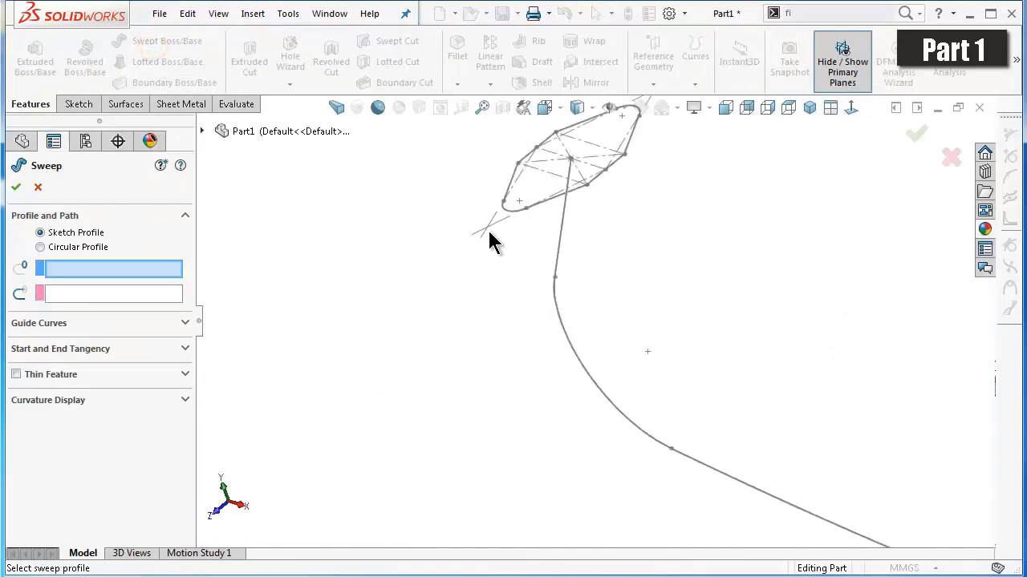
{"action": "left_click", "coordinate": [561, 200]}
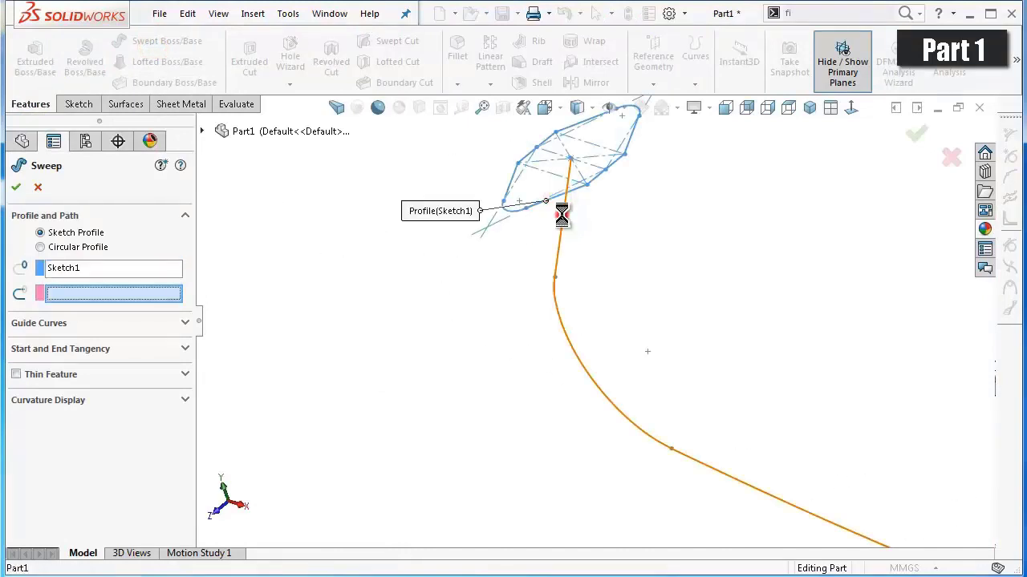
{"action": "left_click", "coordinate": [562, 214]}
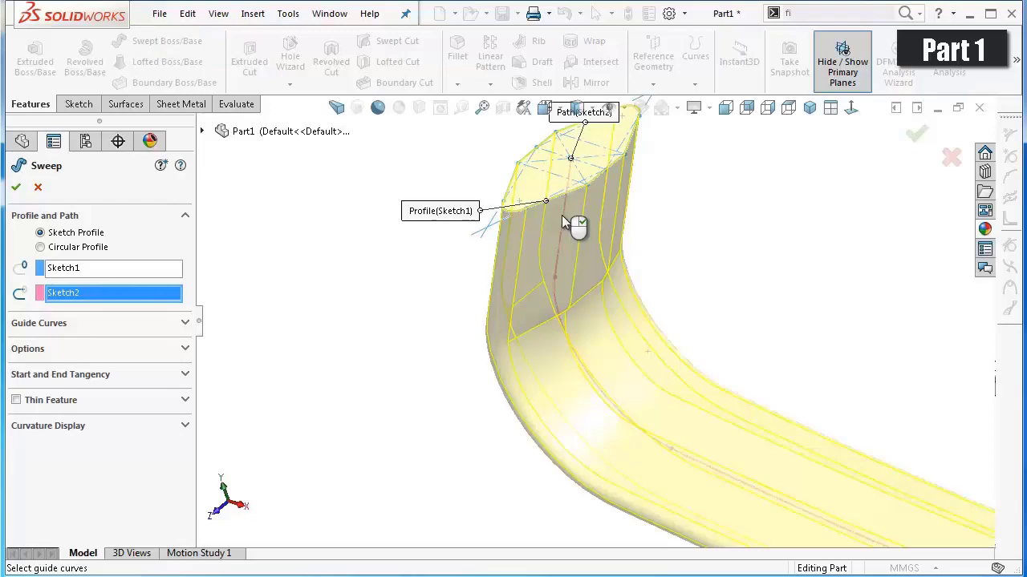
{"action": "right_click", "coordinate": [562, 215]}
{"action": "left_click", "coordinate": [410, 344]}
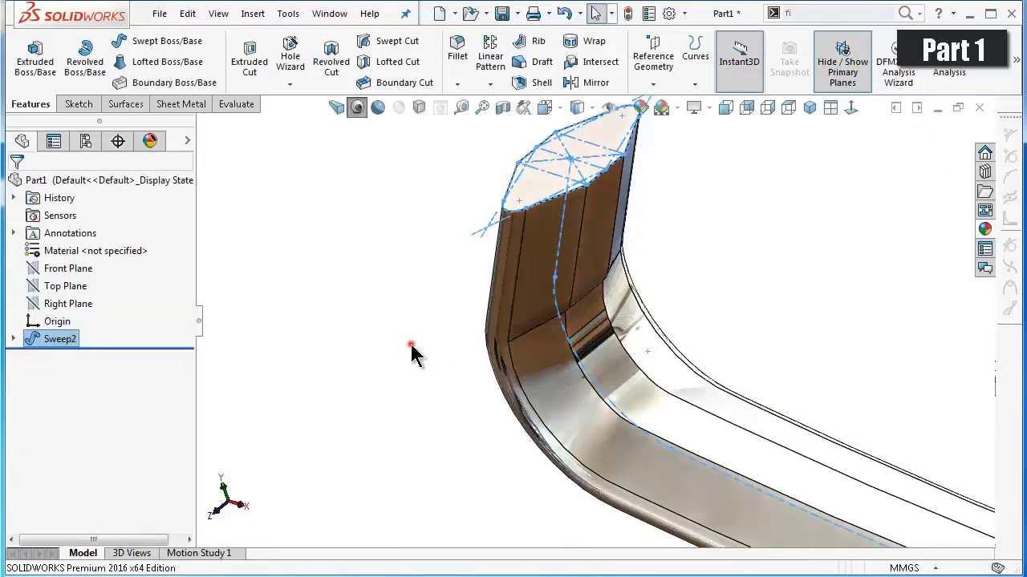
{"action": "mouse_move", "coordinate": [411, 349]}
{"action": "middle_mouse_down"}
{"action": "mouse_move", "coordinate": [601, 377]}
{"action": "mouse_move", "coordinate": [717, 155]}
{"action": "mouse_move", "coordinate": [679, 211]}
{"action": "mouse_move", "coordinate": [793, 385]}
{"action": "middle_mouse_up"}
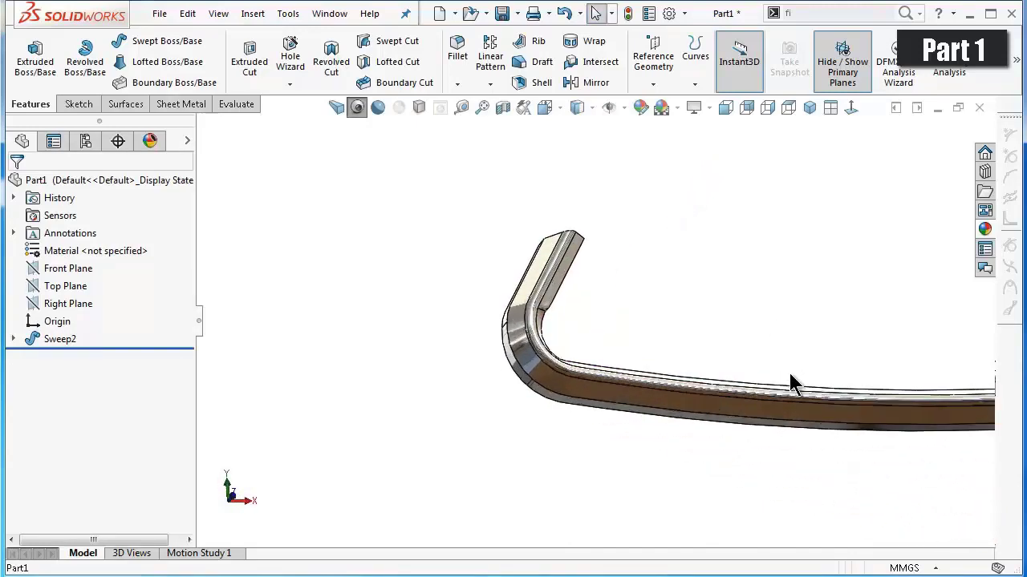
Edit Sketch2 in a normal view and select the 11 mm line, R7 arc and R300 arc.
{"action": "left_click", "coordinate": [60, 339]}
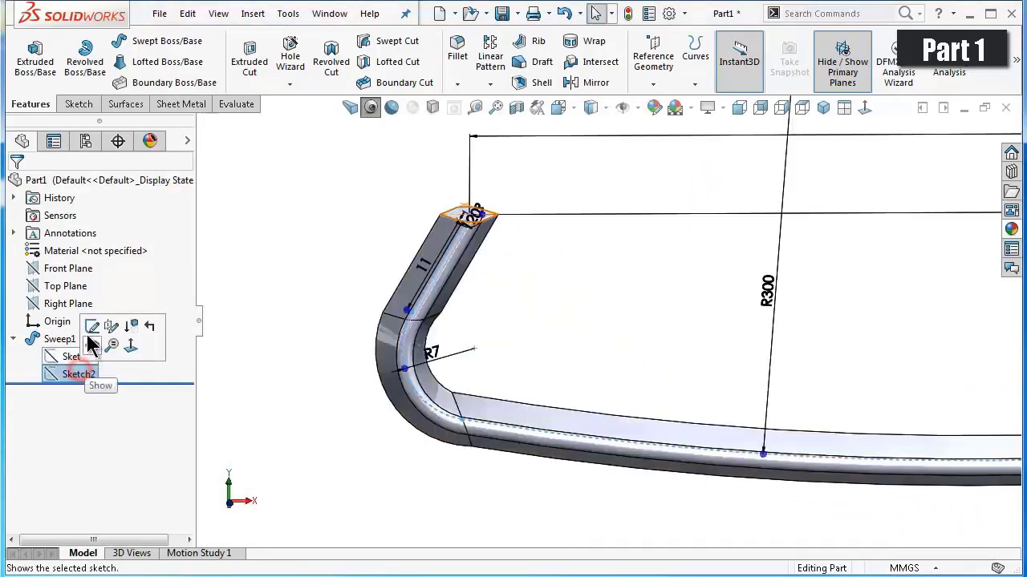
{"action": "left_click", "coordinate": [90, 330]}
{"action": "left_click", "coordinate": [862, 109]}
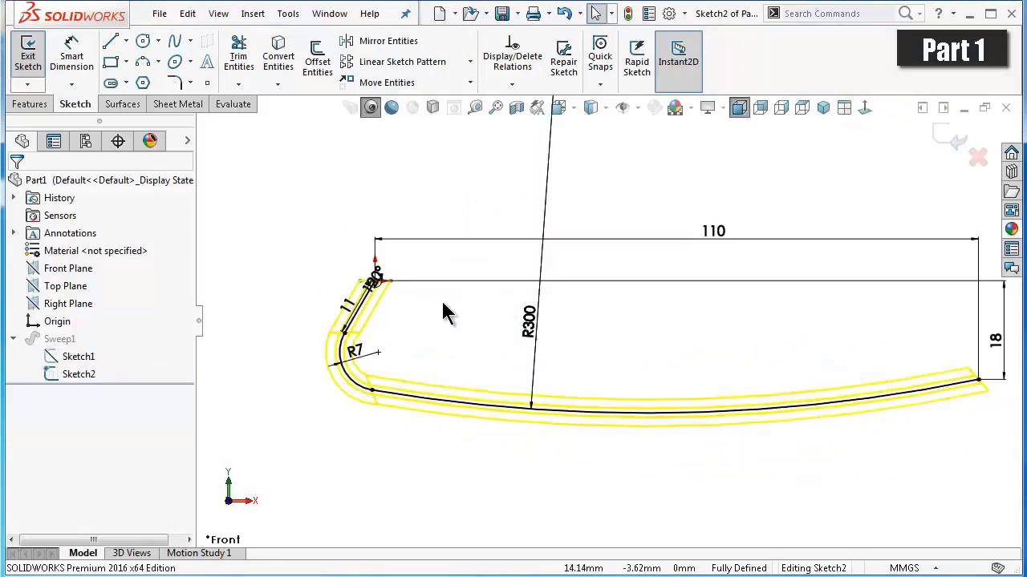
{"action": "scroll", "coordinate": [383, 300], "scroll_direction": "down", "scroll_amount": 2}
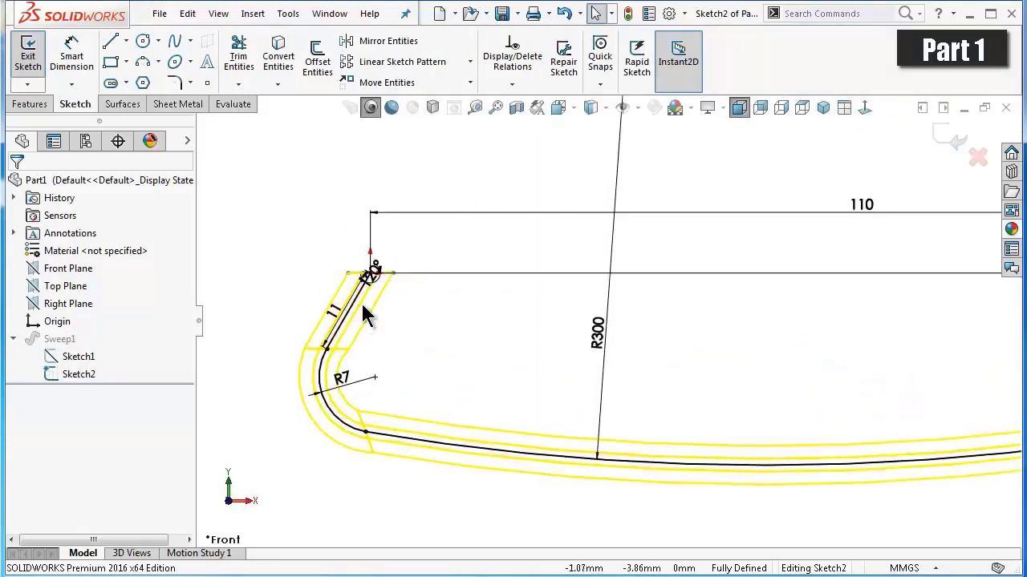
{"action": "left_click", "coordinate": [356, 304]}
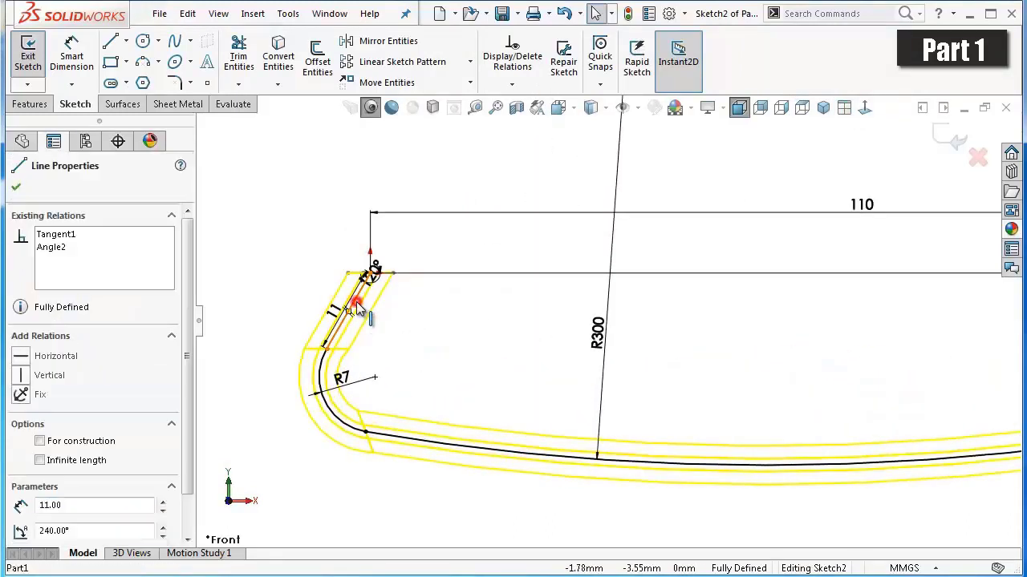
{"action": "left_click", "coordinate": [347, 420], "text": "ctrl"}
{"action": "left_click", "coordinate": [391, 437], "text": "ctrl"}
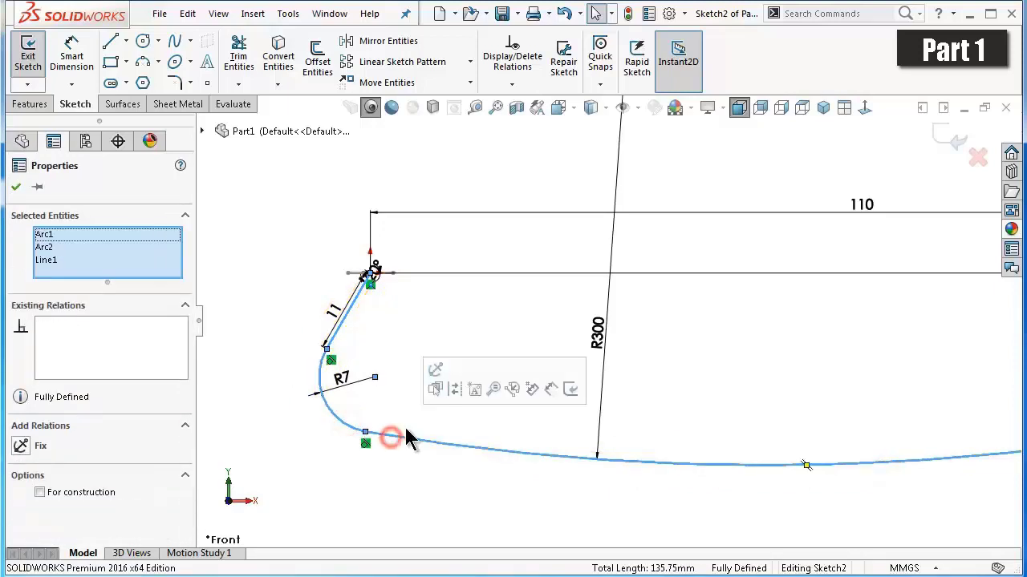
Fit a spline through the selected curves and rebuild the sweep along it.
{"action": "left_click", "coordinate": [812, 13]}
{"action": "type", "text": "fi"}
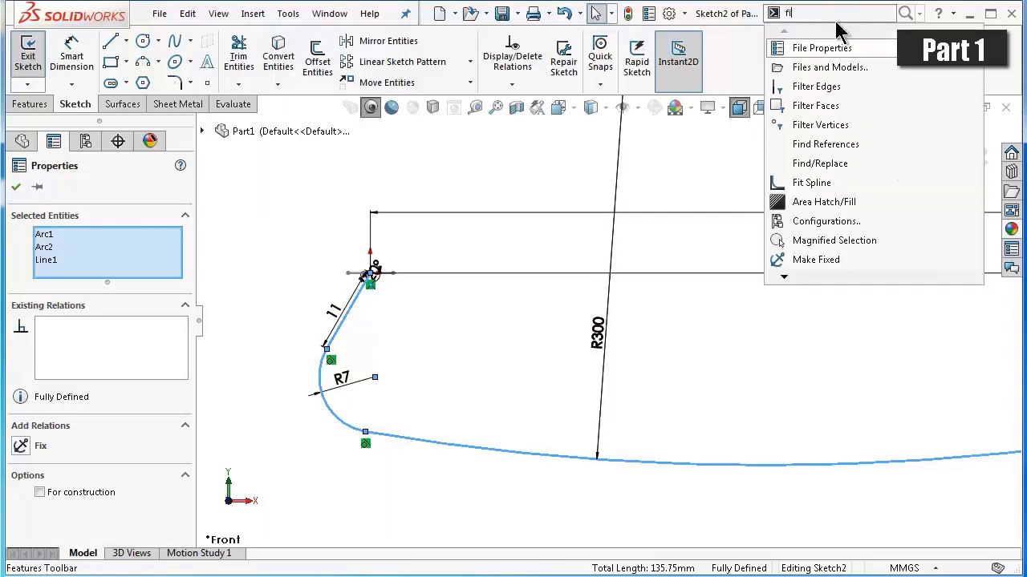
{"action": "left_click", "coordinate": [837, 182]}
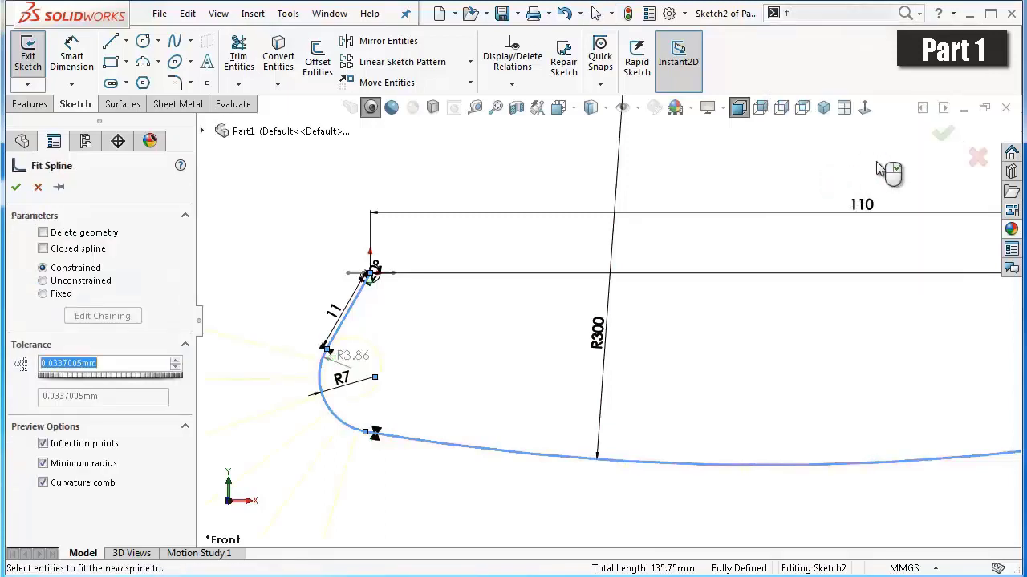
{"action": "left_click", "coordinate": [19, 190]}
{"action": "left_click", "coordinate": [951, 142]}
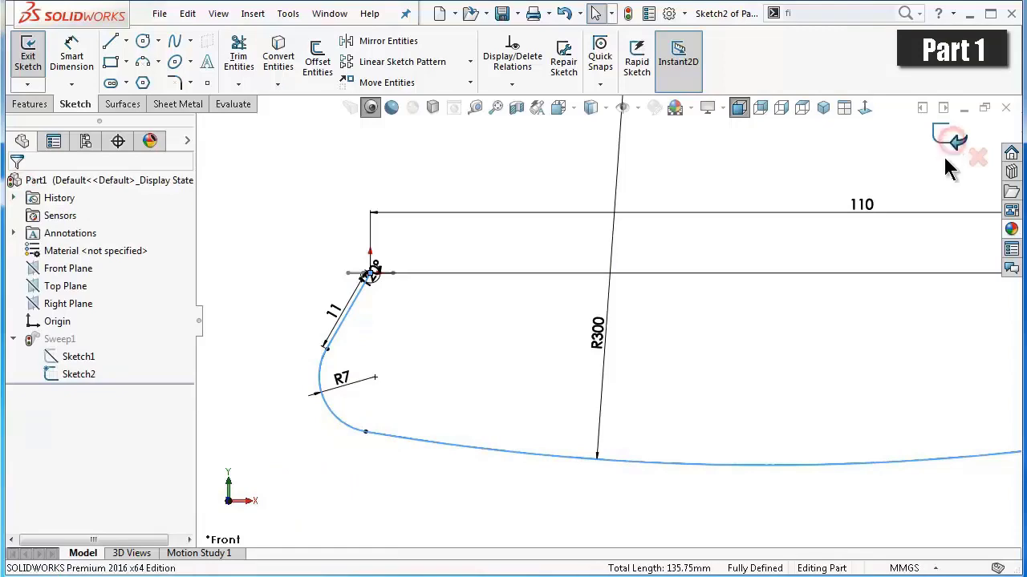
{"action": "middle_click_drag", "start_coordinate": [583, 388], "coordinate": [580, 348]}
Start a new sketch on the Front Plane, viewed normal and zoomed to fit.
{"action": "left_click", "coordinate": [73, 268]}
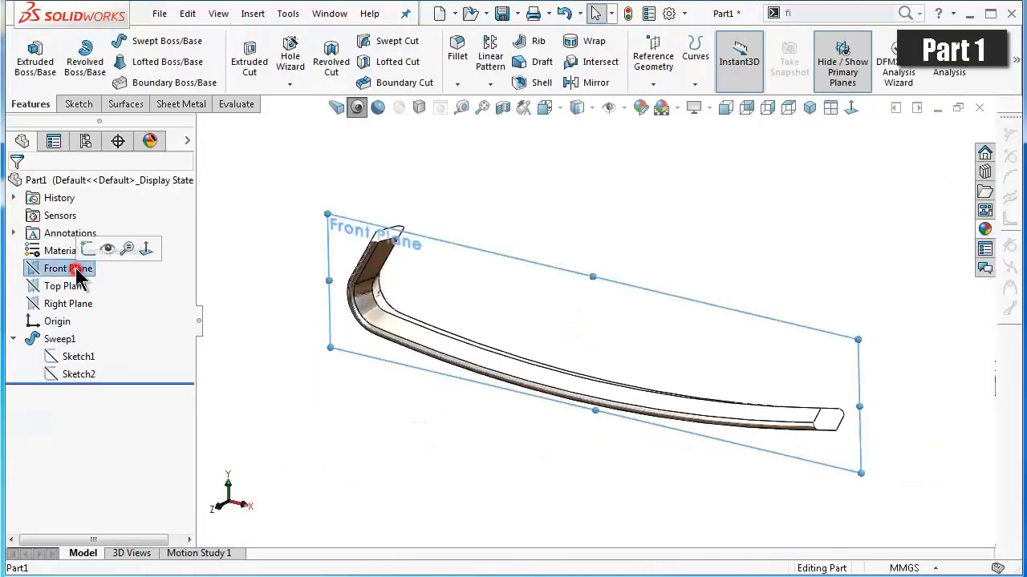
{"action": "left_click", "coordinate": [97, 251]}
{"action": "left_click", "coordinate": [852, 108]}
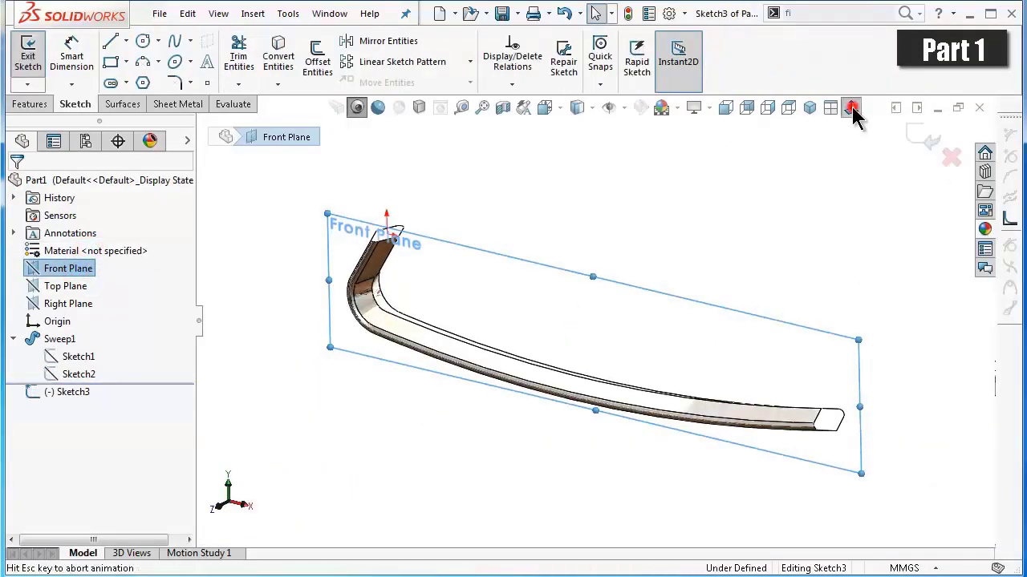
{"action": "scroll", "coordinate": [583, 300], "scroll_direction": "down", "scroll_amount": 4}
{"action": "scroll", "coordinate": [583, 301], "scroll_direction": "up", "scroll_amount": 2}
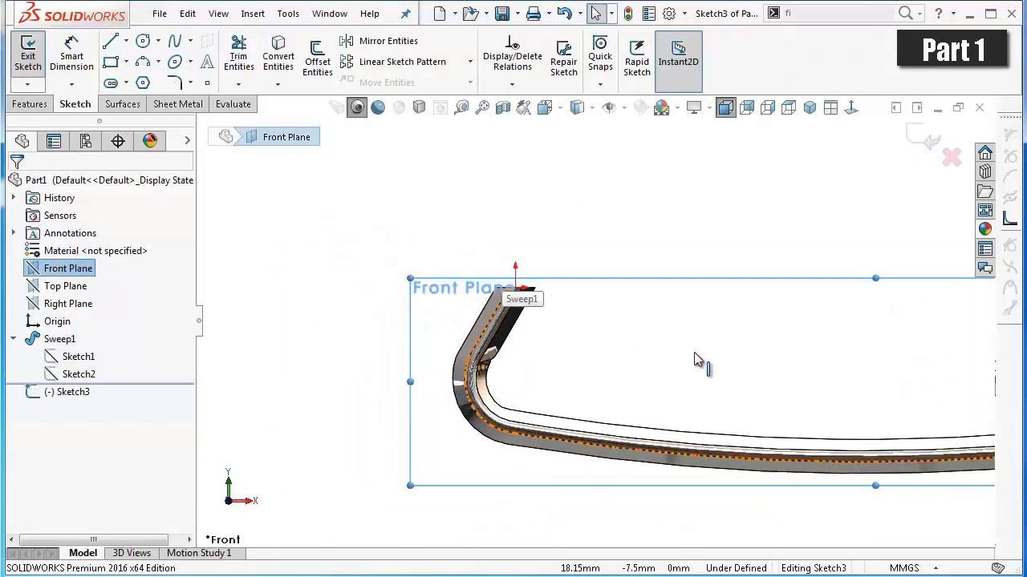
{"action": "scroll", "coordinate": [698, 360], "scroll_direction": "up", "scroll_amount": 2}
{"action": "key", "text": "f"}
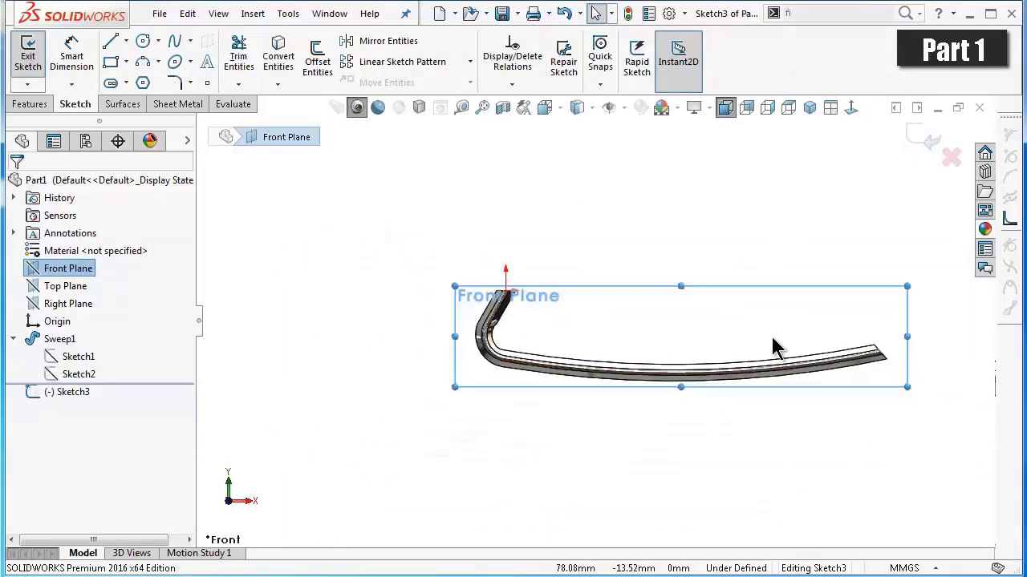
Draw a short horizontal line from the sweep's top corner, then a slanted line.
{"action": "left_click", "coordinate": [110, 41]}
{"action": "scroll", "coordinate": [321, 241], "scroll_direction": "down", "scroll_amount": 2}
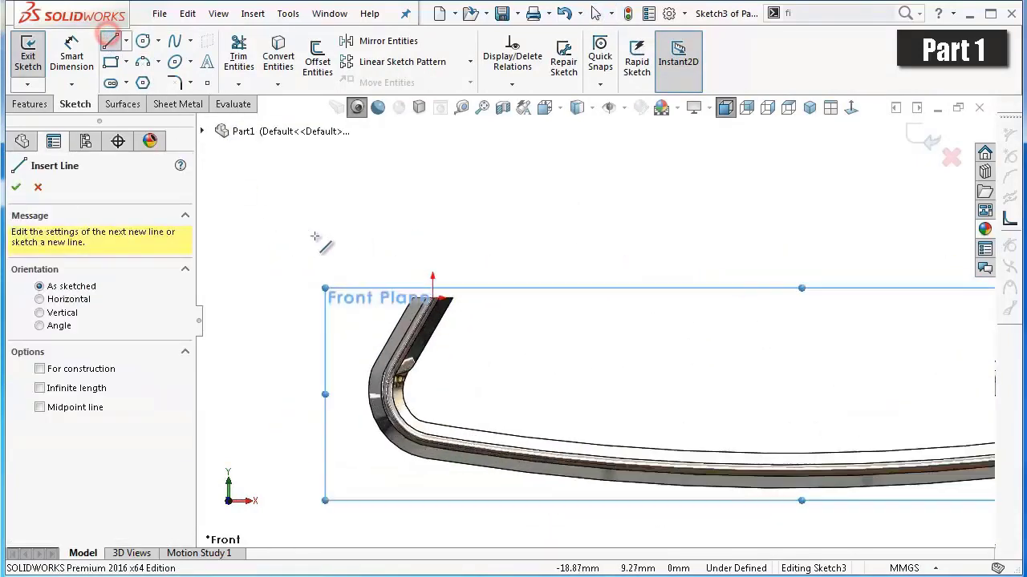
{"action": "scroll", "coordinate": [552, 346], "scroll_direction": "down", "scroll_amount": 2}
{"action": "scroll", "coordinate": [554, 344], "scroll_direction": "down", "scroll_amount": 1}
{"action": "scroll", "coordinate": [554, 337], "scroll_direction": "down", "scroll_amount": 2}
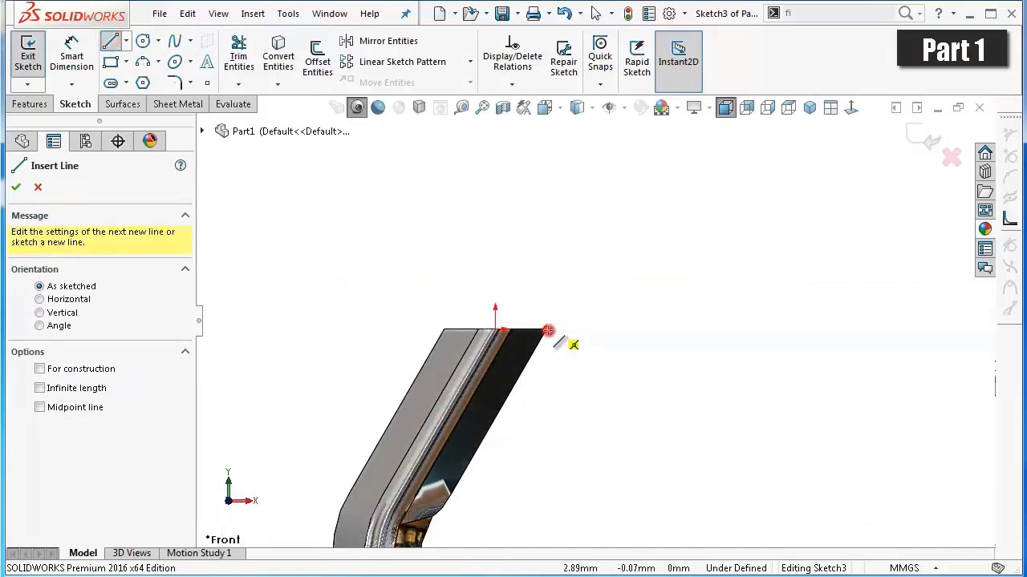
{"action": "left_click", "coordinate": [546, 331]}
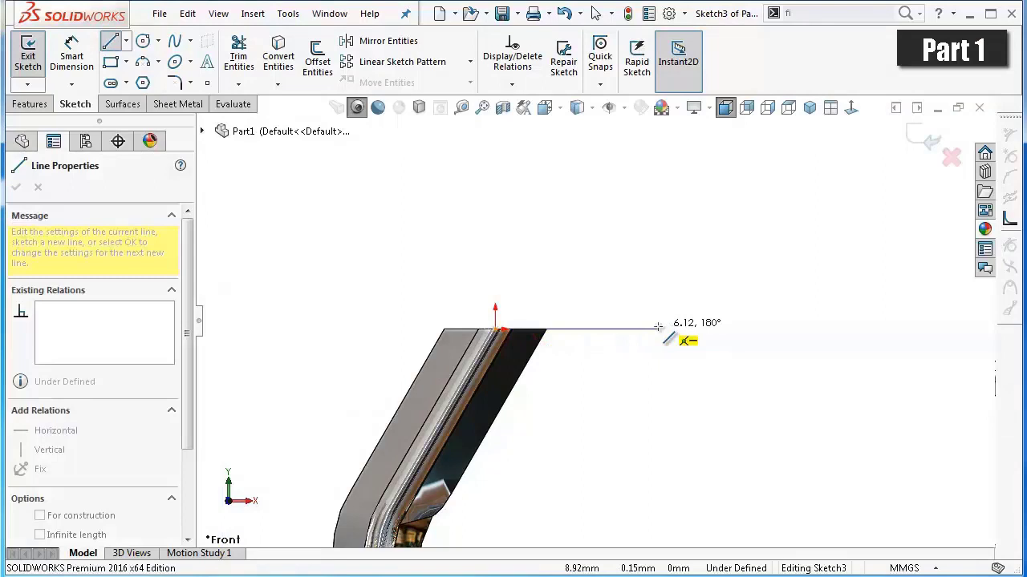
{"action": "left_click", "coordinate": [657, 327]}
{"action": "scroll", "coordinate": [633, 385], "scroll_direction": "down", "scroll_amount": 3}
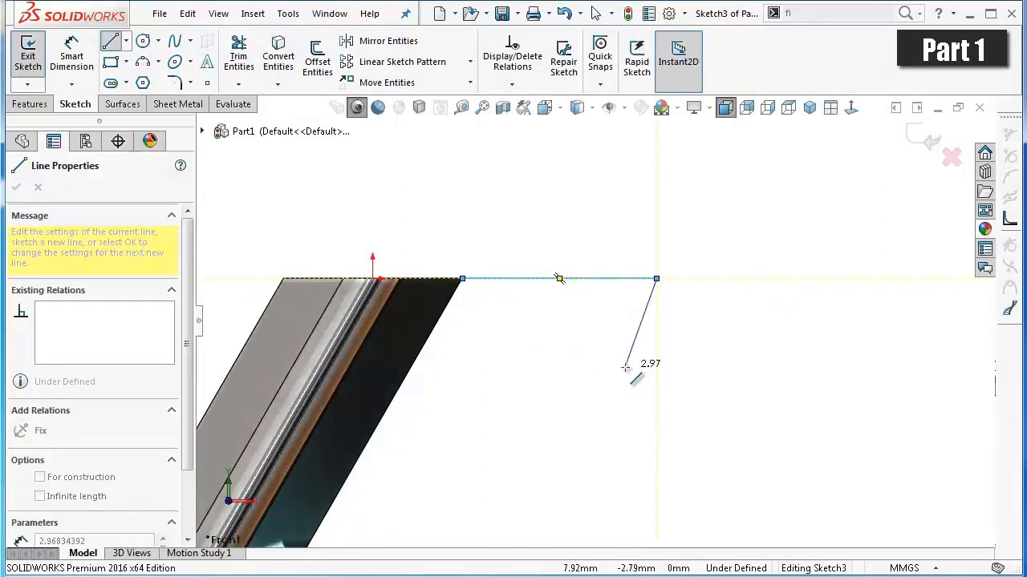
{"action": "left_click", "coordinate": [626, 367]}
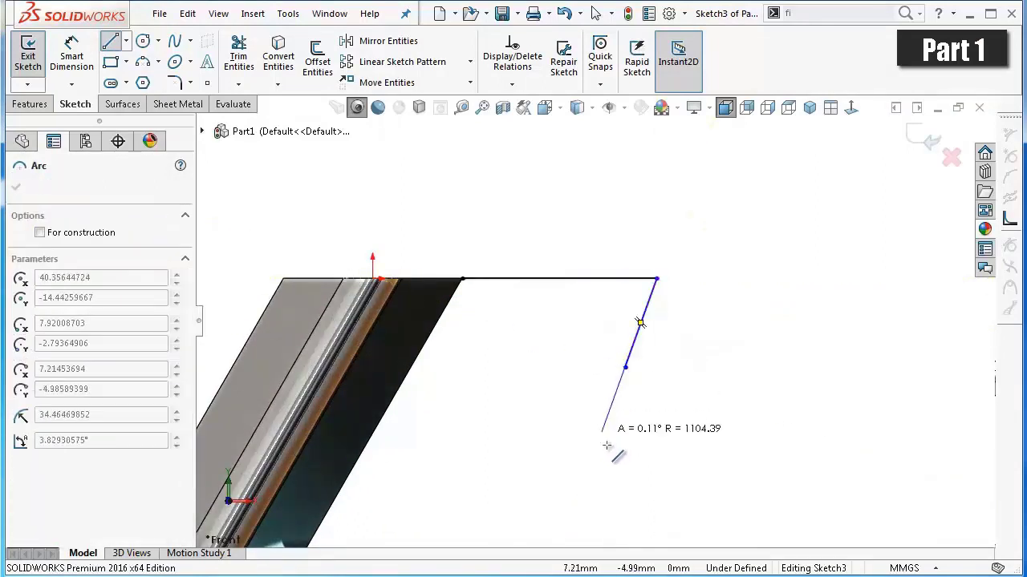
Add a small tangent arc and a long shallow arc ending at the part's far corner.
{"action": "scroll", "coordinate": [666, 405], "scroll_direction": "up", "scroll_amount": 3}
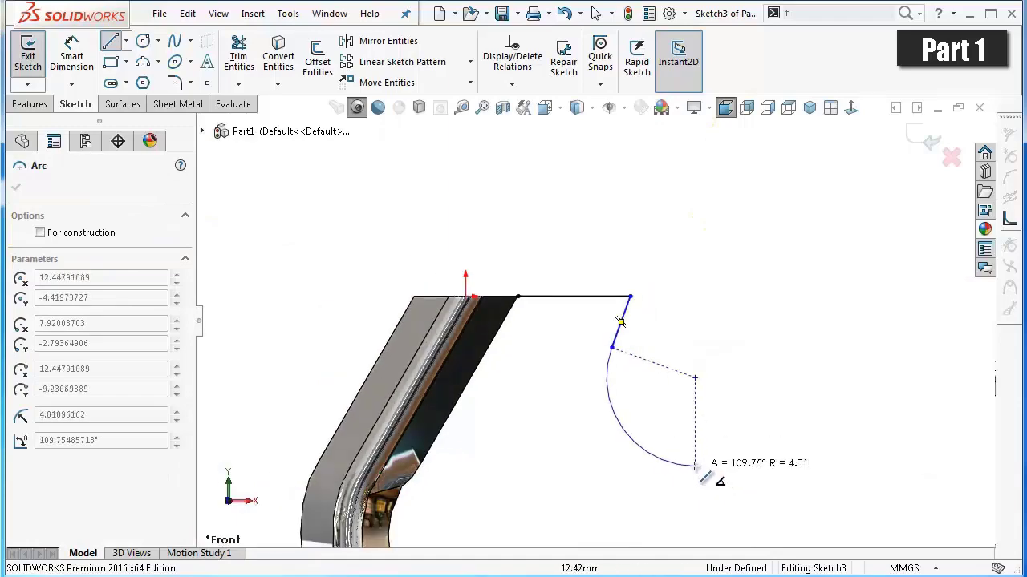
{"action": "left_click", "coordinate": [686, 465]}
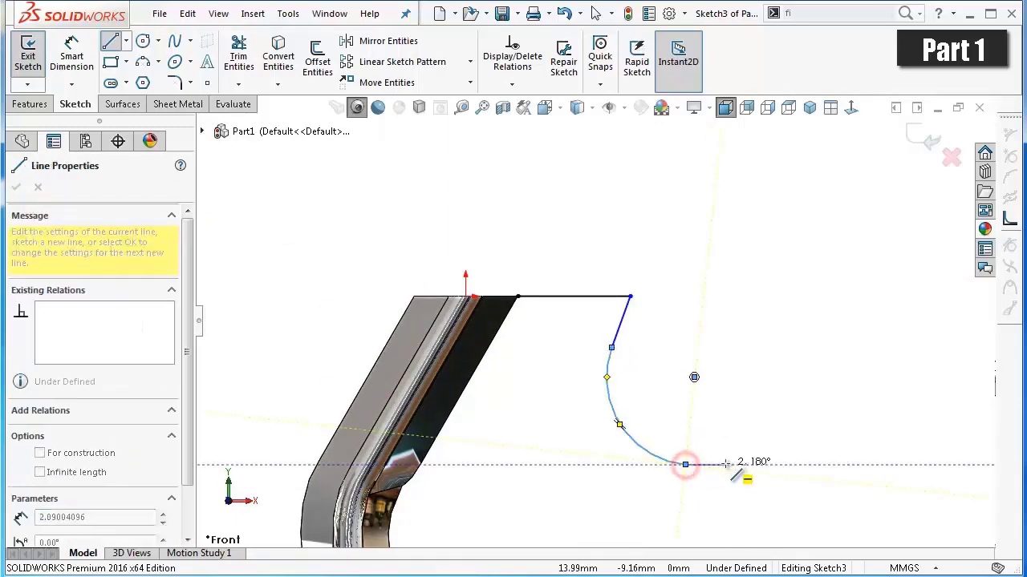
{"action": "scroll", "coordinate": [686, 465], "scroll_direction": "up", "scroll_amount": 2}
{"action": "scroll", "coordinate": [630, 365], "scroll_direction": "up", "scroll_amount": 2}
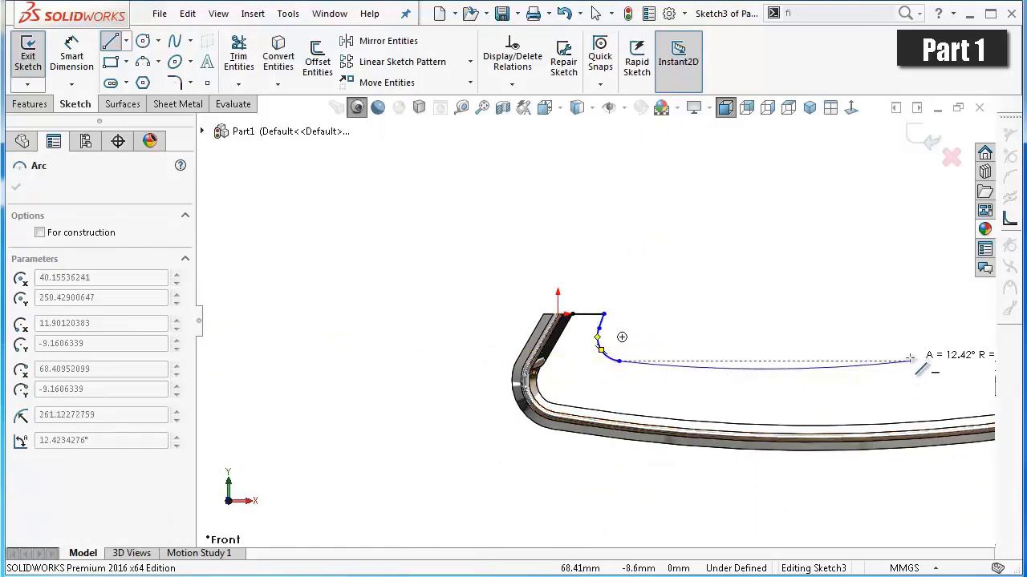
{"action": "scroll", "coordinate": [922, 385], "scroll_direction": "up", "scroll_amount": 2}
{"action": "scroll", "coordinate": [842, 361], "scroll_direction": "down", "scroll_amount": 2}
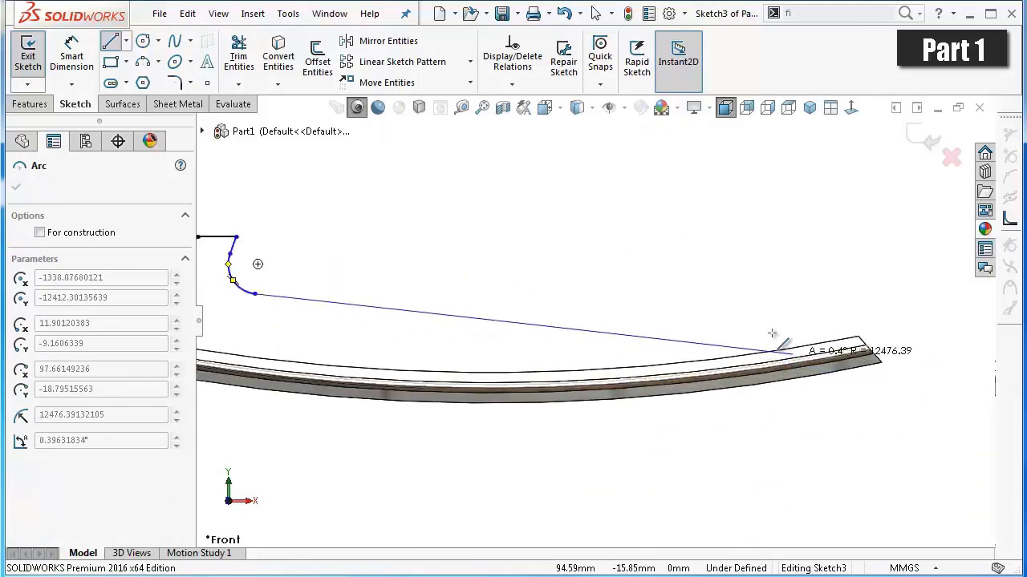
{"action": "scroll", "coordinate": [790, 333], "scroll_direction": "down", "scroll_amount": 2}
{"action": "scroll", "coordinate": [798, 335], "scroll_direction": "down", "scroll_amount": 2}
{"action": "scroll", "coordinate": [850, 338], "scroll_direction": "down", "scroll_amount": 2}
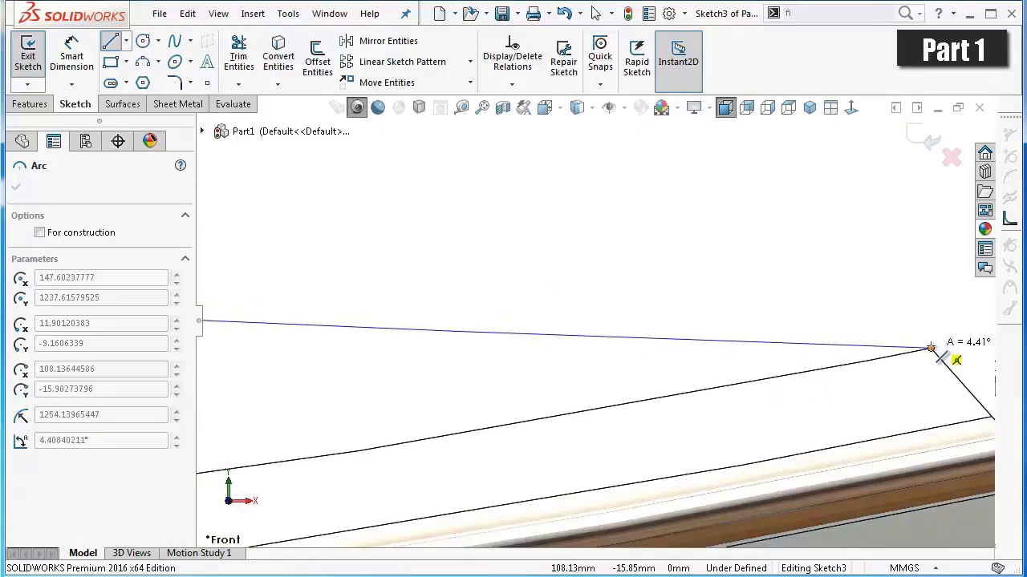
{"action": "left_click", "coordinate": [930, 347]}
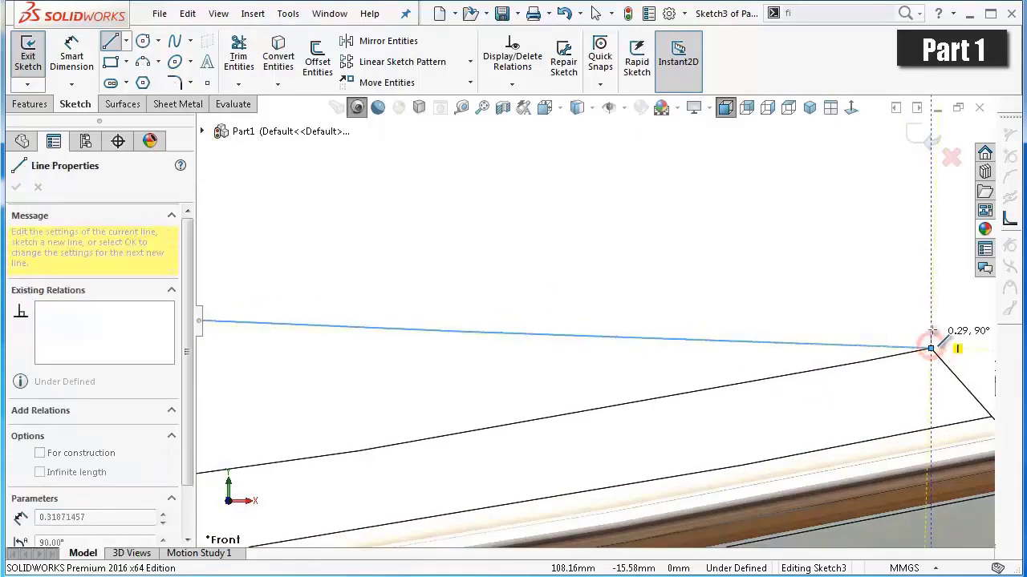
{"action": "right_click", "coordinate": [818, 289]}
{"action": "left_click", "coordinate": [851, 299]}
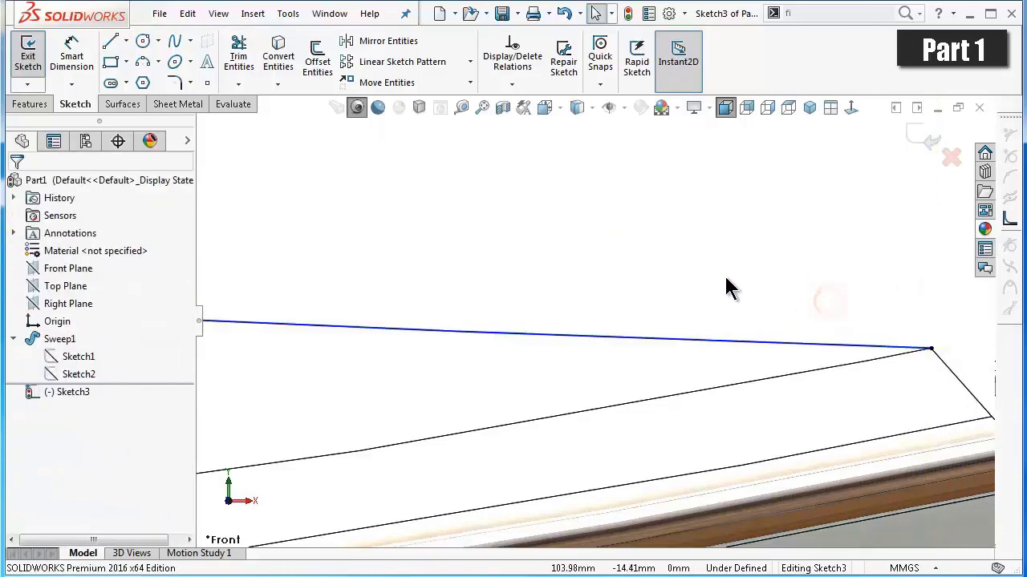
Pan and zoom to bring the new profile sketch fully into view.
{"action": "scroll", "coordinate": [481, 263], "scroll_direction": "up", "scroll_amount": 2}
{"action": "scroll", "coordinate": [344, 240], "scroll_direction": "up", "scroll_amount": 2}
{"action": "scroll", "coordinate": [293, 235], "scroll_direction": "up", "scroll_amount": 2}
{"action": "middle_click_drag", "start_coordinate": [293, 236], "coordinate": [557, 316], "text": "ctrl"}
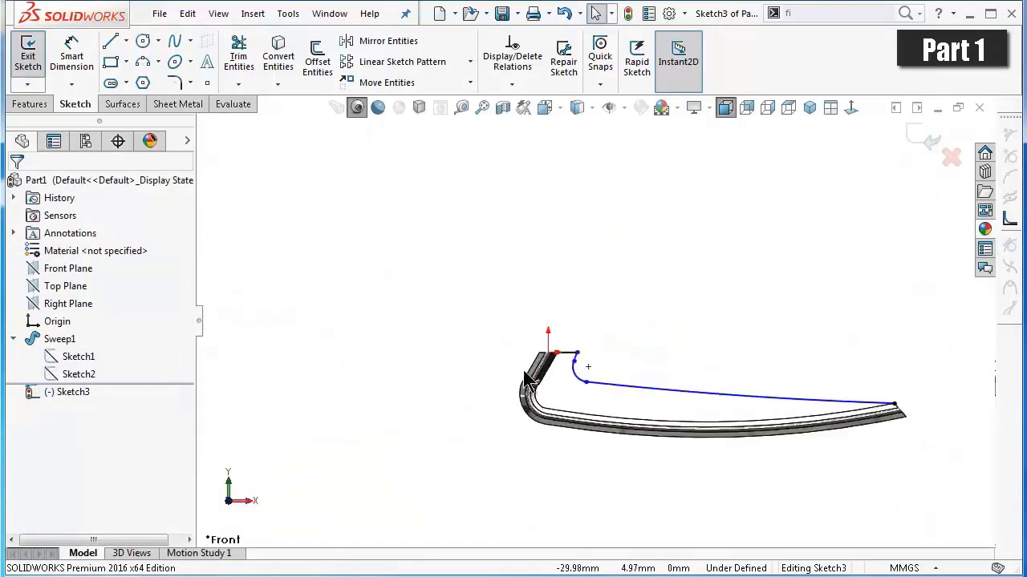
{"action": "scroll", "coordinate": [657, 383], "scroll_direction": "down", "scroll_amount": 3}
{"action": "scroll", "coordinate": [656, 383], "scroll_direction": "down", "scroll_amount": 1}
{"action": "scroll", "coordinate": [656, 383], "scroll_direction": "down", "scroll_amount": 1}
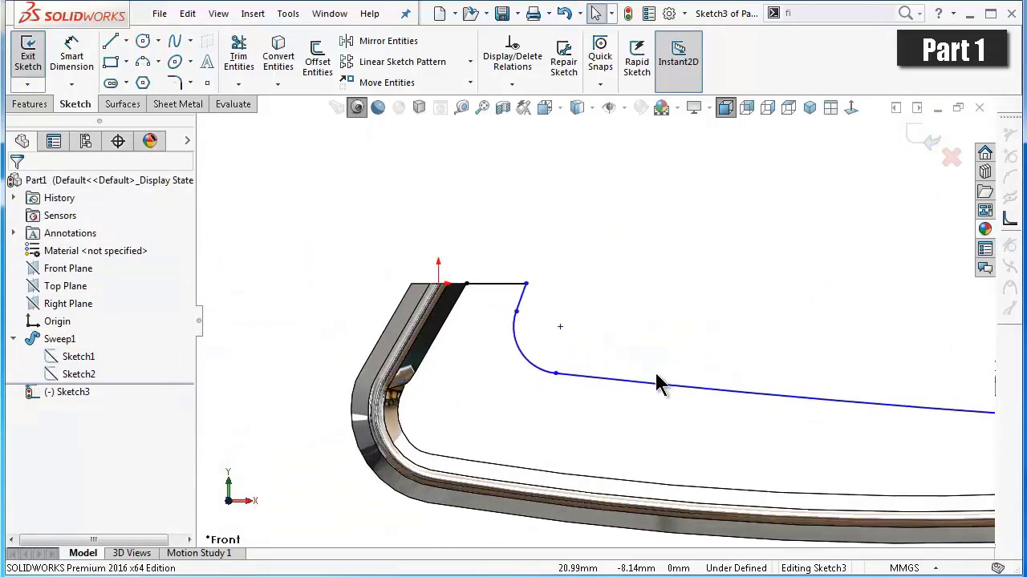
{"action": "right_click_drag", "start_coordinate": [709, 278], "coordinate": [710, 192]}
Dimension a 60° angle between the top and slanted lines, and a 2.75 slanted-line height.
{"action": "scroll", "coordinate": [680, 221], "scroll_direction": "down", "scroll_amount": 1}
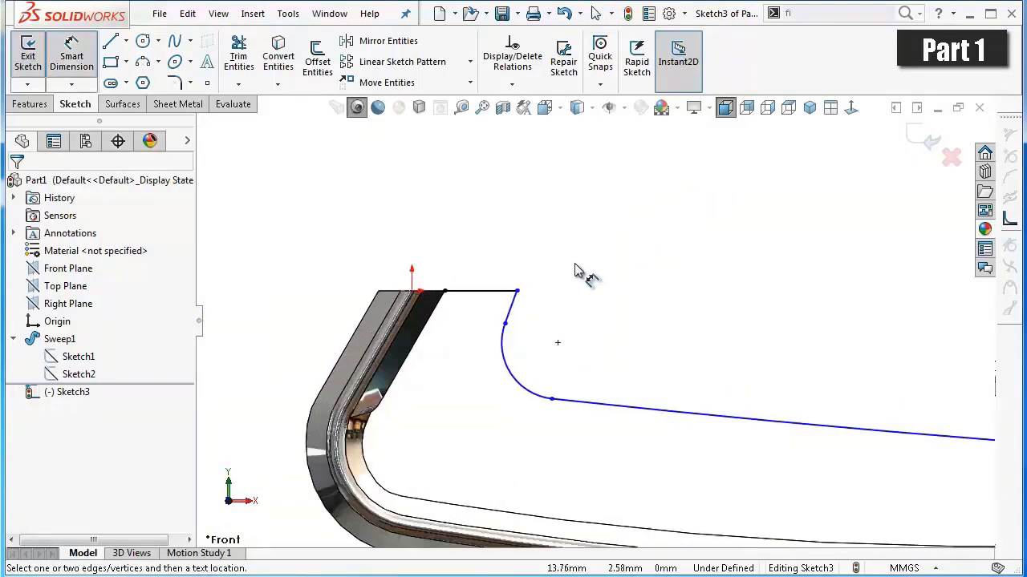
{"action": "scroll", "coordinate": [584, 275], "scroll_direction": "down", "scroll_amount": 2}
{"action": "left_click", "coordinate": [459, 325]}
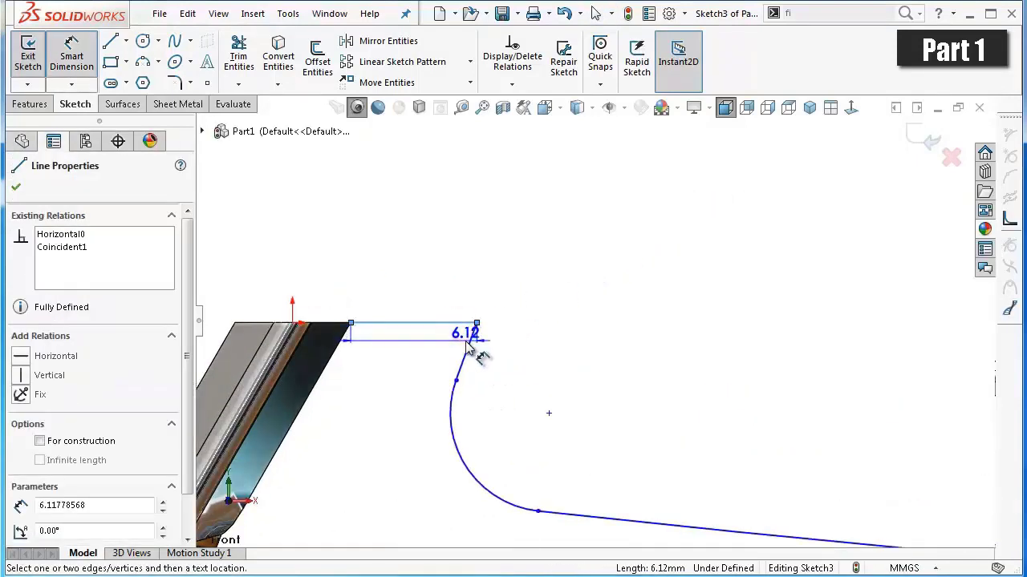
{"action": "left_click", "coordinate": [465, 347]}
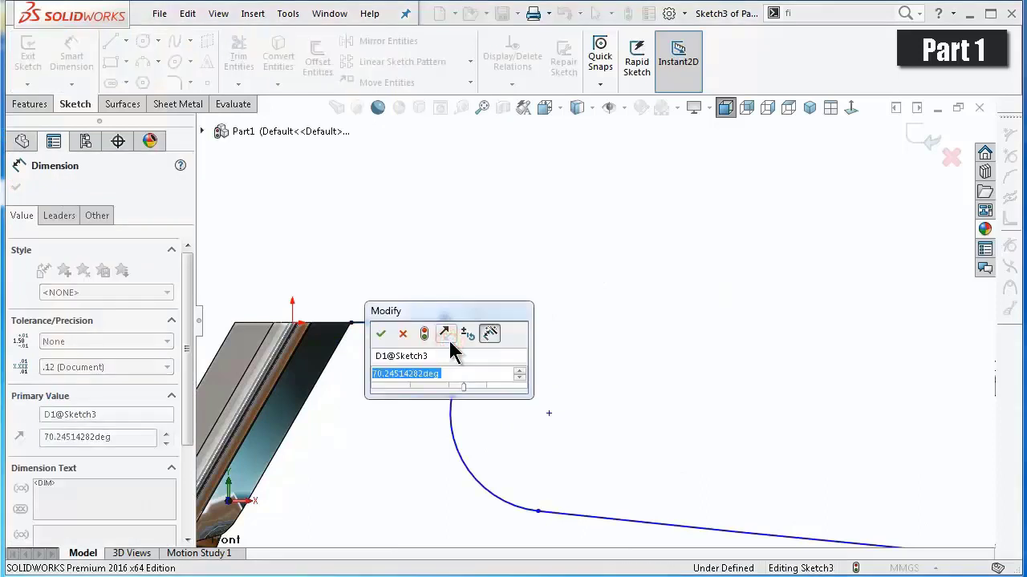
{"action": "type", "text": "60"}
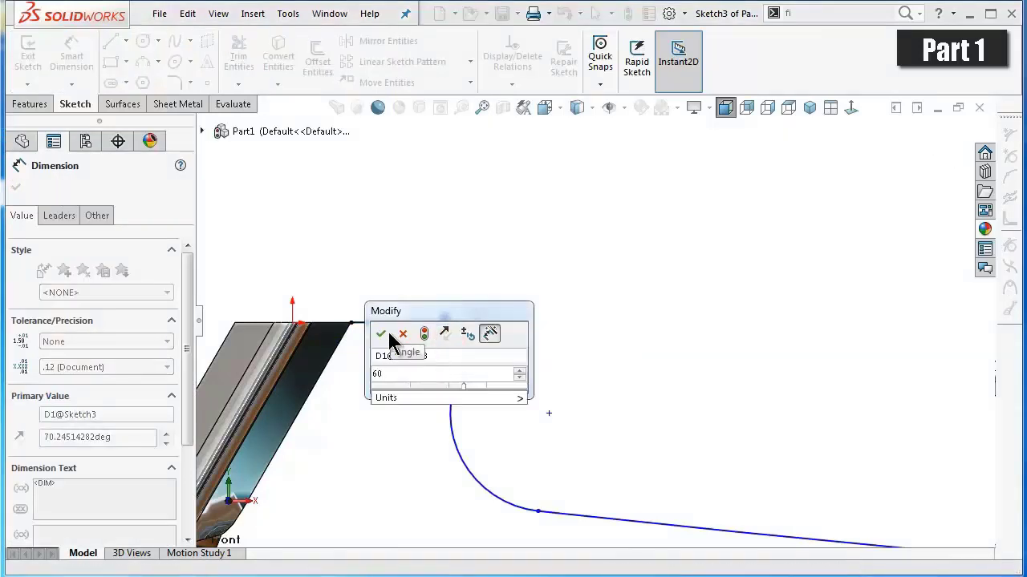
{"action": "left_click", "coordinate": [381, 333]}
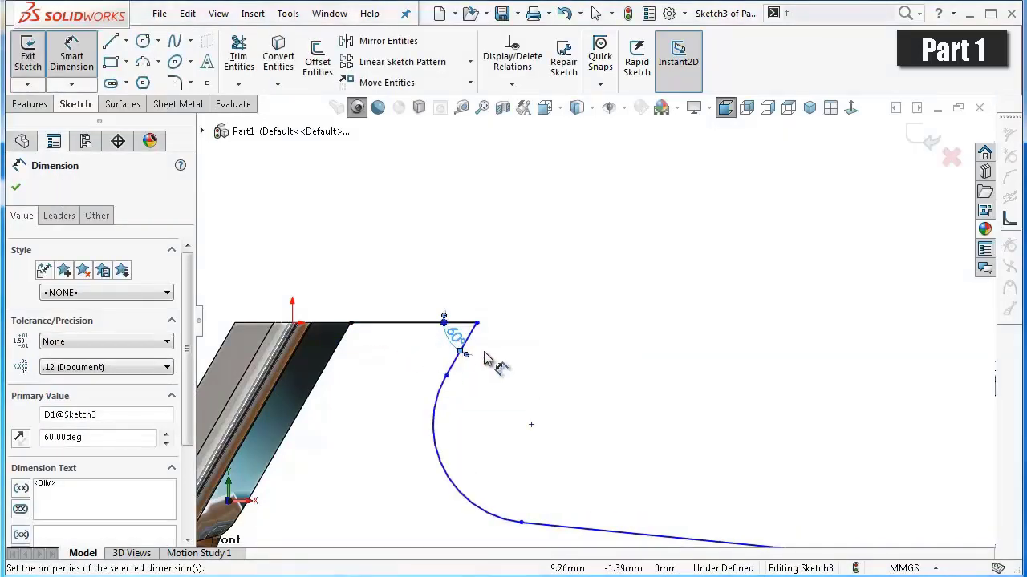
{"action": "scroll", "coordinate": [485, 353], "scroll_direction": "down", "scroll_amount": 2}
{"action": "left_click", "coordinate": [477, 329]}
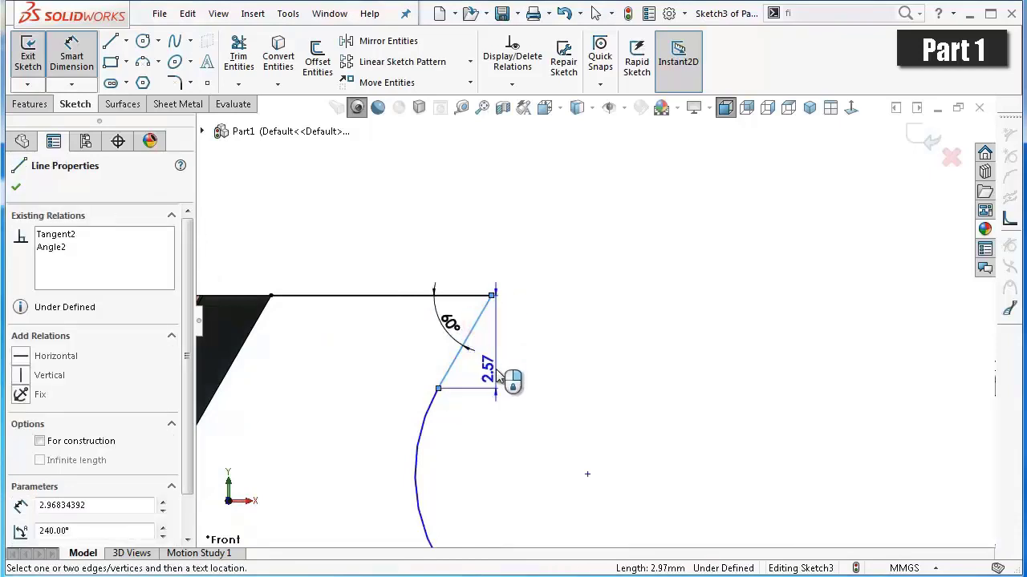
{"action": "left_click", "coordinate": [514, 367]}
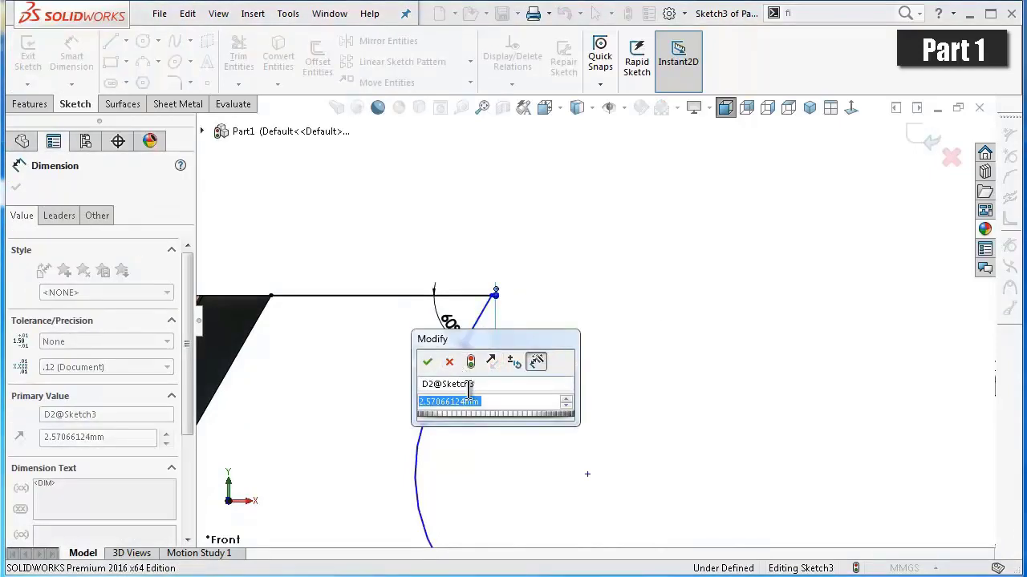
{"action": "type", "text": "2."}
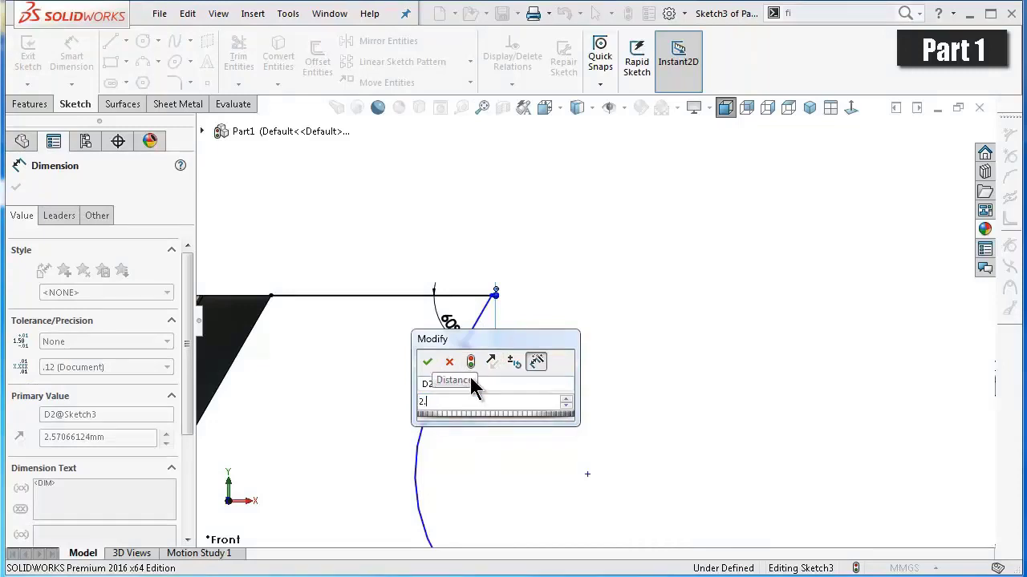
{"action": "type", "text": "75"}
{"action": "key", "text": "Return"}
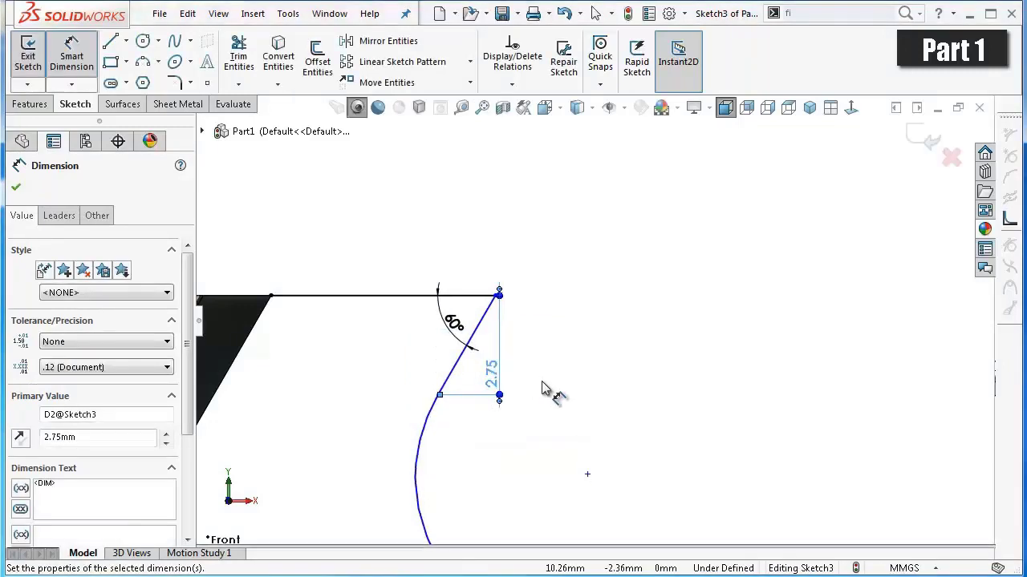
Set the rounded arc radius to 4.78 and the top line length to 6.75.
{"action": "scroll", "coordinate": [525, 401], "scroll_direction": "up", "scroll_amount": 2}
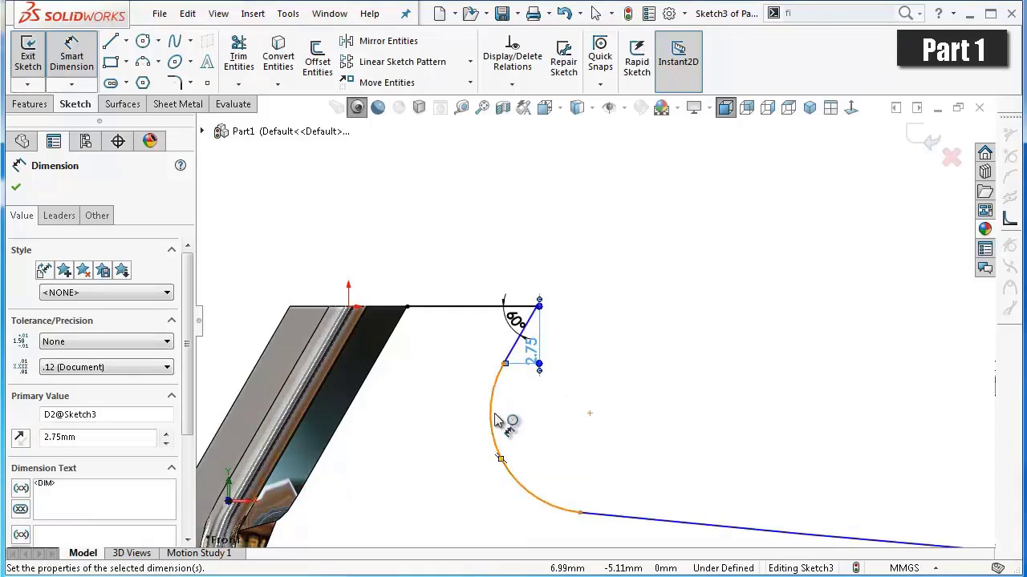
{"action": "left_click", "coordinate": [495, 421]}
{"action": "left_click", "coordinate": [529, 438]}
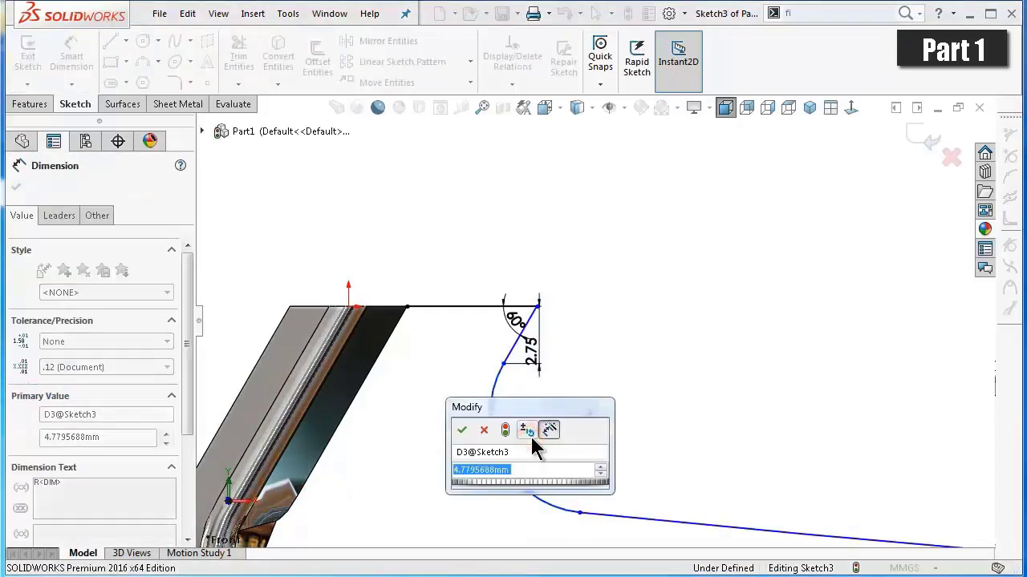
{"action": "type", "text": "4"}
{"action": "type", "text": ".78"}
{"action": "key", "text": "Return"}
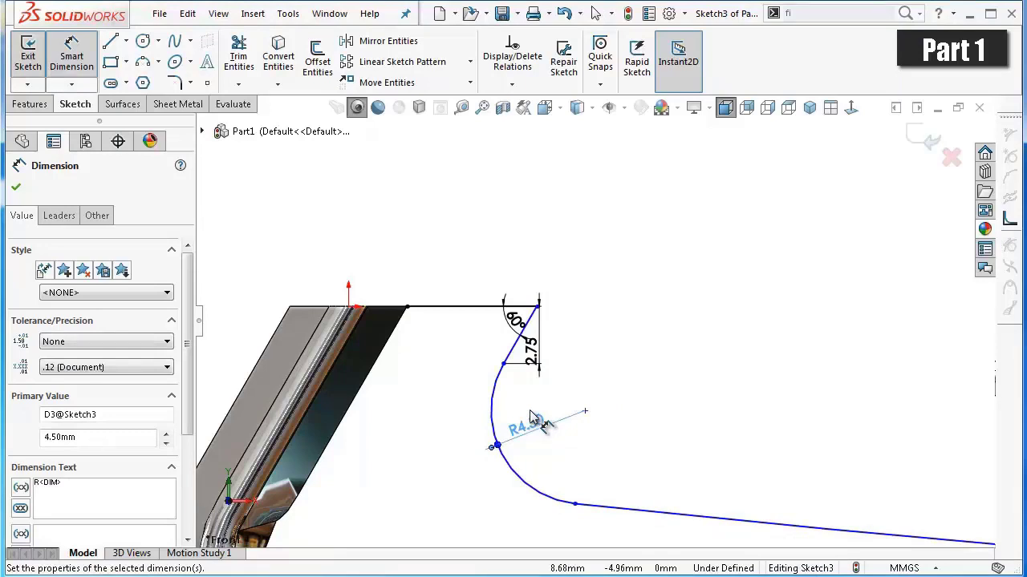
{"action": "left_click", "coordinate": [473, 308]}
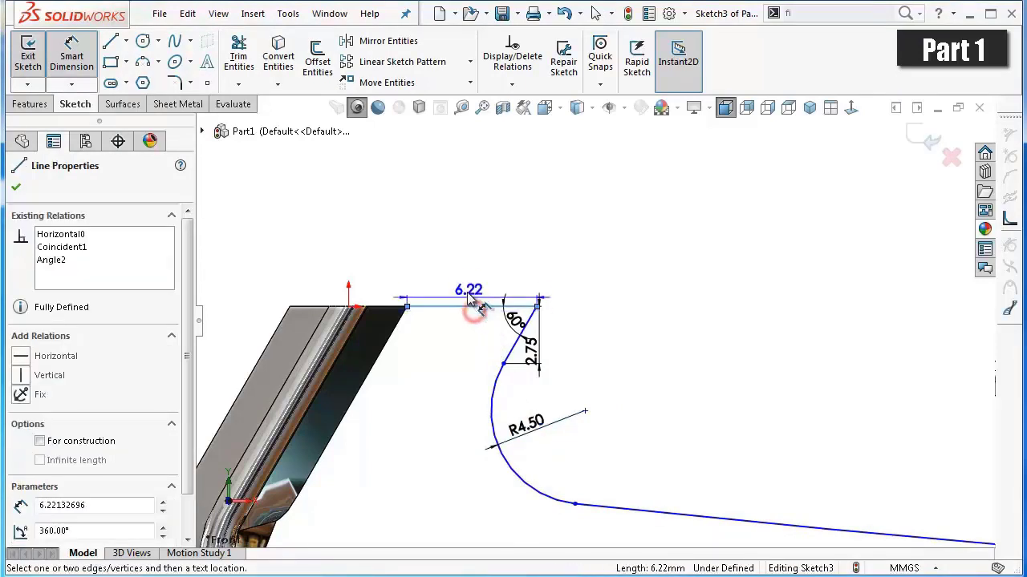
{"action": "left_click", "coordinate": [470, 288]}
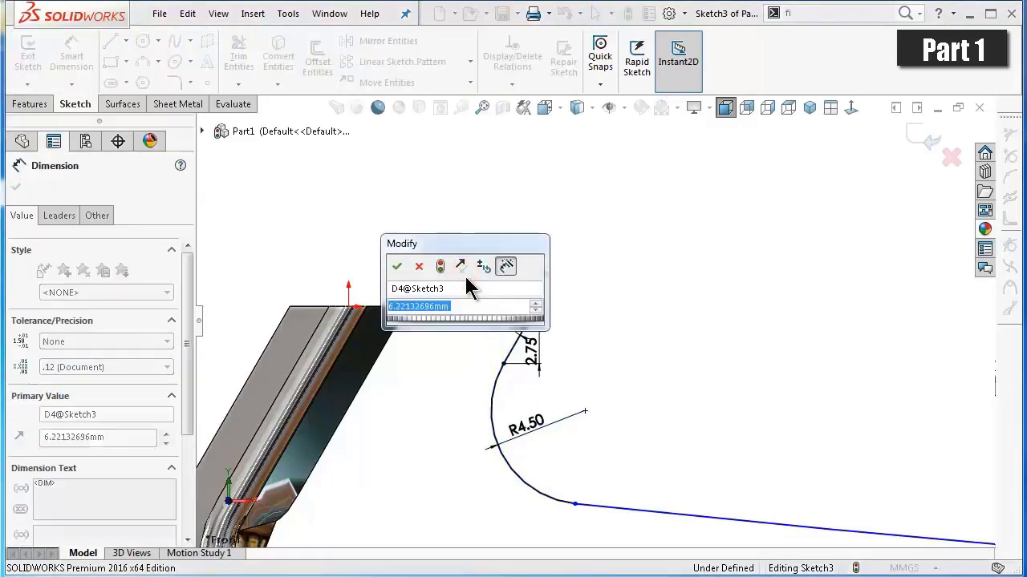
{"action": "type", "text": "6.75"}
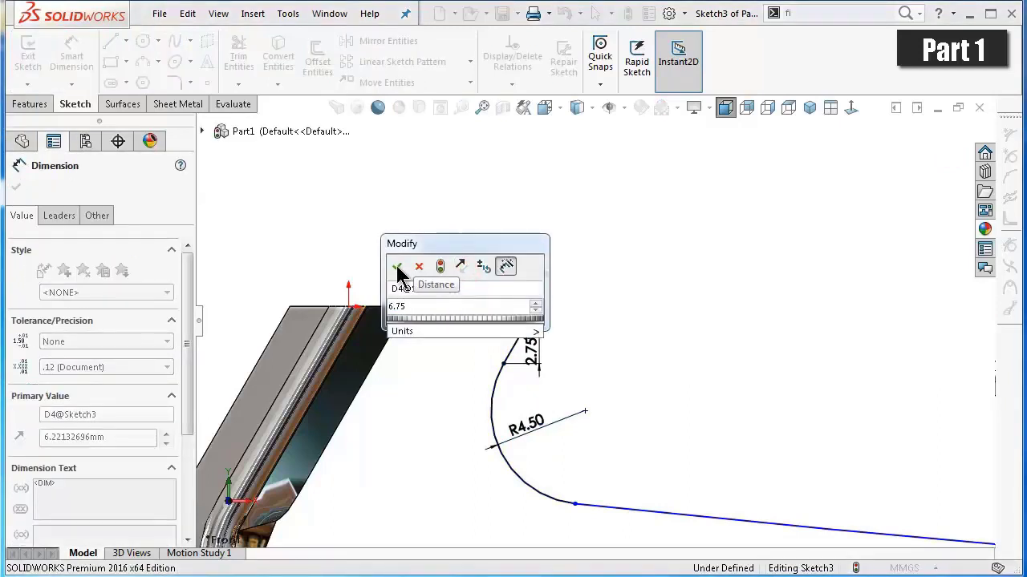
{"action": "left_click", "coordinate": [397, 267]}
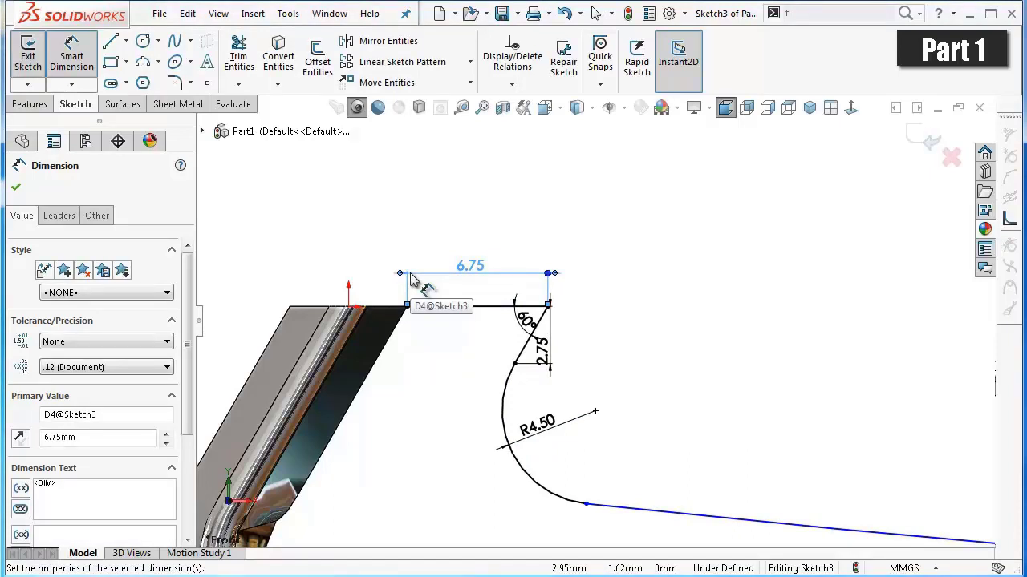
Change the long curved line's radius from R1254.14 to R250, fully defining the sketch.
{"action": "scroll", "coordinate": [847, 391], "scroll_direction": "up", "scroll_amount": 2}
{"action": "scroll", "coordinate": [843, 384], "scroll_direction": "up", "scroll_amount": 2}
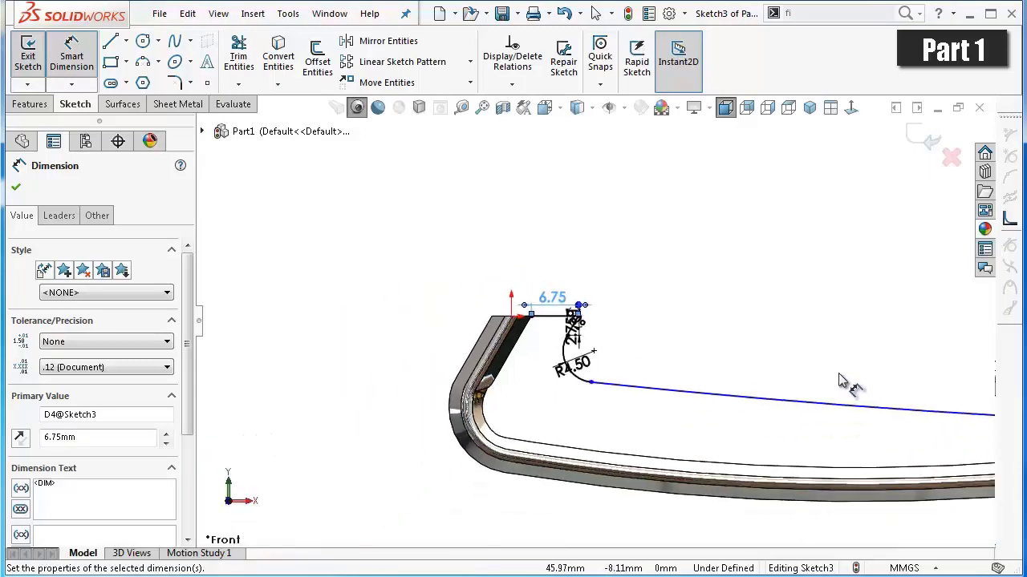
{"action": "scroll", "coordinate": [839, 341], "scroll_direction": "up", "scroll_amount": 2}
{"action": "scroll", "coordinate": [840, 340], "scroll_direction": "down", "scroll_amount": 1}
{"action": "left_click", "coordinate": [779, 390]}
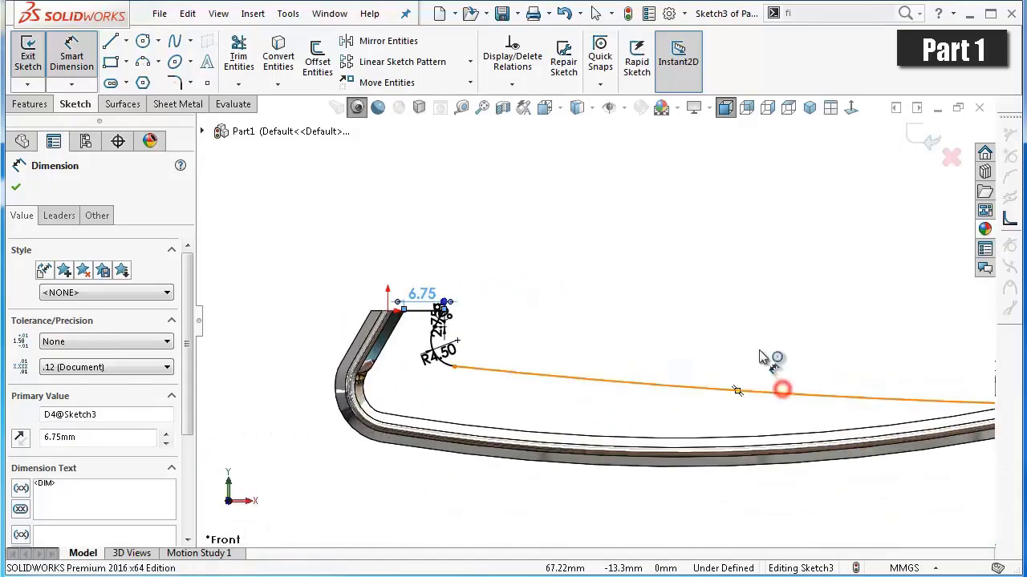
{"action": "double_click", "coordinate": [749, 345]}
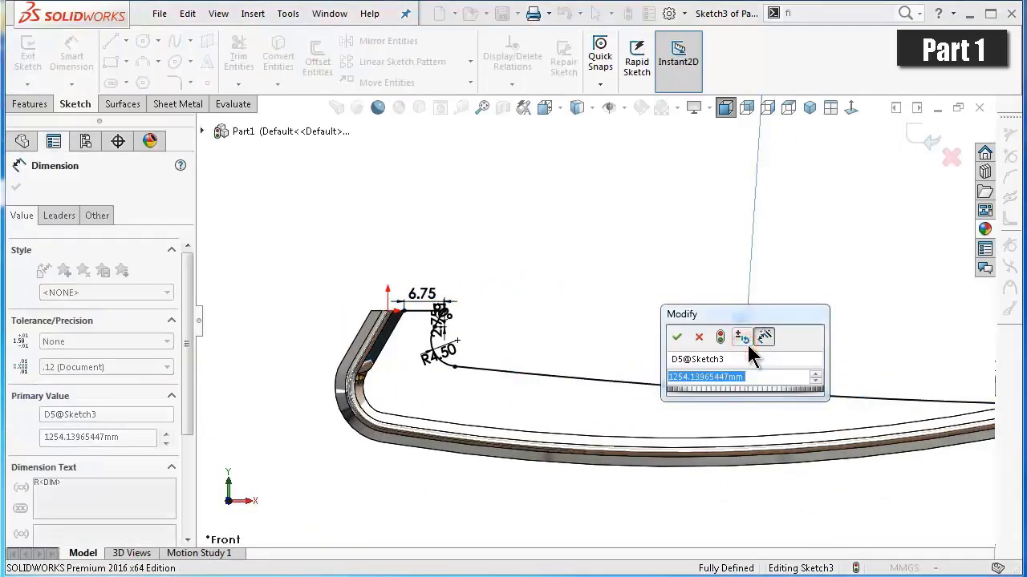
{"action": "type", "text": "250"}
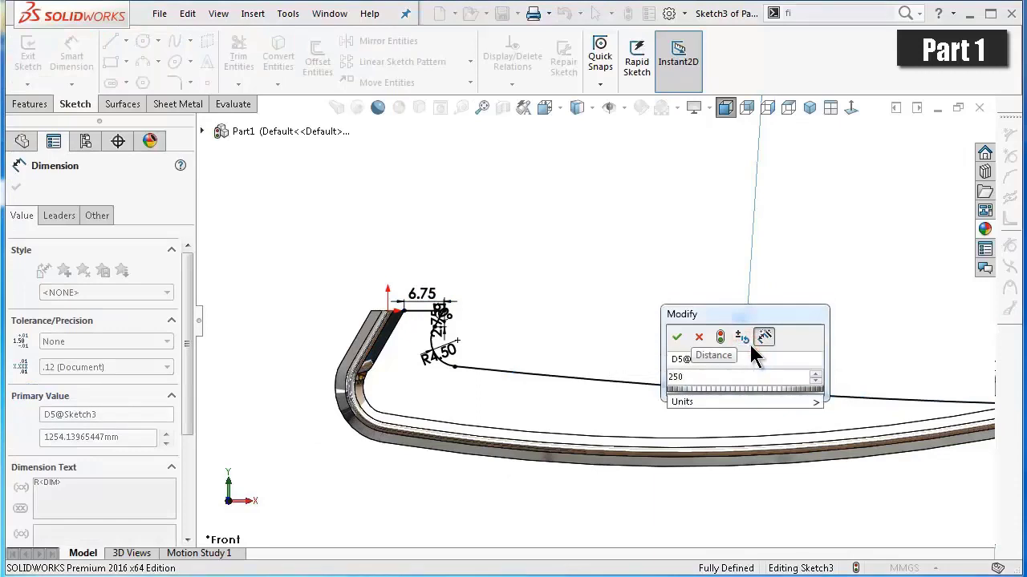
{"action": "key", "text": "Return"}
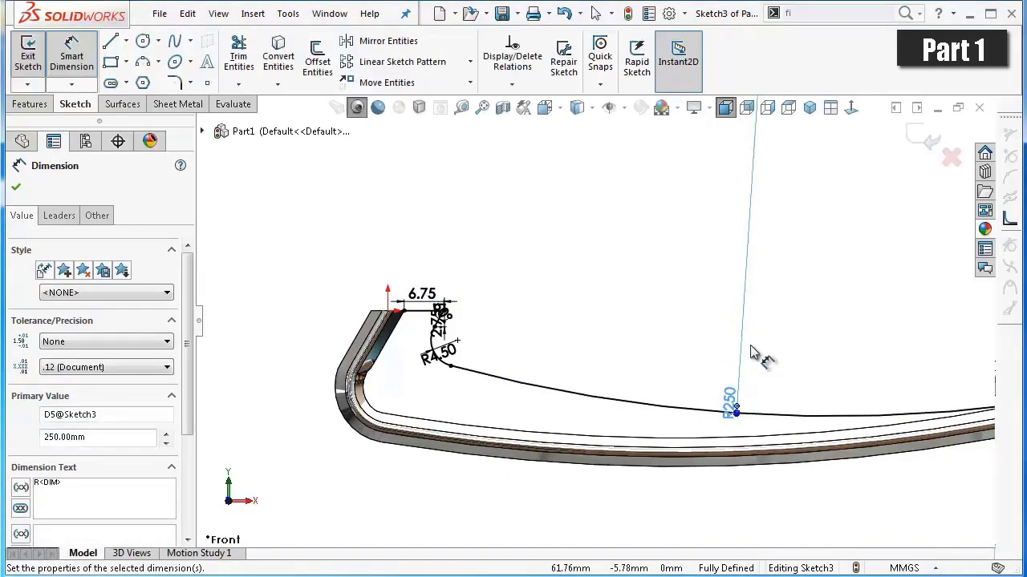
{"action": "left_click", "coordinate": [665, 295]}
{"action": "middle_click_drag", "start_coordinate": [665, 295], "coordinate": [745, 365]}
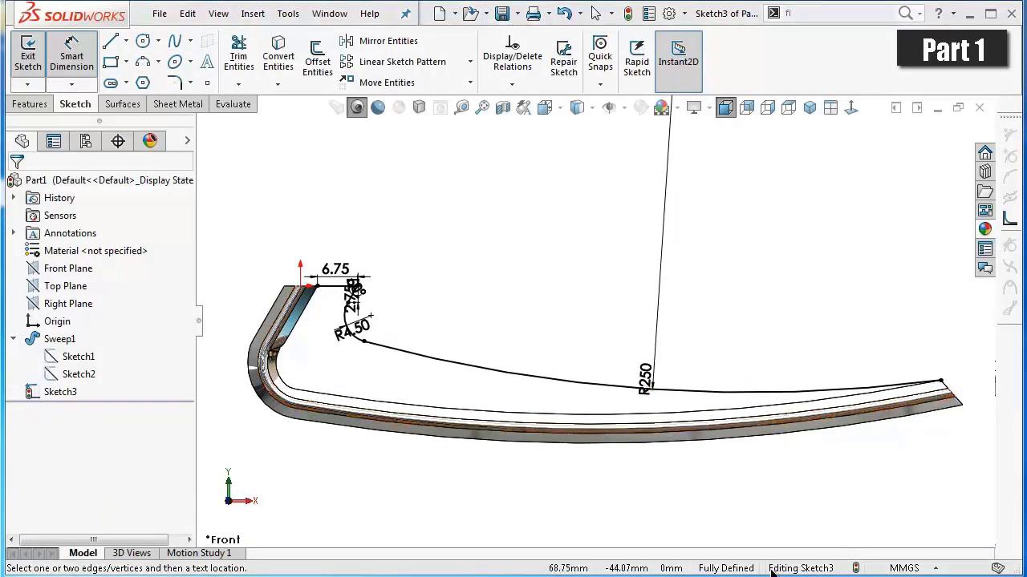
Convert the sweep's inner bottom edge and slanted corner edge into Sketch3 geometry.
{"action": "scroll", "coordinate": [551, 389], "scroll_direction": "down", "scroll_amount": 3}
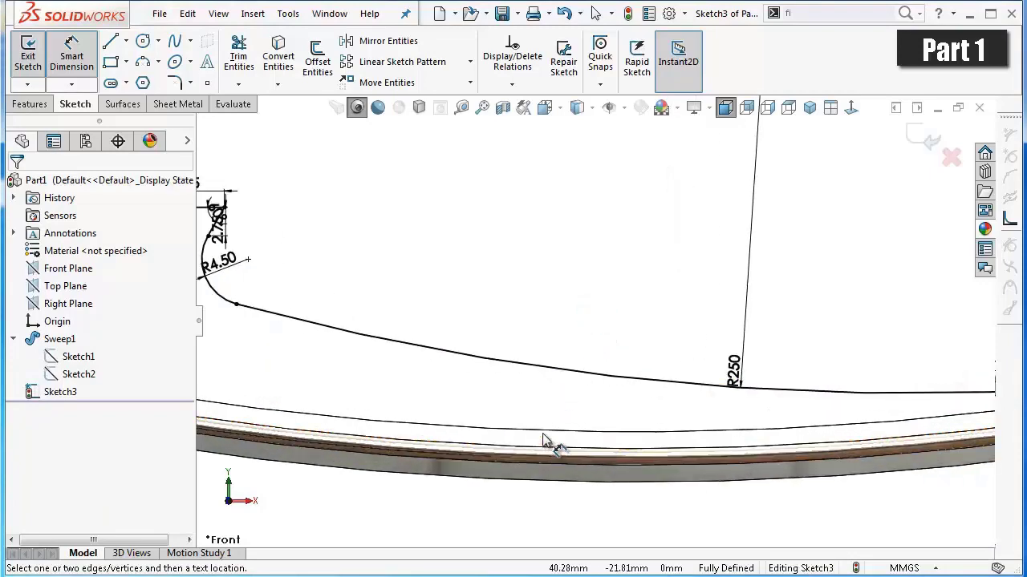
{"action": "left_click", "coordinate": [544, 434]}
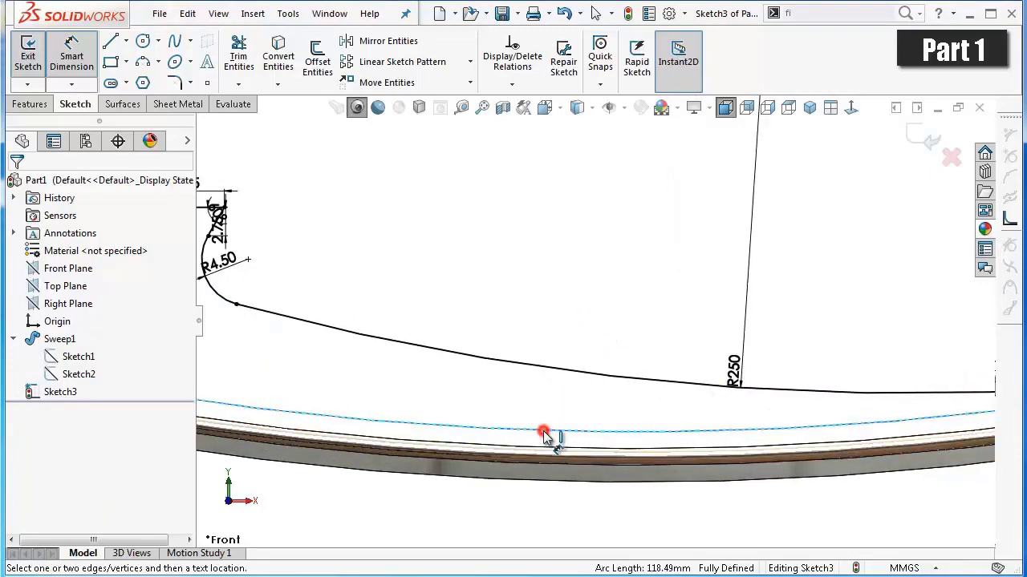
{"action": "left_click", "coordinate": [287, 68]}
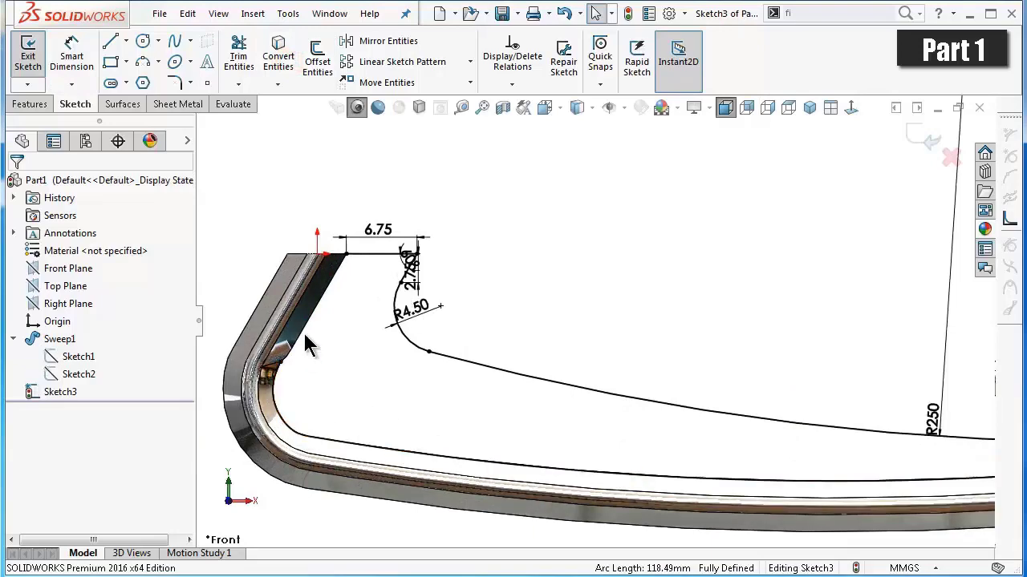
{"action": "left_click", "coordinate": [301, 334]}
{"action": "scroll", "coordinate": [297, 339], "scroll_direction": "down", "scroll_amount": 3}
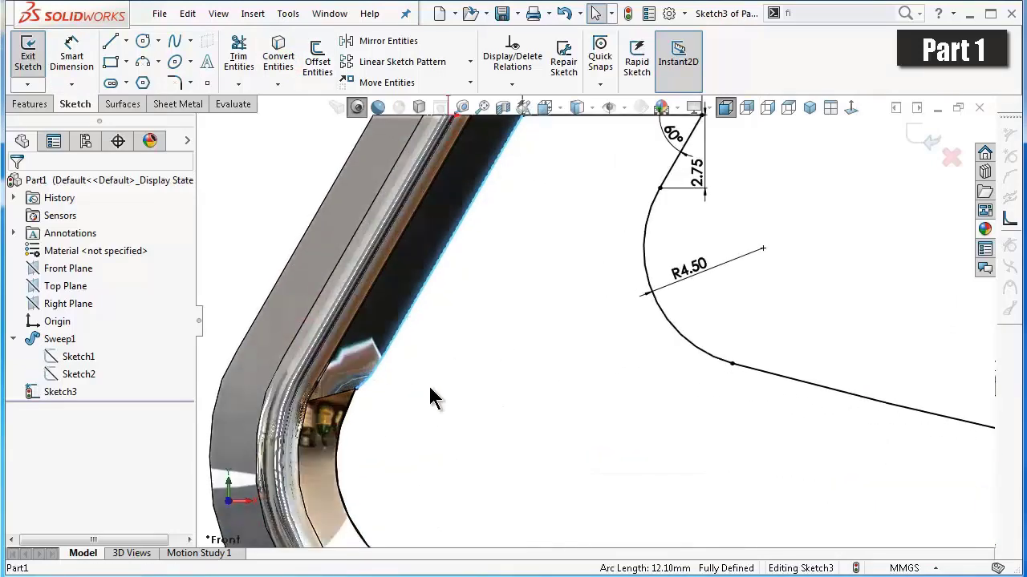
{"action": "scroll", "coordinate": [431, 396], "scroll_direction": "down", "scroll_amount": 3}
{"action": "scroll", "coordinate": [435, 390], "scroll_direction": "down", "scroll_amount": 2}
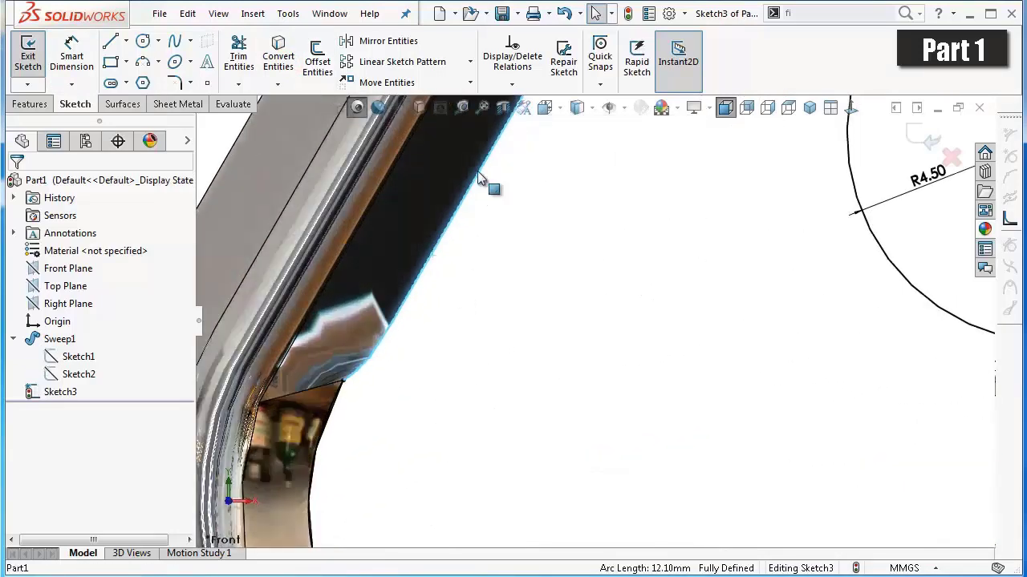
{"action": "left_click", "coordinate": [284, 62]}
{"action": "scroll", "coordinate": [598, 320], "scroll_direction": "up", "scroll_amount": 3}
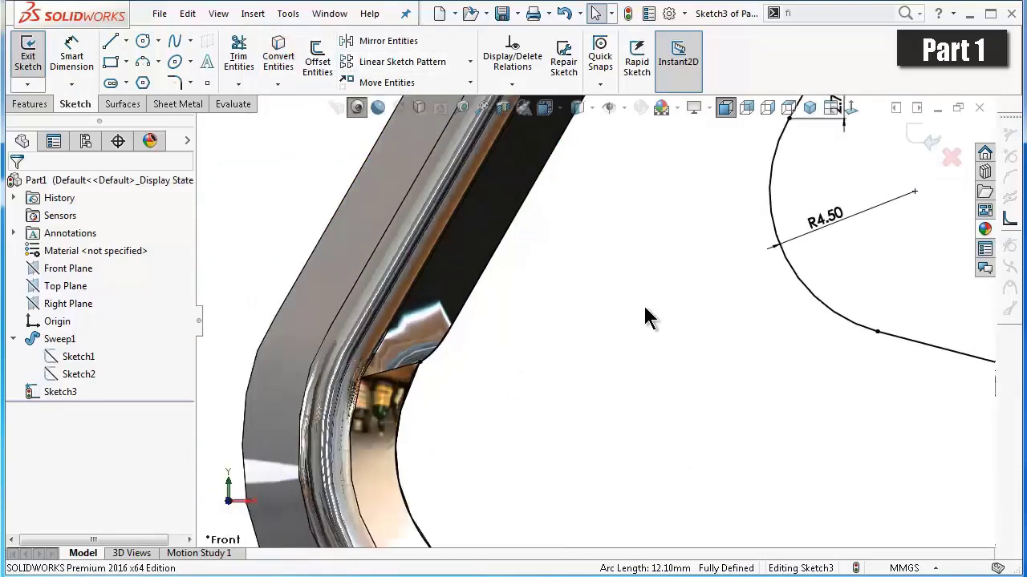
{"action": "scroll", "coordinate": [644, 316], "scroll_direction": "up", "scroll_amount": 3}
{"action": "scroll", "coordinate": [772, 317], "scroll_direction": "up", "scroll_amount": 2}
{"action": "scroll", "coordinate": [814, 326], "scroll_direction": "up", "scroll_amount": 2}
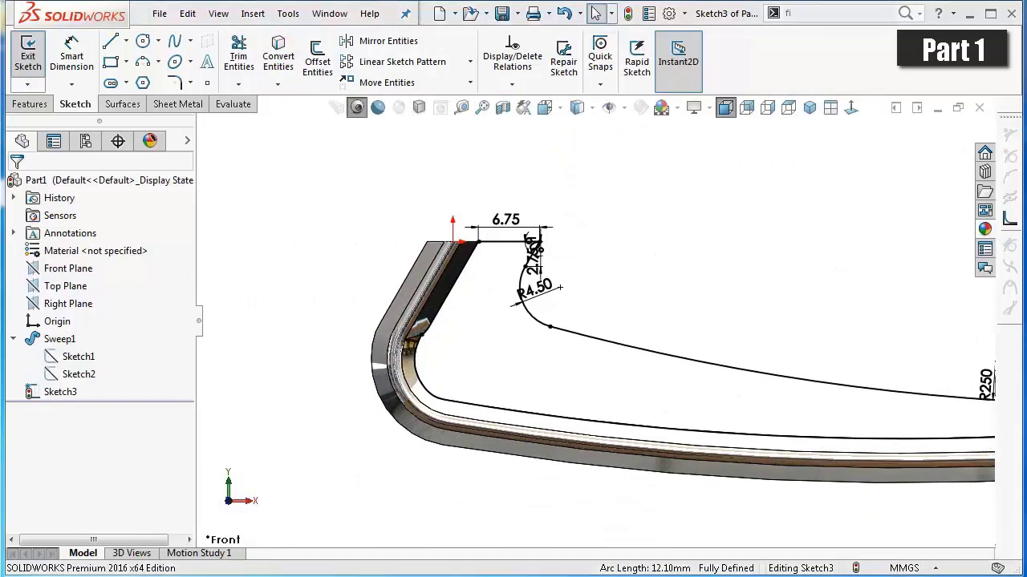
Draw a top line, tangent semicircular arc and bottom line looping left of the handle corner.
{"action": "left_click", "coordinate": [111, 42]}
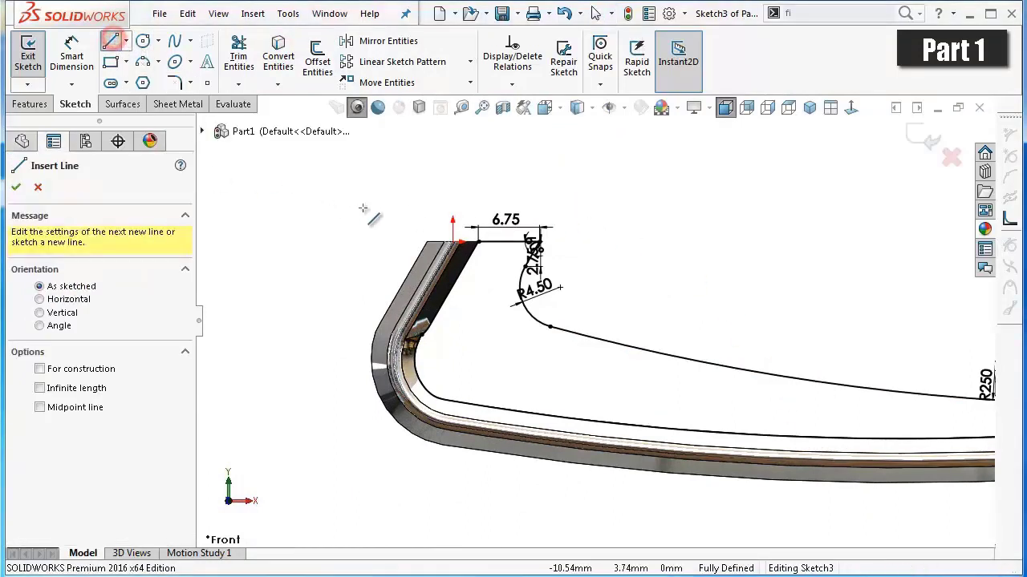
{"action": "left_click", "coordinate": [425, 241]}
{"action": "scroll", "coordinate": [406, 241], "scroll_direction": "up", "scroll_amount": 1}
{"action": "scroll", "coordinate": [397, 261], "scroll_direction": "up", "scroll_amount": 1}
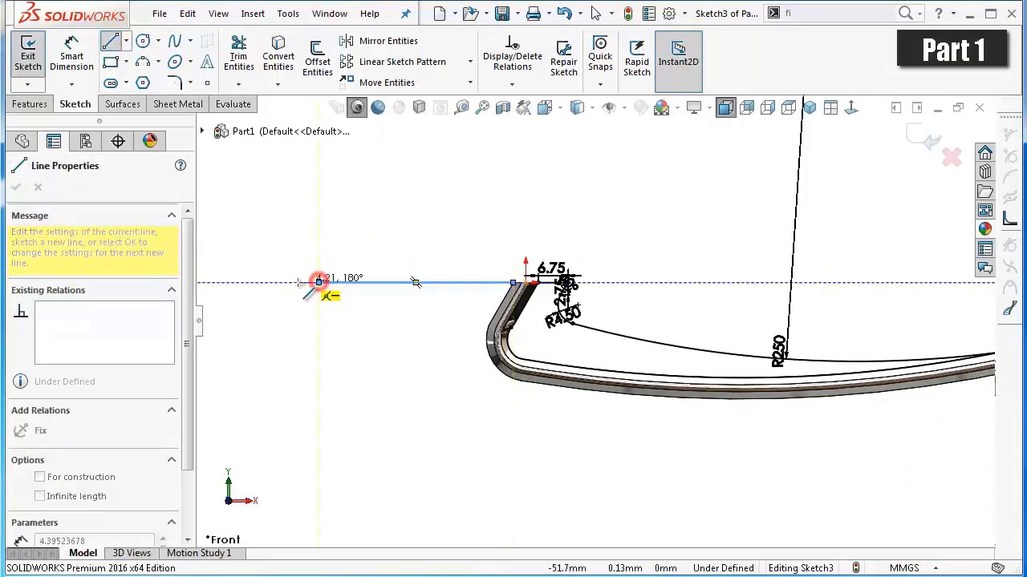
{"action": "left_click", "coordinate": [319, 282]}
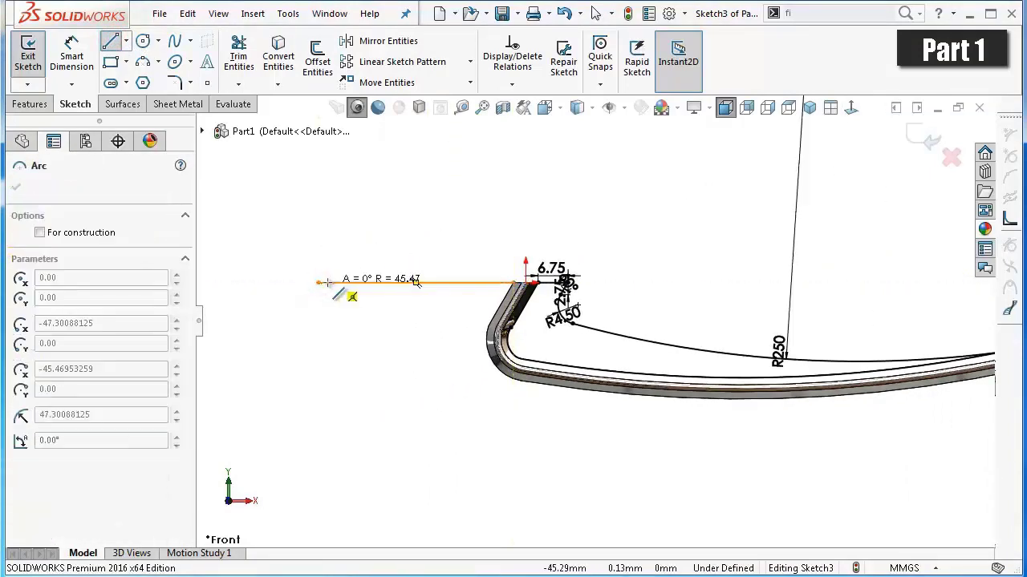
{"action": "left_click", "coordinate": [318, 382]}
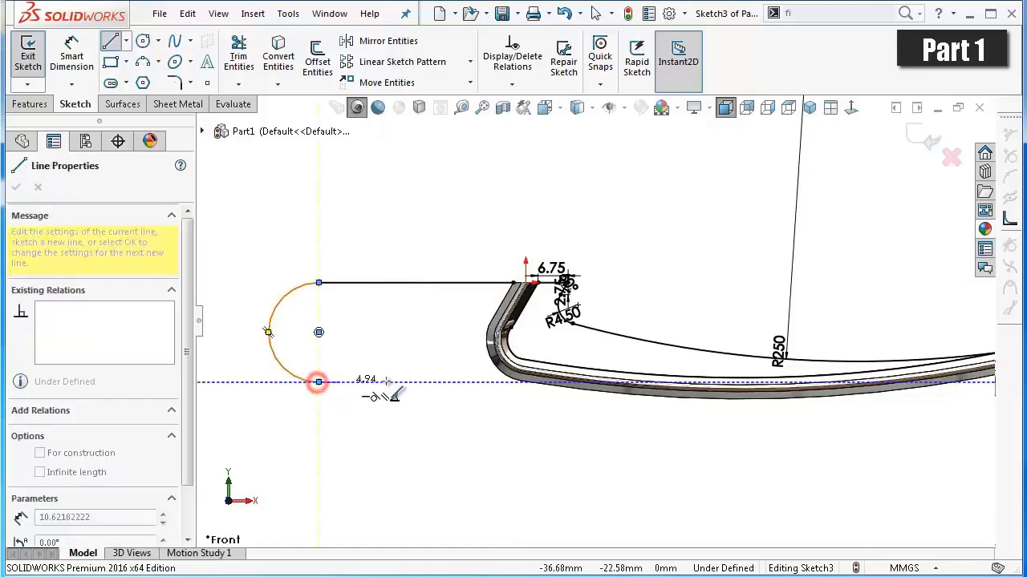
{"action": "scroll", "coordinate": [517, 383], "scroll_direction": "down", "scroll_amount": 2}
{"action": "scroll", "coordinate": [520, 380], "scroll_direction": "down", "scroll_amount": 2}
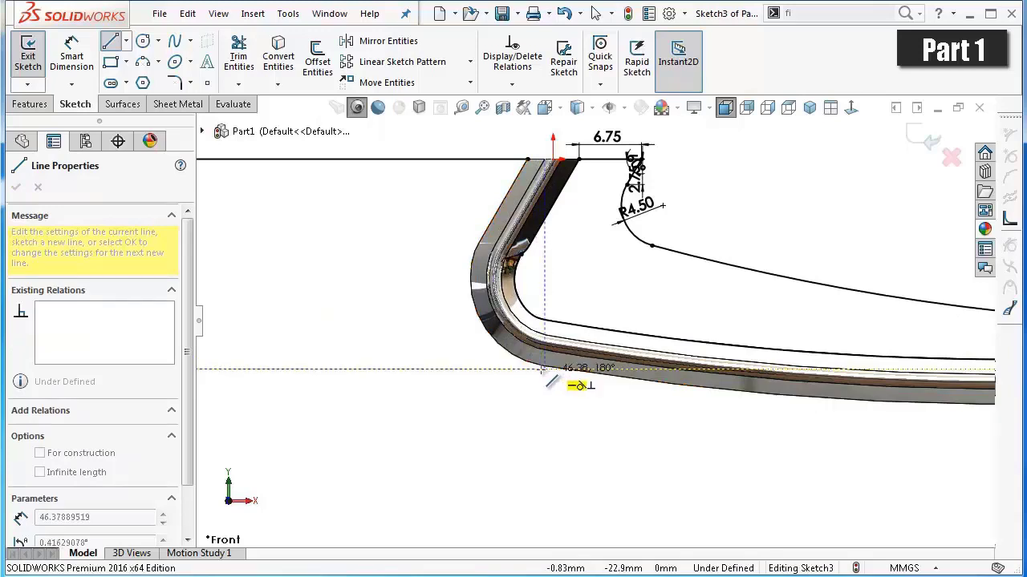
{"action": "left_click", "coordinate": [540, 369]}
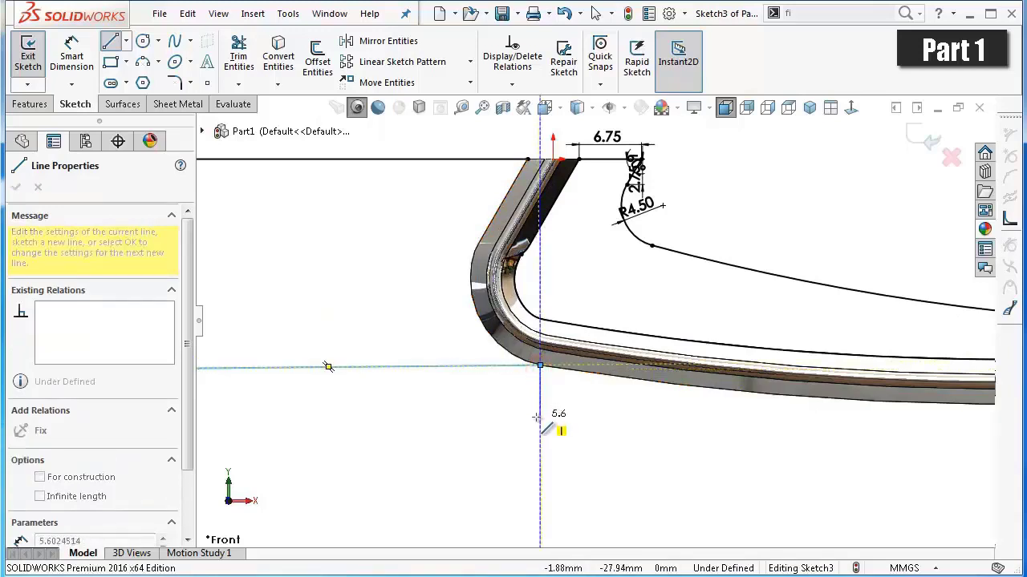
{"action": "double_click", "coordinate": [520, 420]}
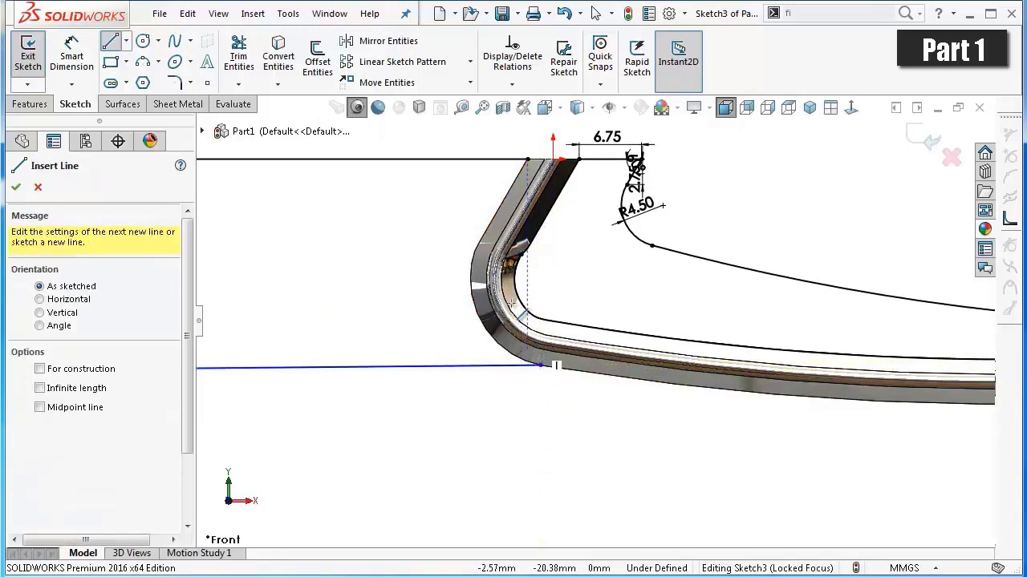
{"action": "scroll", "coordinate": [493, 273], "scroll_direction": "up", "scroll_amount": 3}
{"action": "scroll", "coordinate": [473, 233], "scroll_direction": "down", "scroll_amount": 1}
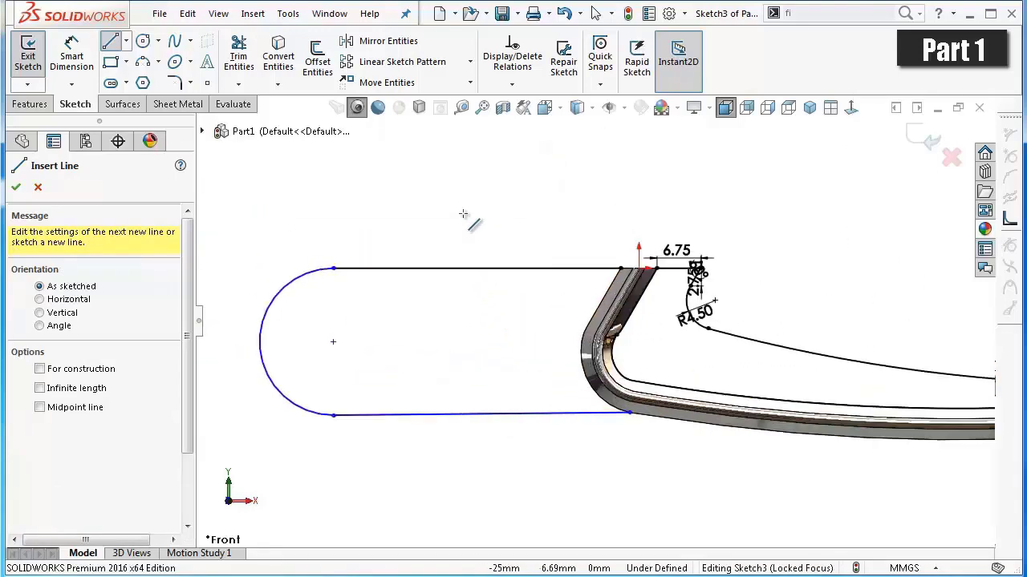
{"action": "right_click_drag", "start_coordinate": [473, 229], "coordinate": [474, 204]}
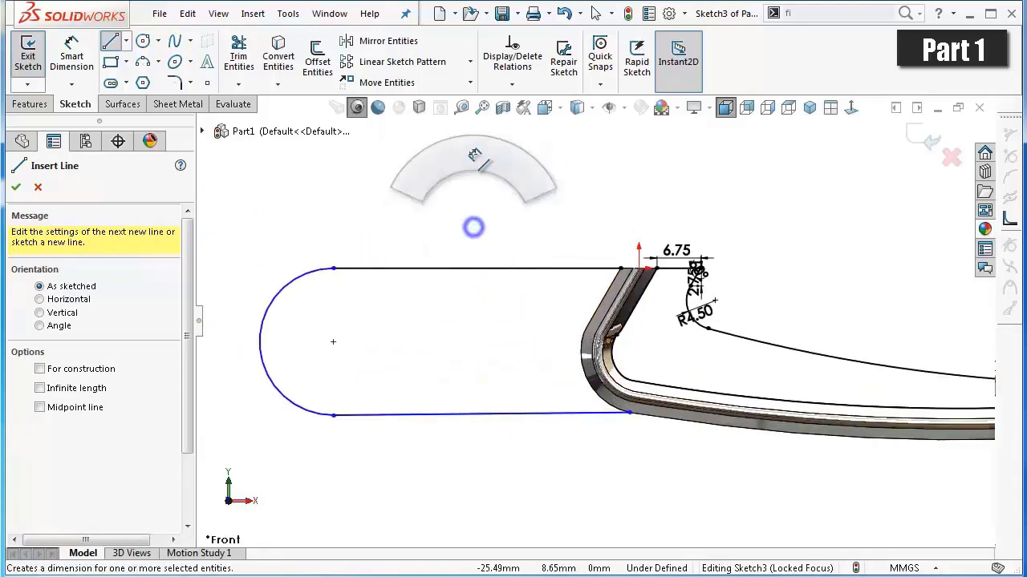
Dimension the loop's top line to 48 mm.
{"action": "left_click", "coordinate": [497, 268]}
{"action": "left_click", "coordinate": [499, 233]}
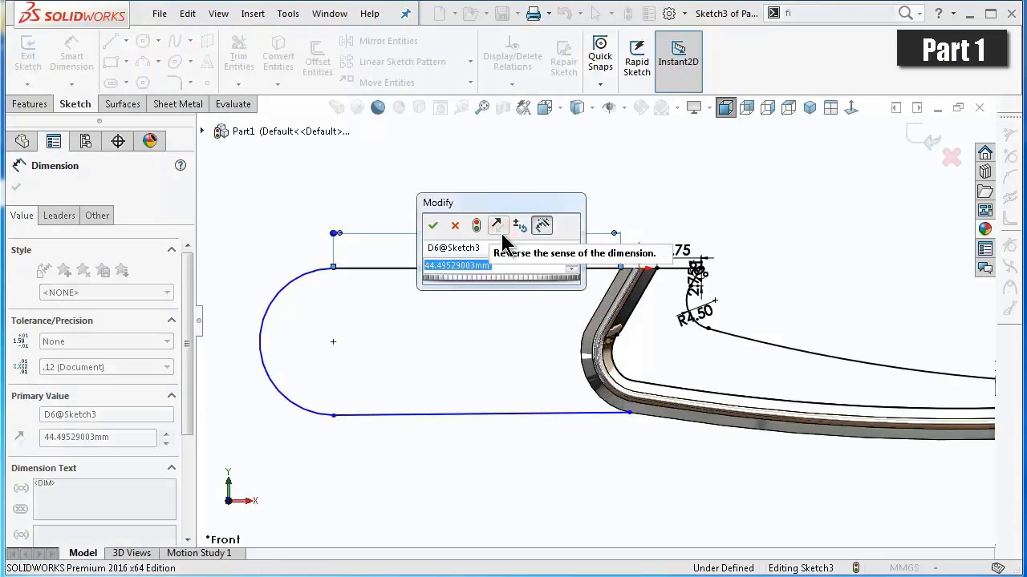
{"action": "type", "text": "48"}
{"action": "key", "text": "Return"}
Align the two right endpoints vertically and make the arc tangent to the bottom line.
{"action": "left_click", "coordinate": [598, 335]}
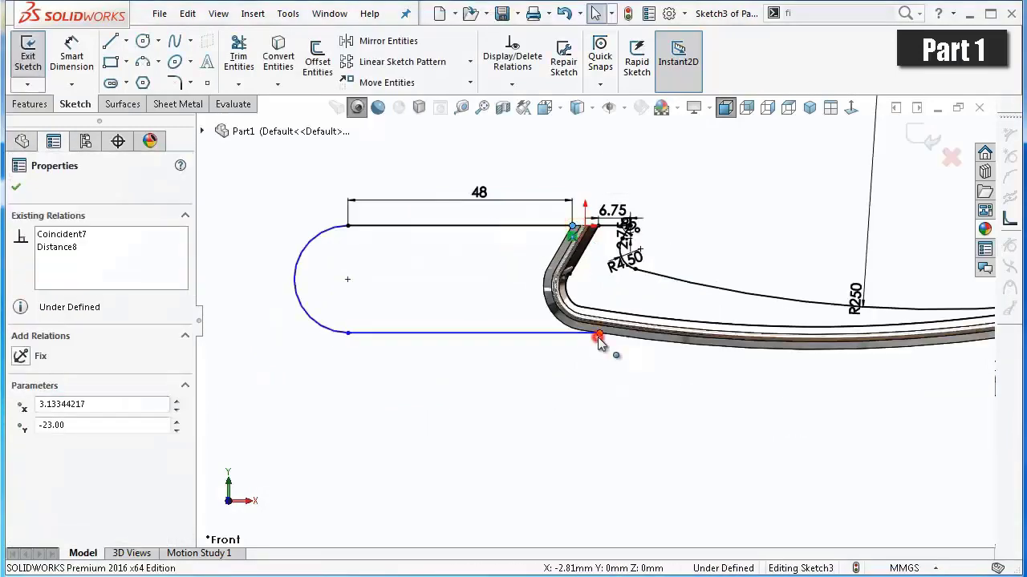
{"action": "left_click", "coordinate": [572, 225], "text": "ctrl"}
{"action": "left_click", "coordinate": [658, 270]}
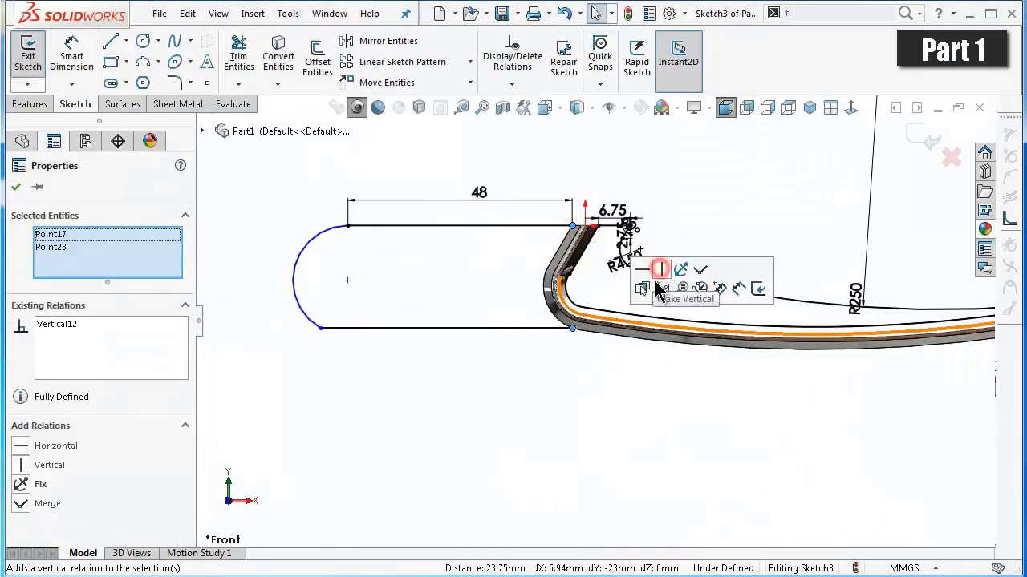
{"action": "left_click", "coordinate": [542, 390]}
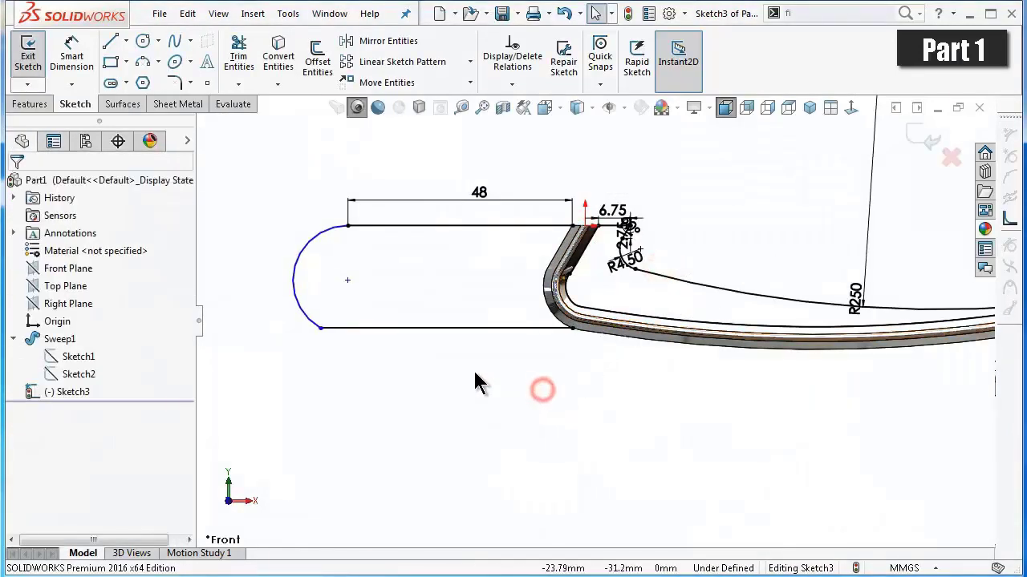
{"action": "left_click", "coordinate": [317, 327]}
{"action": "left_click", "coordinate": [343, 327], "text": "ctrl"}
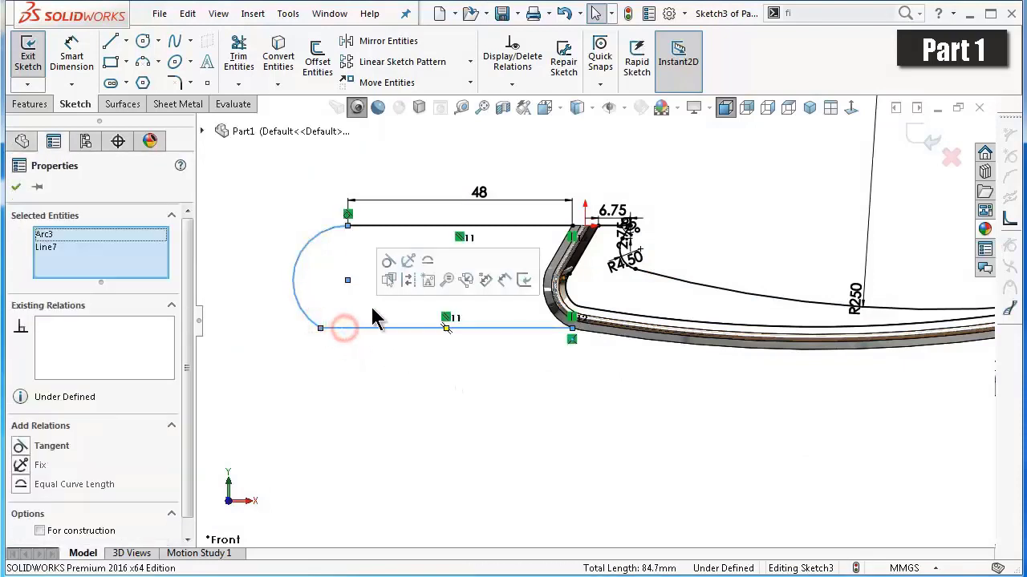
{"action": "left_click", "coordinate": [388, 264]}
{"action": "left_click", "coordinate": [385, 369]}
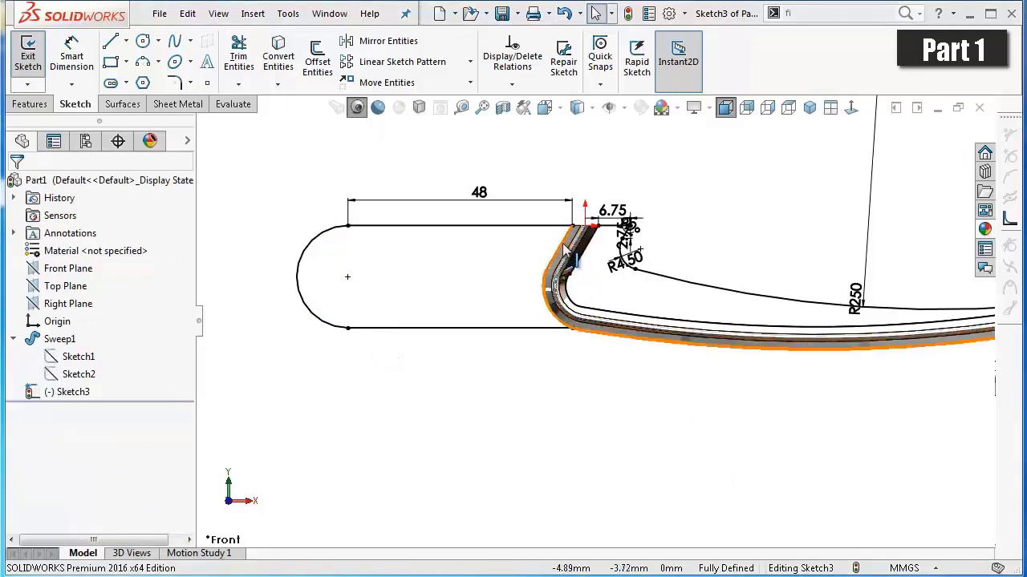
Draw a circle on the plate and give it a 10 mm diameter.
{"action": "scroll", "coordinate": [578, 160], "scroll_direction": "down", "scroll_amount": 1}
{"action": "left_click", "coordinate": [143, 40]}
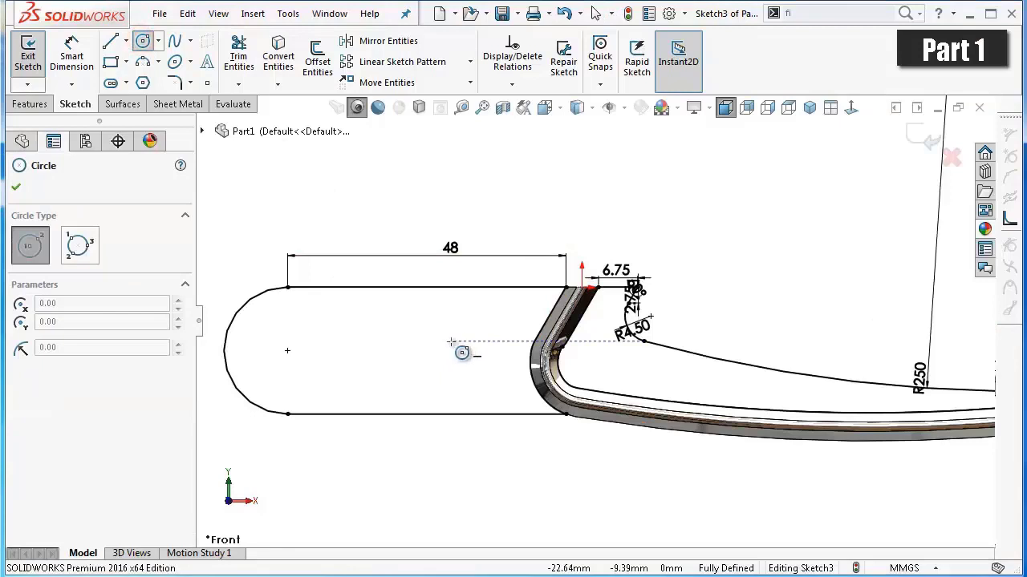
{"action": "scroll", "coordinate": [455, 349], "scroll_direction": "down", "scroll_amount": 2}
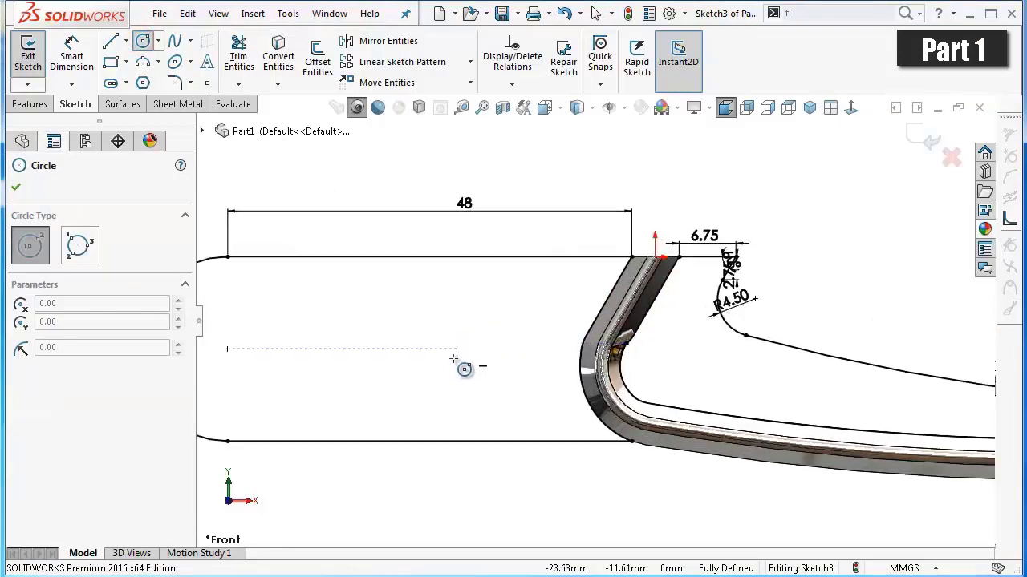
{"action": "scroll", "coordinate": [478, 351], "scroll_direction": "up", "scroll_amount": 1}
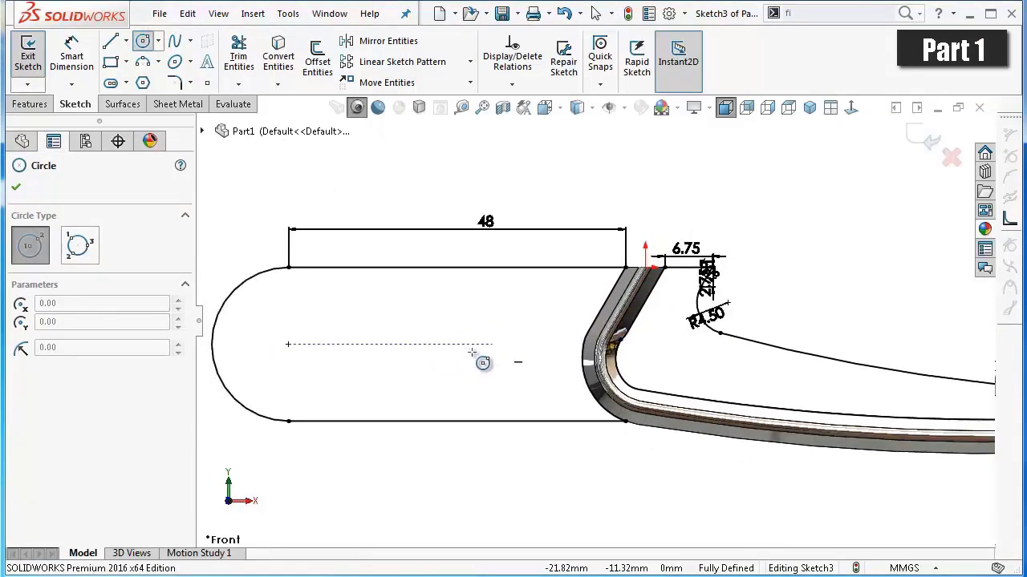
{"action": "left_click", "coordinate": [503, 344]}
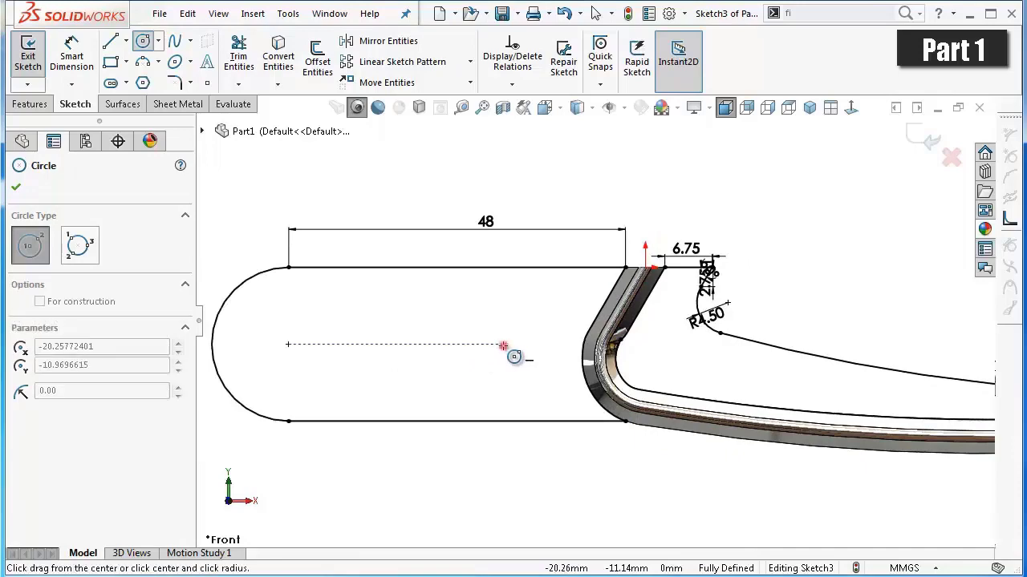
{"action": "left_click", "coordinate": [503, 310]}
{"action": "right_click_drag", "start_coordinate": [491, 486], "coordinate": [492, 433]}
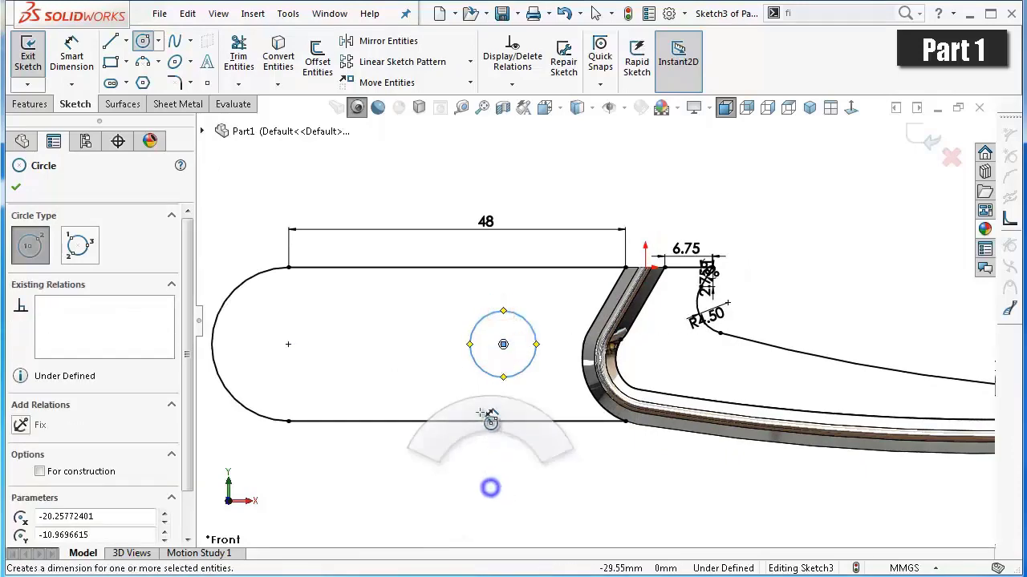
{"action": "left_click", "coordinate": [474, 338]}
{"action": "left_click", "coordinate": [452, 336]}
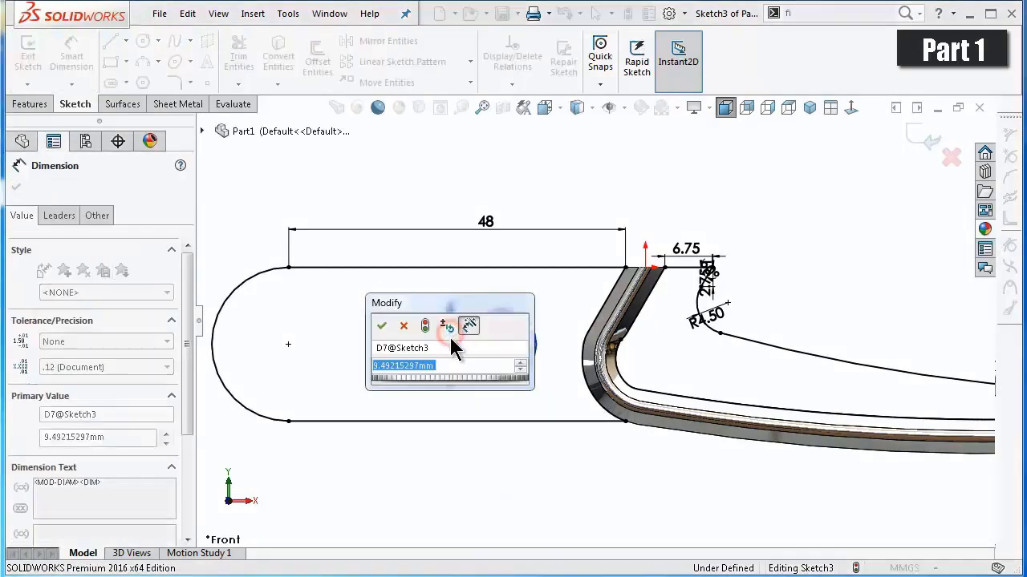
{"action": "type", "text": "10"}
{"action": "key", "text": "Return"}
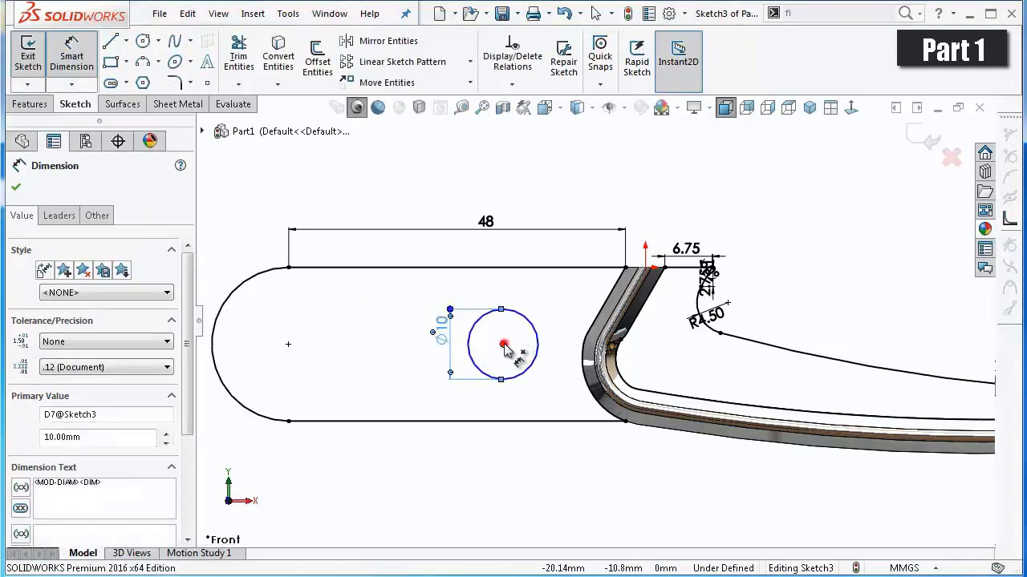
Dimension the circle centre 20.75 mm from the plate's top corner.
{"action": "left_click", "coordinate": [503, 344]}
{"action": "left_click", "coordinate": [625, 267]}
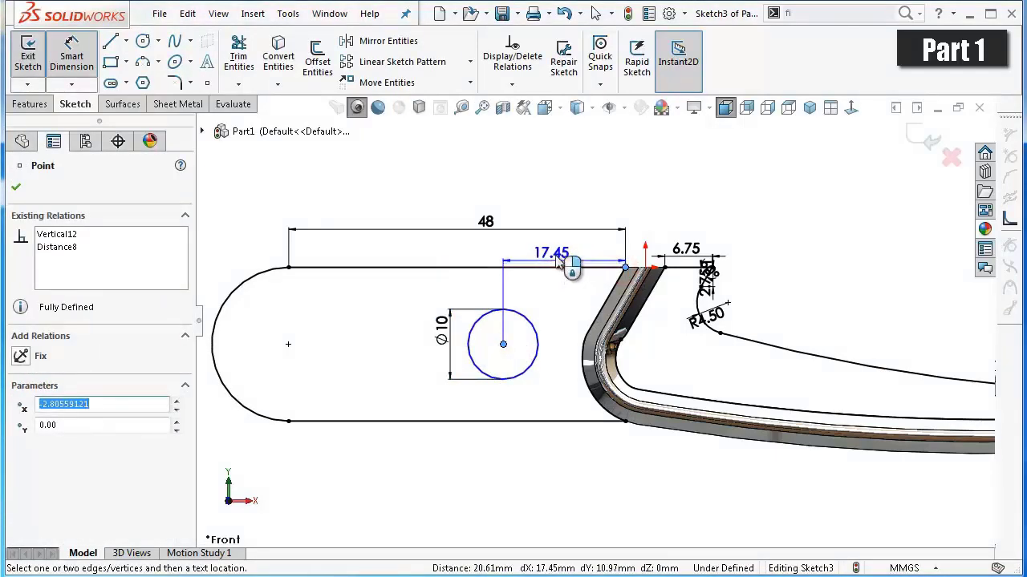
{"action": "left_click", "coordinate": [559, 261]}
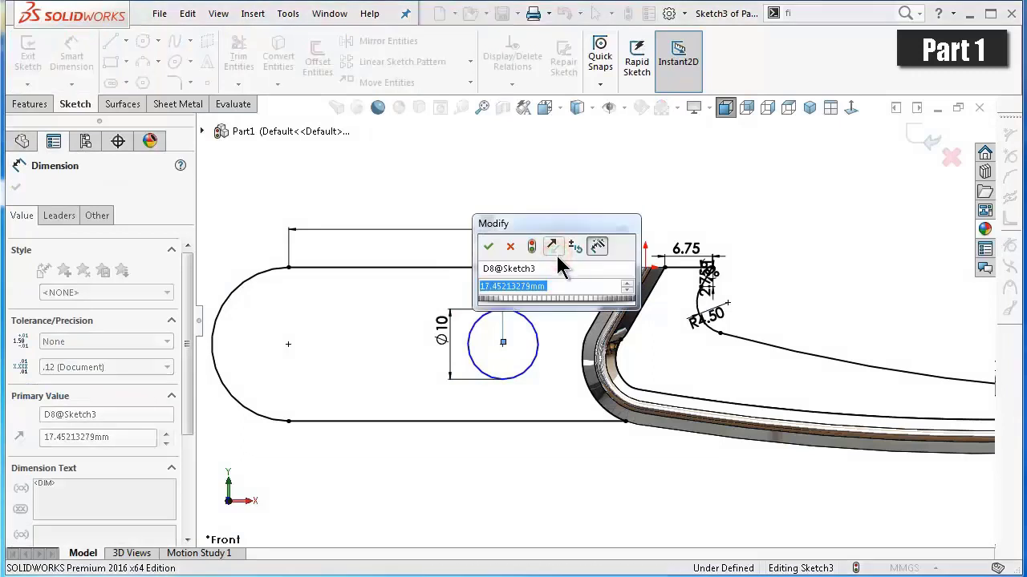
{"action": "type", "text": "20.75"}
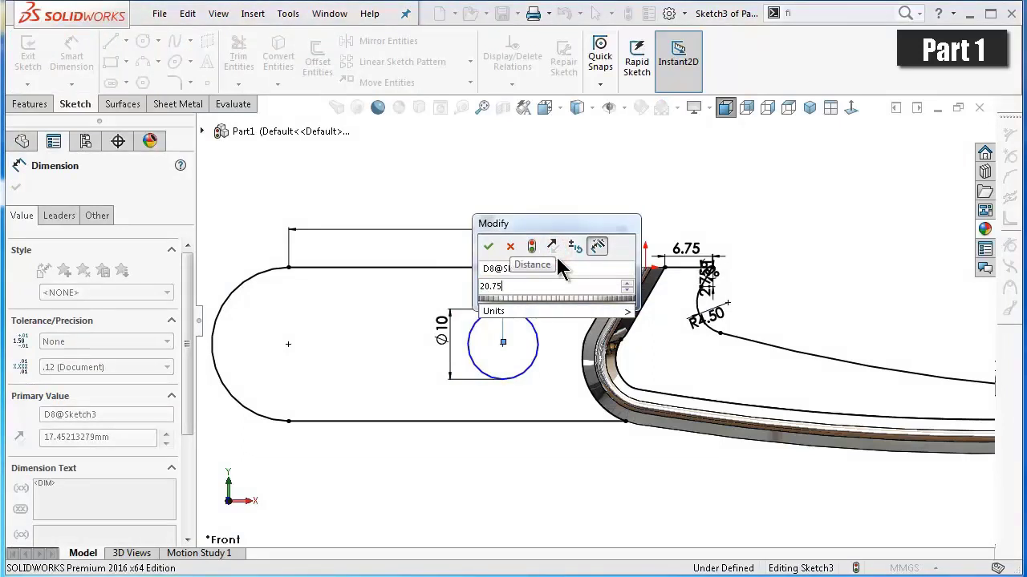
{"action": "key", "text": "Return"}
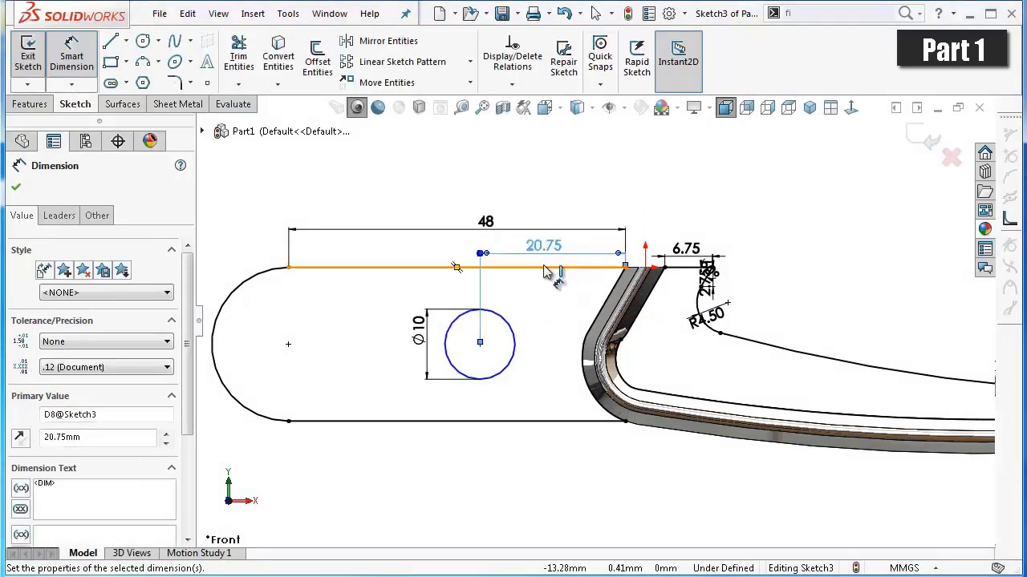
{"action": "key", "text": "Escape"}
{"action": "key", "text": "Escape"}
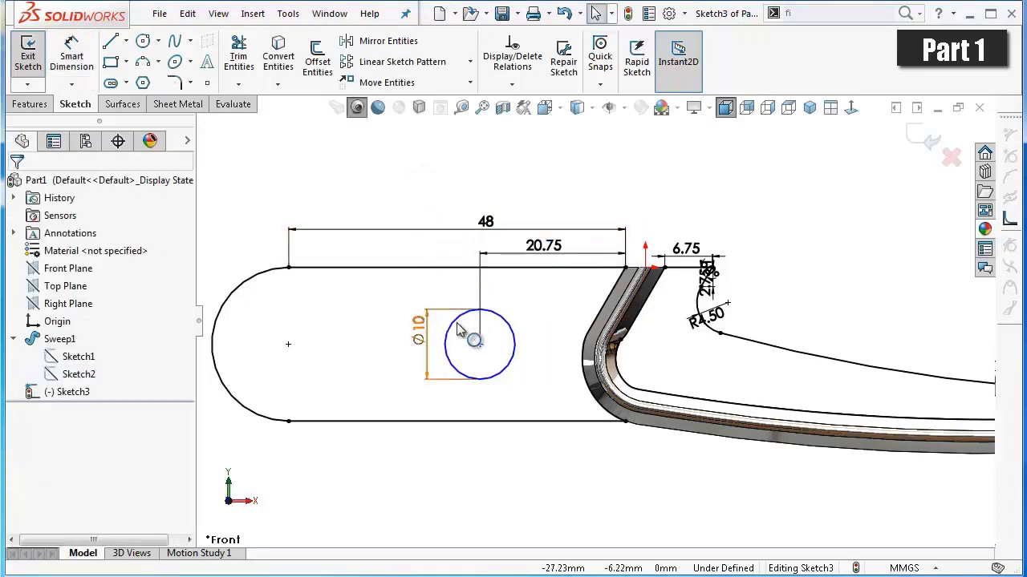
Make the circle centre horizontally level with the end arc's centre.
{"action": "left_click", "coordinate": [480, 344]}
{"action": "left_click", "coordinate": [288, 344], "text": "ctrl"}
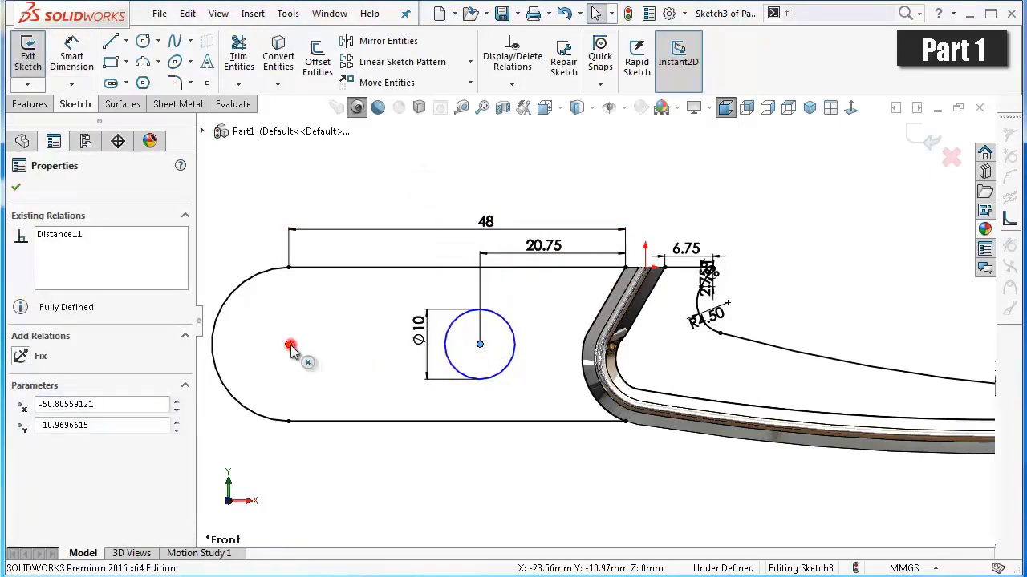
{"action": "left_click", "coordinate": [335, 281]}
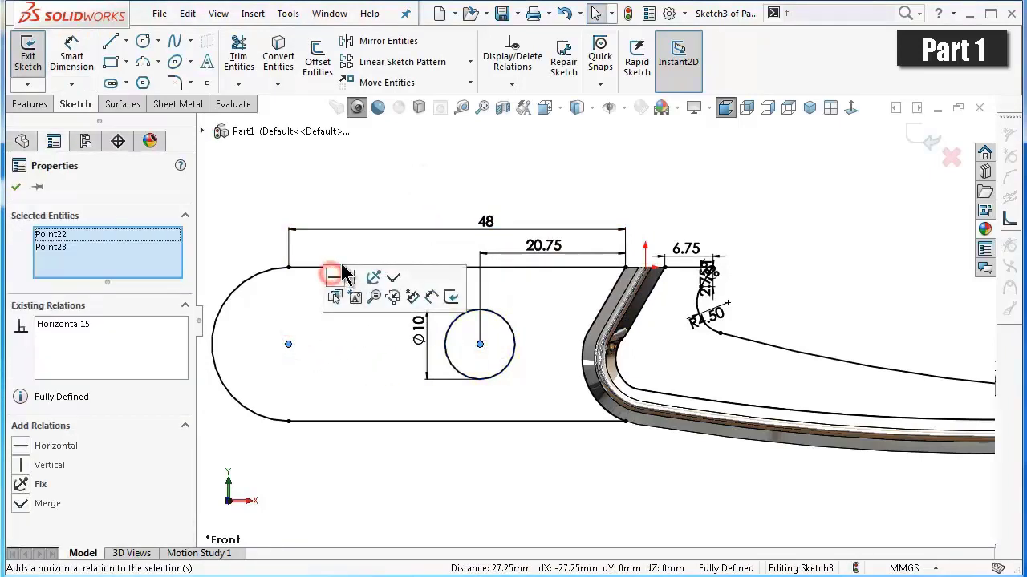
{"action": "left_click", "coordinate": [344, 165]}
{"action": "scroll", "coordinate": [530, 234], "scroll_direction": "up", "scroll_amount": 3}
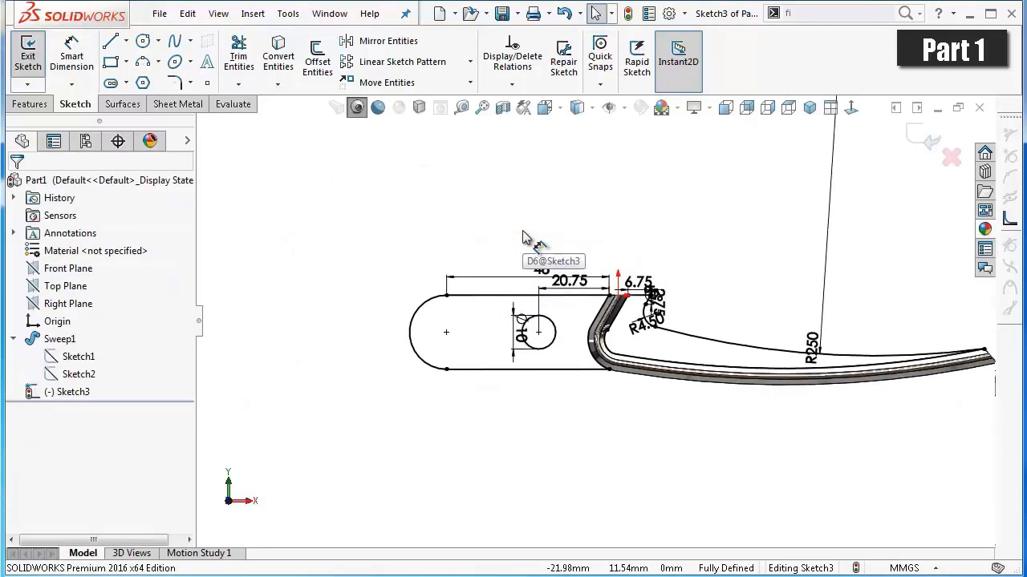
{"action": "mouse_move", "coordinate": [532, 236]}
{"action": "middle_mouse_down"}
{"action": "mouse_move", "coordinate": [571, 267]}
{"action": "mouse_move", "coordinate": [559, 259]}
{"action": "middle_mouse_up"}
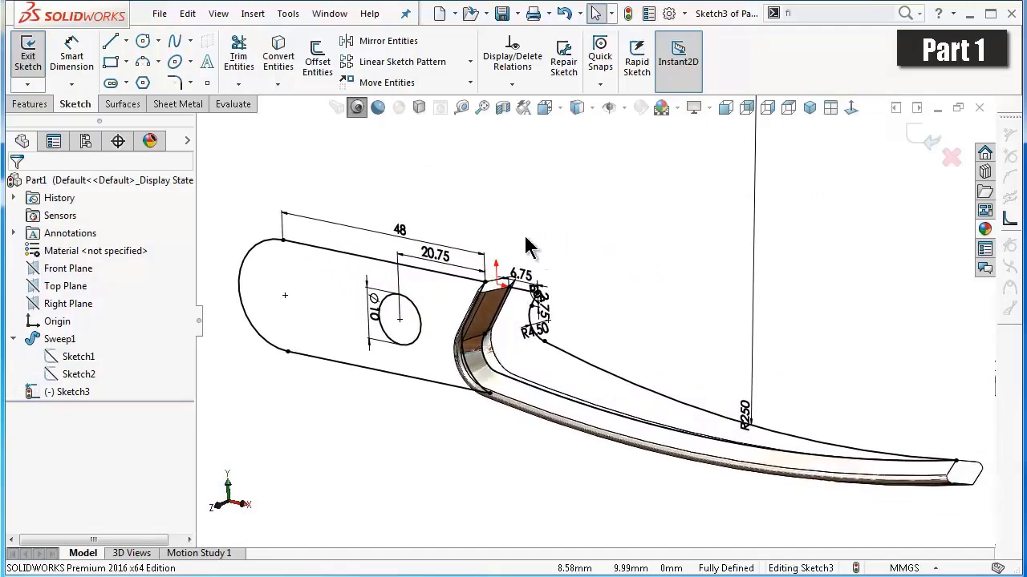
{"action": "left_click", "coordinate": [46, 105]}
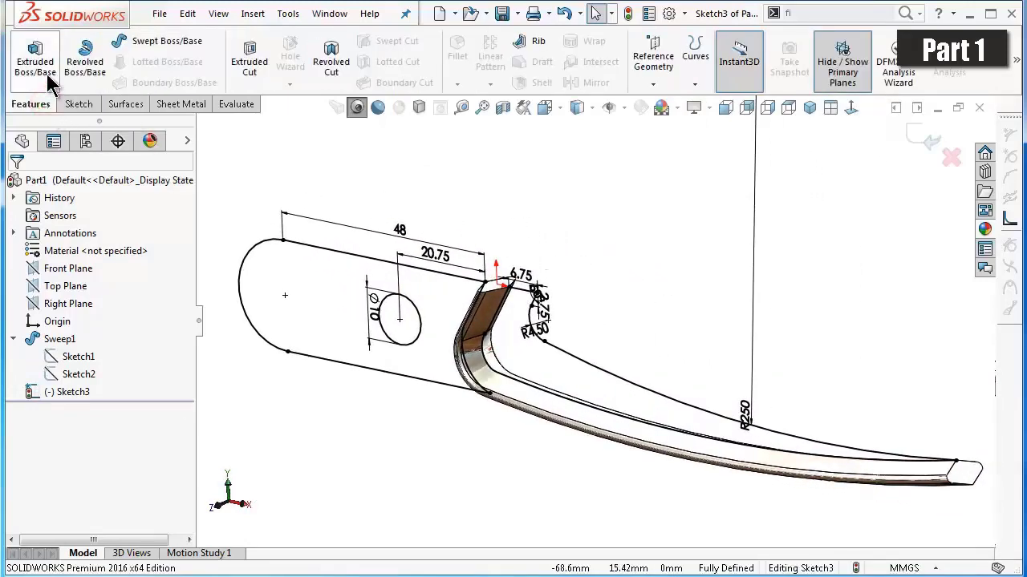
Extrude the plate sketch 3 mm Mid Plane, then orbit to view the hole.
{"action": "left_click", "coordinate": [49, 77]}
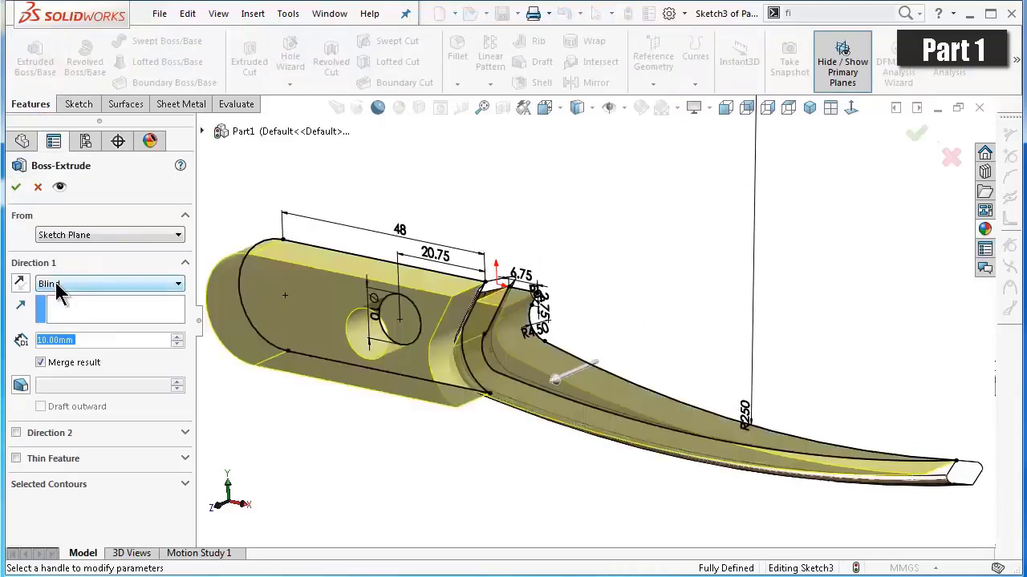
{"action": "left_click", "coordinate": [69, 291]}
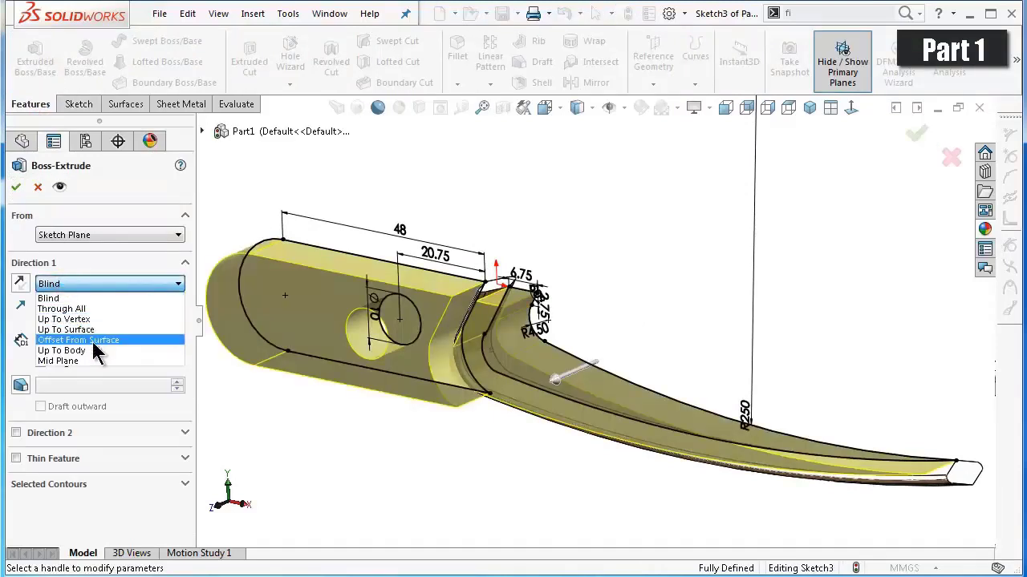
{"action": "left_click", "coordinate": [58, 361]}
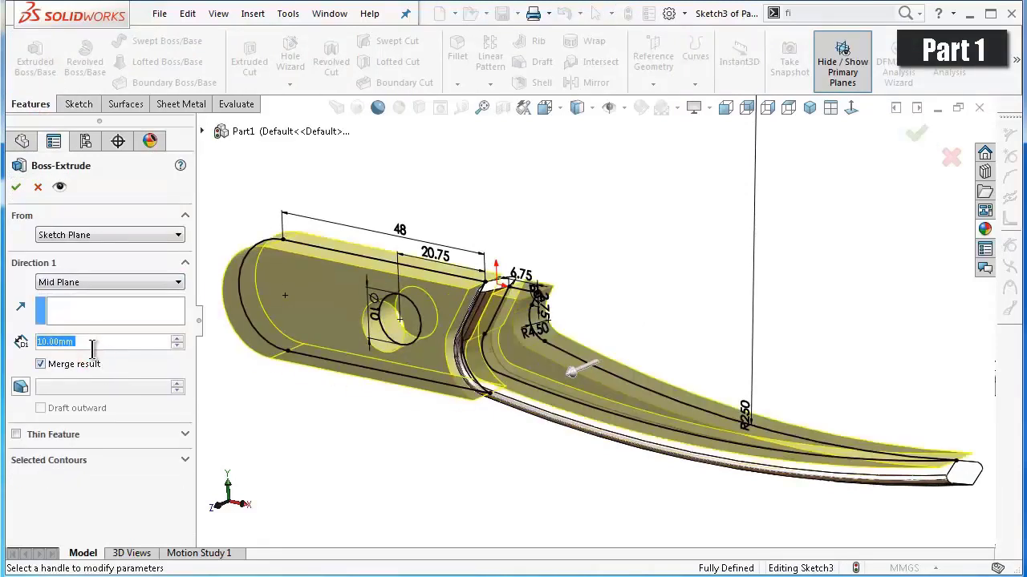
{"action": "type", "text": "3"}
{"action": "left_click", "coordinate": [24, 363]}
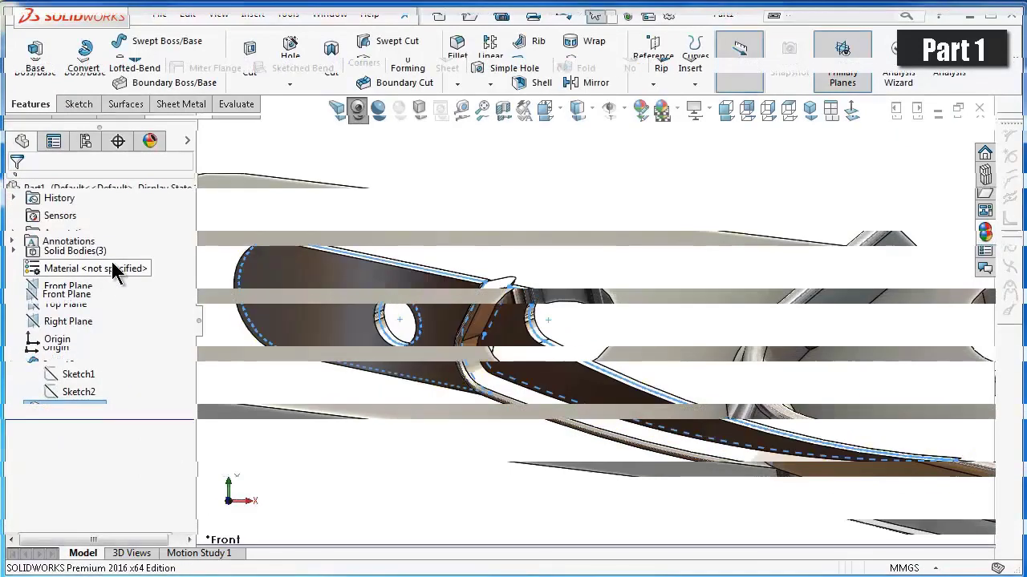
{"action": "middle_click_drag", "start_coordinate": [747, 201], "coordinate": [727, 208]}
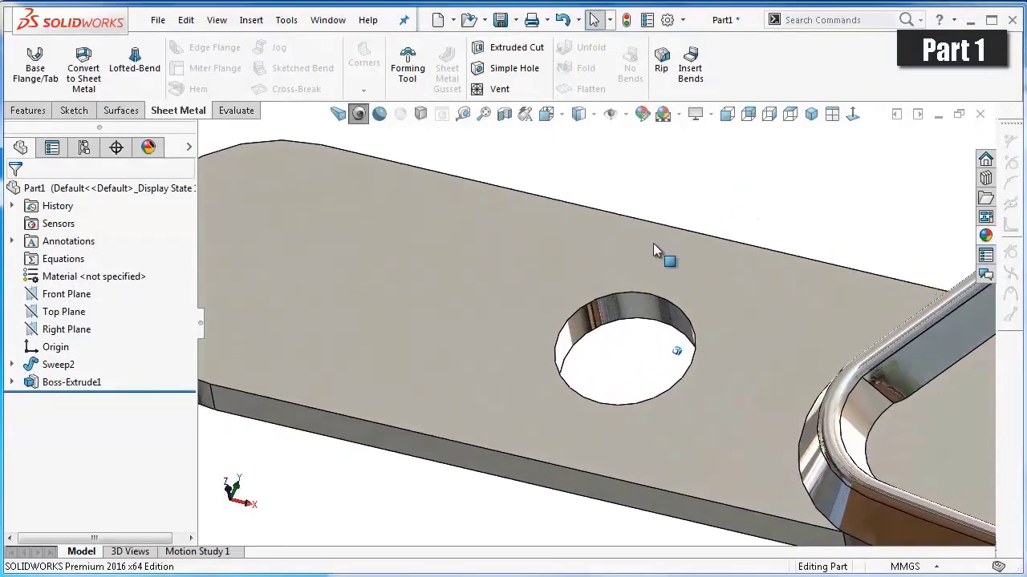
{"action": "middle_click_drag", "start_coordinate": [728, 208], "coordinate": [619, 247]}
Start a sketch on the plate's top face, viewed normal, with a circle left of the hole.
{"action": "left_click", "coordinate": [619, 249]}
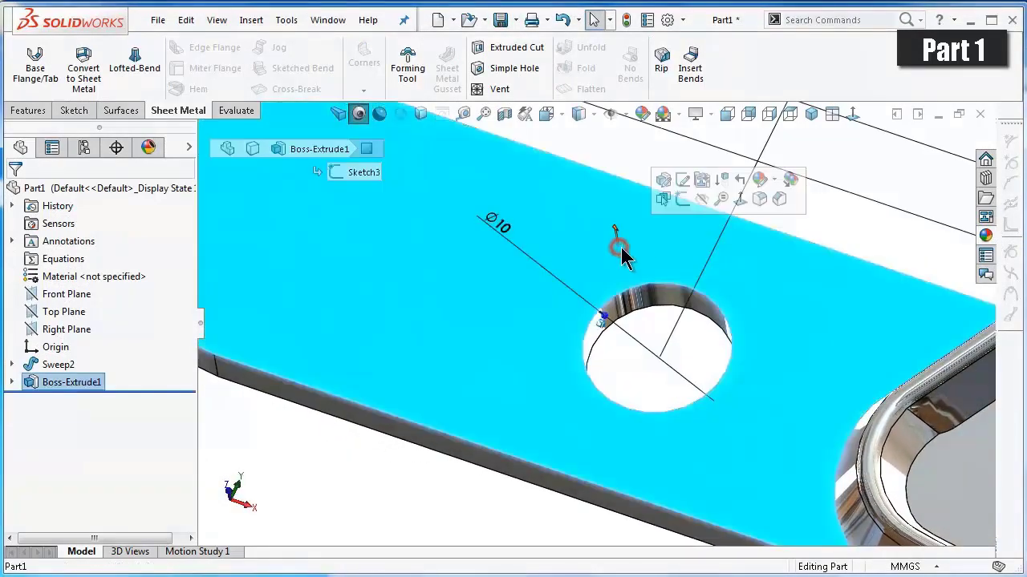
{"action": "left_click", "coordinate": [681, 200]}
{"action": "left_click", "coordinate": [852, 117]}
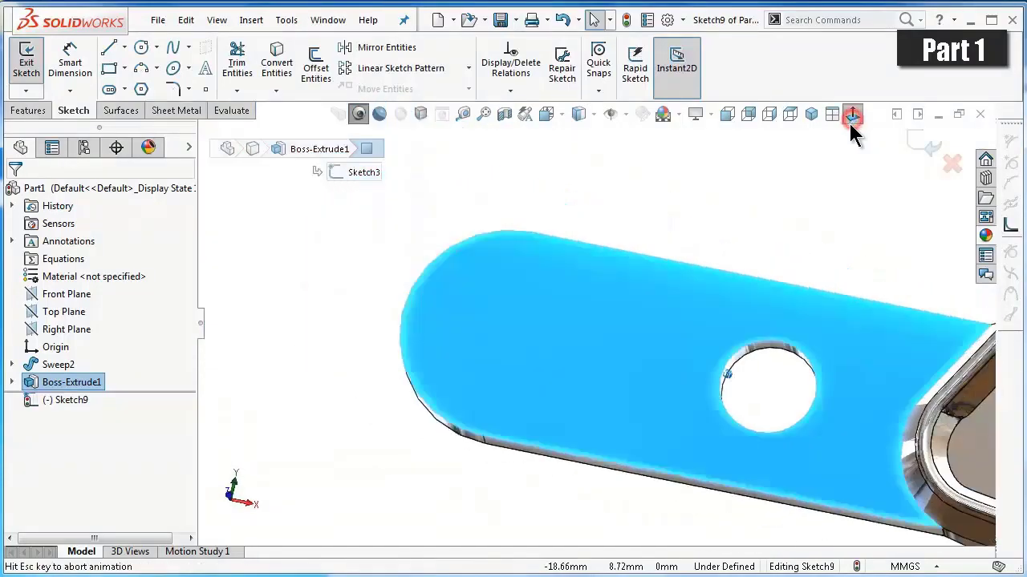
{"action": "left_click", "coordinate": [144, 46]}
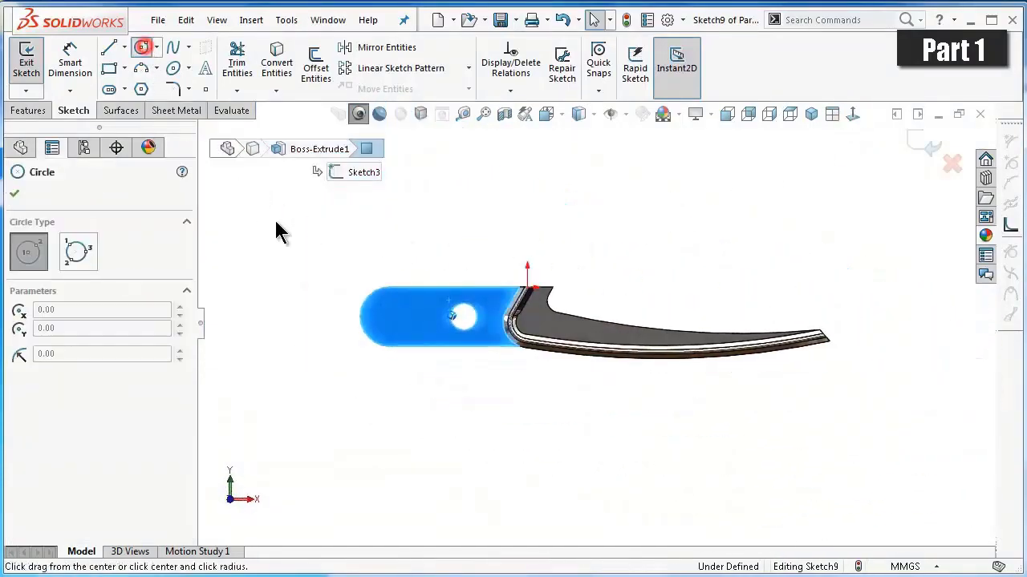
{"action": "scroll", "coordinate": [447, 327], "scroll_direction": "down", "scroll_amount": 2}
{"action": "scroll", "coordinate": [447, 327], "scroll_direction": "down", "scroll_amount": 2}
{"action": "scroll", "coordinate": [415, 335], "scroll_direction": "down", "scroll_amount": 3}
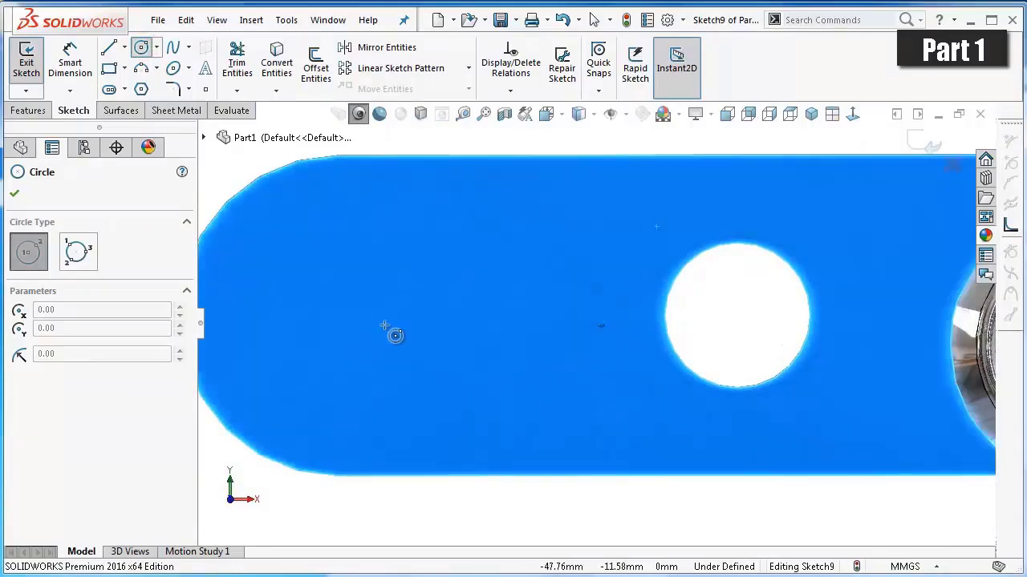
{"action": "left_click", "coordinate": [383, 323]}
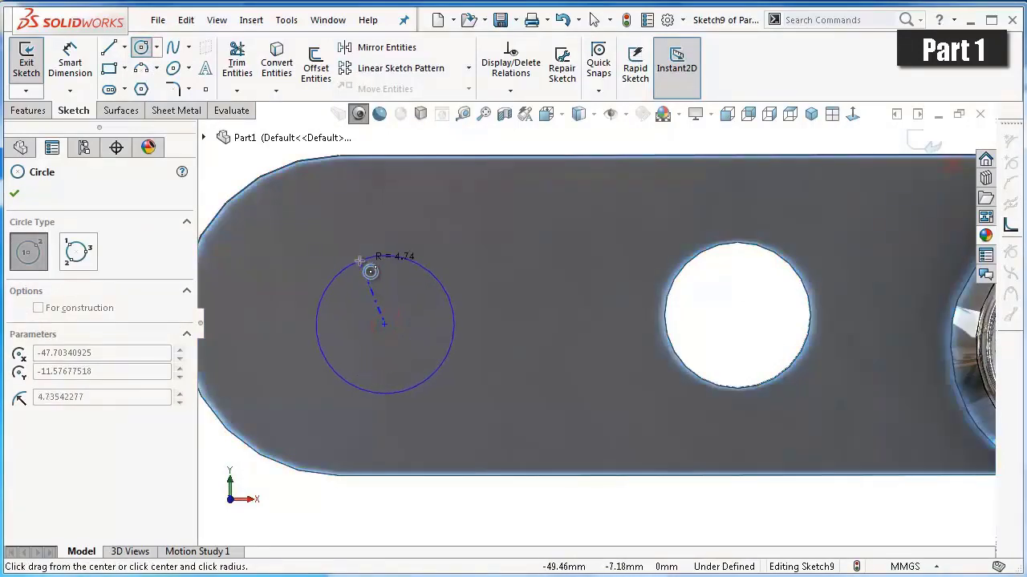
{"action": "left_click", "coordinate": [360, 260]}
{"action": "scroll", "coordinate": [506, 331], "scroll_direction": "up", "scroll_amount": 2}
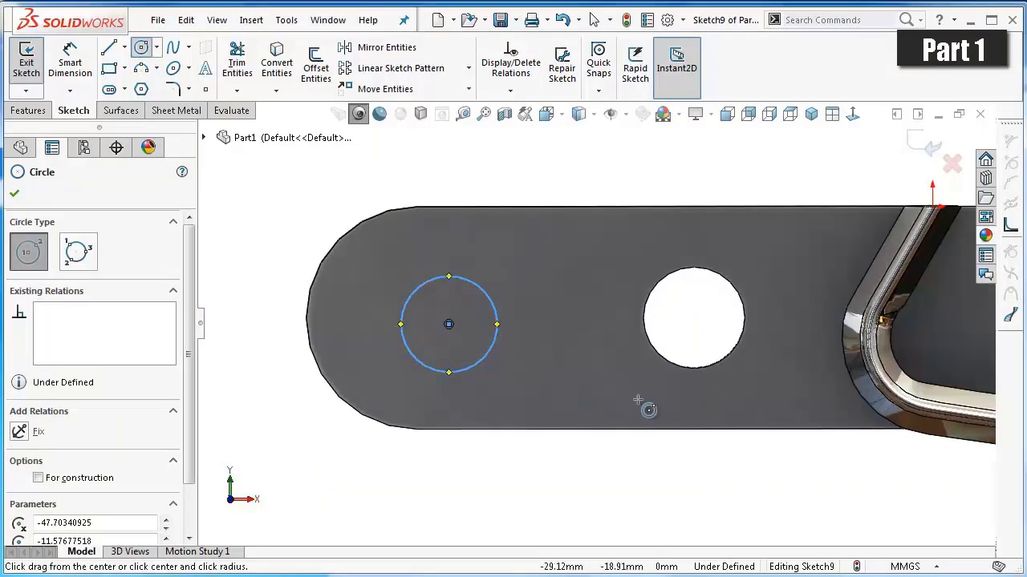
{"action": "key", "text": "Escape"}
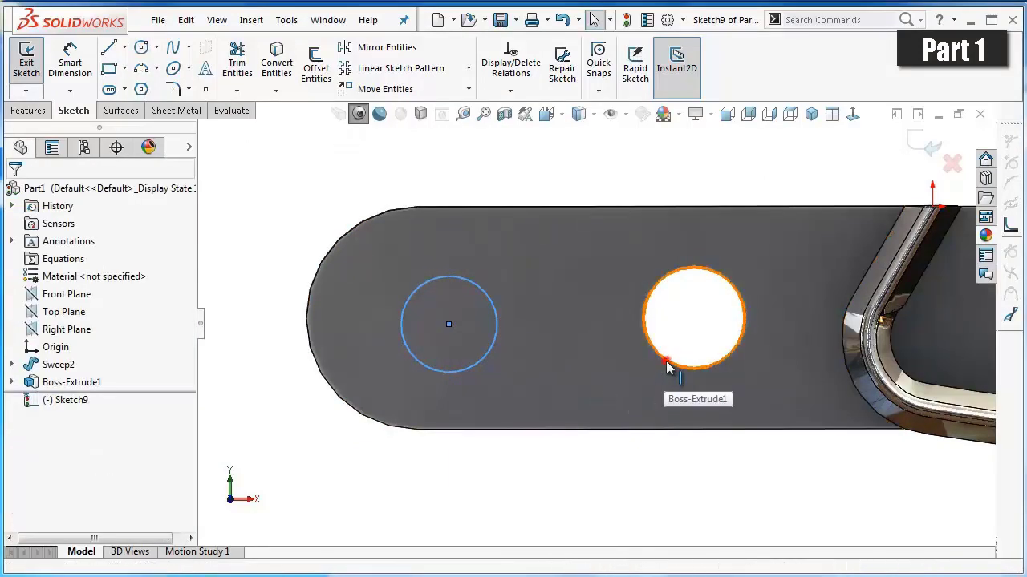
Convert the Ø10 hole's circular edge into the new sketch.
{"action": "left_click", "coordinate": [662, 359]}
{"action": "left_click", "coordinate": [268, 70]}
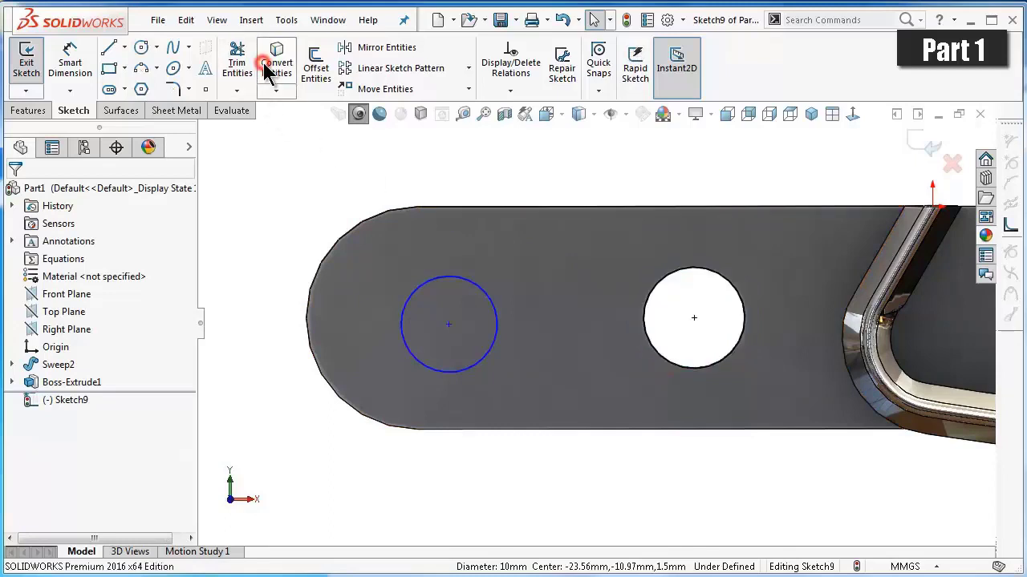
{"action": "left_click", "coordinate": [110, 71]}
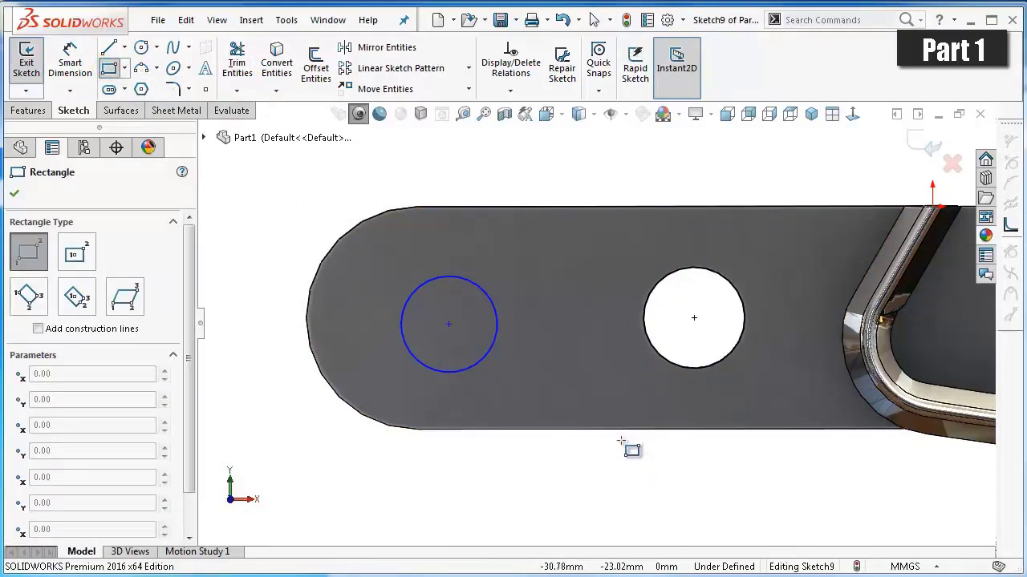
Draw a centre-point rectangle below the plate edge.
{"action": "left_click", "coordinate": [124, 69]}
{"action": "left_click", "coordinate": [128, 108]}
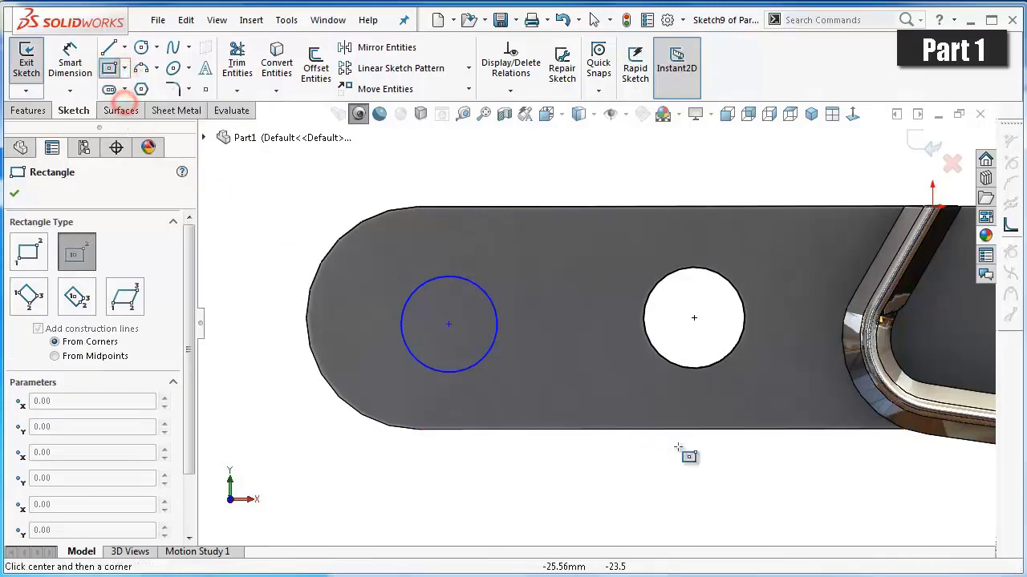
{"action": "left_click", "coordinate": [694, 487]}
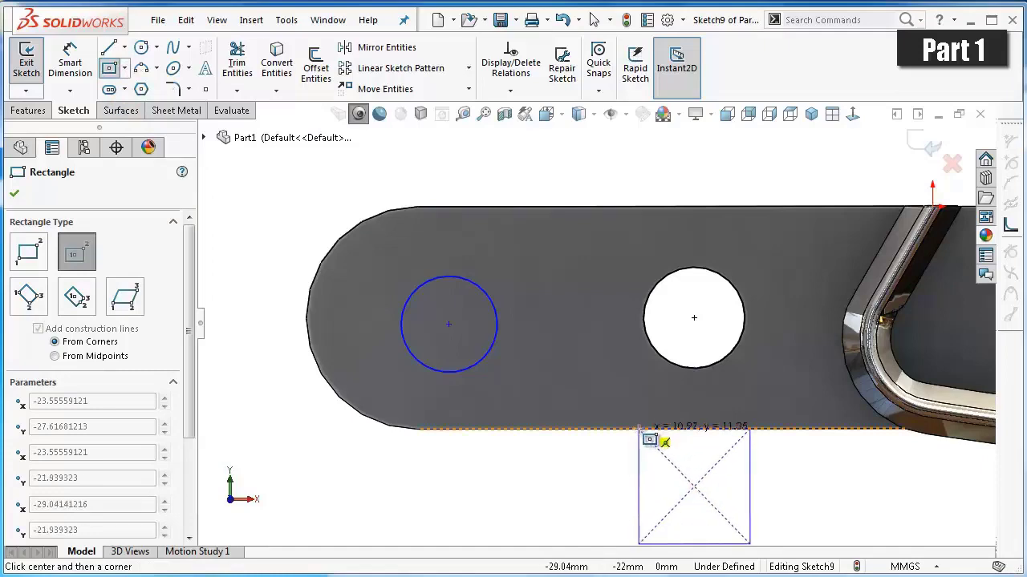
{"action": "left_click", "coordinate": [639, 430]}
{"action": "scroll", "coordinate": [591, 479], "scroll_direction": "up", "scroll_amount": 3}
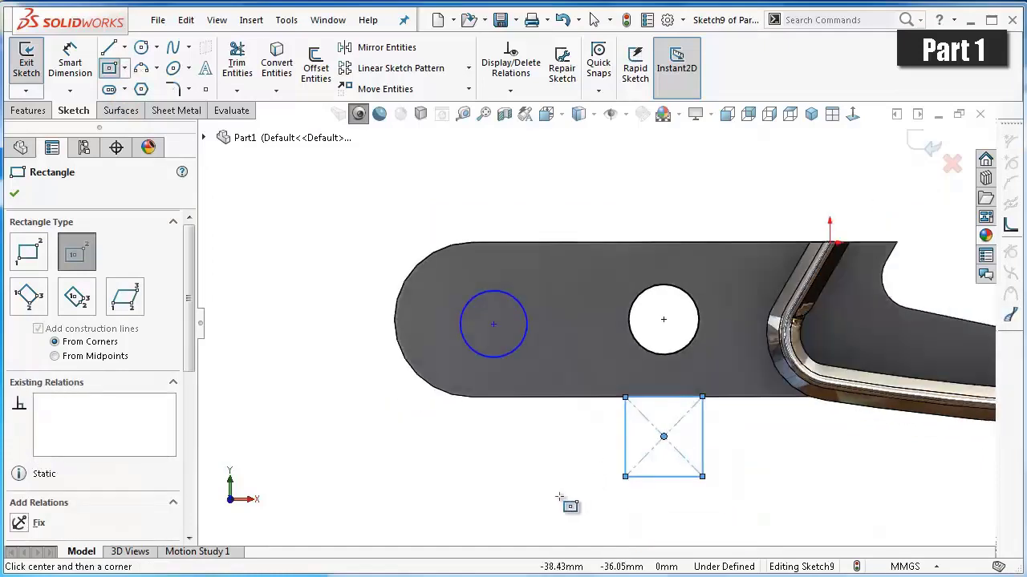
Dimension the rectangle to 16.50 wide and 6.50 high.
{"action": "right_click_drag", "start_coordinate": [559, 497], "coordinate": [556, 413]}
{"action": "left_click", "coordinate": [661, 477]}
{"action": "left_click", "coordinate": [649, 499]}
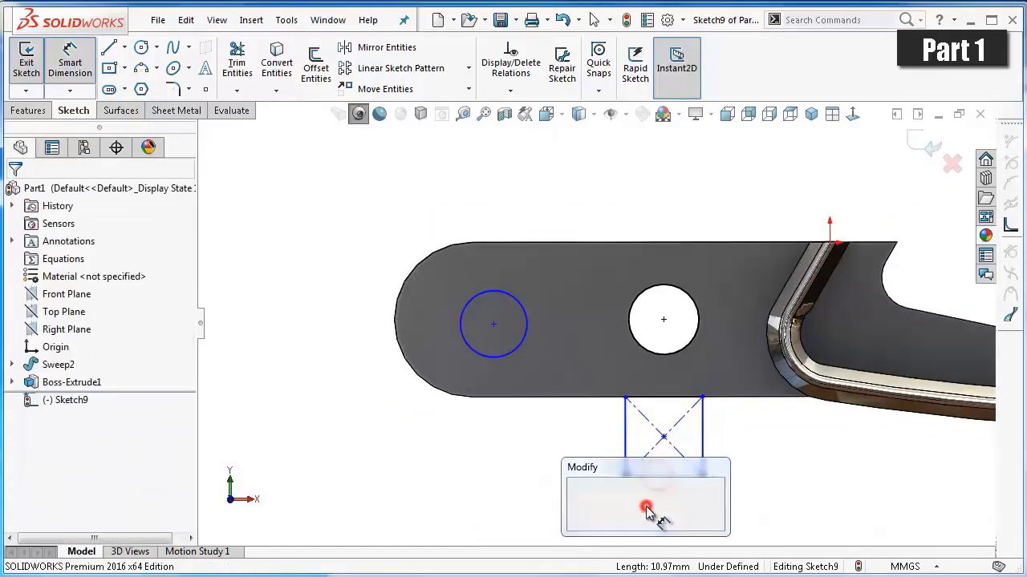
{"action": "type", "text": "16.5"}
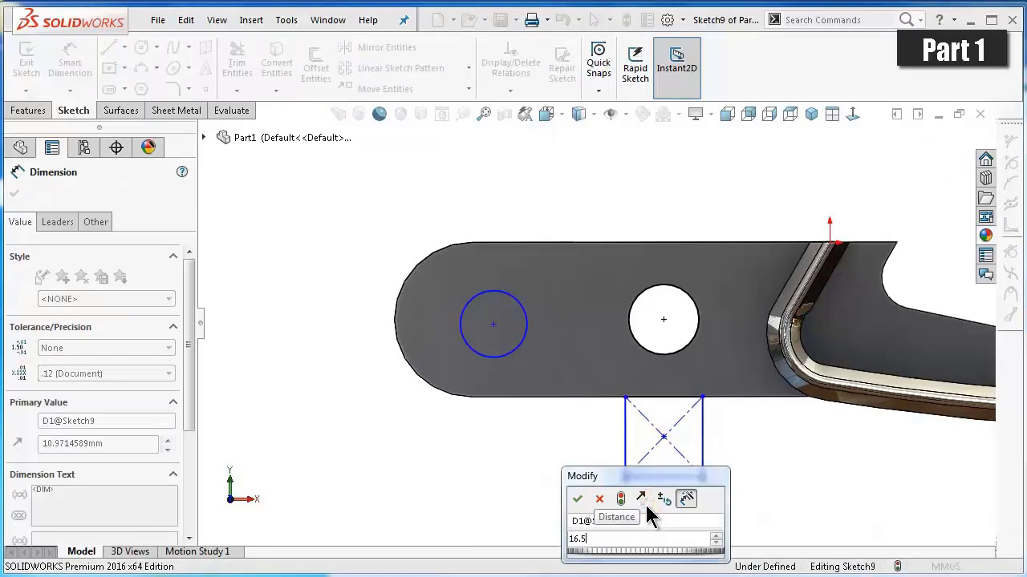
{"action": "key", "text": "Return"}
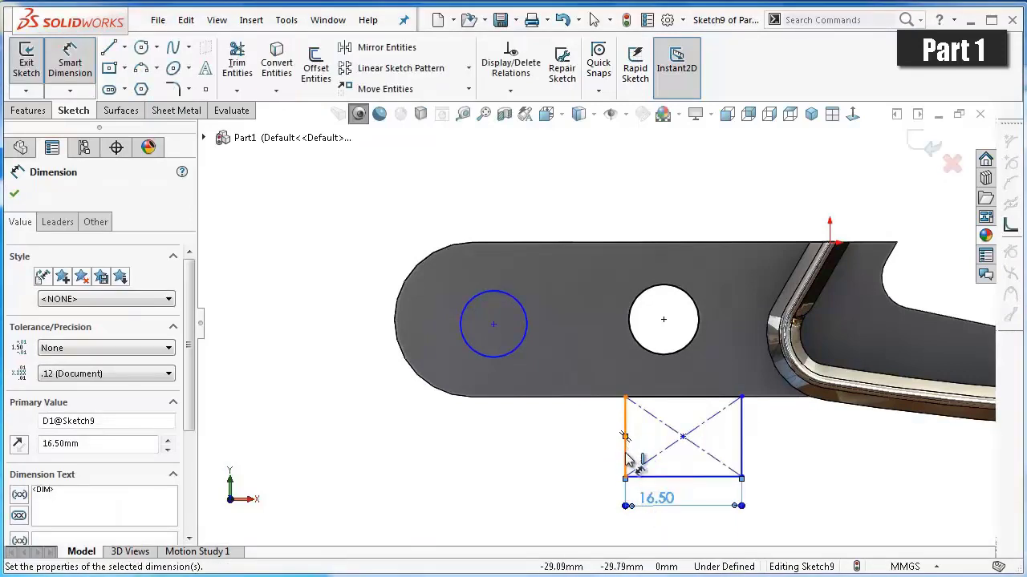
{"action": "left_click", "coordinate": [626, 457]}
{"action": "left_click", "coordinate": [589, 449]}
{"action": "type", "text": "6."}
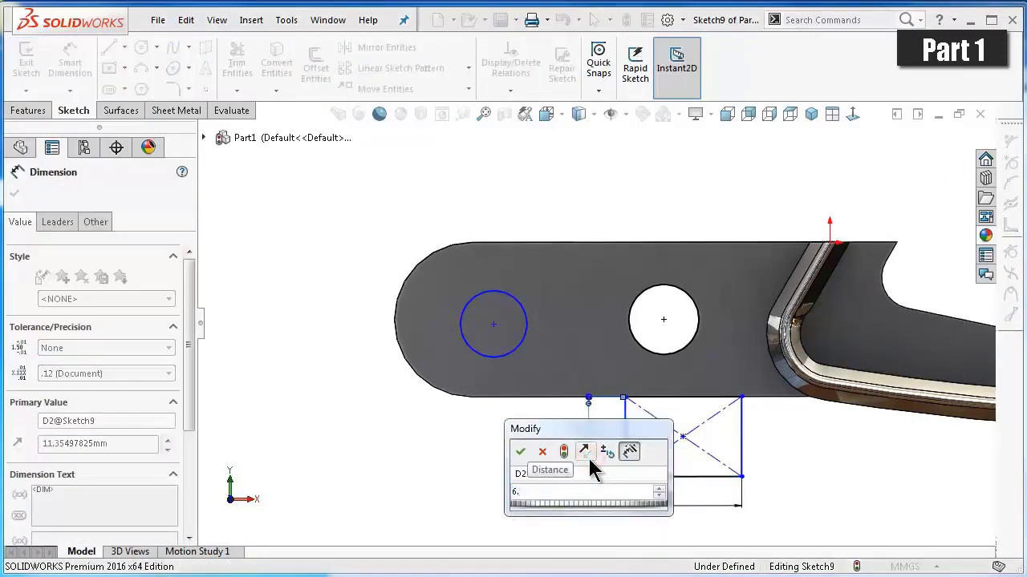
{"action": "type", "text": "5"}
{"action": "key", "text": "Return"}
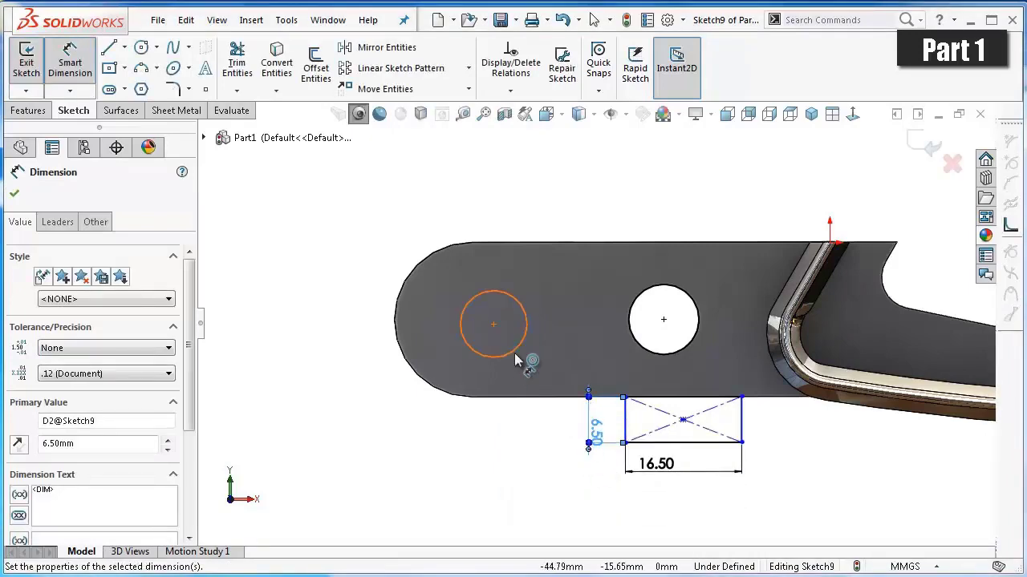
Dimension the left circle Ø10 and make it concentric with the plate's rounded end.
{"action": "left_click", "coordinate": [514, 357]}
{"action": "left_click", "coordinate": [388, 358]}
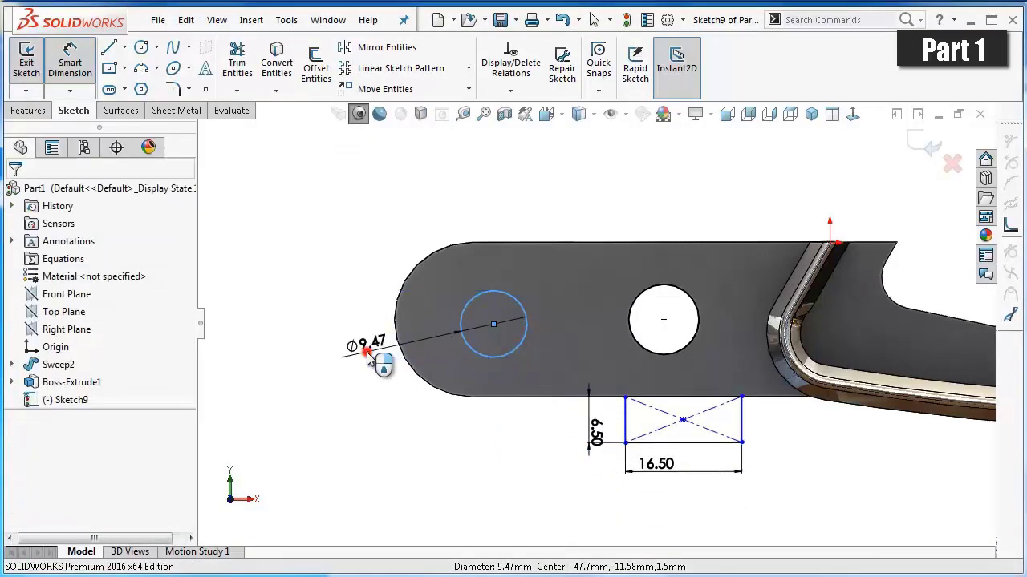
{"action": "type", "text": "1"}
{"action": "key", "text": "Return"}
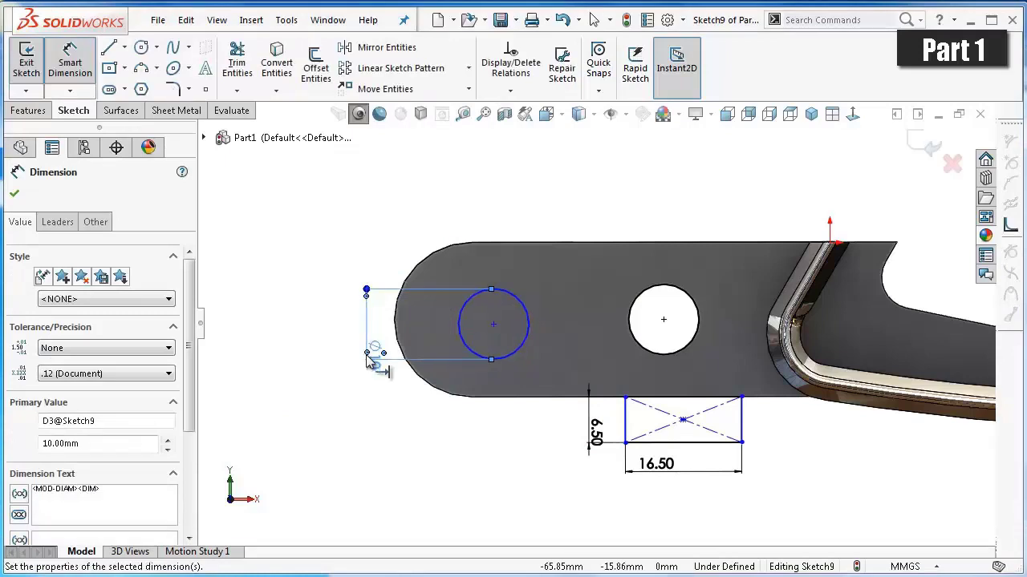
{"action": "left_click", "coordinate": [314, 419]}
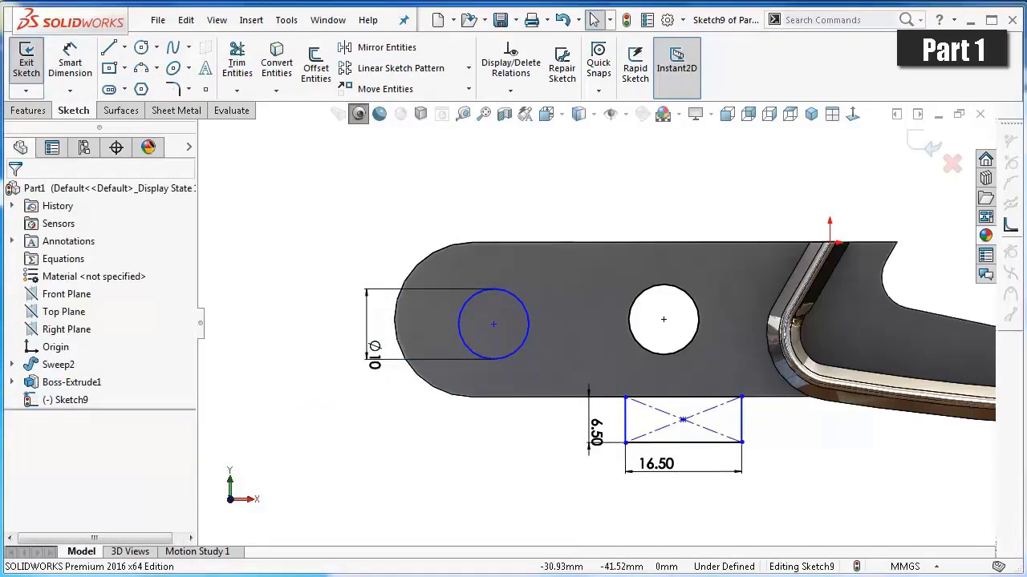
{"action": "left_click", "coordinate": [493, 324]}
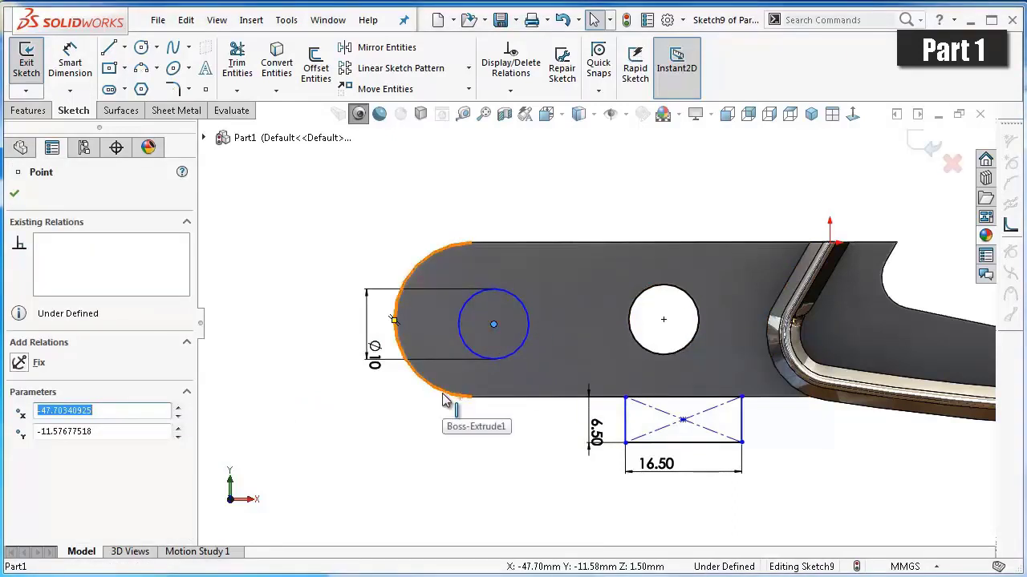
{"action": "left_click", "coordinate": [417, 424]}
{"action": "left_click", "coordinate": [493, 359]}
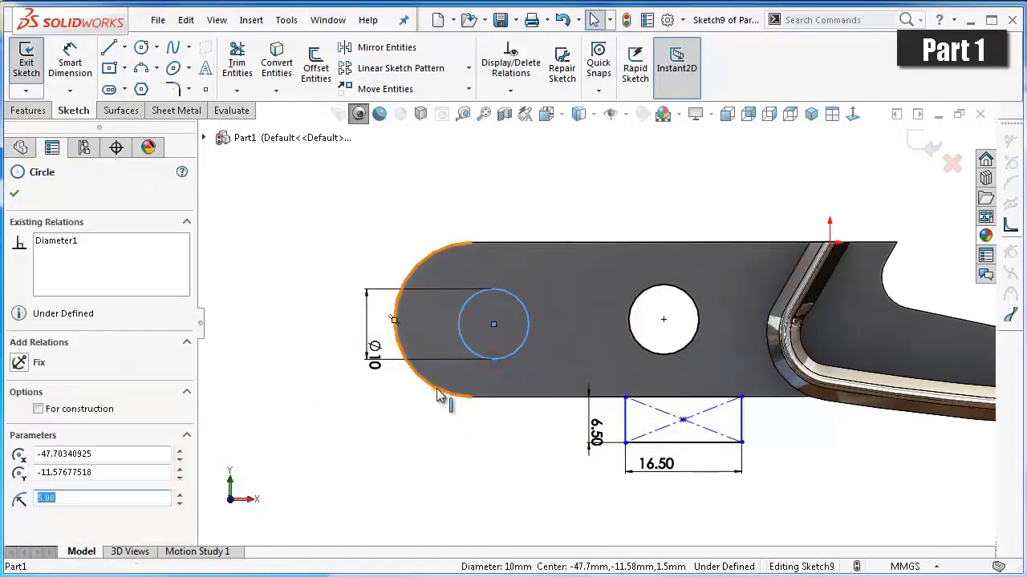
{"action": "left_click", "coordinate": [437, 394], "text": "ctrl"}
{"action": "left_click", "coordinate": [520, 321]}
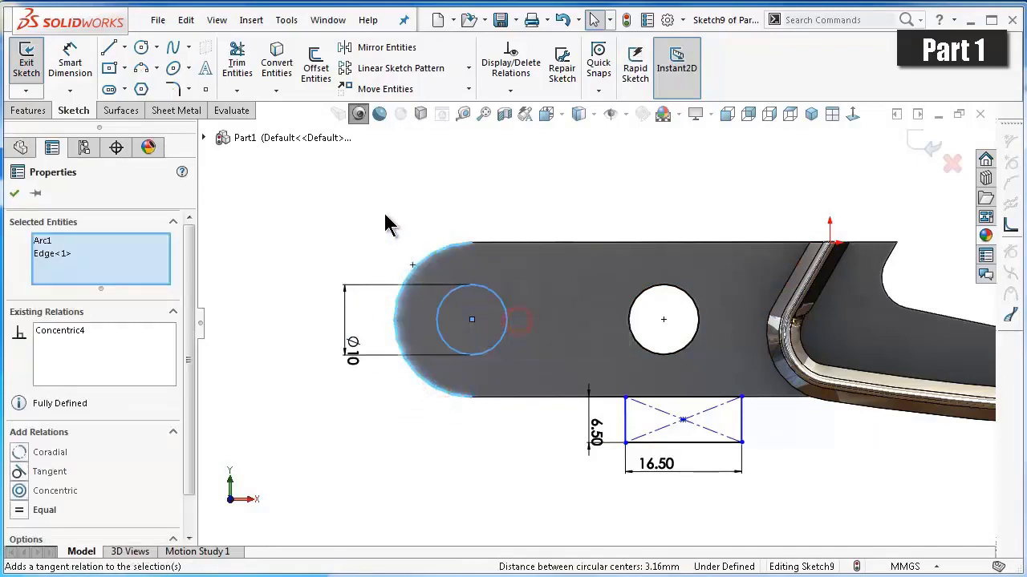
{"action": "left_click", "coordinate": [385, 225]}
Add a Vertical relation aligning the rectangle centre under the hole centre.
{"action": "scroll", "coordinate": [700, 322], "scroll_direction": "down", "scroll_amount": 3}
{"action": "scroll", "coordinate": [607, 439], "scroll_direction": "up", "scroll_amount": 3}
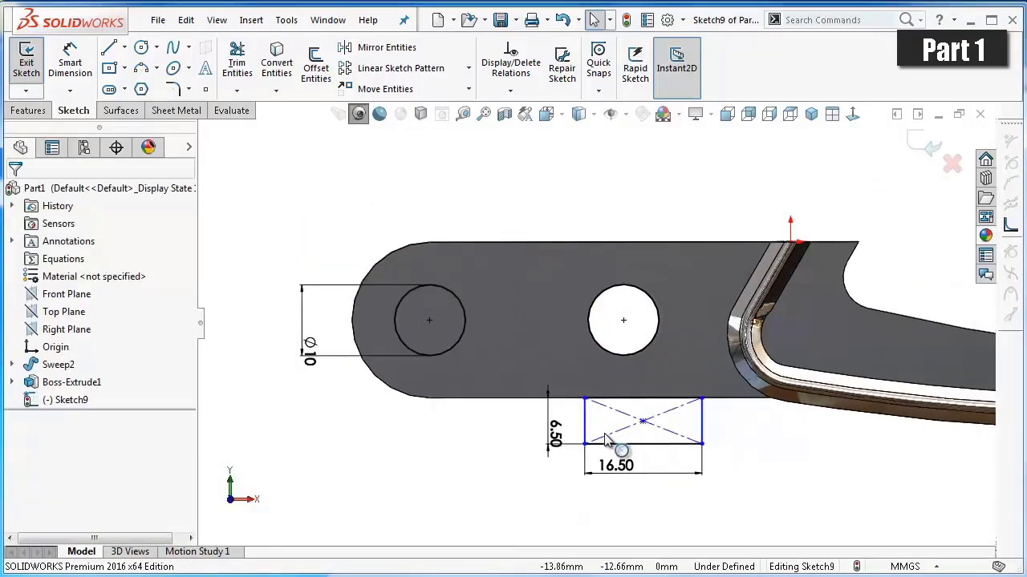
{"action": "left_click", "coordinate": [642, 421]}
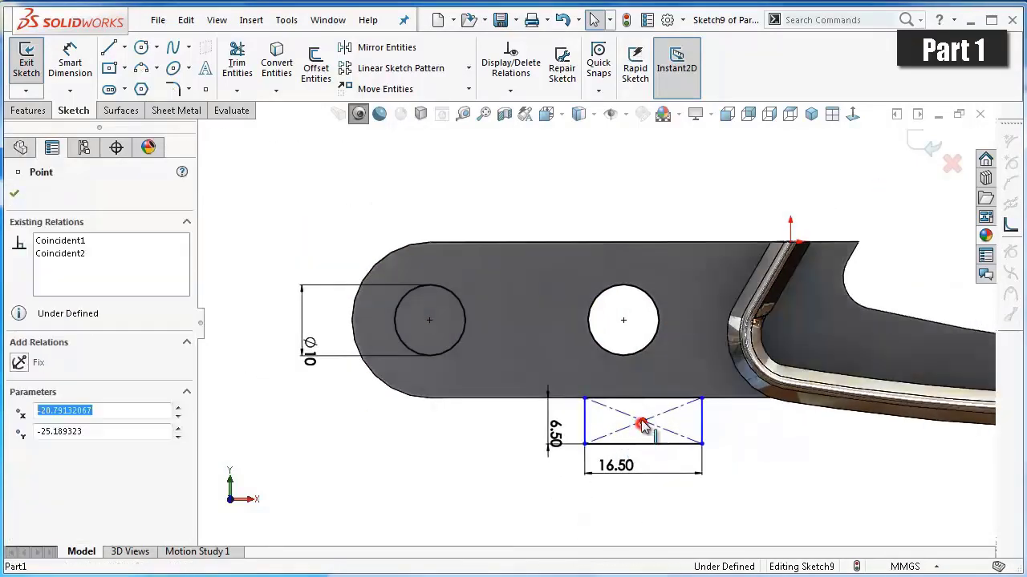
{"action": "left_click", "coordinate": [623, 320], "text": "ctrl"}
{"action": "left_click", "coordinate": [687, 253]}
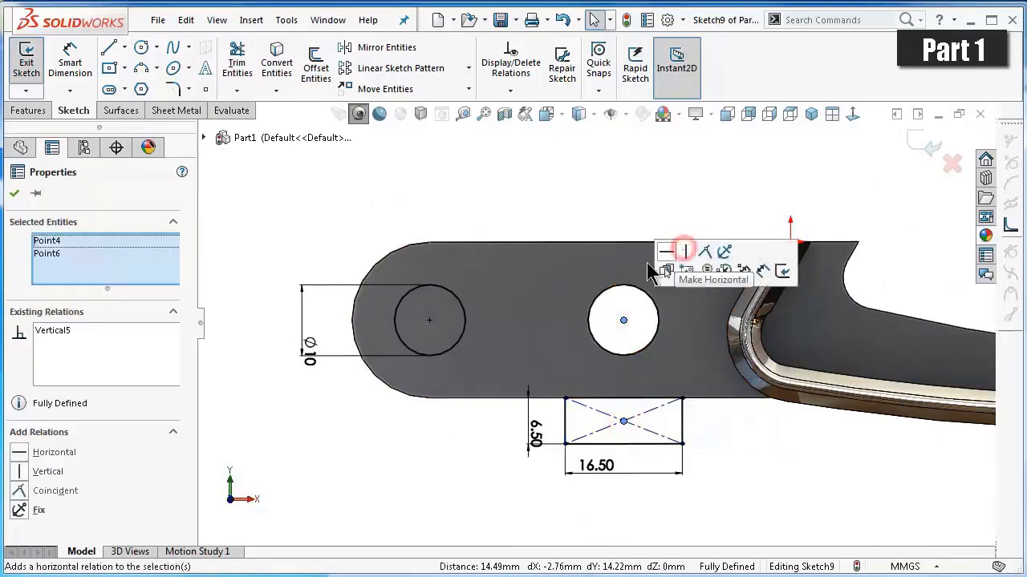
{"action": "left_click", "coordinate": [459, 477]}
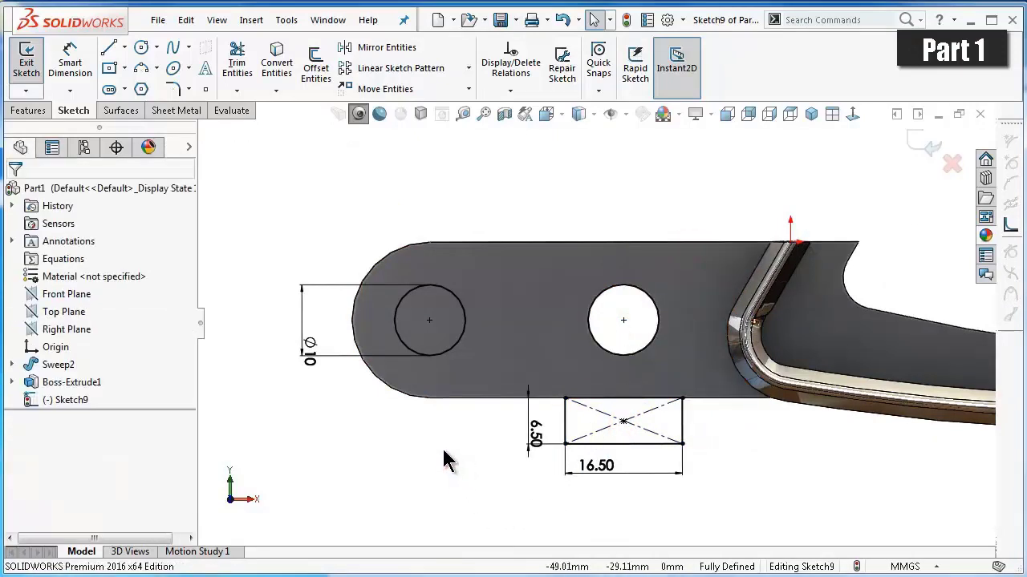
{"action": "key", "text": "Up"}
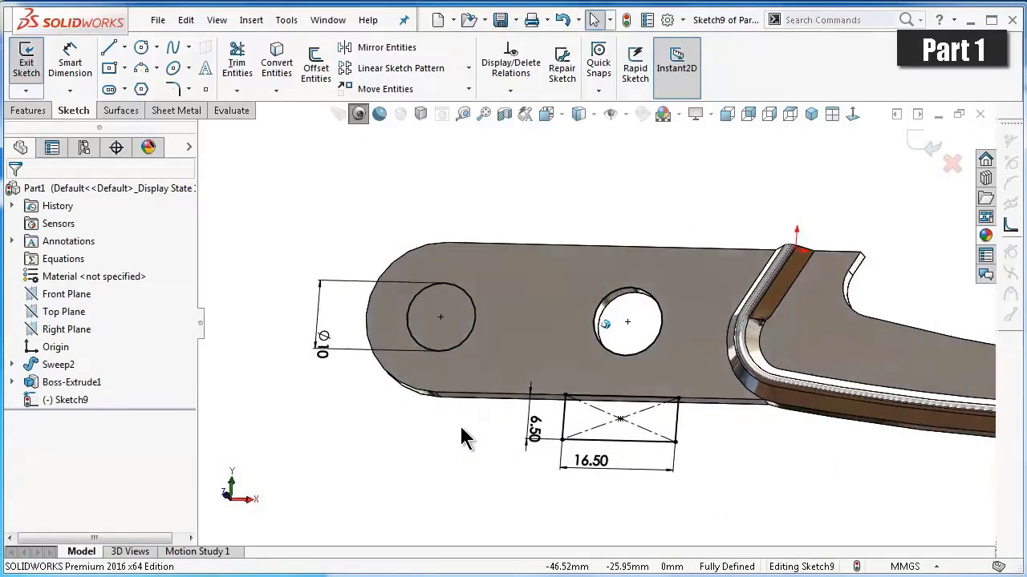
{"action": "key", "text": "Left"}
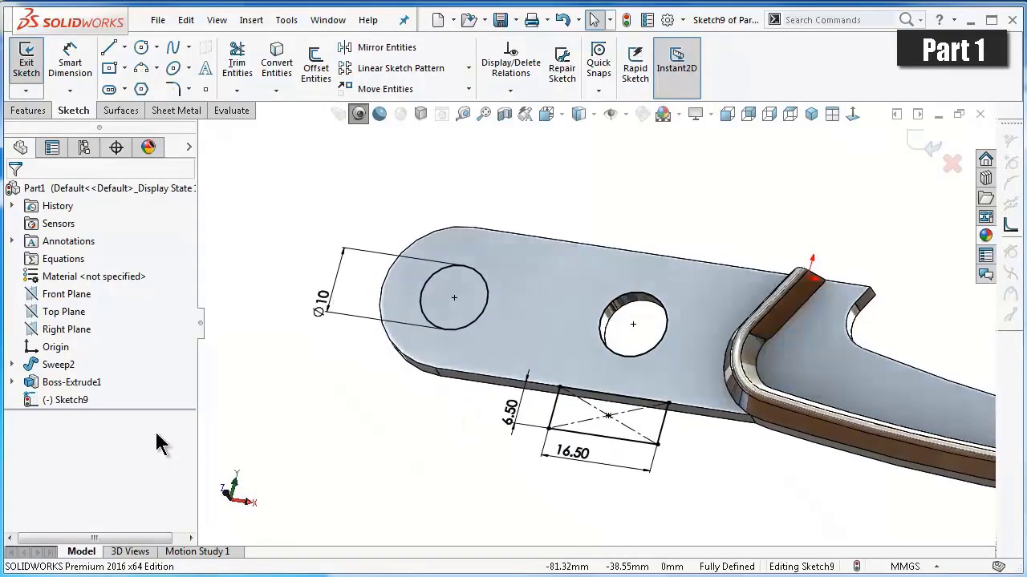
{"action": "left_click", "coordinate": [48, 203]}
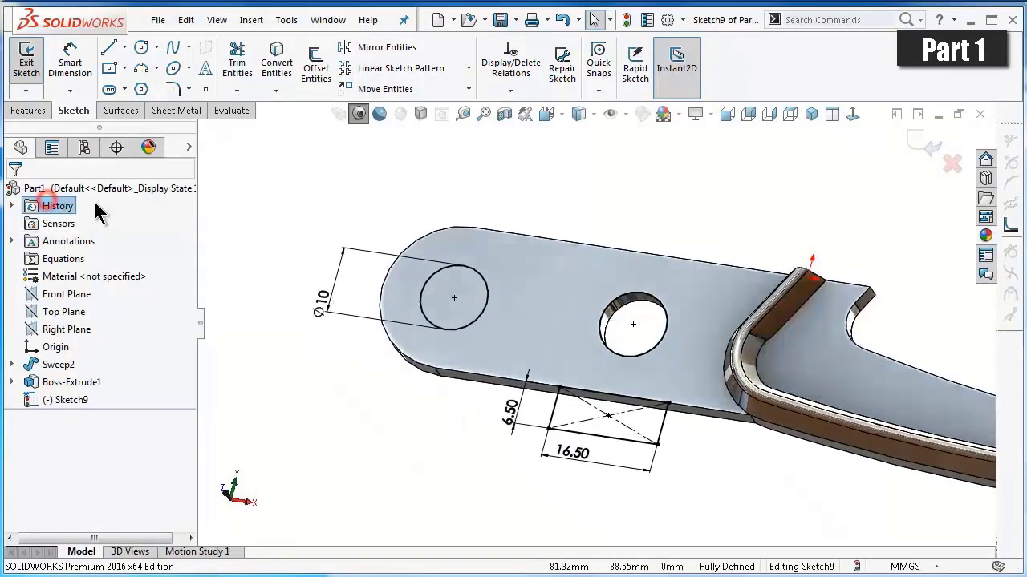
Set up a 3.00 mm thin-feature Boss-Extrude of Sketch9 using only the hole's circle contour.
{"action": "left_click", "coordinate": [30, 110]}
{"action": "left_click", "coordinate": [34, 67]}
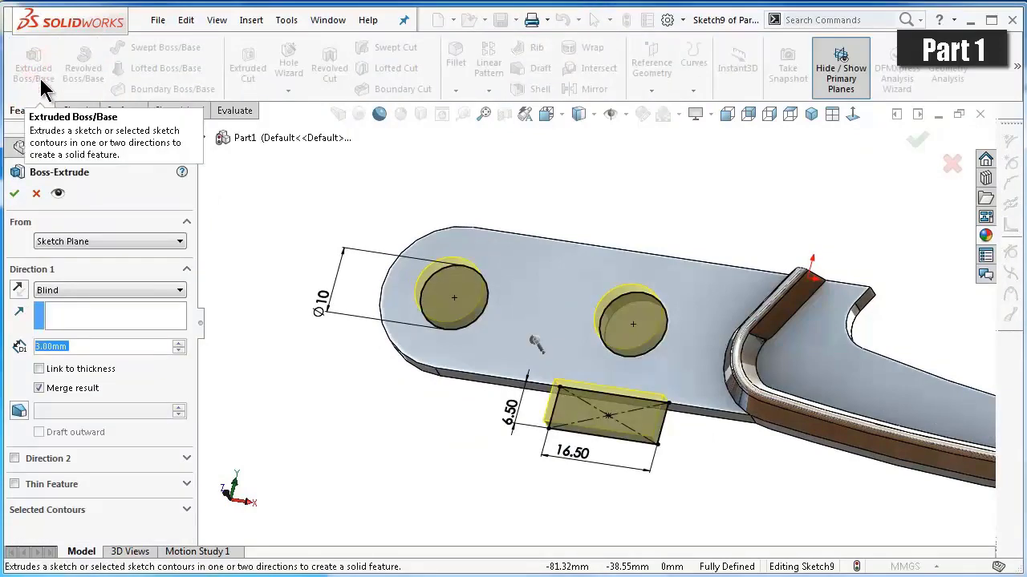
{"action": "left_click", "coordinate": [16, 485]}
{"action": "left_click_drag", "start_coordinate": [187, 446], "coordinate": [192, 510]}
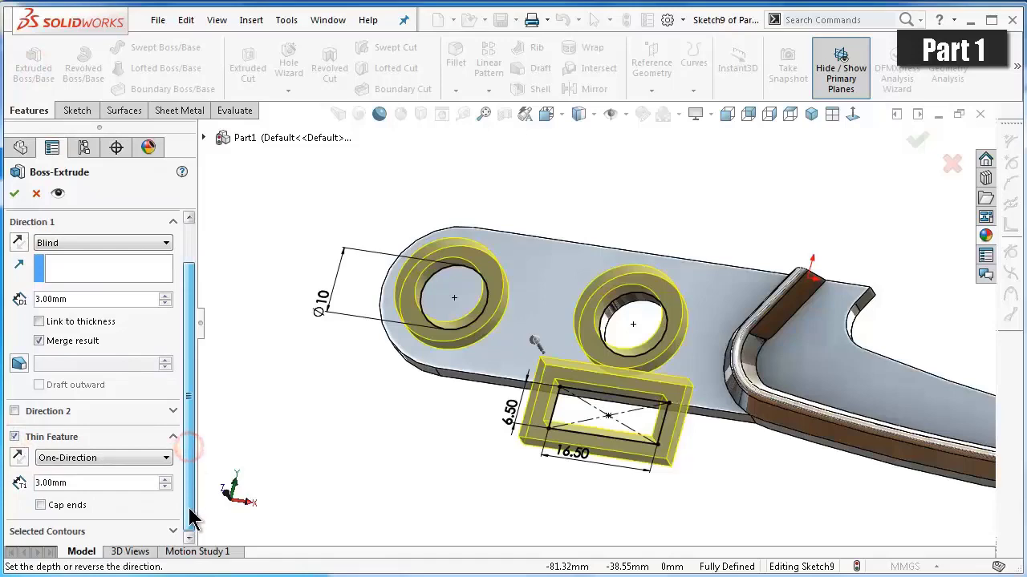
{"action": "left_click", "coordinate": [174, 532]}
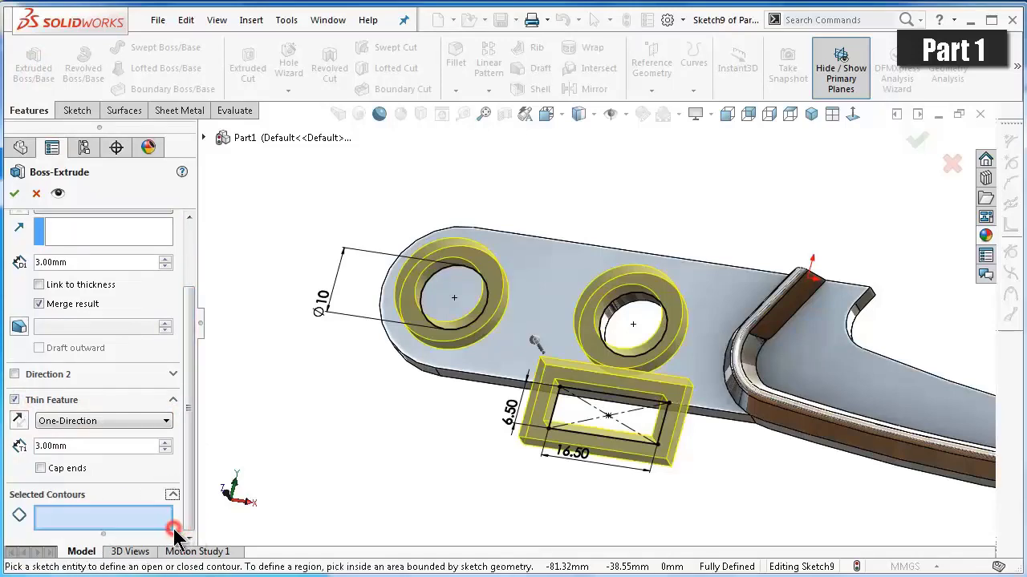
{"action": "left_click", "coordinate": [657, 346]}
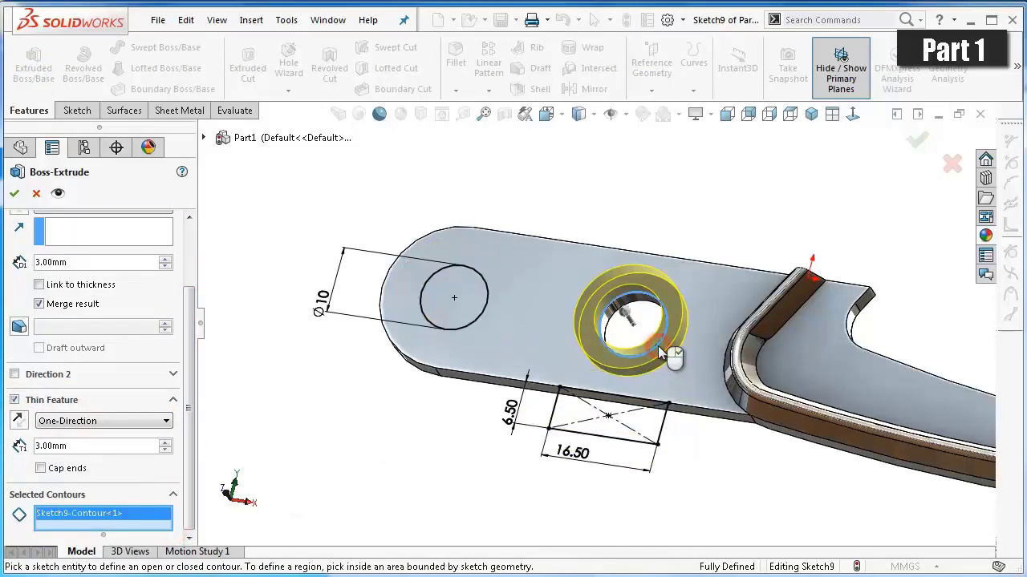
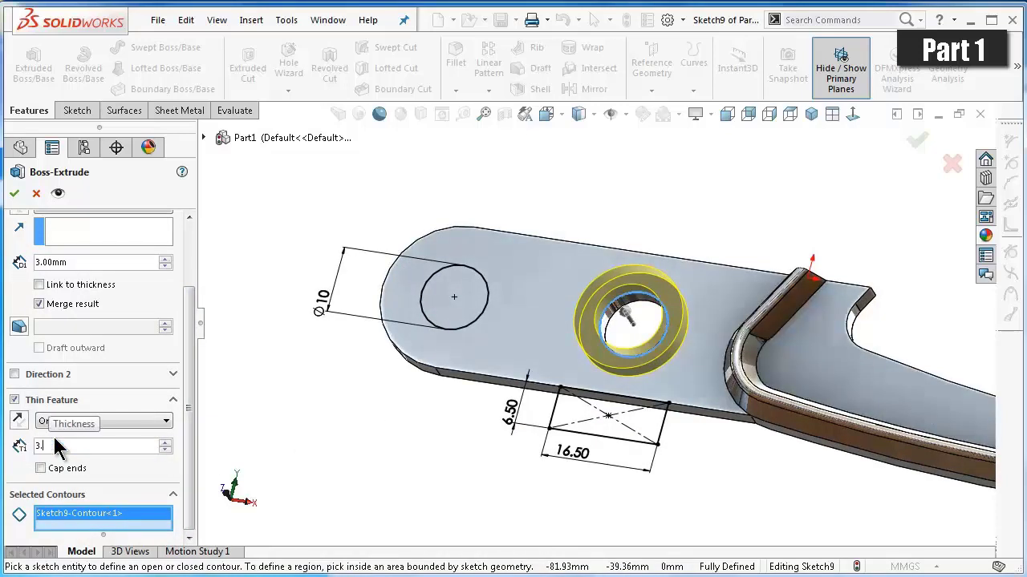
Finish the thin-wall extrusion around the centre hole with a 3.5 mm wall.
{"action": "key", "text": "Return"}
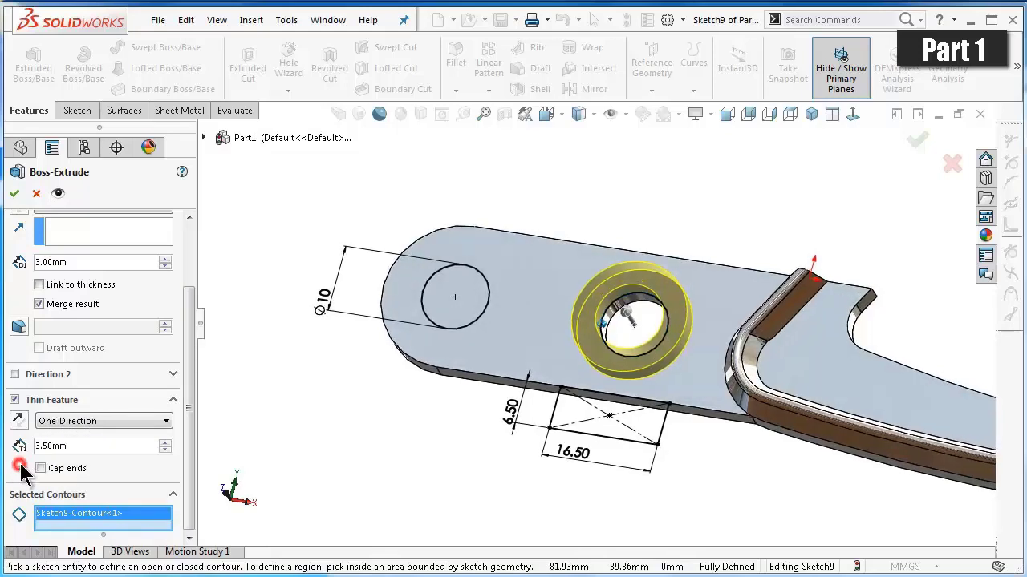
{"action": "scroll", "coordinate": [187, 339], "scroll_direction": "up", "scroll_amount": 3}
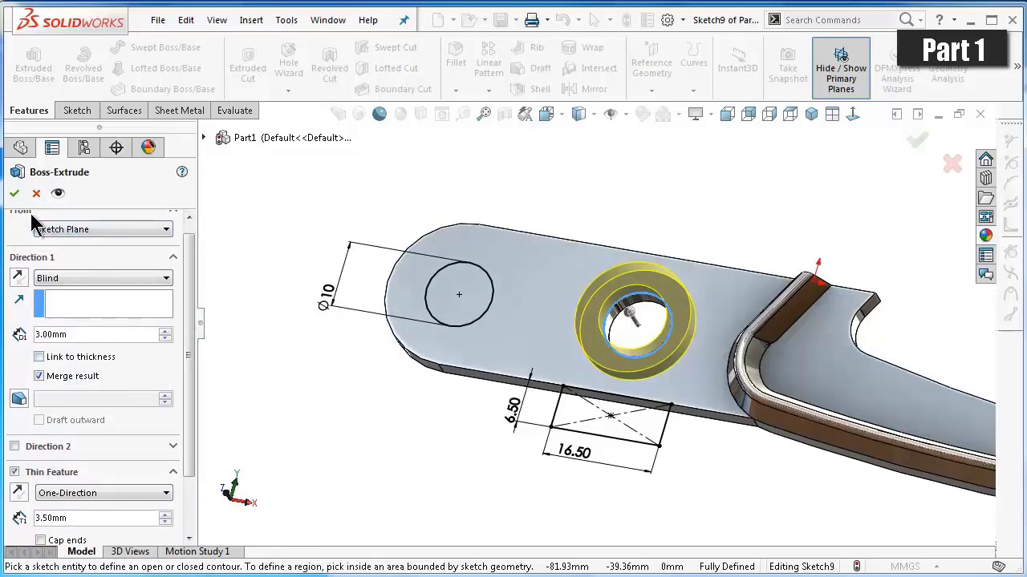
{"action": "left_click", "coordinate": [14, 194]}
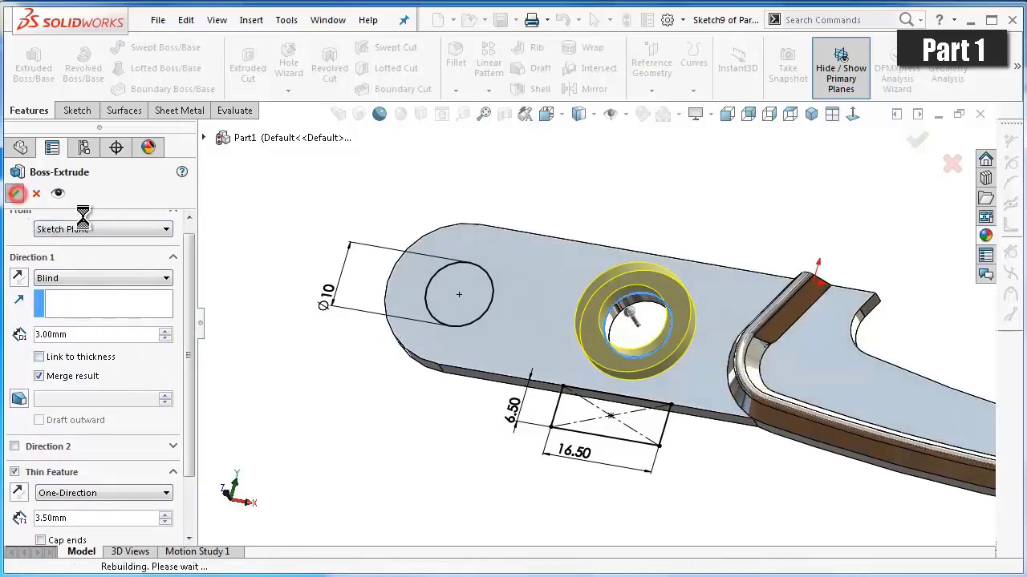
Extrude Sketch9's 10 mm circle into a 6 mm boss at the lever's end.
{"action": "left_click", "coordinate": [312, 406]}
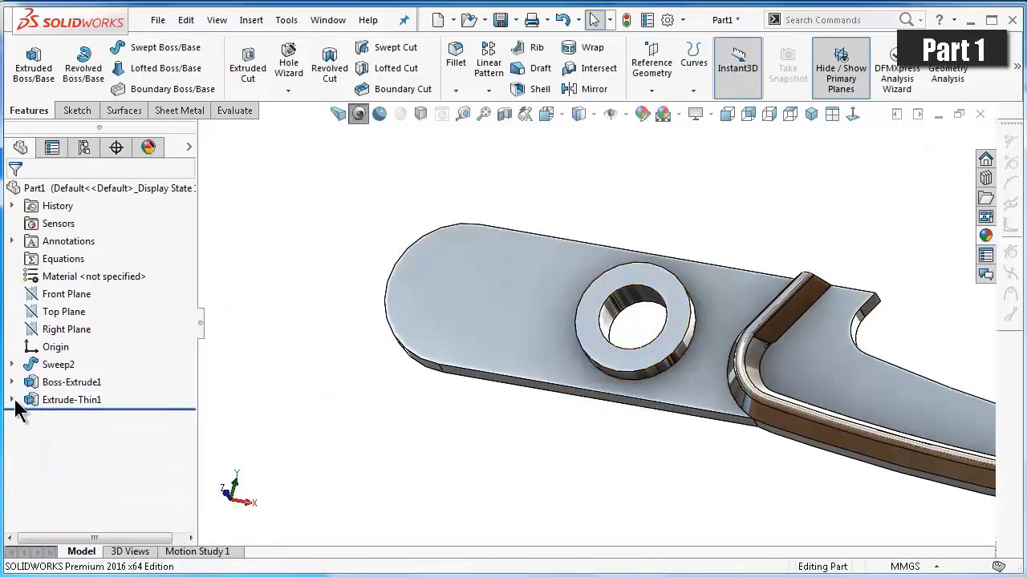
{"action": "left_click", "coordinate": [11, 399]}
{"action": "left_click", "coordinate": [76, 417]}
{"action": "left_click", "coordinate": [86, 401]}
{"action": "left_click", "coordinate": [234, 393]}
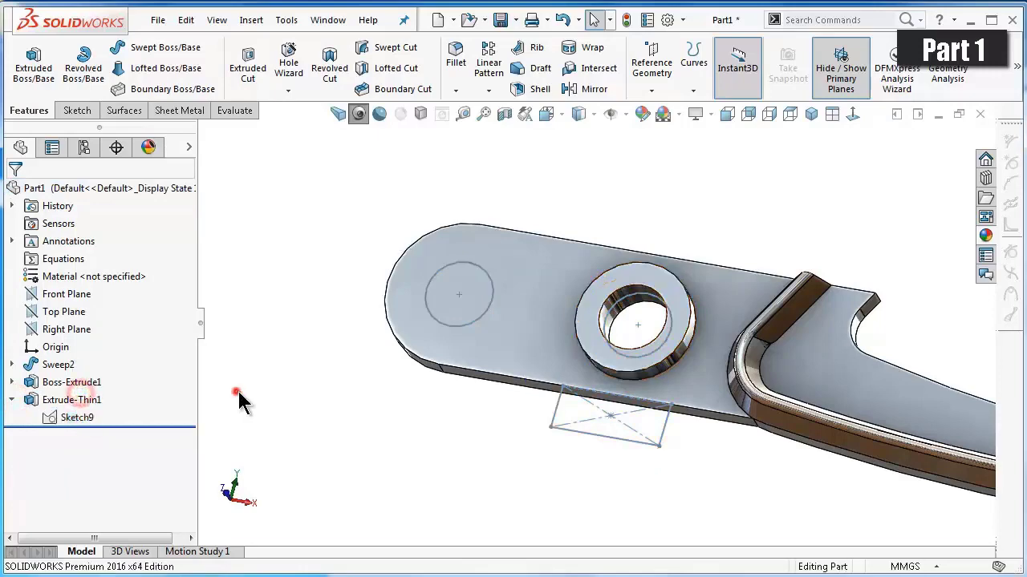
{"action": "left_click", "coordinate": [484, 315]}
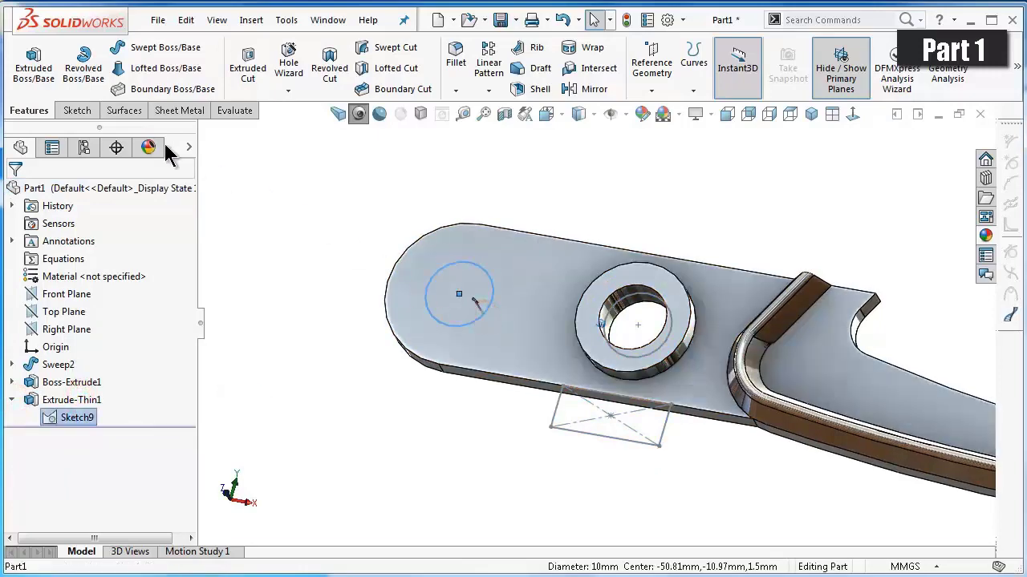
{"action": "left_click", "coordinate": [46, 68]}
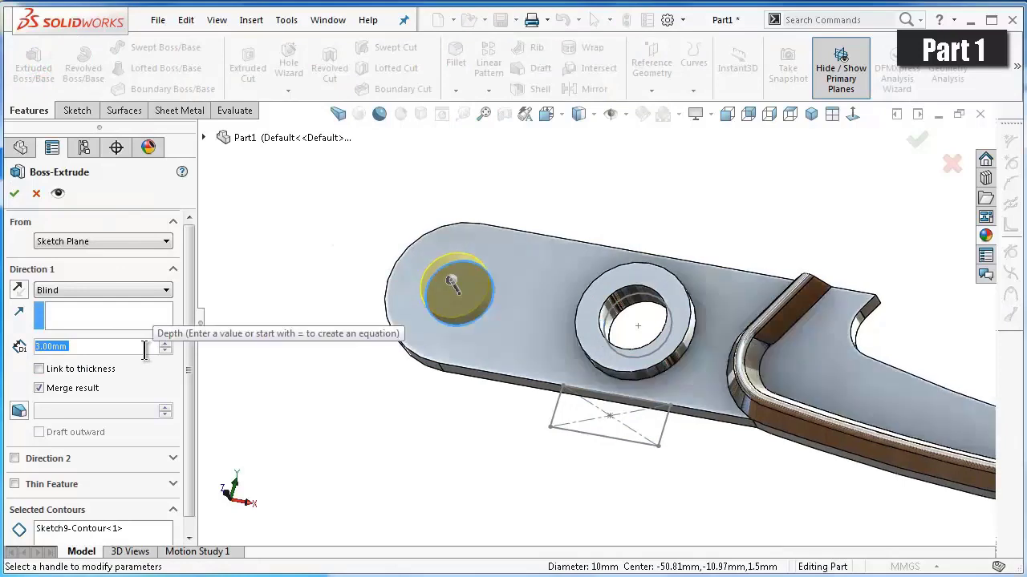
{"action": "type", "text": "6"}
{"action": "key", "text": "Return"}
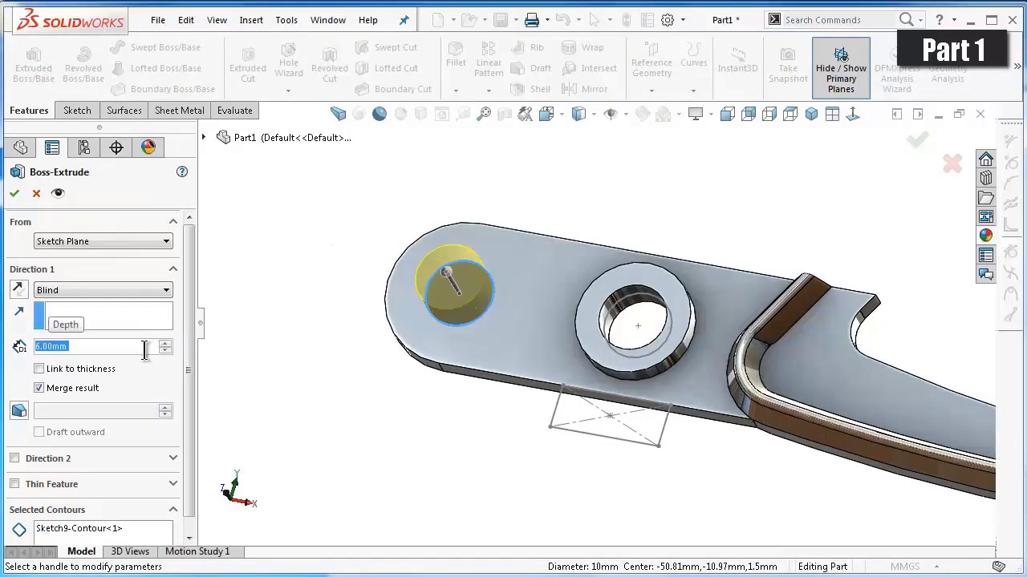
{"action": "left_click", "coordinate": [14, 193]}
{"action": "left_click", "coordinate": [436, 449]}
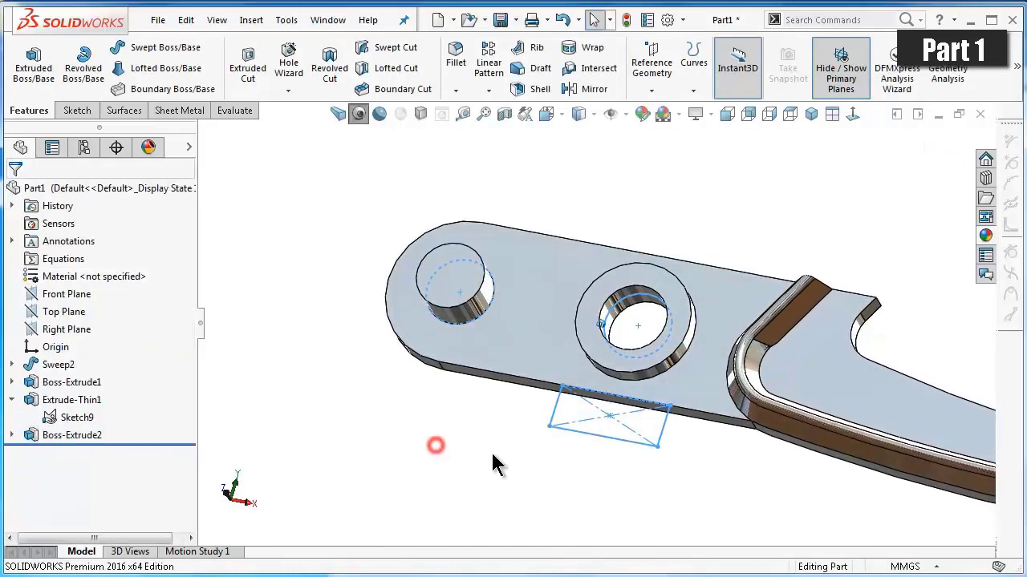
{"action": "left_click", "coordinate": [576, 432]}
Extrude the Sketch9 rectangle 3 mm, direction reversed, to form the tab.
{"action": "left_click", "coordinate": [419, 443]}
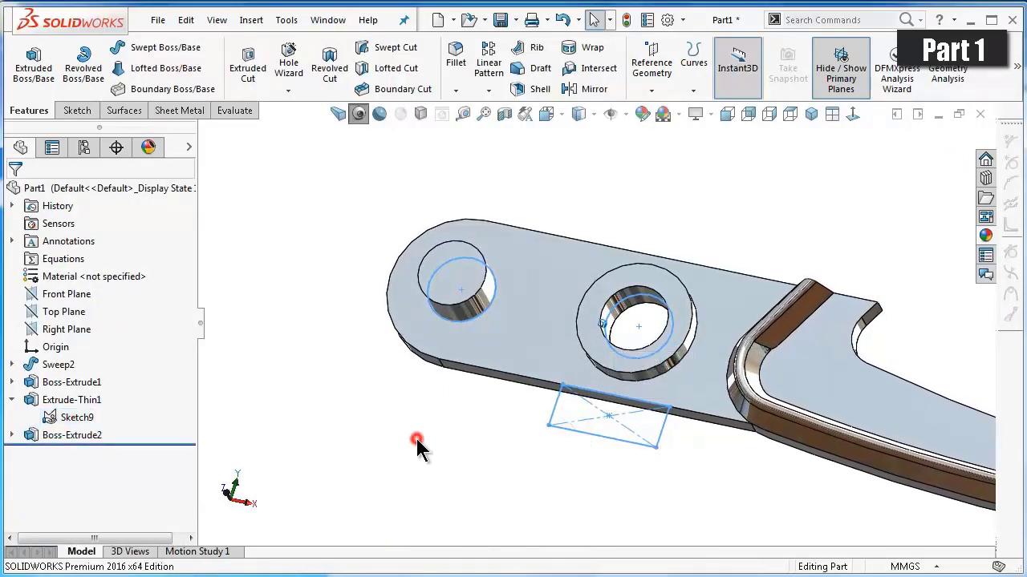
{"action": "left_click", "coordinate": [550, 425]}
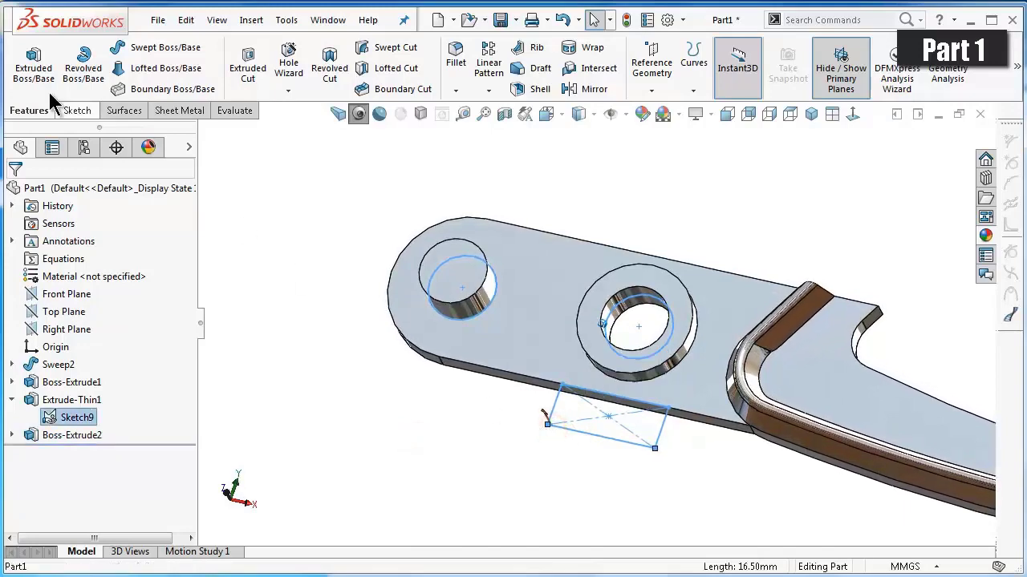
{"action": "left_click", "coordinate": [28, 64]}
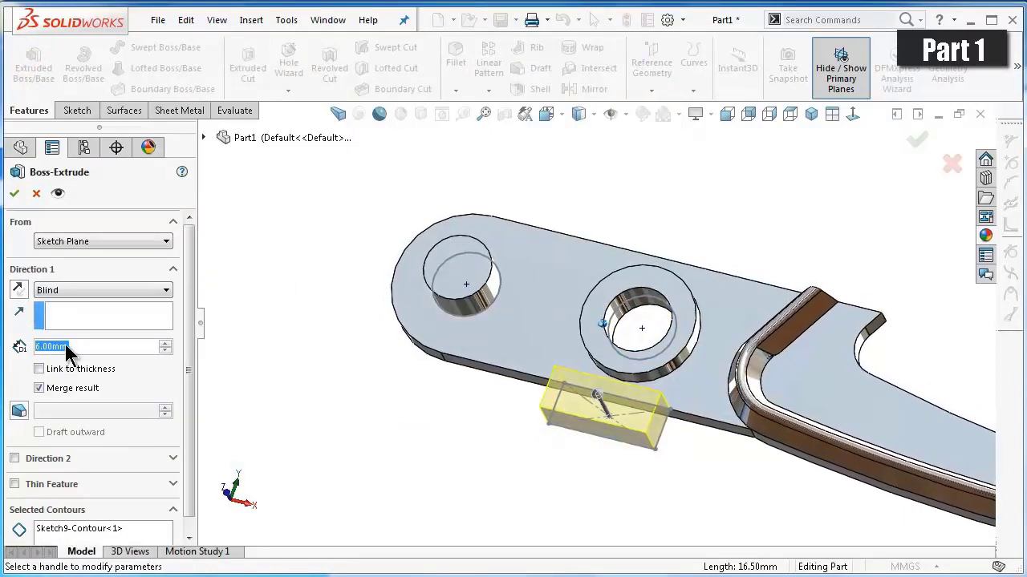
{"action": "type", "text": "3"}
{"action": "key", "text": "Return"}
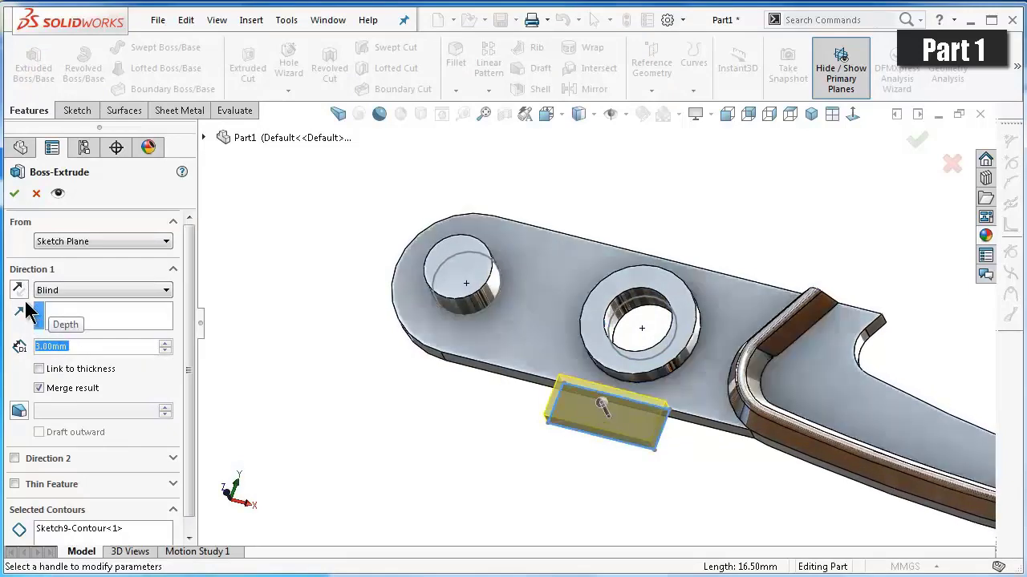
{"action": "left_click", "coordinate": [18, 290]}
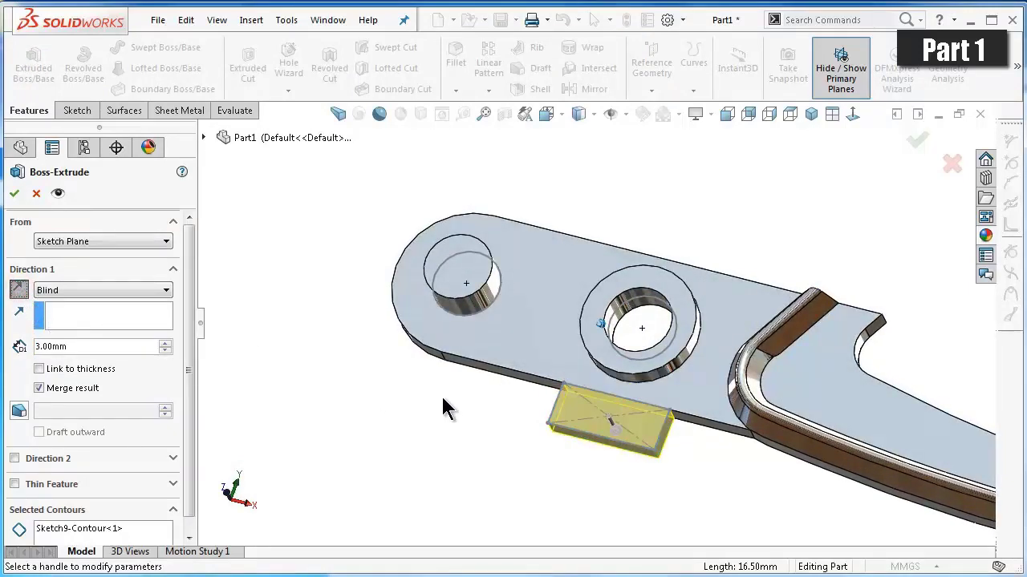
{"action": "middle_click_drag", "start_coordinate": [447, 408], "coordinate": [434, 327]}
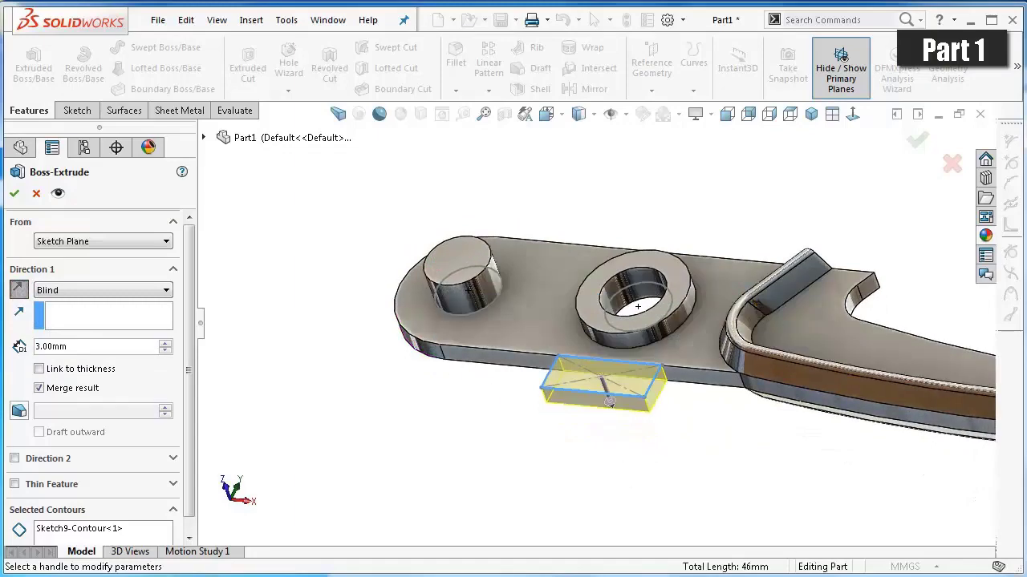
{"action": "left_click", "coordinate": [14, 194]}
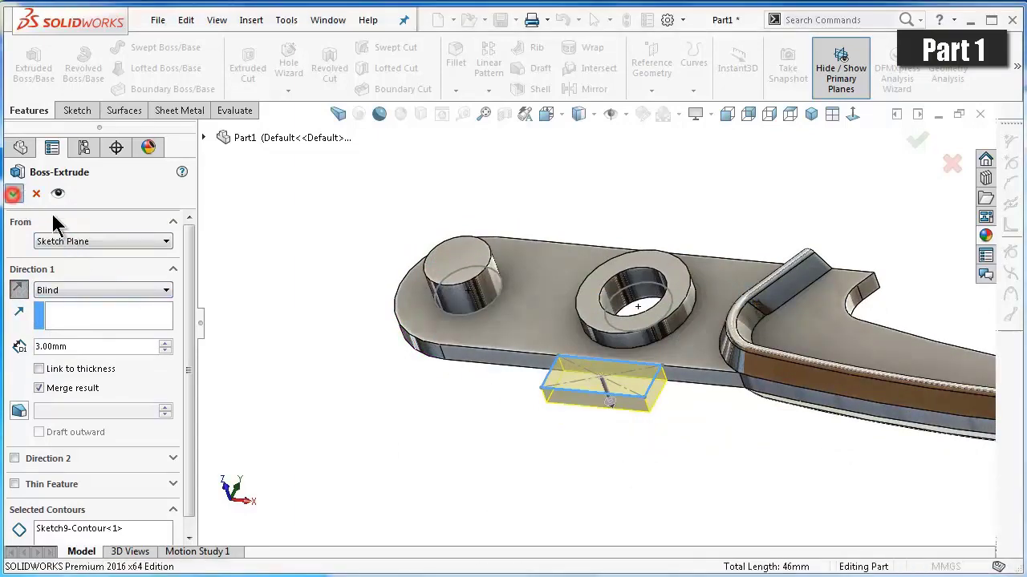
Inspect the new tab and turn the view to see it from the side.
{"action": "left_click", "coordinate": [472, 443]}
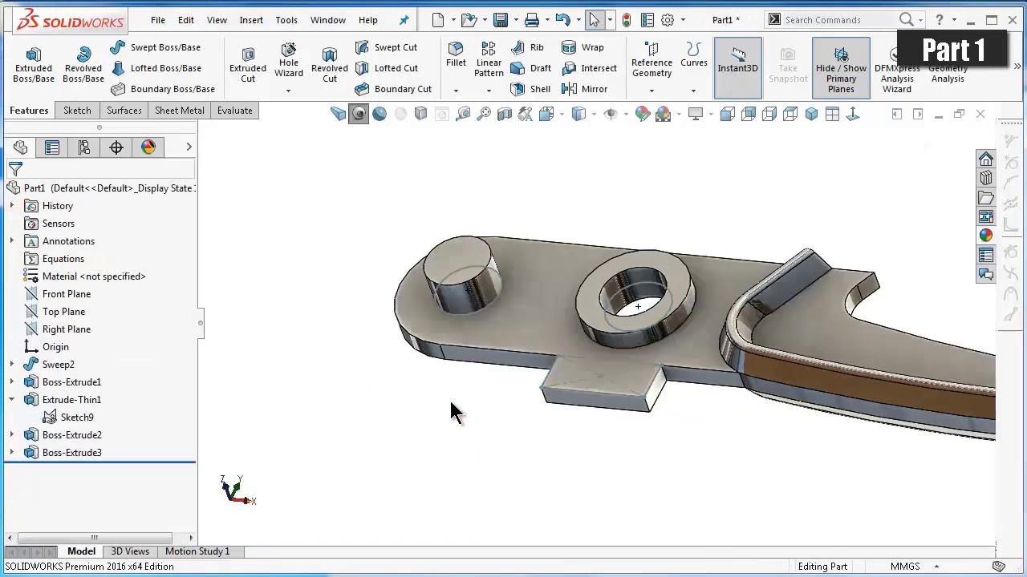
{"action": "left_click", "coordinate": [591, 380]}
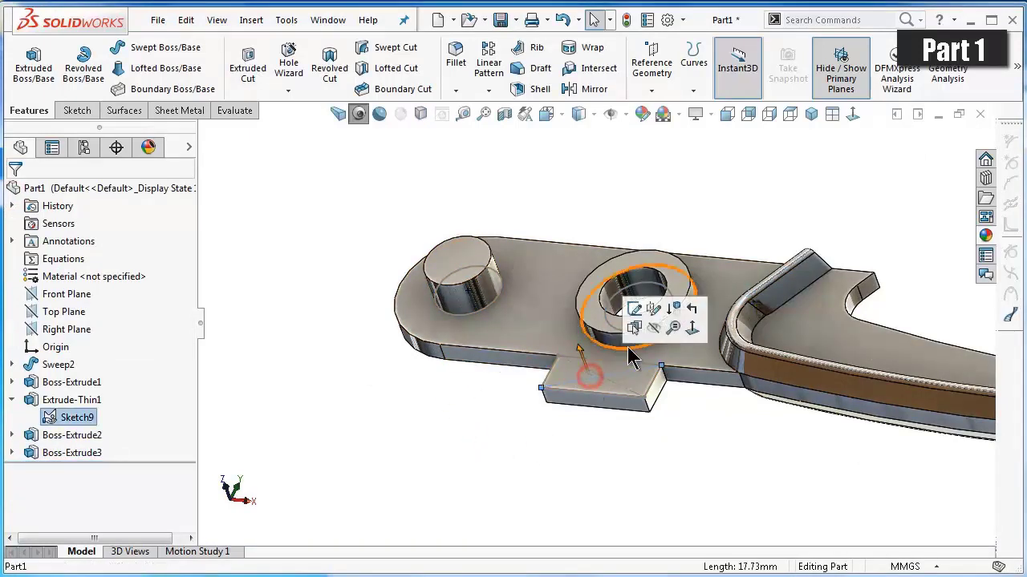
{"action": "left_click", "coordinate": [425, 445]}
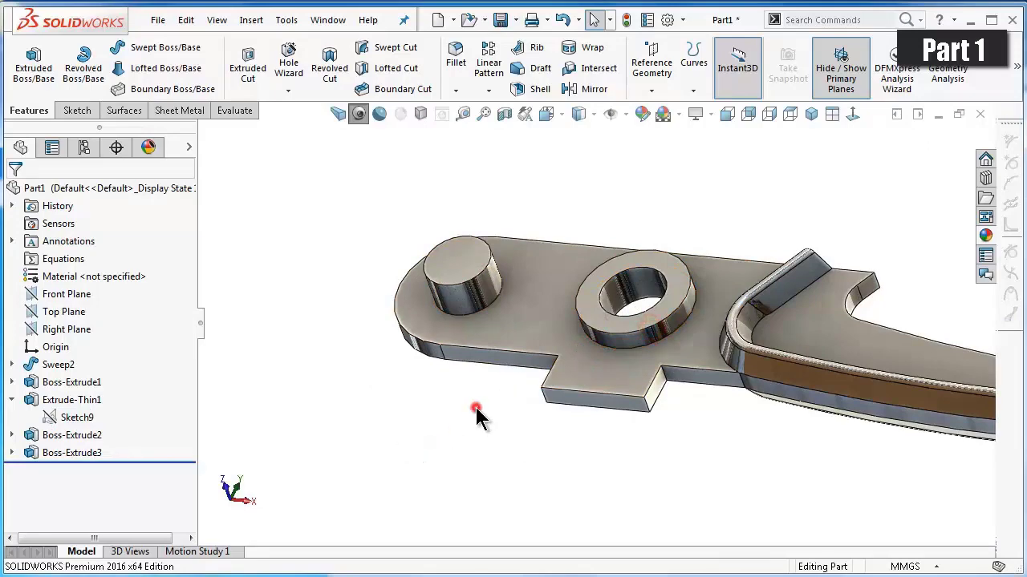
{"action": "scroll", "coordinate": [477, 412], "scroll_direction": "down", "scroll_amount": 3}
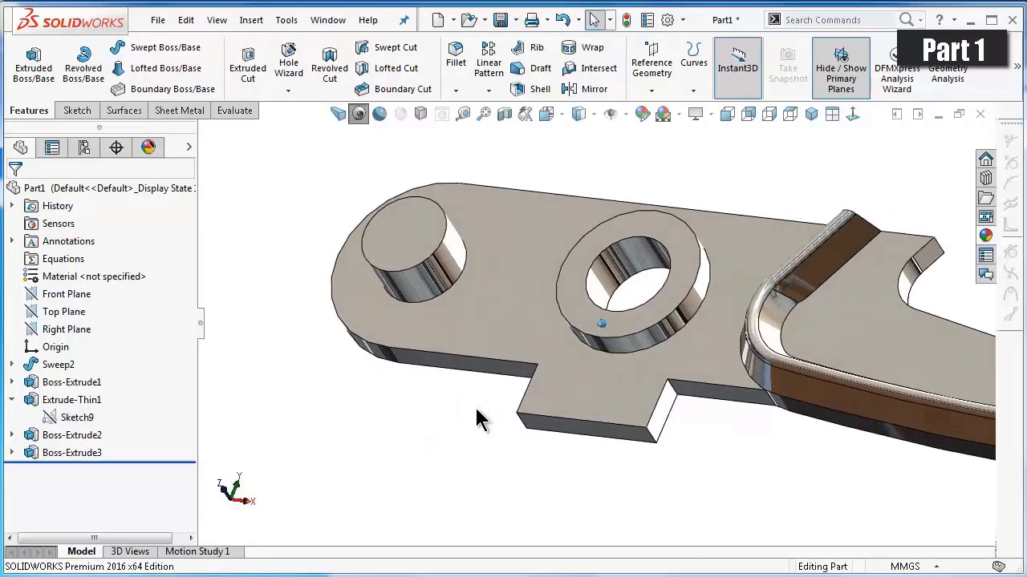
{"action": "key", "text": "ctrl+6"}
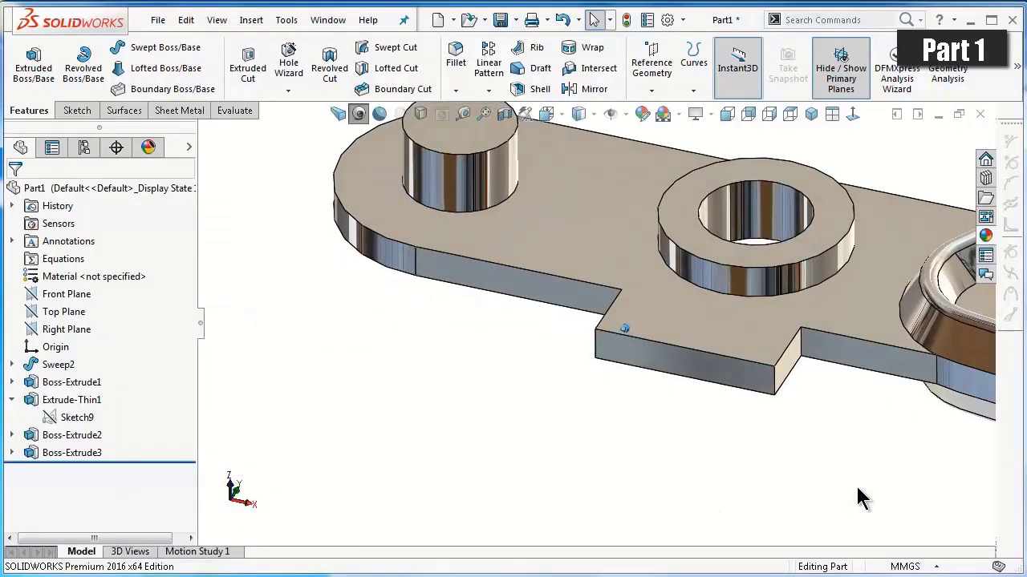
Sketch a corner rectangle 3 mm wide along the tab's edge on the lever's top face.
{"action": "left_click", "coordinate": [796, 383]}
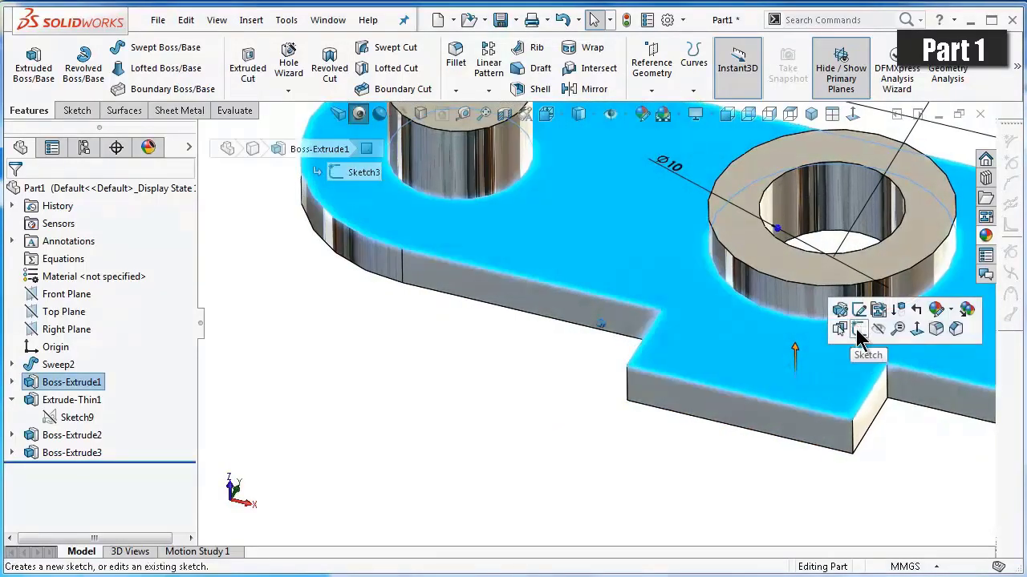
{"action": "left_click", "coordinate": [857, 329]}
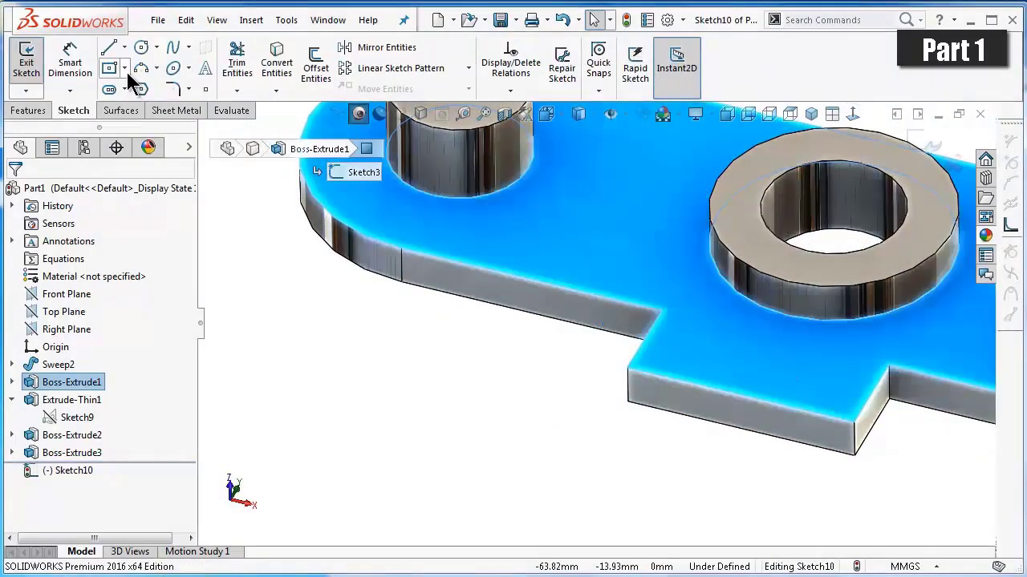
{"action": "left_click", "coordinate": [125, 70]}
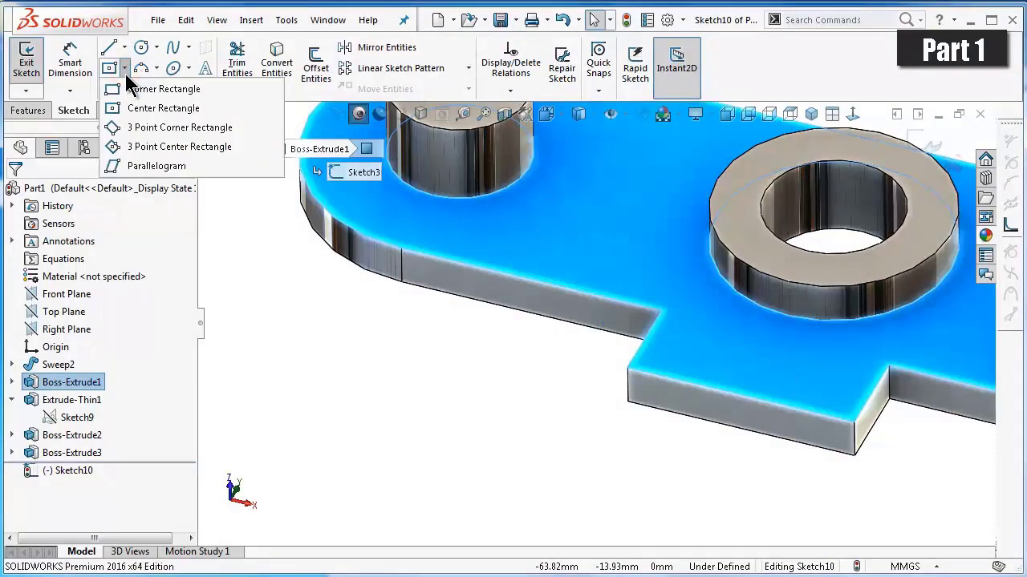
{"action": "left_click", "coordinate": [138, 90]}
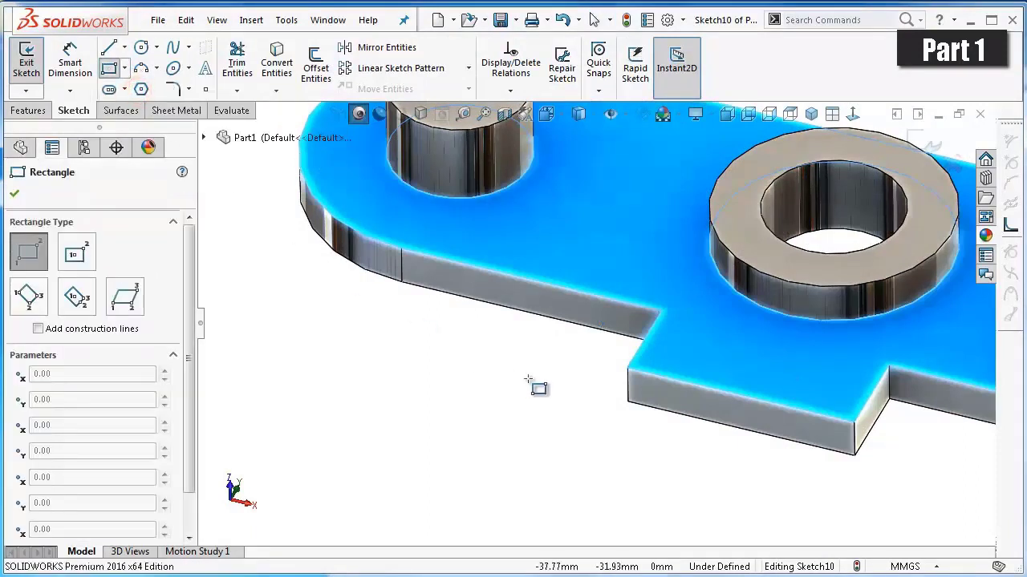
{"action": "left_click", "coordinate": [629, 369]}
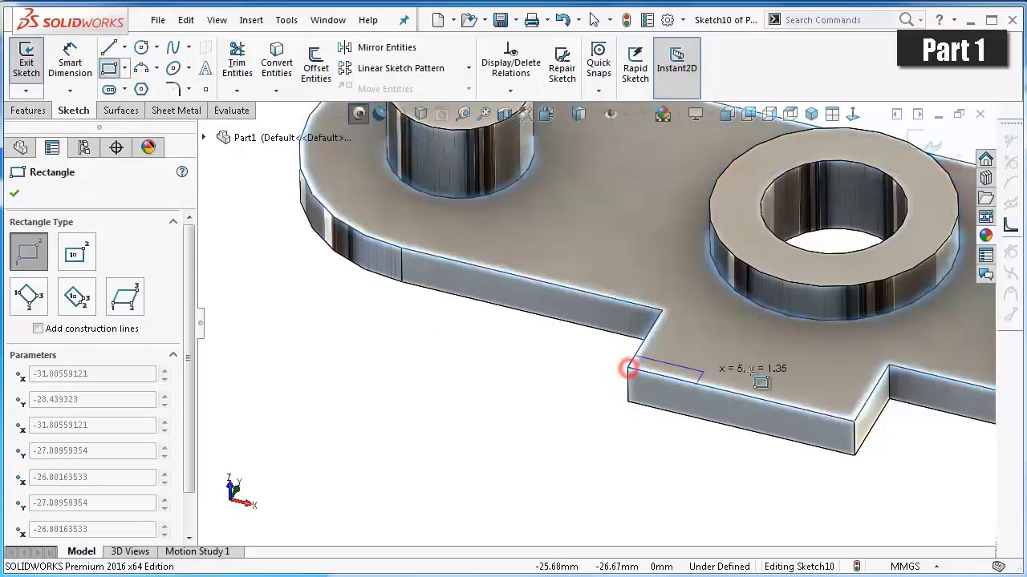
{"action": "left_click", "coordinate": [874, 386]}
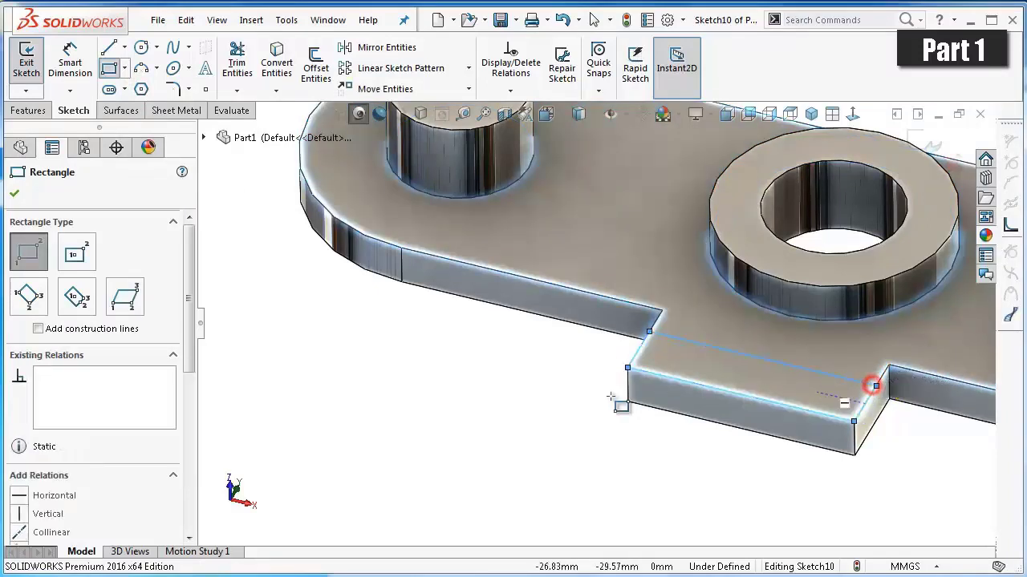
{"action": "right_click_drag", "start_coordinate": [524, 401], "coordinate": [585, 344]}
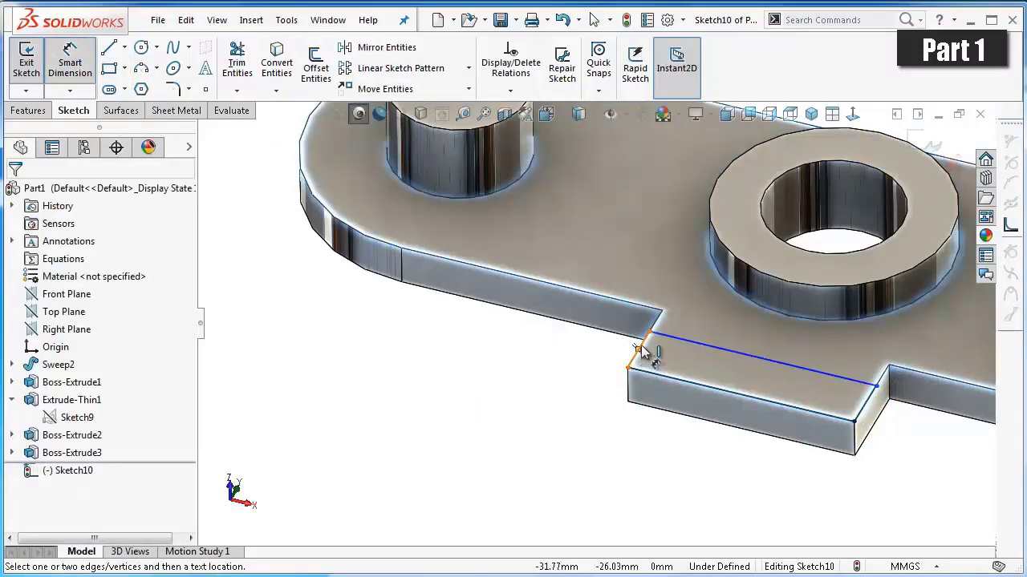
{"action": "left_click", "coordinate": [638, 350]}
{"action": "left_click", "coordinate": [570, 357]}
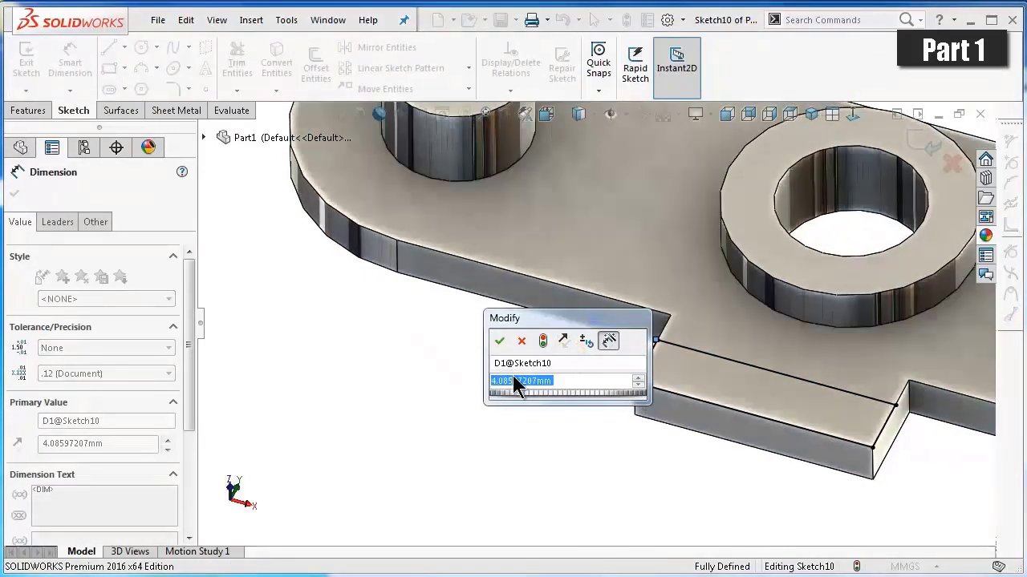
{"action": "type", "text": "3"}
{"action": "key", "text": "Return"}
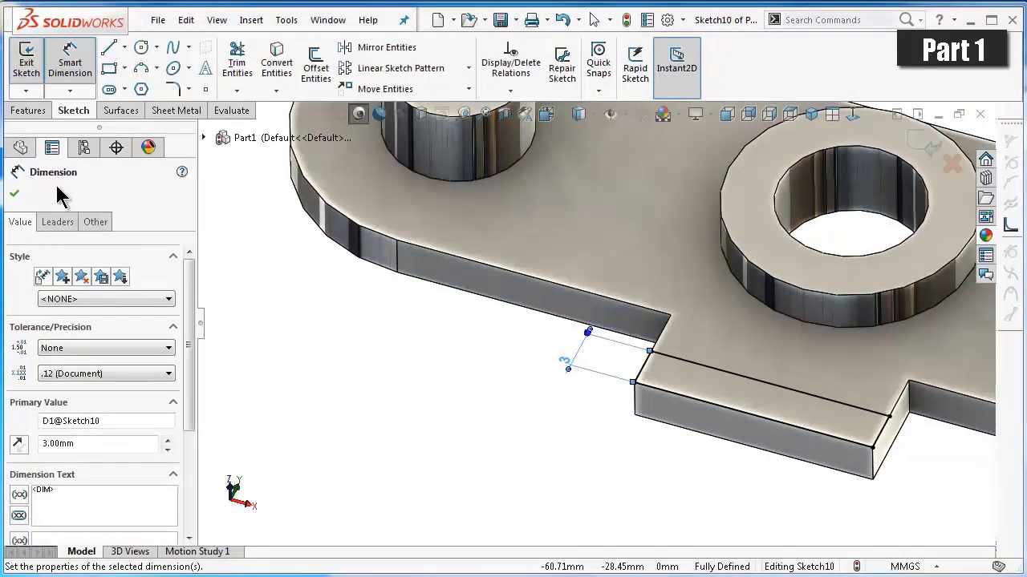
Extrude the 3 mm rectangle 10 mm tall into an upright block.
{"action": "left_click", "coordinate": [27, 111]}
{"action": "left_click", "coordinate": [32, 68]}
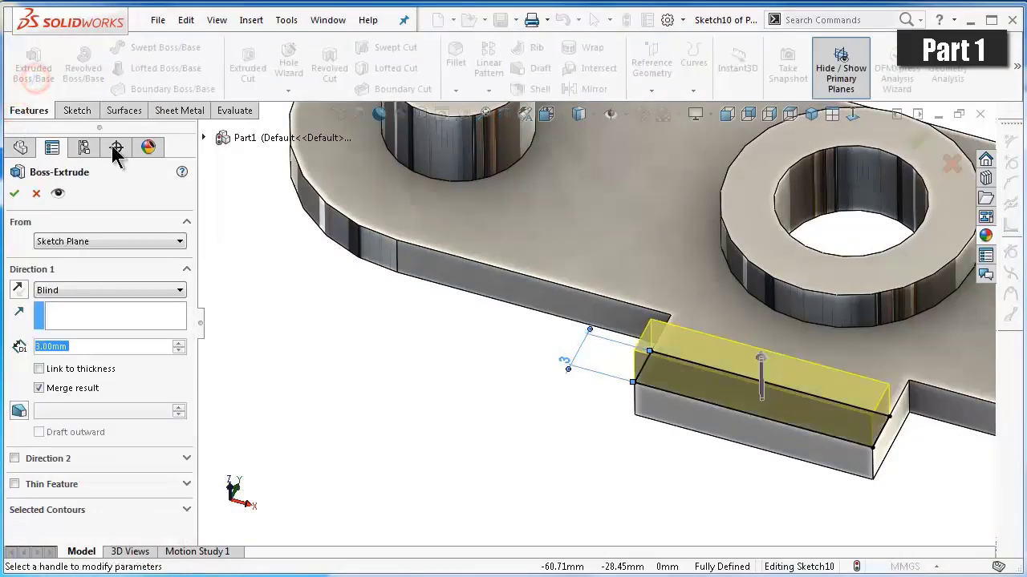
{"action": "type", "text": "10"}
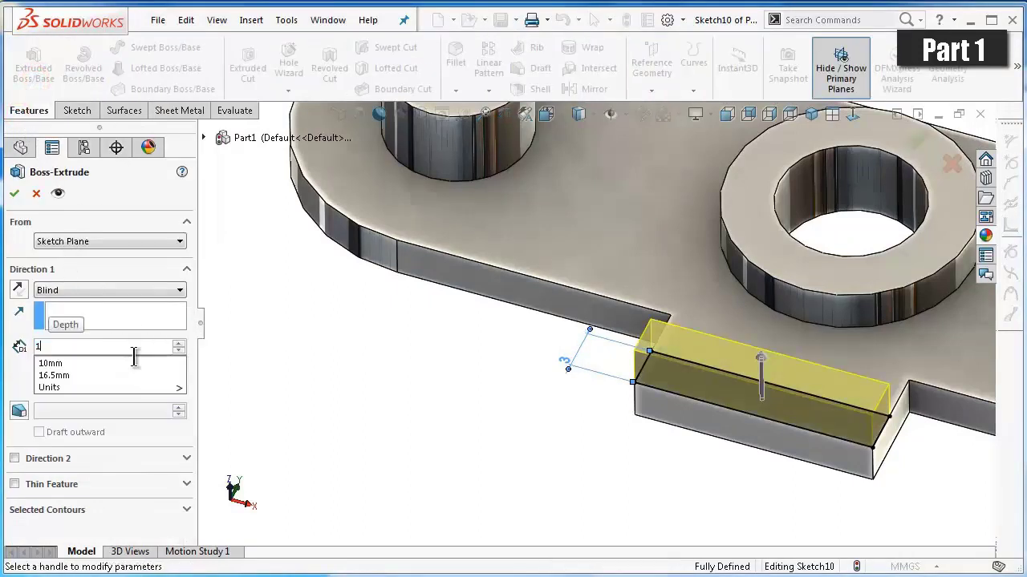
{"action": "left_click", "coordinate": [15, 374]}
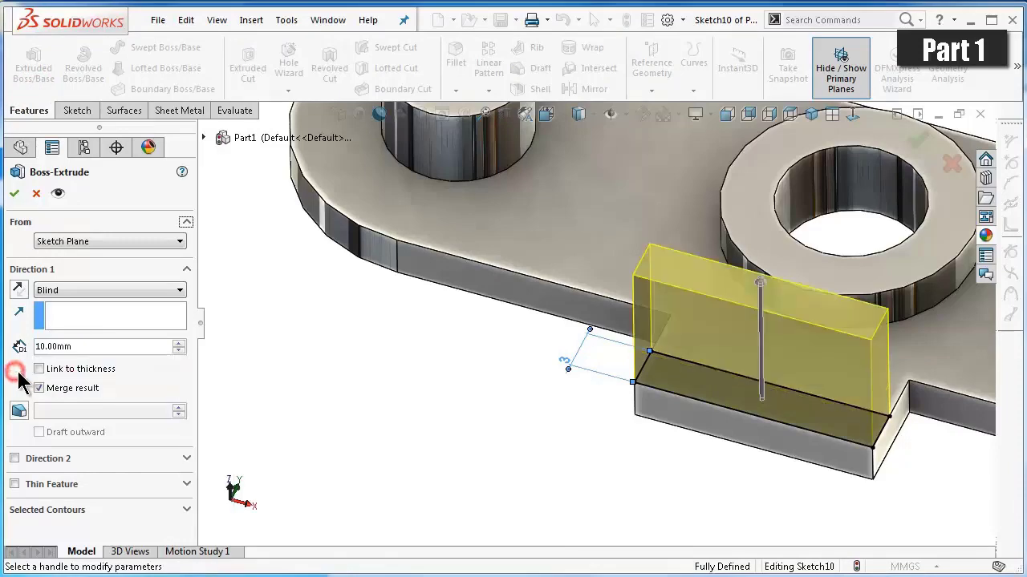
{"action": "left_click", "coordinate": [14, 195]}
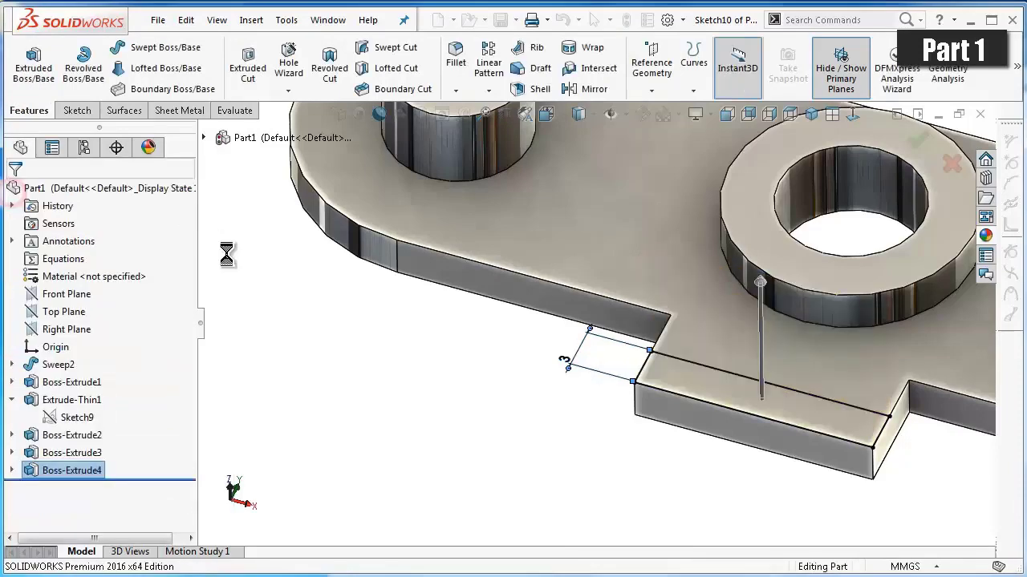
{"action": "left_click", "coordinate": [431, 401]}
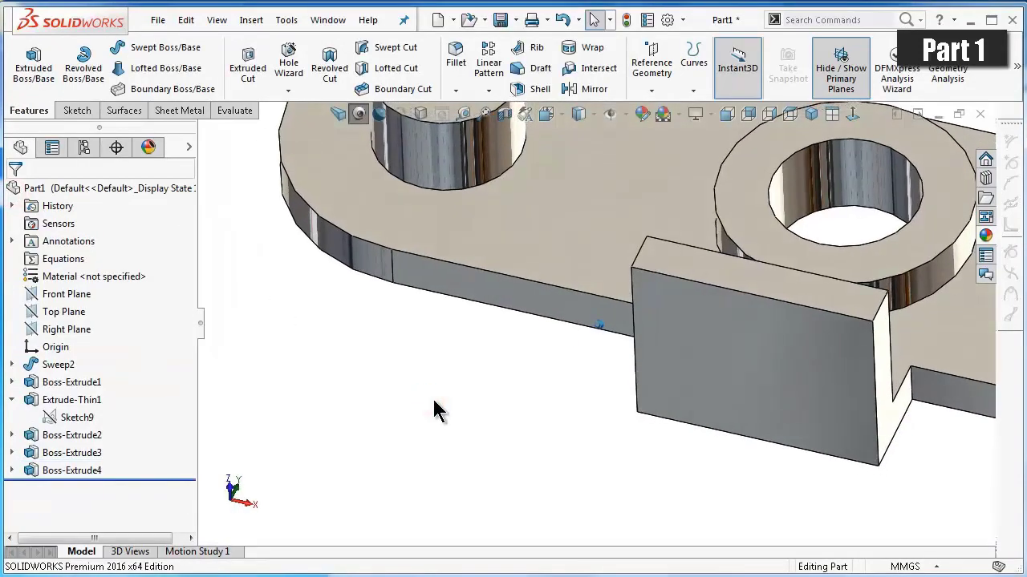
Add a 15° draft to the block's left and right faces, neutral plane the arm's top face.
{"action": "left_click", "coordinate": [536, 70]}
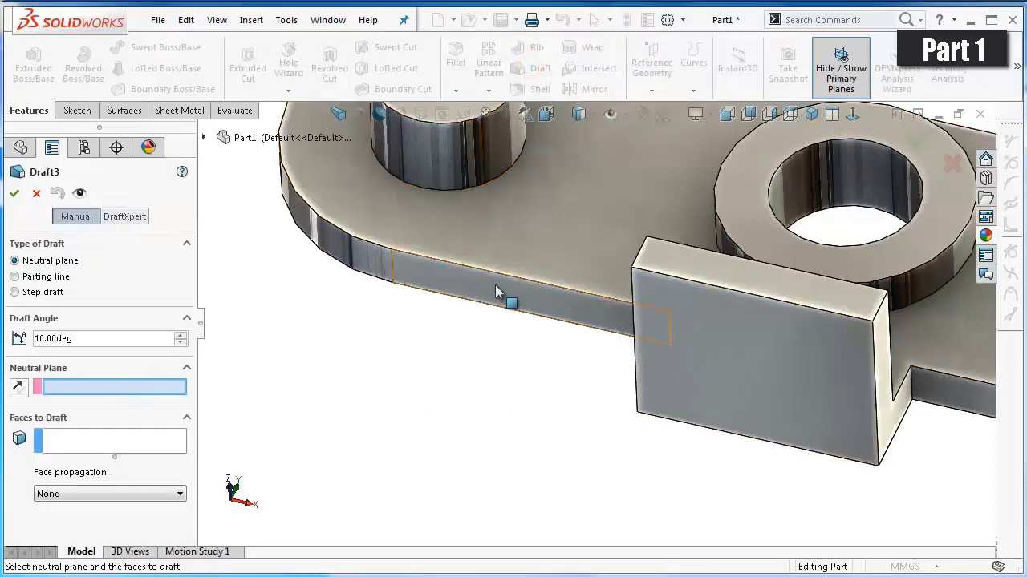
{"action": "left_click", "coordinate": [515, 247]}
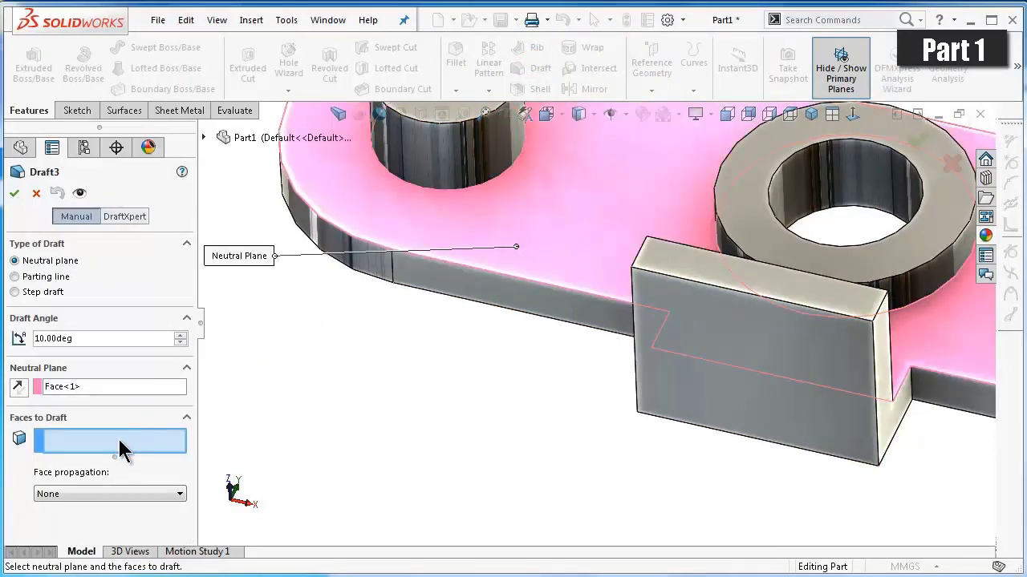
{"action": "left_click", "coordinate": [890, 424]}
{"action": "middle_click_drag", "start_coordinate": [649, 433], "coordinate": [597, 428]}
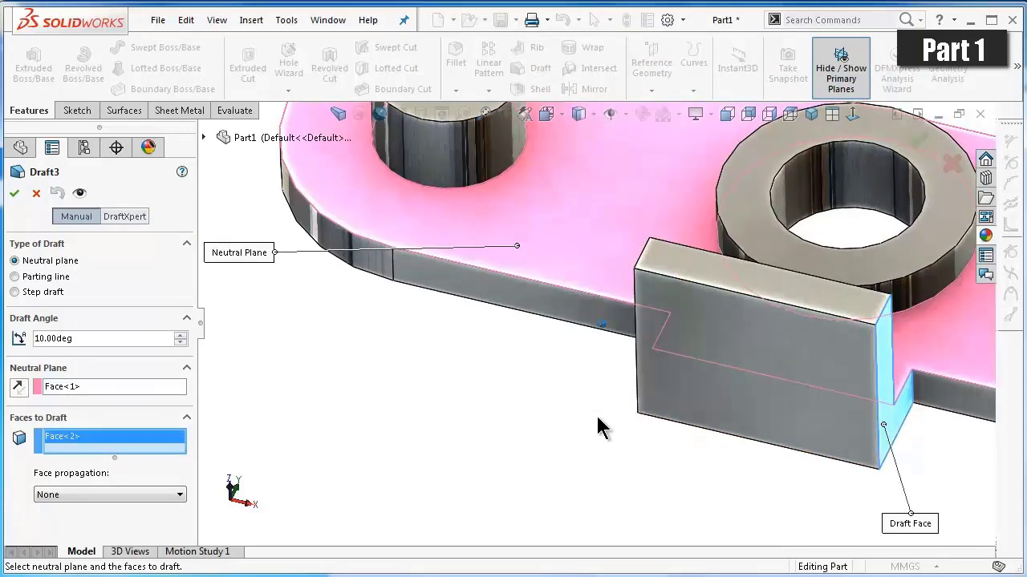
{"action": "left_click", "coordinate": [673, 387]}
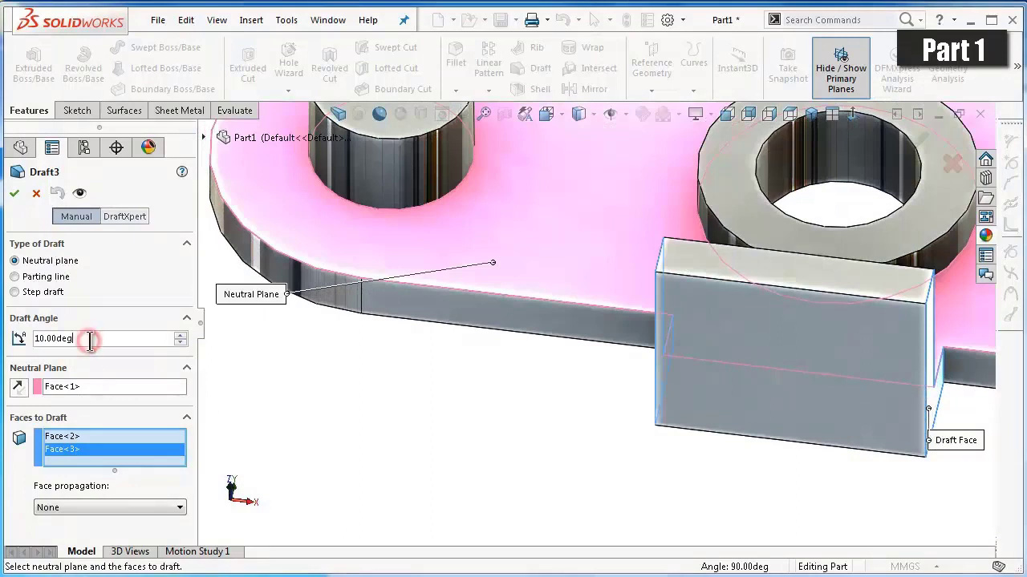
{"action": "left_click", "coordinate": [180, 337]}
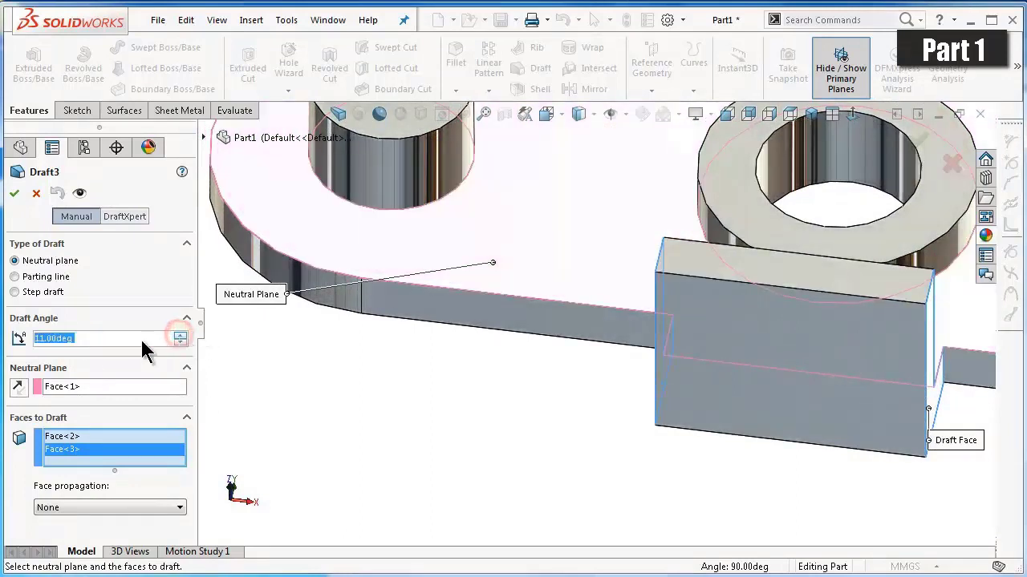
{"action": "type", "text": "15"}
{"action": "left_click", "coordinate": [19, 347]}
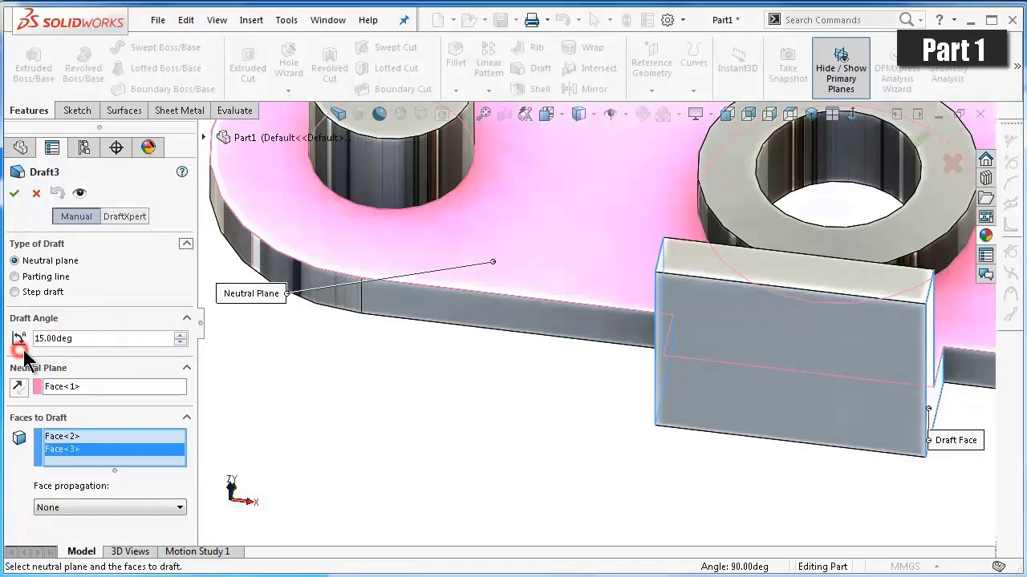
{"action": "left_click", "coordinate": [16, 194]}
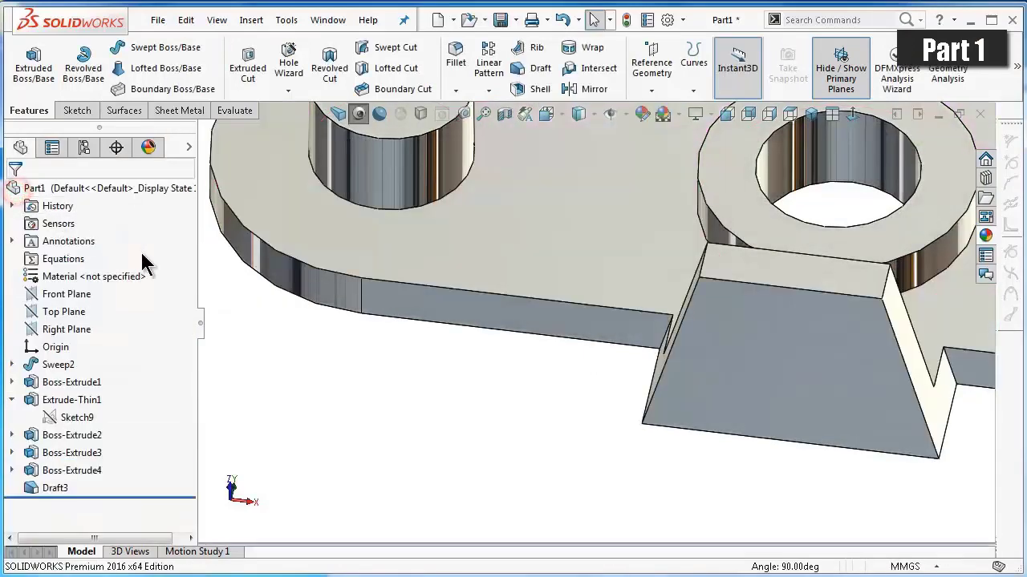
Edit Draft3 to change its draft angle to 11°.
{"action": "middle_click_drag", "start_coordinate": [405, 367], "coordinate": [454, 387]}
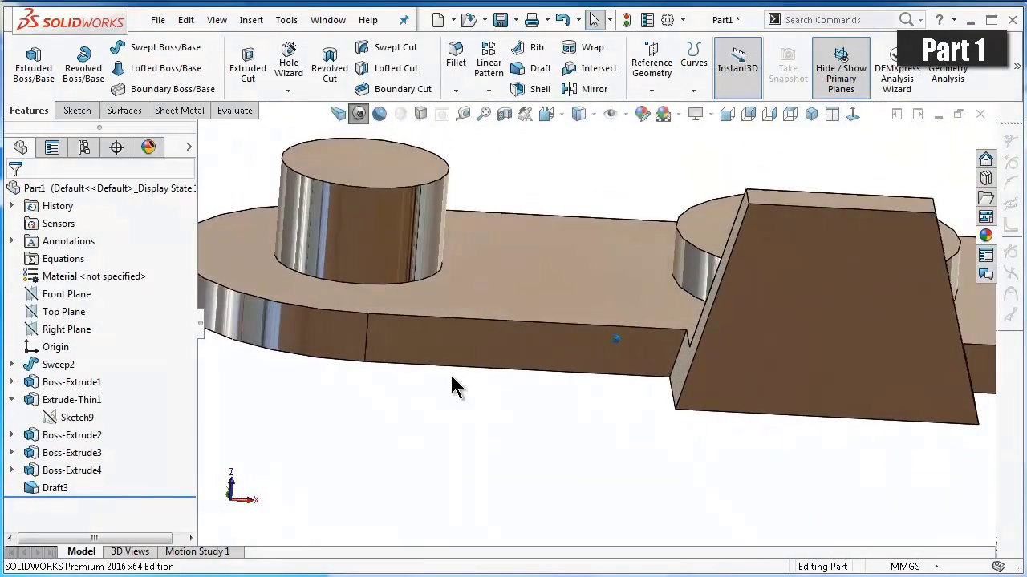
{"action": "left_click", "coordinate": [36, 486]}
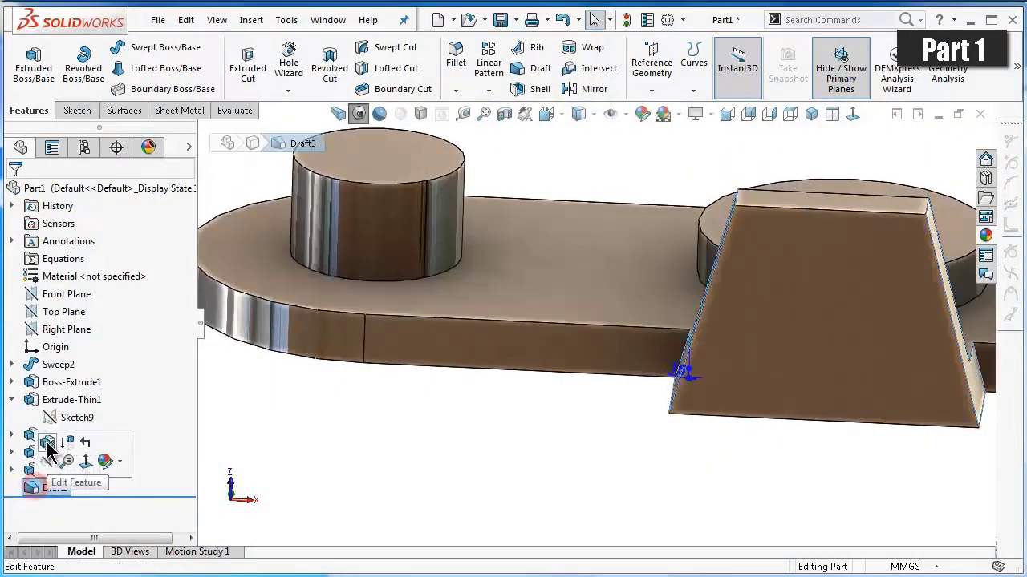
{"action": "left_click", "coordinate": [46, 445]}
{"action": "left_click_drag", "start_coordinate": [85, 316], "coordinate": [36, 315]}
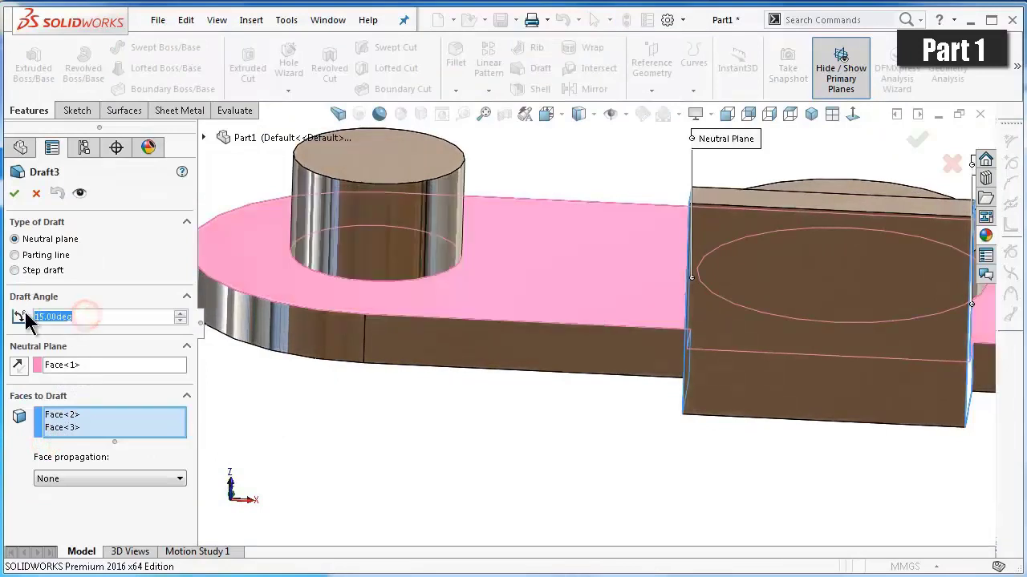
{"action": "type", "text": "1"}
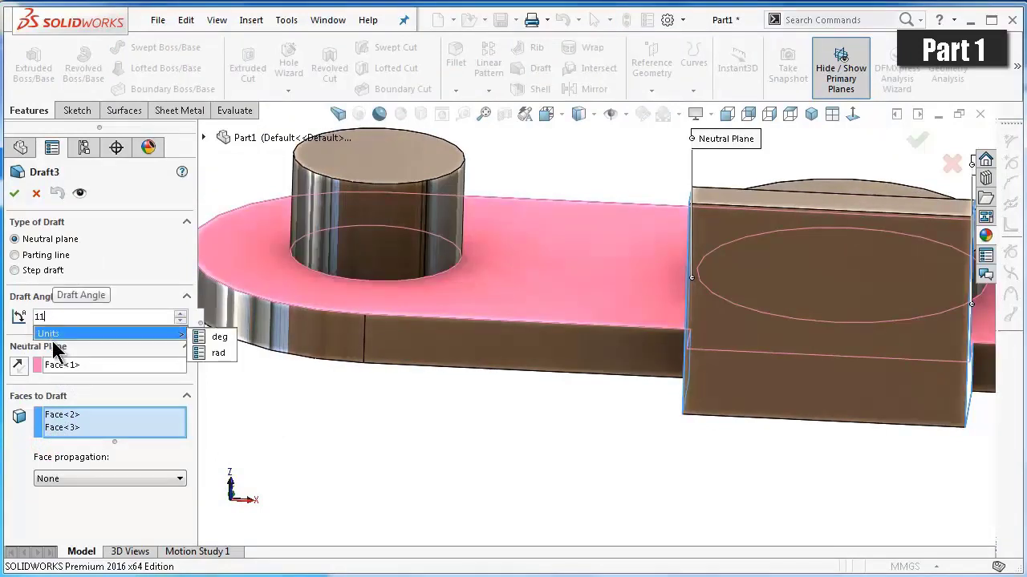
{"action": "left_click", "coordinate": [14, 195]}
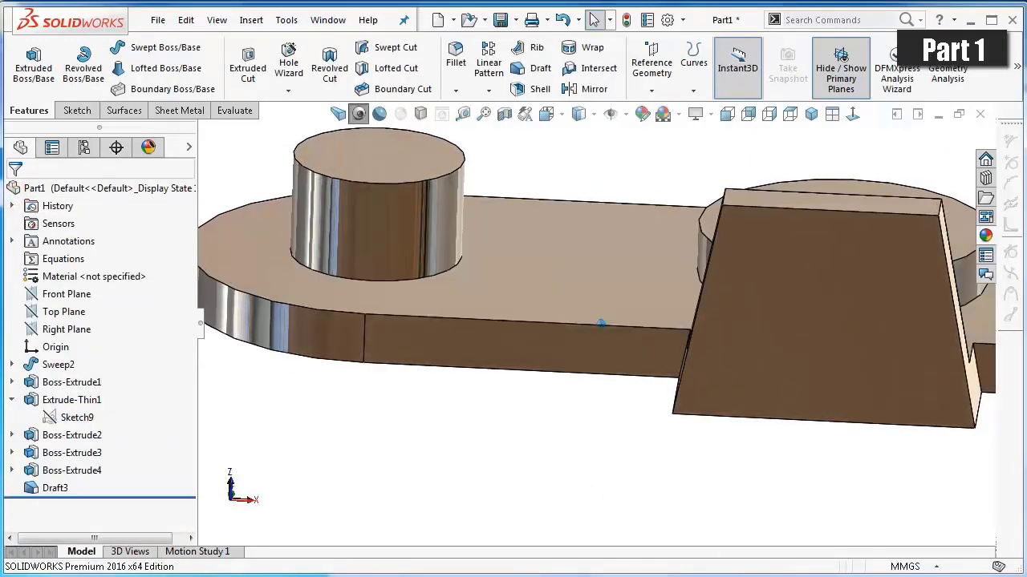
{"action": "key", "text": "Down"}
{"action": "key", "text": "Down"}
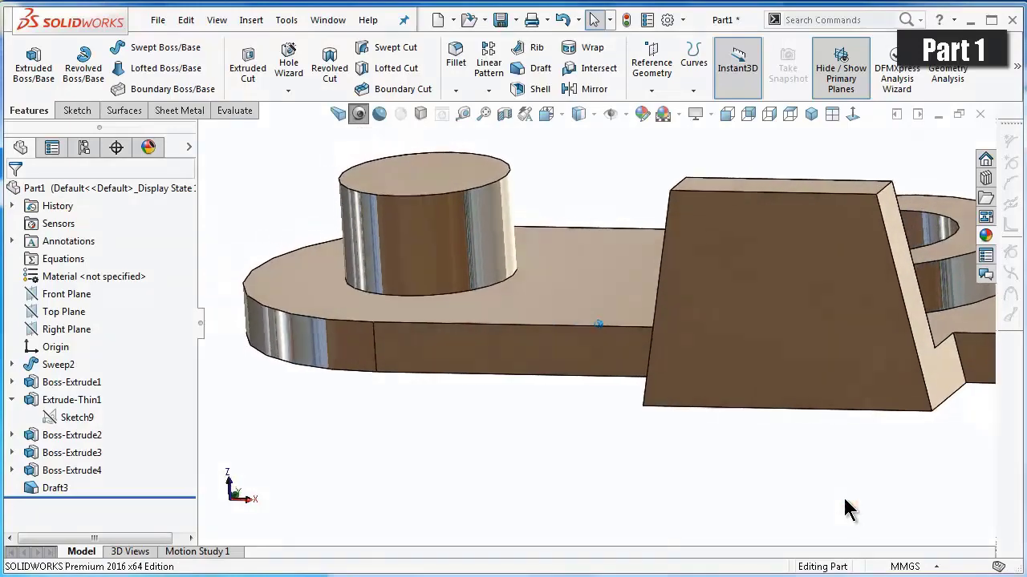
{"action": "key", "text": "Right"}
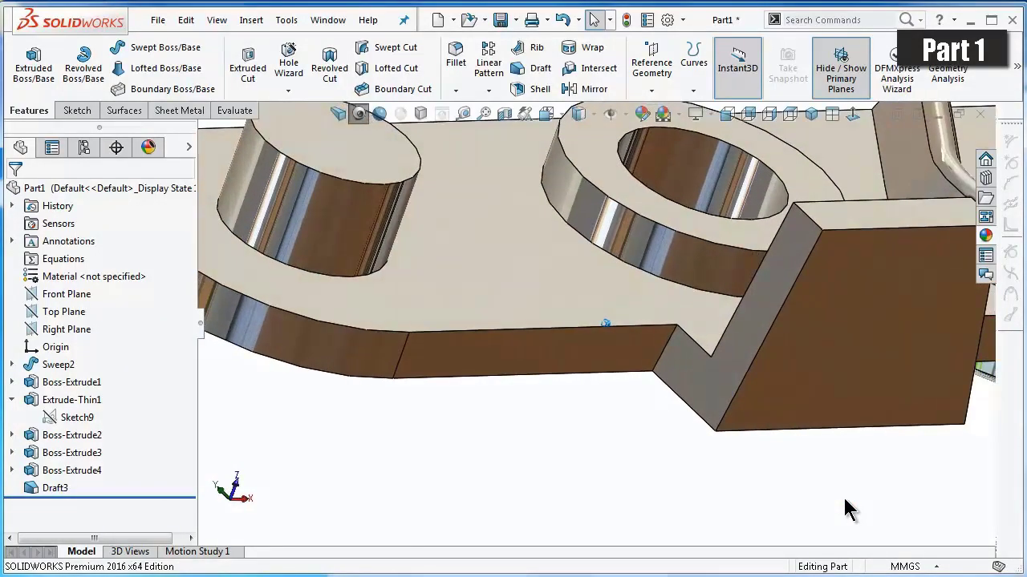
{"action": "key", "text": "Right"}
{"action": "key", "text": "Up"}
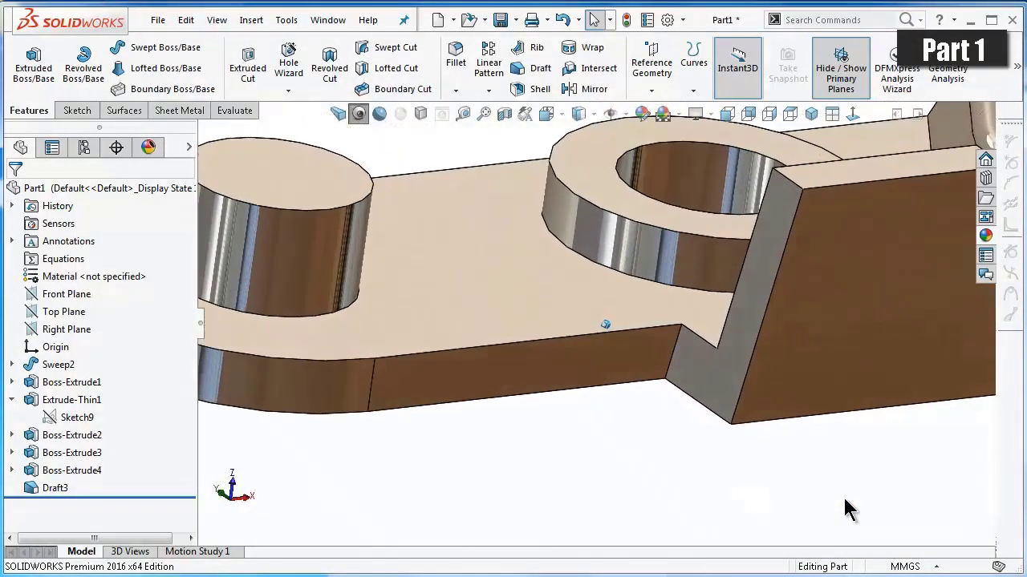
{"action": "key", "text": "Up"}
{"action": "key", "text": "Left"}
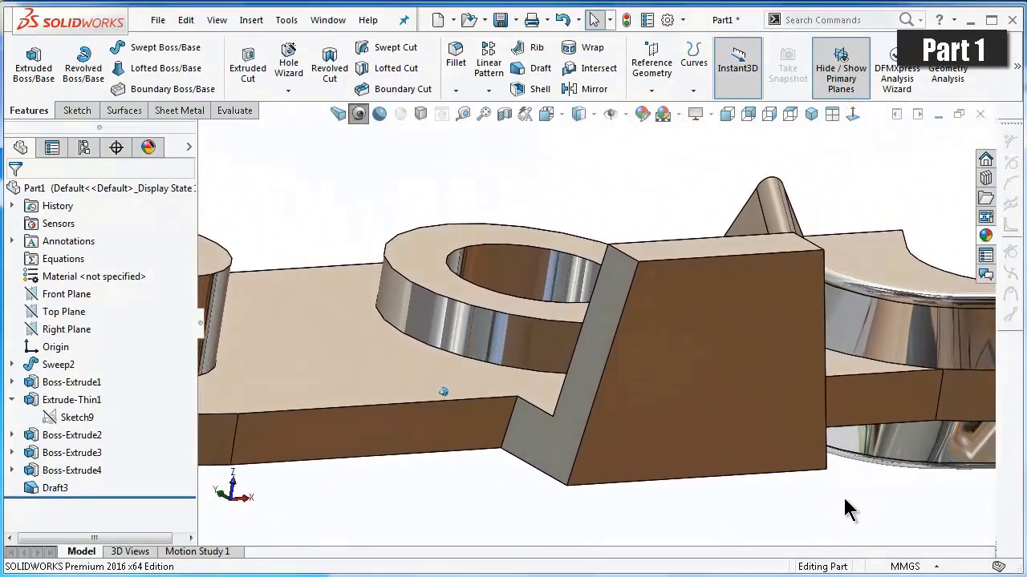
{"action": "key", "text": "Down"}
{"action": "key", "text": "Up"}
{"action": "key", "text": "Up"}
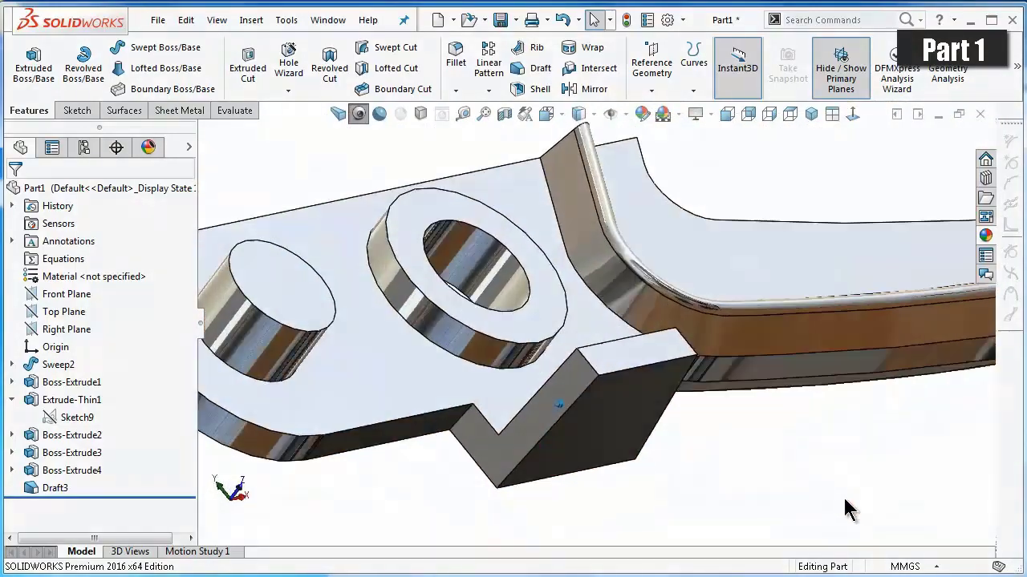
{"action": "key", "text": "Up"}
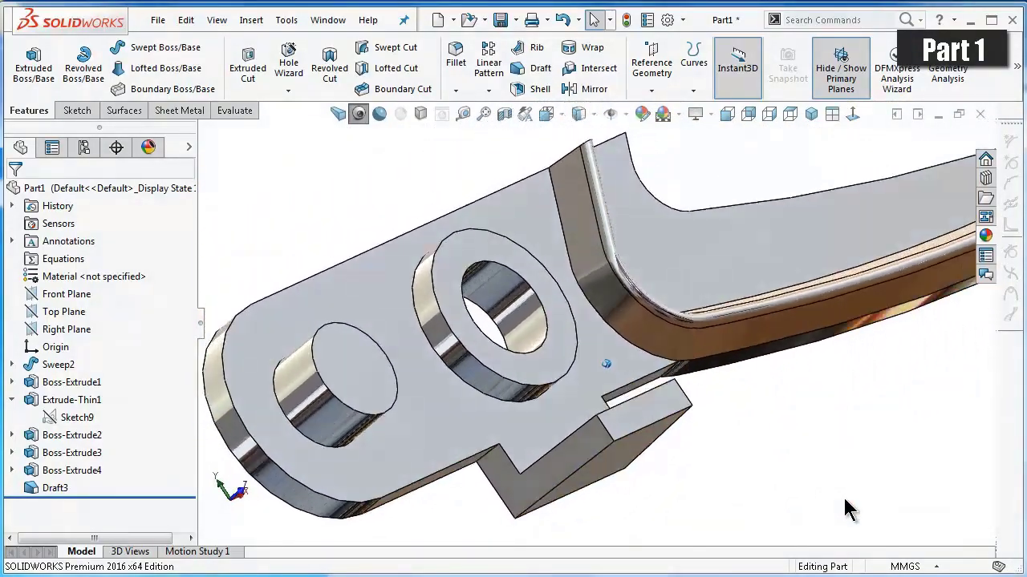
{"action": "key", "text": "Up"}
{"action": "key", "text": "Left"}
{"action": "key", "text": "Left"}
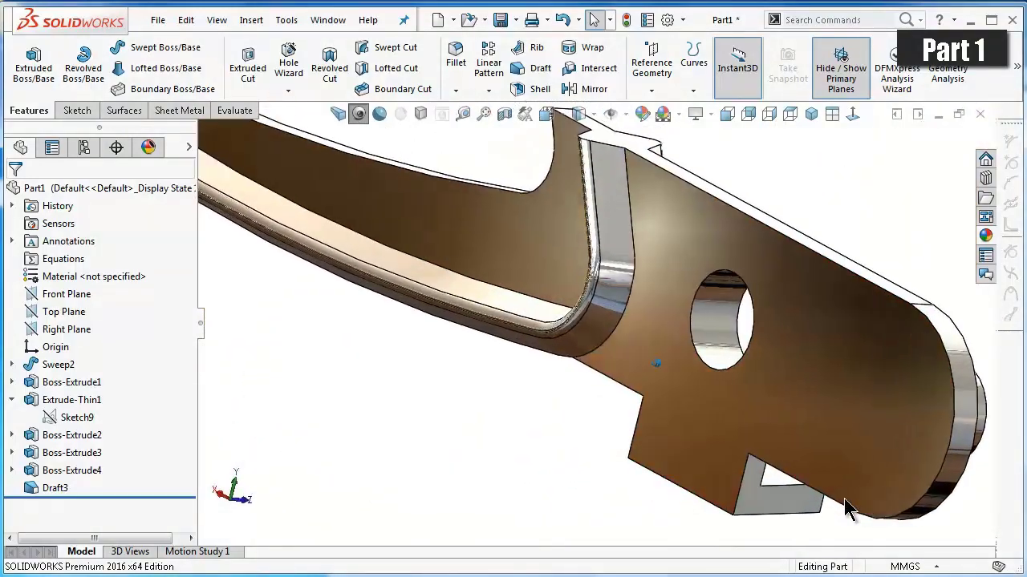
{"action": "key", "text": "Left"}
{"action": "key", "text": "Left"}
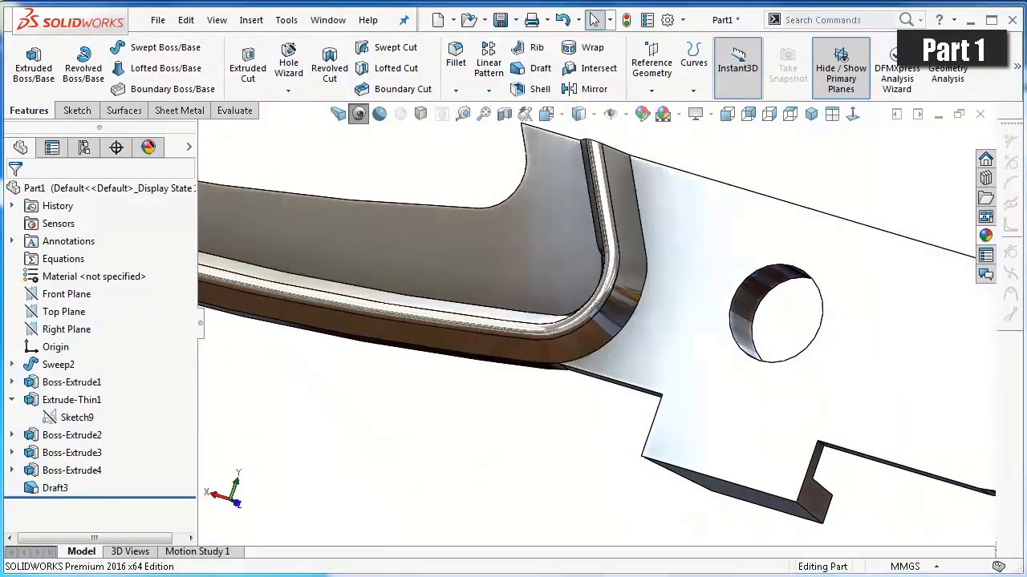
Sketch a 12 mm diameter circle centred on the hole on the arm's flat face.
{"action": "left_click", "coordinate": [834, 396]}
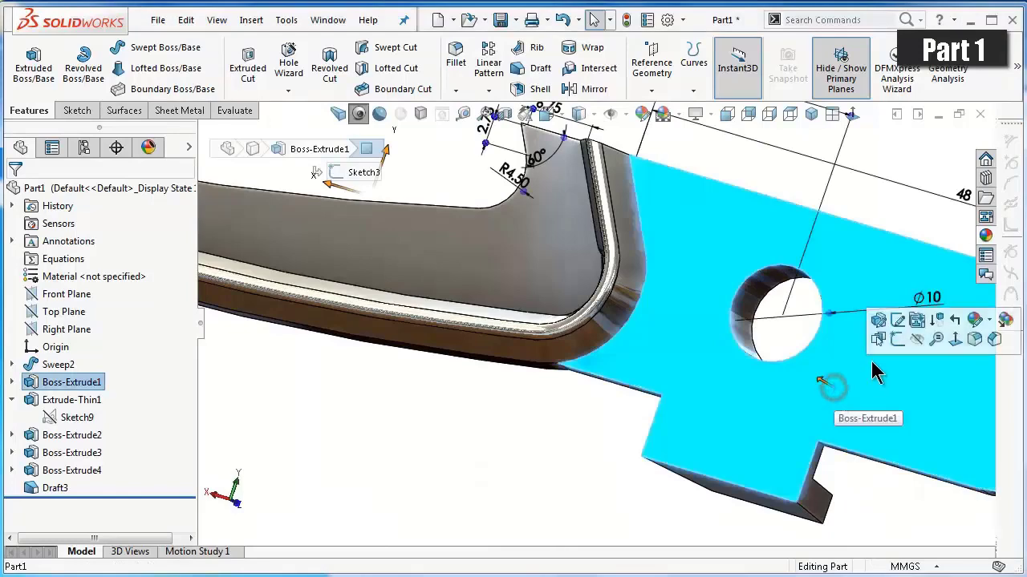
{"action": "left_click", "coordinate": [907, 339]}
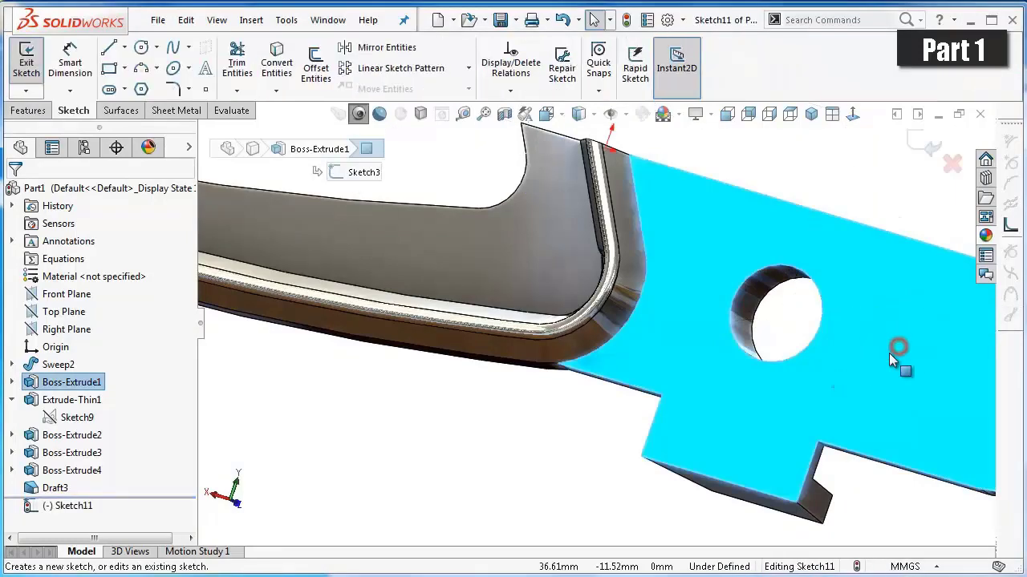
{"action": "left_click", "coordinate": [141, 49]}
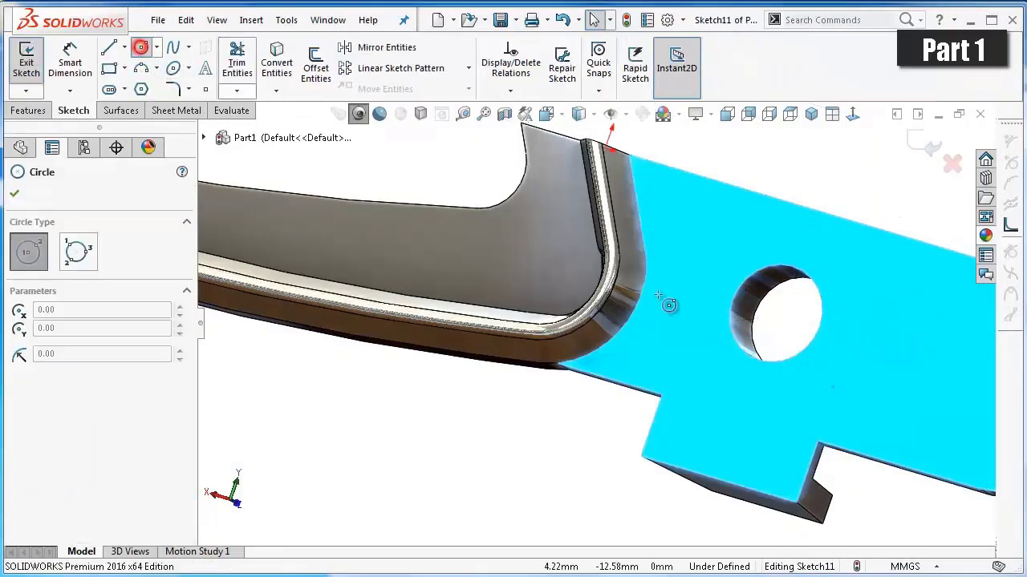
{"action": "left_click", "coordinate": [775, 313]}
{"action": "left_click", "coordinate": [733, 264]}
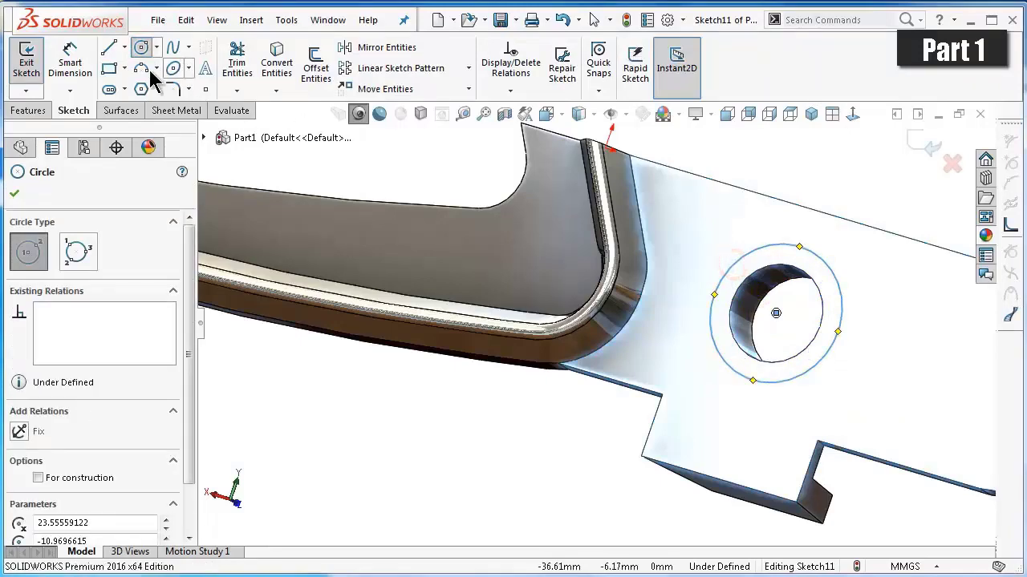
{"action": "left_click", "coordinate": [61, 60]}
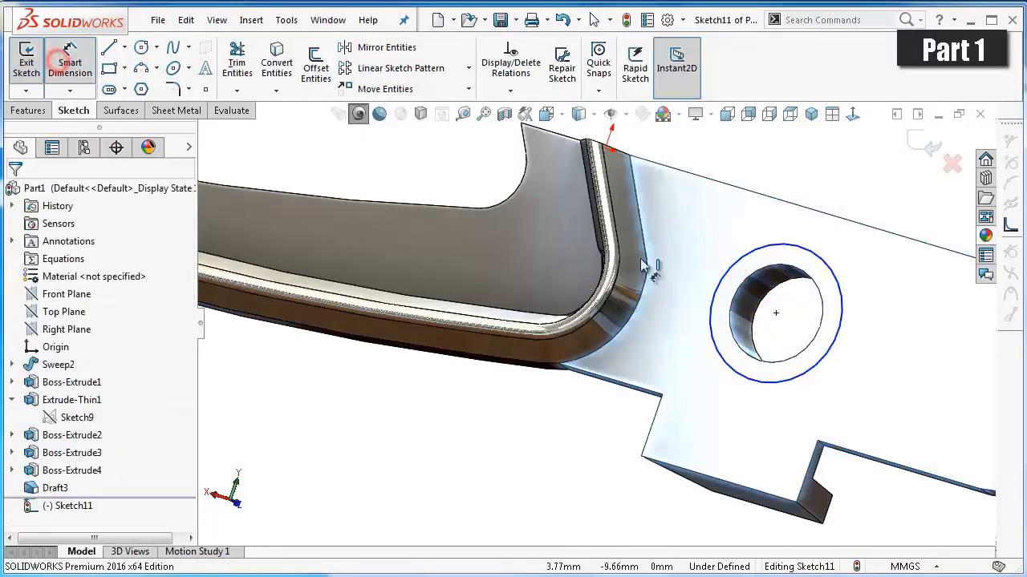
{"action": "left_click", "coordinate": [754, 263]}
{"action": "left_click", "coordinate": [846, 178]}
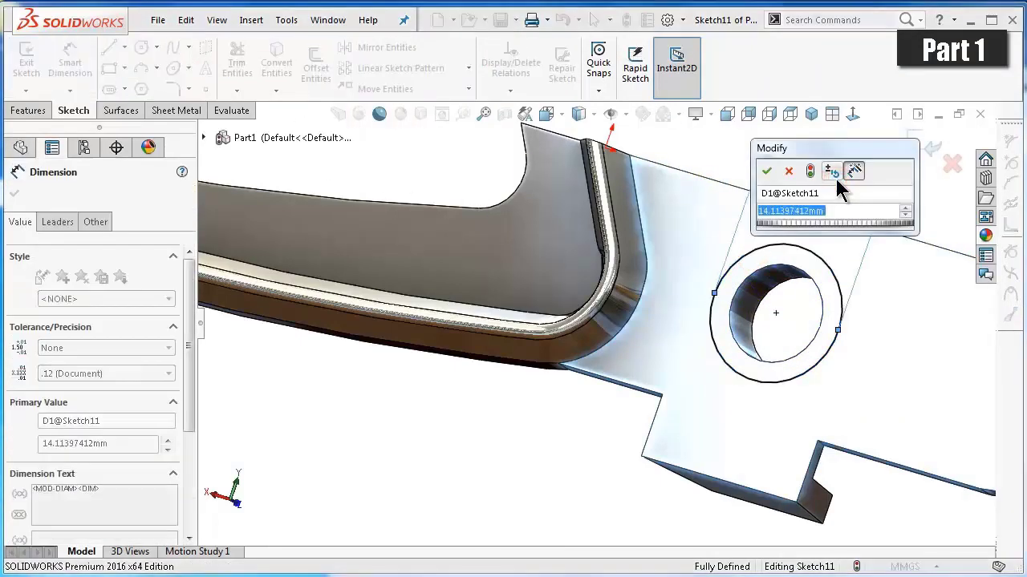
{"action": "type", "text": "2"}
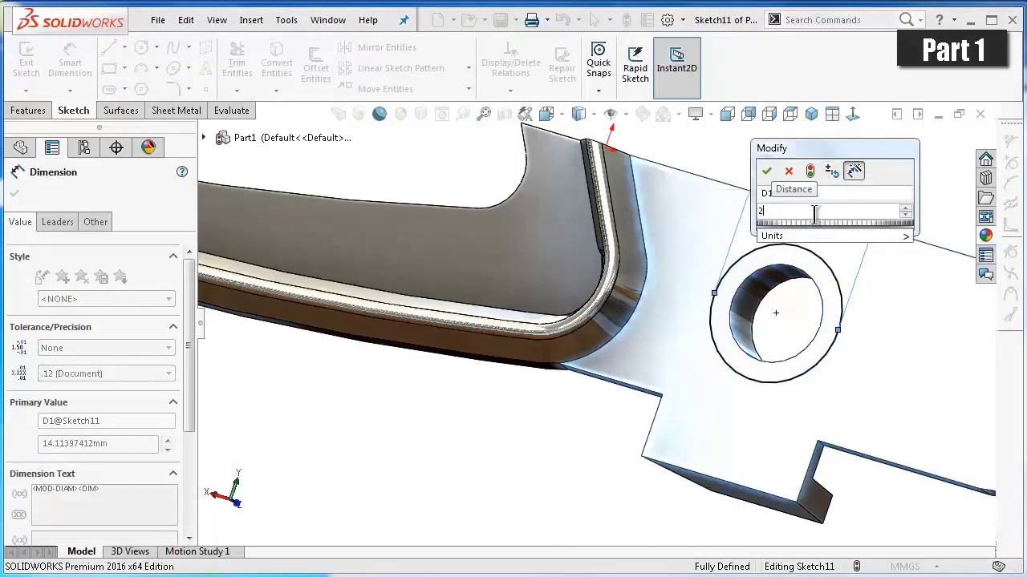
{"action": "key", "text": "BackSpace"}
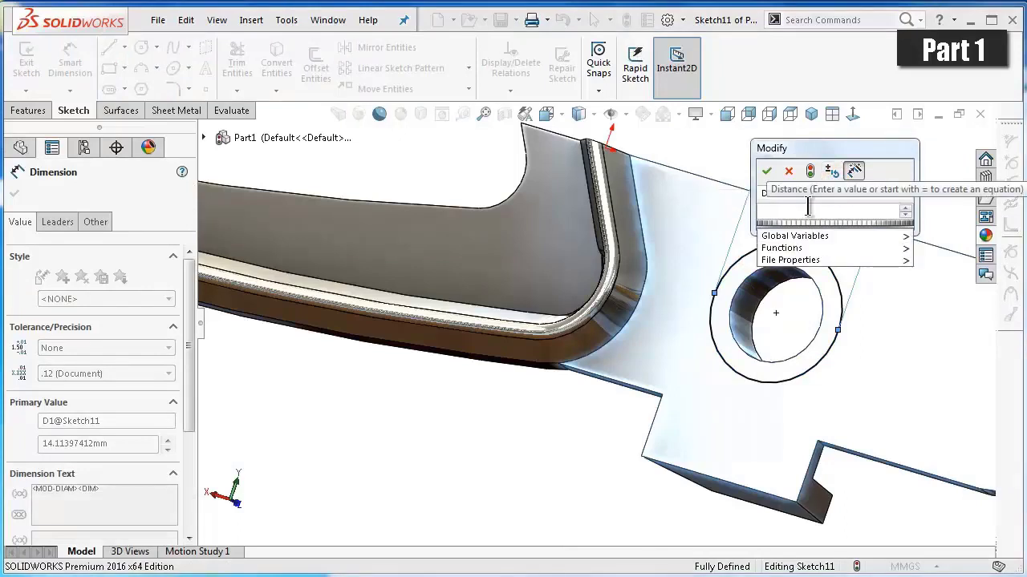
{"action": "type", "text": "12"}
{"action": "left_click", "coordinate": [766, 171]}
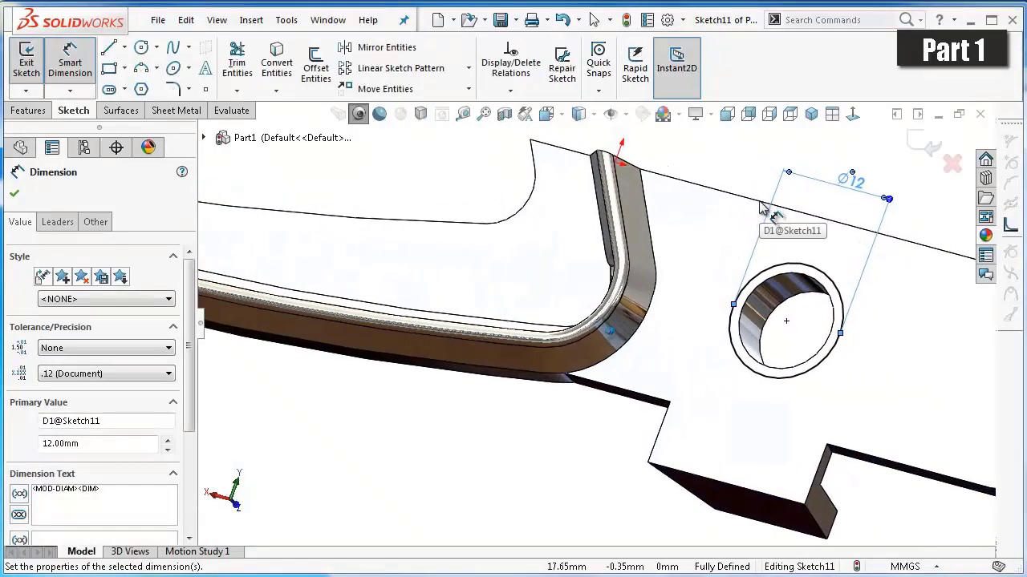
Rotate the view and start a boss extrusion of the 12 mm circle.
{"action": "mouse_move", "coordinate": [767, 213]}
{"action": "middle_mouse_down"}
{"action": "mouse_move", "coordinate": [810, 365]}
{"action": "mouse_move", "coordinate": [794, 362]}
{"action": "middle_mouse_up"}
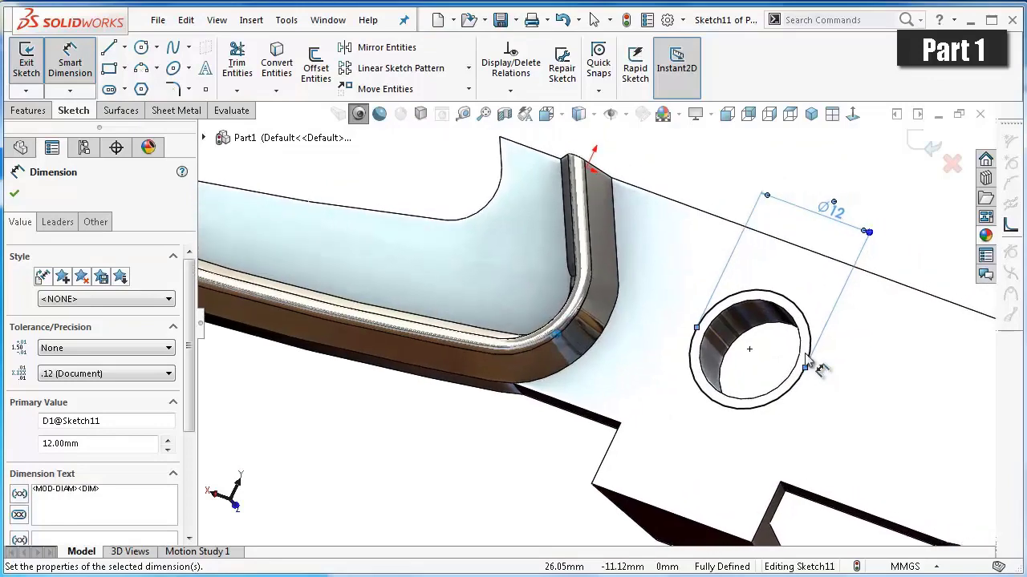
{"action": "left_click", "coordinate": [32, 111]}
{"action": "left_click", "coordinate": [39, 68]}
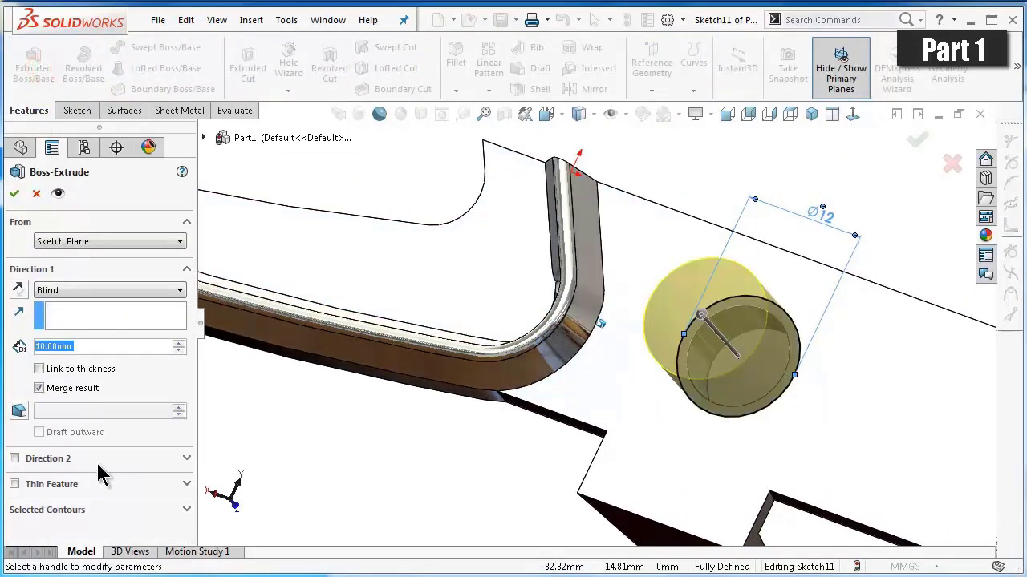
Extrude the 12 mm circle as a one-direction 3.5 mm thin feature, Blind 10 mm.
{"action": "left_click", "coordinate": [14, 485]}
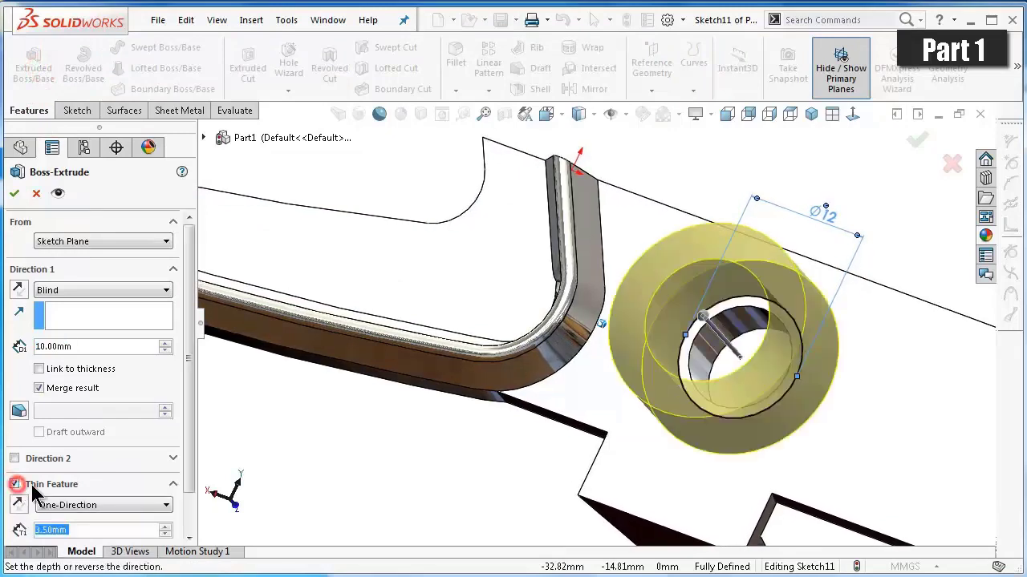
{"action": "mouse_move", "coordinate": [184, 486]}
{"action": "left_mouse_down"}
{"action": "mouse_move", "coordinate": [193, 508]}
{"action": "mouse_move", "coordinate": [197, 470]}
{"action": "left_mouse_up"}
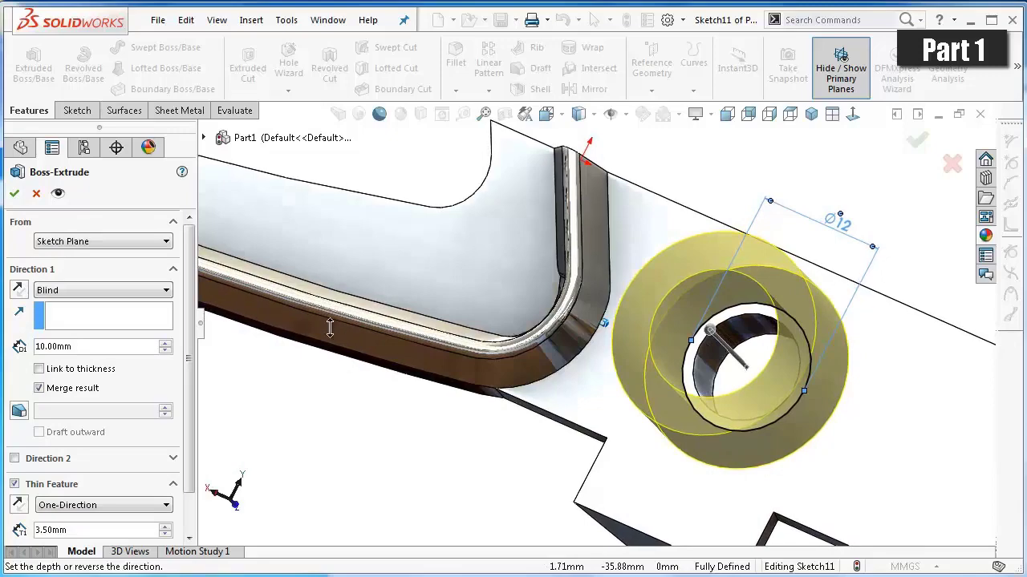
{"action": "left_click", "coordinate": [14, 193]}
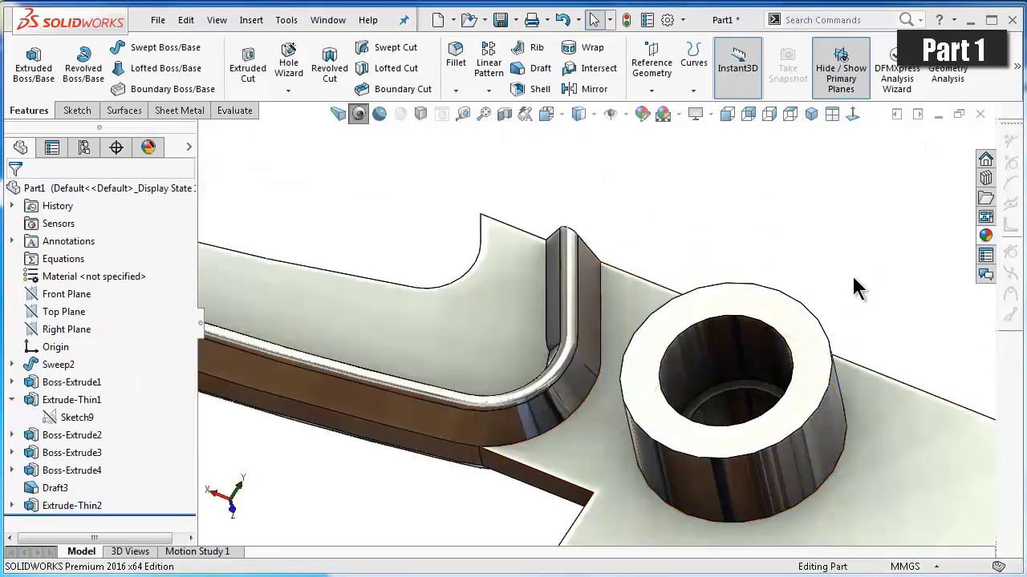
{"action": "left_click", "coordinate": [852, 276]}
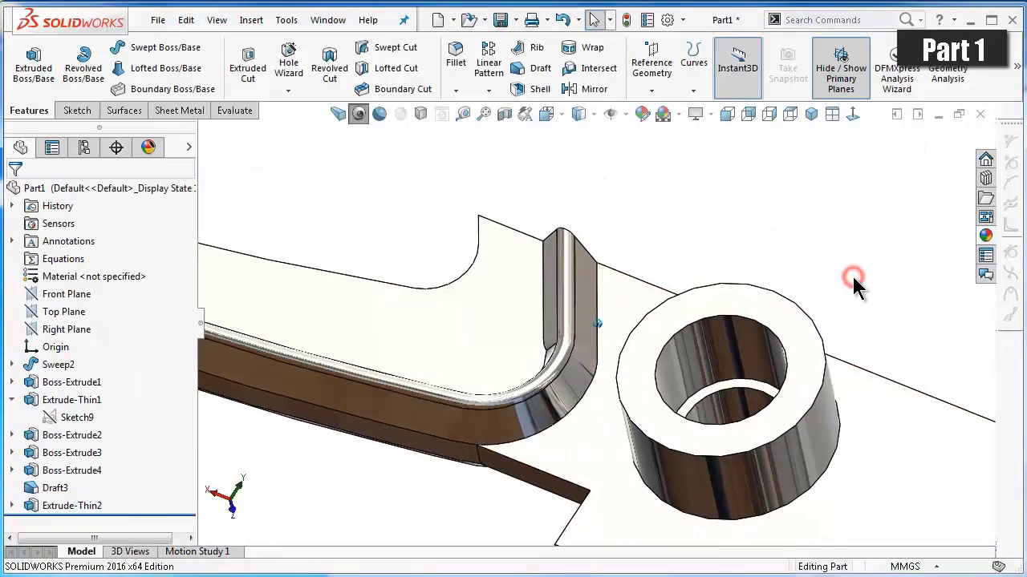
Draft the ring's outer wall at 9° using the lever's flat face as neutral plane.
{"action": "left_click", "coordinate": [524, 71]}
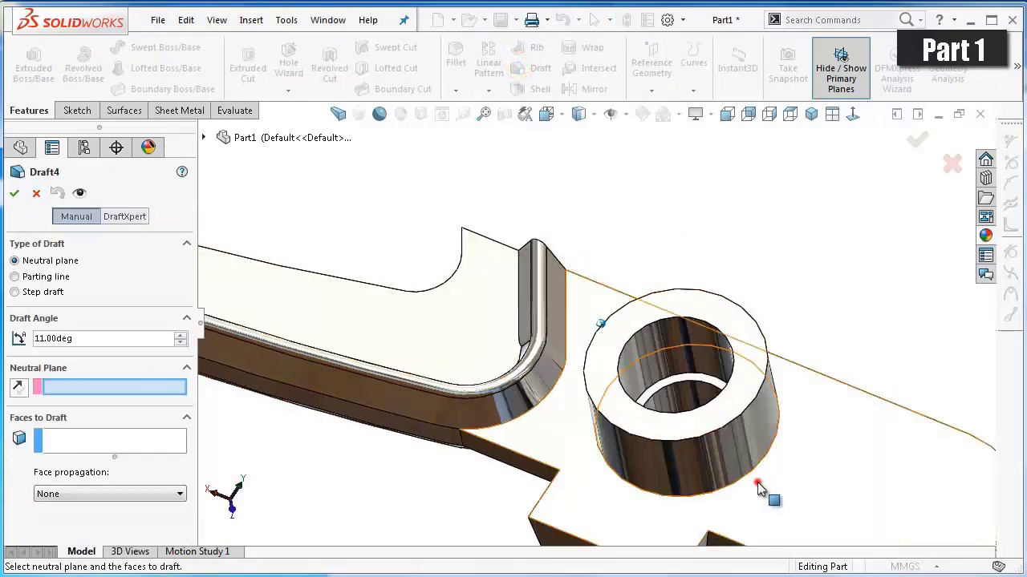
{"action": "left_click", "coordinate": [757, 482]}
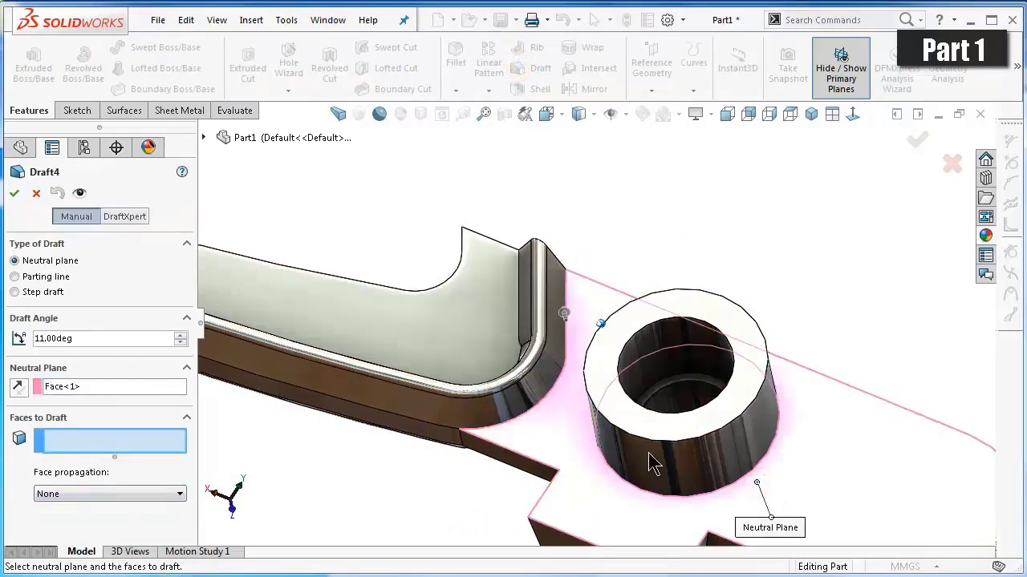
{"action": "left_click", "coordinate": [735, 444]}
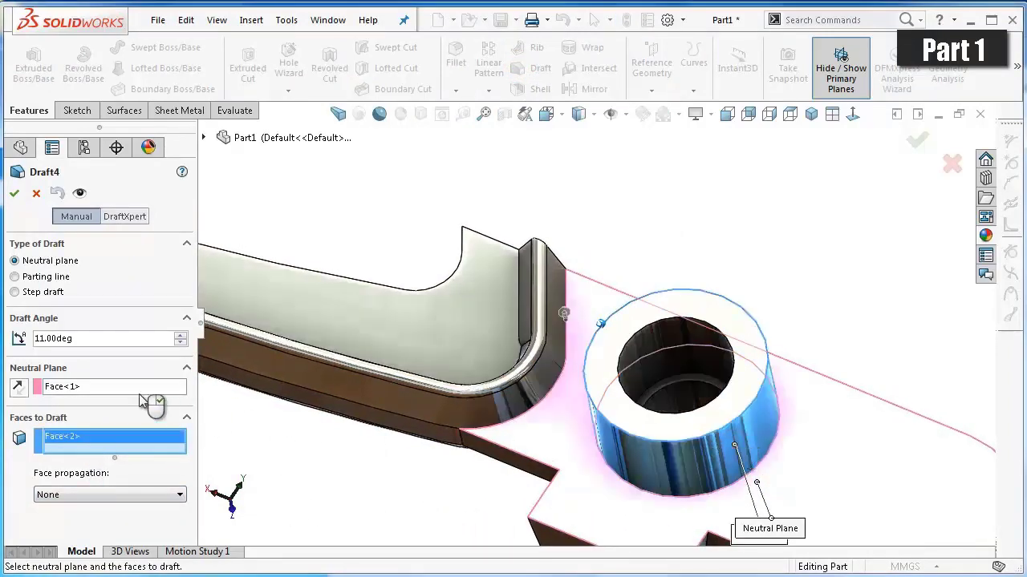
{"action": "double_click", "coordinate": [108, 338]}
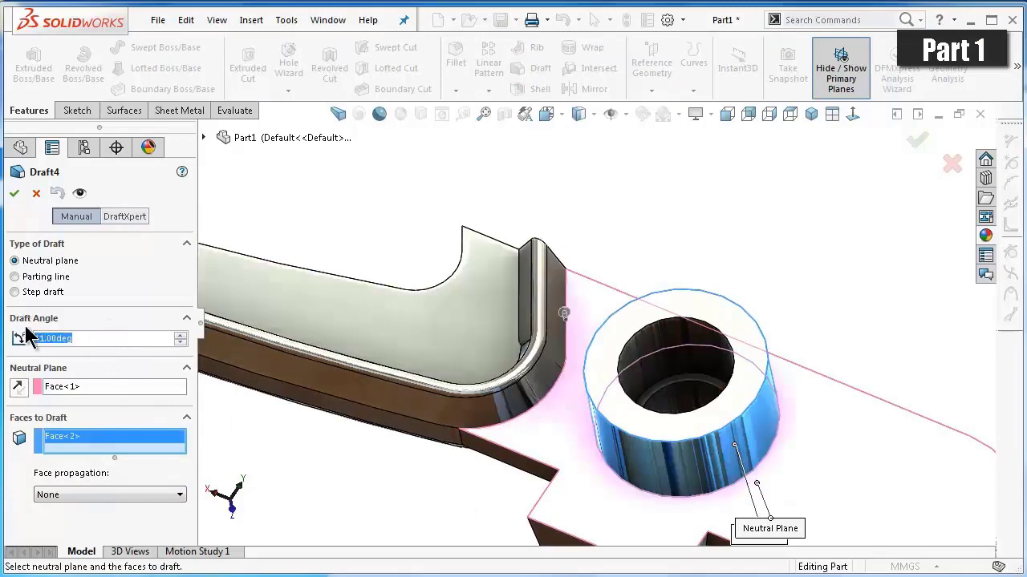
{"action": "type", "text": "9"}
{"action": "left_click", "coordinate": [16, 351]}
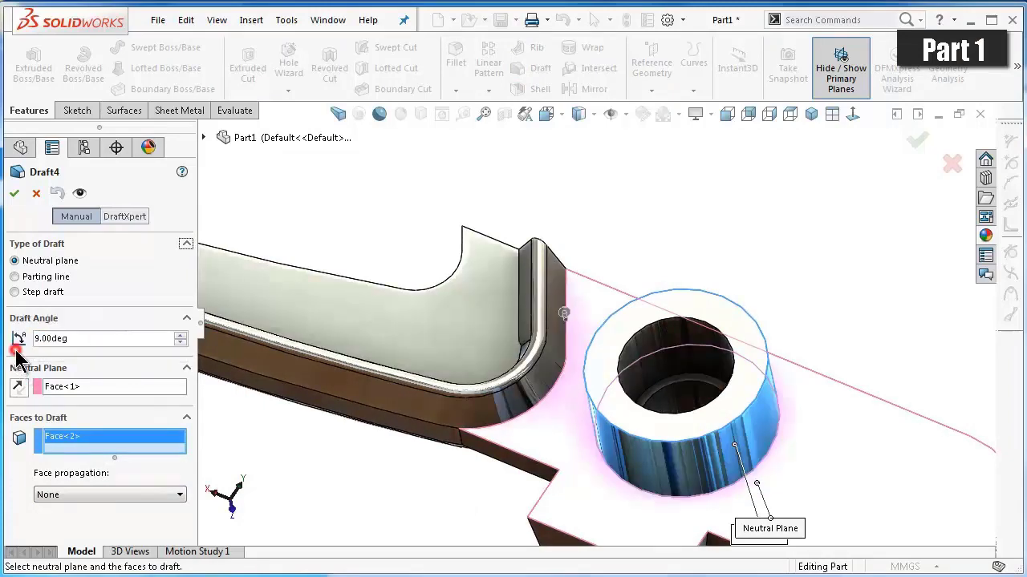
{"action": "left_click", "coordinate": [17, 192]}
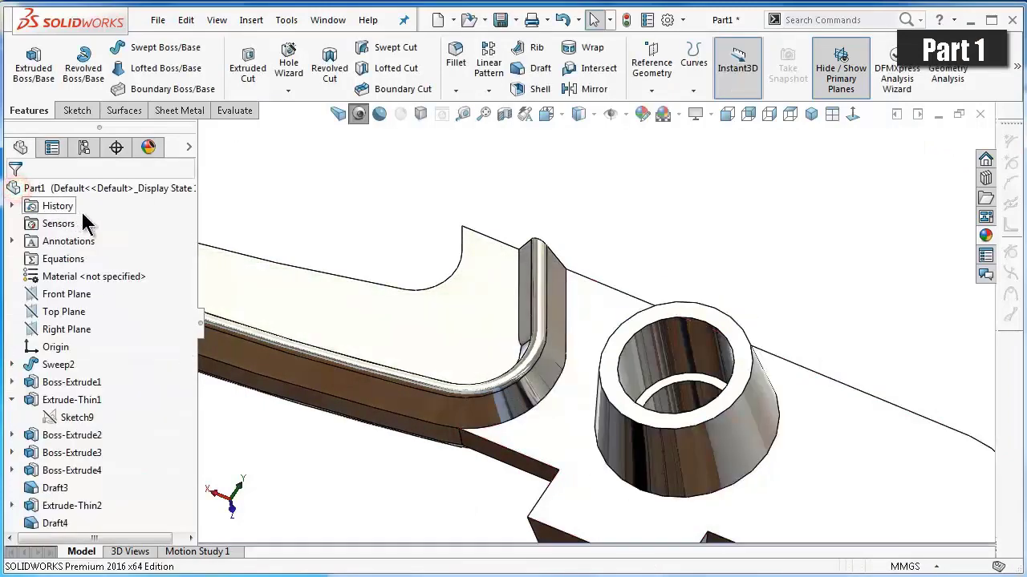
{"action": "mouse_move", "coordinate": [603, 321]}
{"action": "middle_mouse_down"}
{"action": "mouse_move", "coordinate": [590, 323]}
{"action": "mouse_move", "coordinate": [606, 321]}
{"action": "mouse_move", "coordinate": [650, 353]}
{"action": "mouse_move", "coordinate": [550, 364]}
{"action": "middle_mouse_up"}
Rotate and zoom the part with the arrow keys and wheel to inspect it from all sides.
{"action": "key", "text": "Left"}
{"action": "key", "text": "Left"}
{"action": "key", "text": "Left"}
{"action": "key", "text": "Left"}
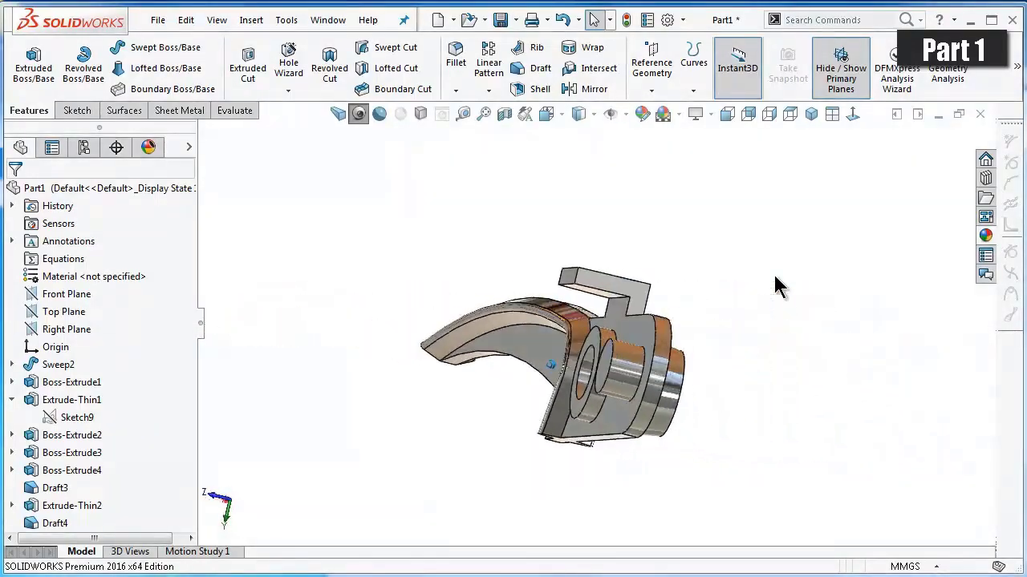
{"action": "key", "text": "Left"}
{"action": "key", "text": "Left"}
{"action": "key", "text": "Left"}
{"action": "key", "text": "Left"}
{"action": "key", "text": "Up"}
{"action": "key", "text": "Up"}
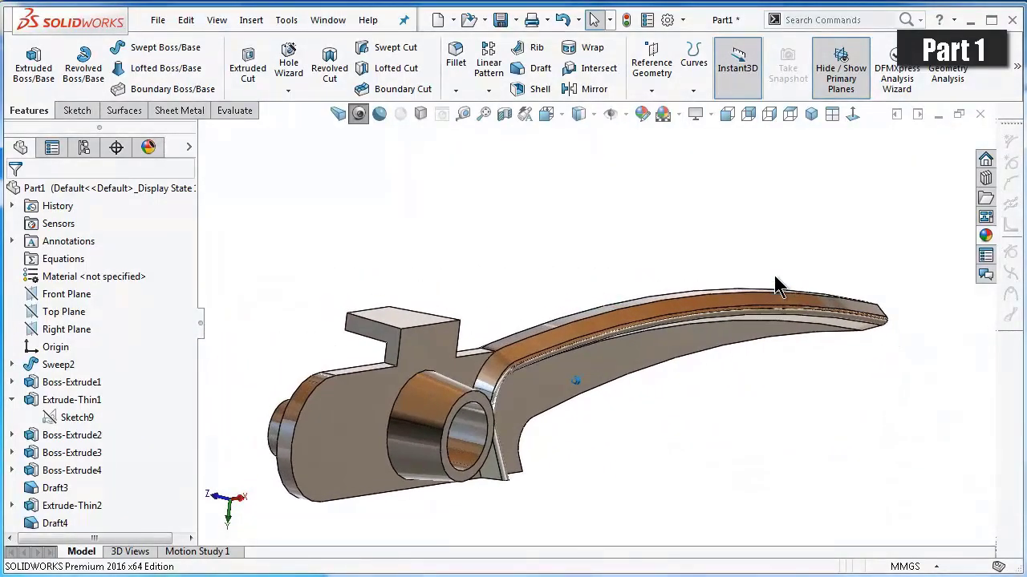
{"action": "key", "text": "Left"}
{"action": "key", "text": "Up"}
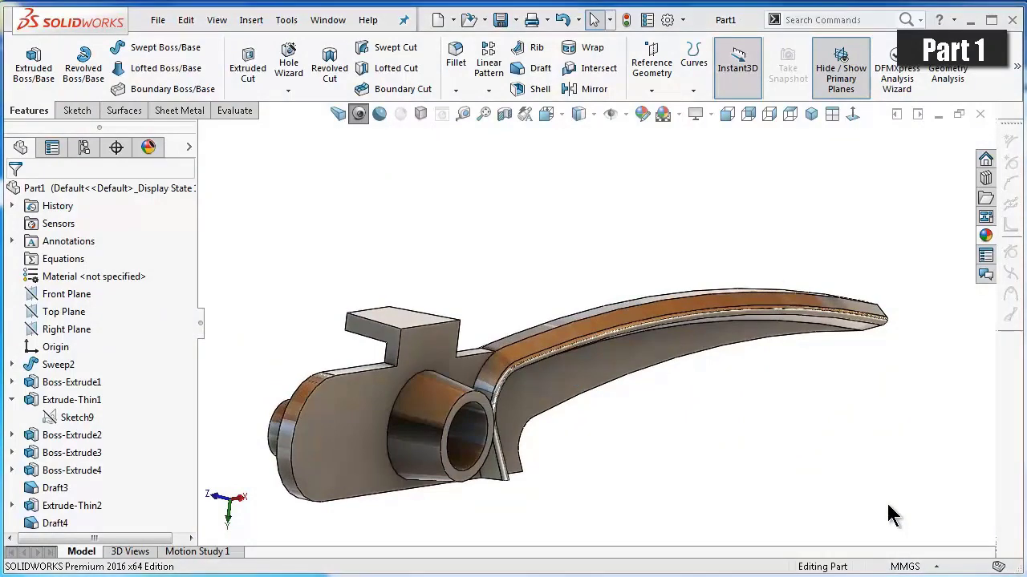
{"action": "key", "text": "Left"}
{"action": "key", "text": "Left"}
{"action": "key", "text": "Left"}
{"action": "key", "text": "Left"}
{"action": "key", "text": "Left"}
{"action": "key", "text": "Left"}
{"action": "key", "text": "Left"}
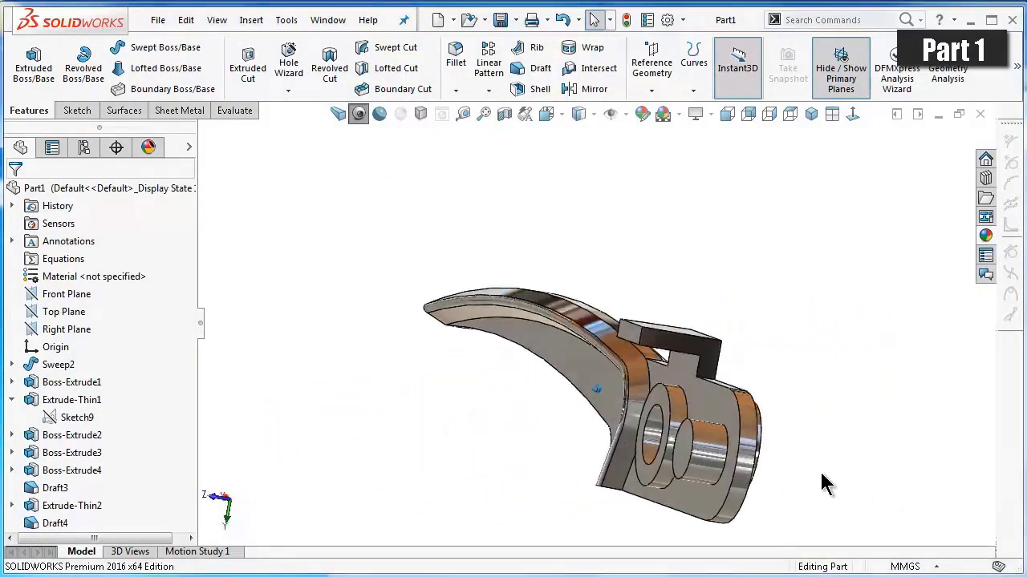
{"action": "key", "text": "Down"}
{"action": "scroll", "coordinate": [825, 484], "scroll_direction": "down", "scroll_amount": 5}
{"action": "scroll", "coordinate": [825, 484], "scroll_direction": "down", "scroll_amount": 1}
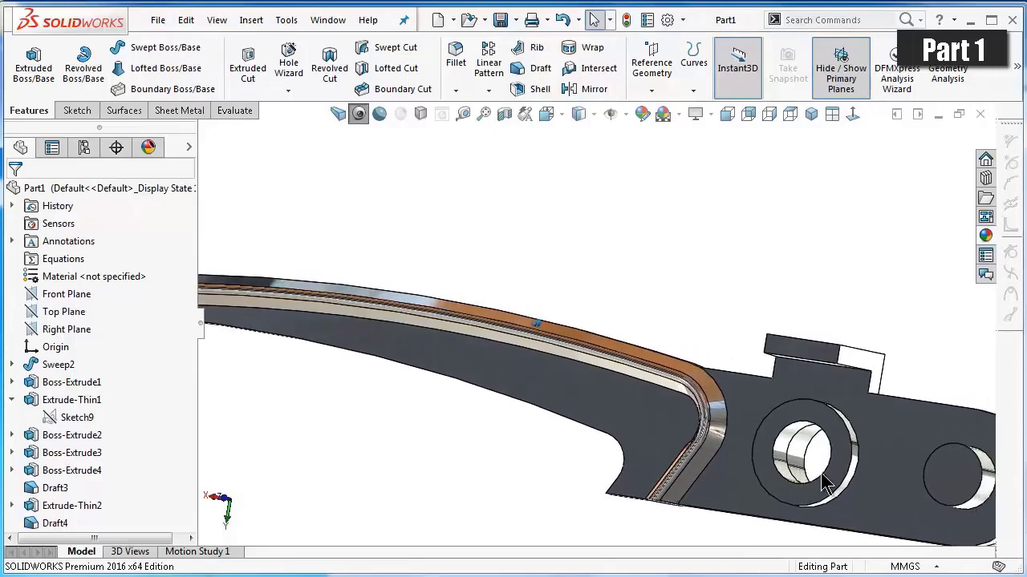
{"action": "scroll", "coordinate": [825, 484], "scroll_direction": "up", "scroll_amount": 3}
{"action": "key", "text": "Down"}
{"action": "key", "text": "Left"}
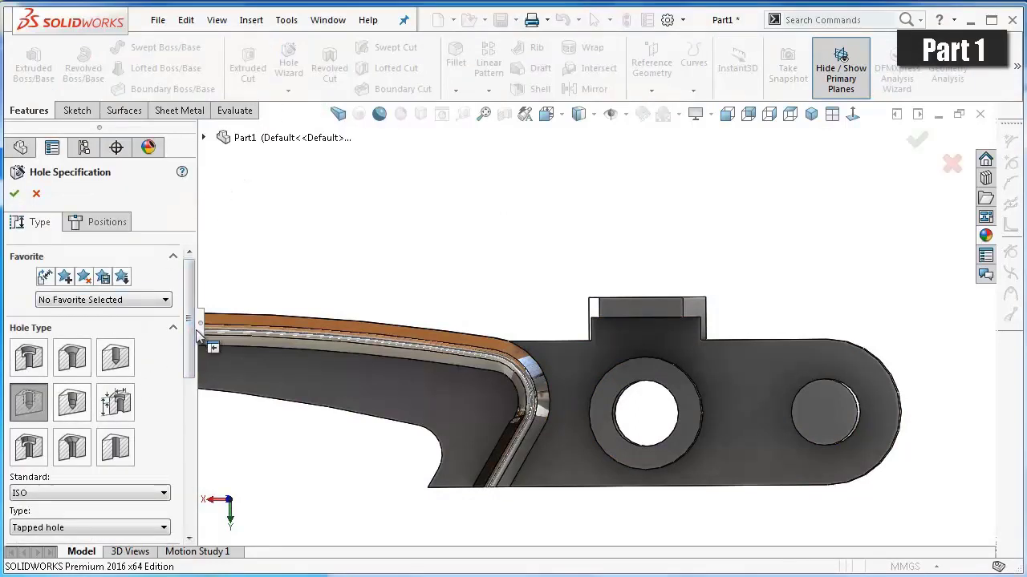
Choose the M5 thread size for the ISO tapped hole.
{"action": "left_click_drag", "start_coordinate": [191, 337], "coordinate": [184, 409]}
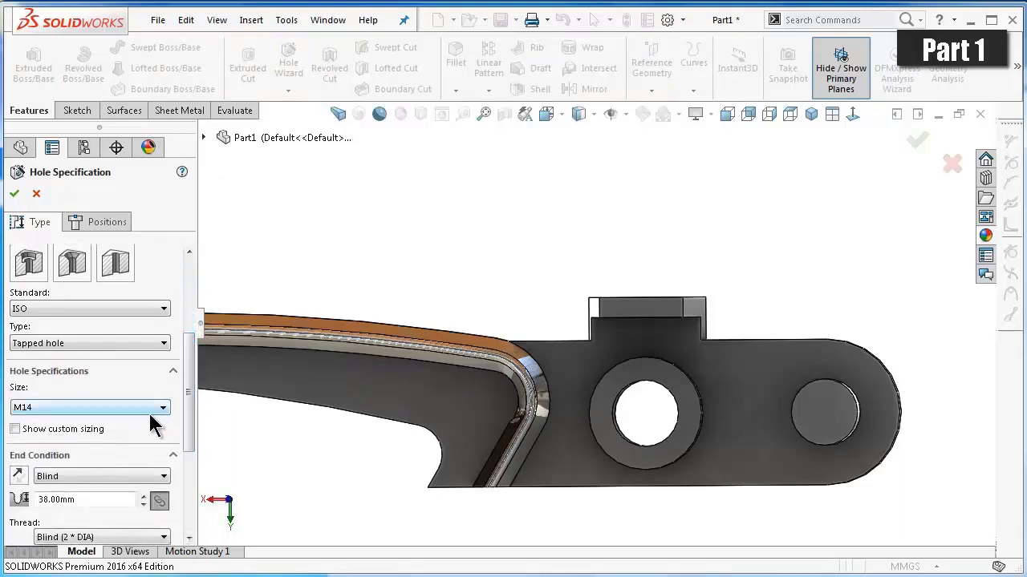
{"action": "left_click", "coordinate": [148, 410]}
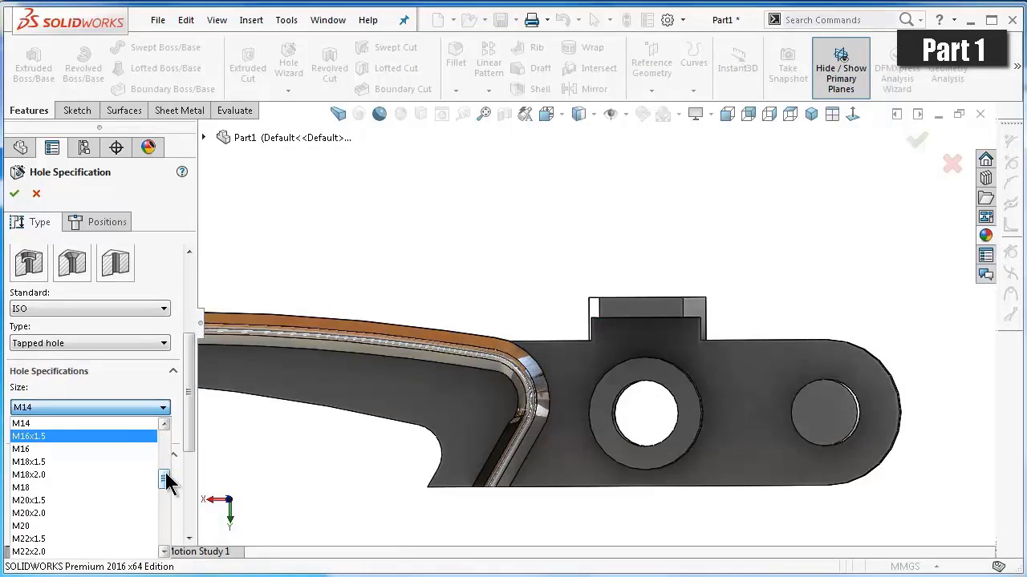
{"action": "left_click_drag", "start_coordinate": [166, 481], "coordinate": [167, 464]}
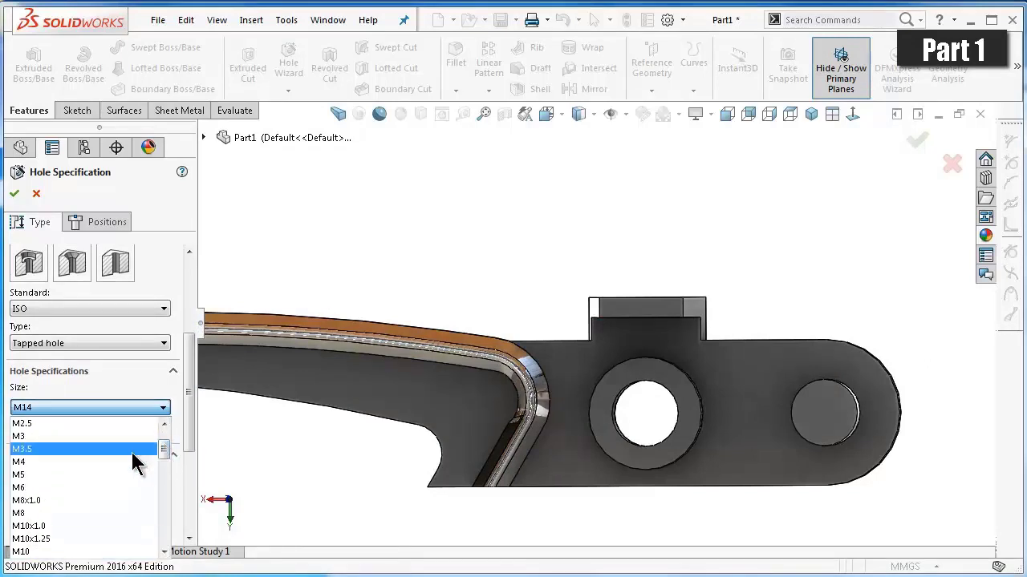
{"action": "left_click", "coordinate": [84, 475]}
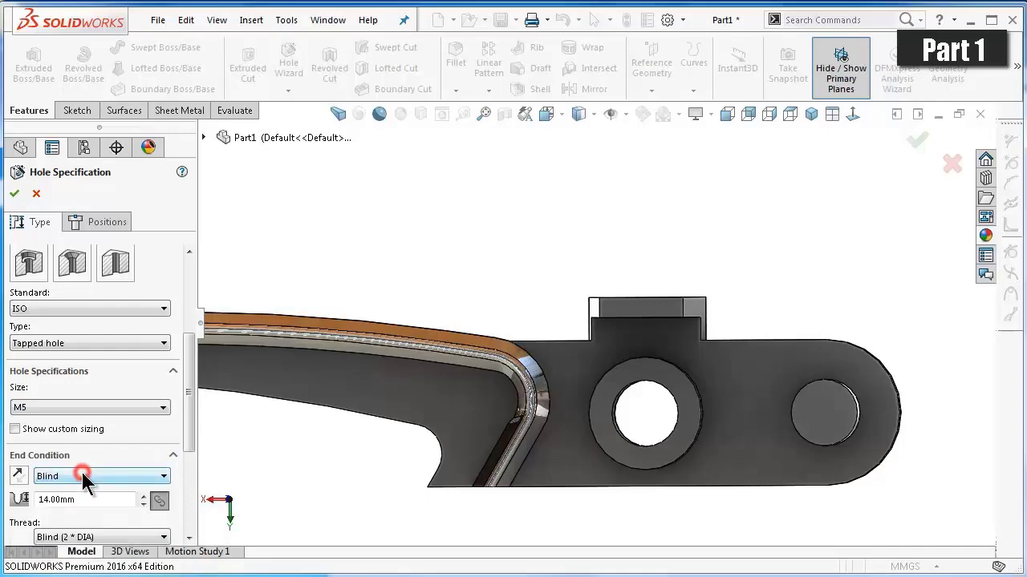
Place the hole on the end boss face and snap it to the boss's centre.
{"action": "left_click", "coordinate": [105, 226]}
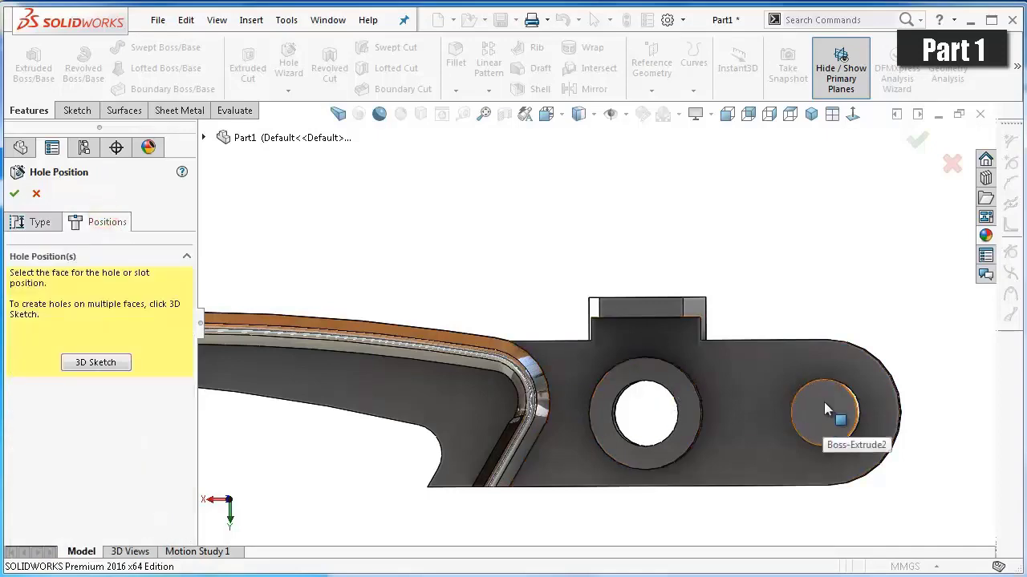
{"action": "left_click", "coordinate": [824, 403]}
{"action": "left_click", "coordinate": [852, 117]}
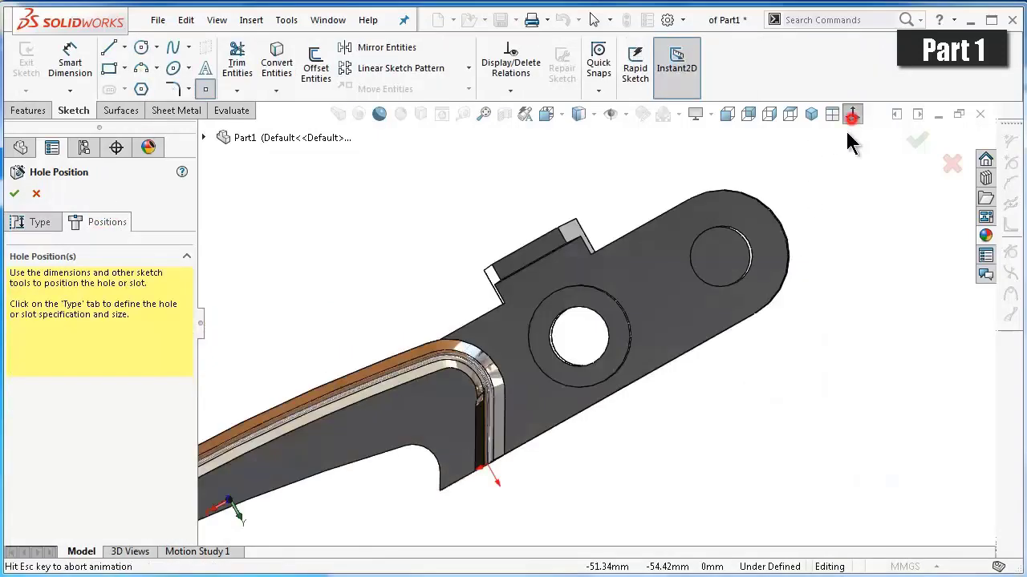
{"action": "scroll", "coordinate": [409, 343], "scroll_direction": "down", "scroll_amount": 5}
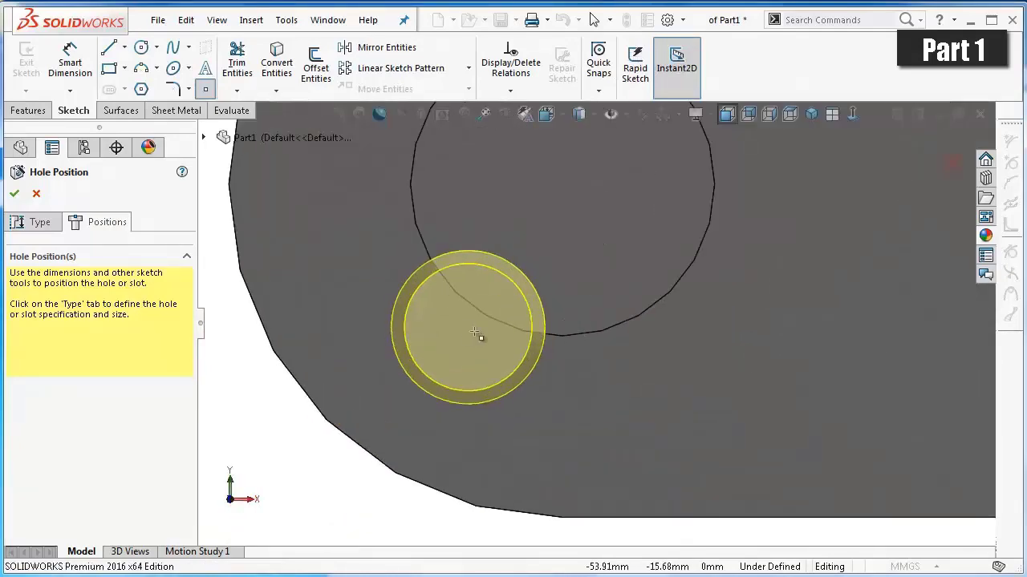
{"action": "scroll", "coordinate": [482, 337], "scroll_direction": "down", "scroll_amount": 2}
{"action": "scroll", "coordinate": [545, 312], "scroll_direction": "up", "scroll_amount": 3}
{"action": "scroll", "coordinate": [605, 259], "scroll_direction": "up", "scroll_amount": 2}
{"action": "left_click_drag", "start_coordinate": [600, 262], "coordinate": [589, 244]}
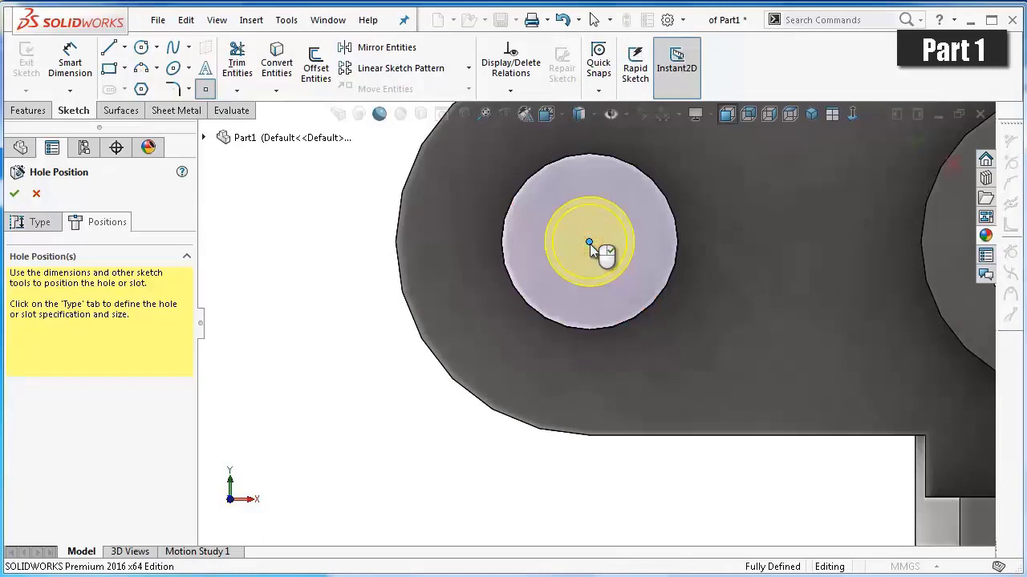
Cut the M5 tapped hole with its depth reduced to 6.5 mm, keeping the existing thread depth.
{"action": "left_click", "coordinate": [40, 225]}
{"action": "left_click_drag", "start_coordinate": [188, 341], "coordinate": [184, 475]}
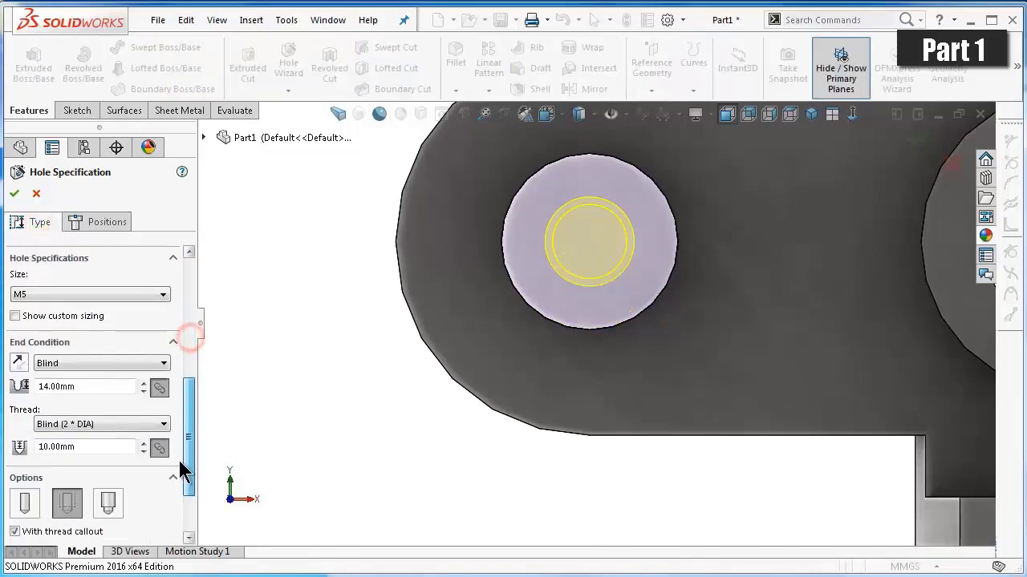
{"action": "scroll", "coordinate": [180, 470], "scroll_direction": "up", "scroll_amount": 2}
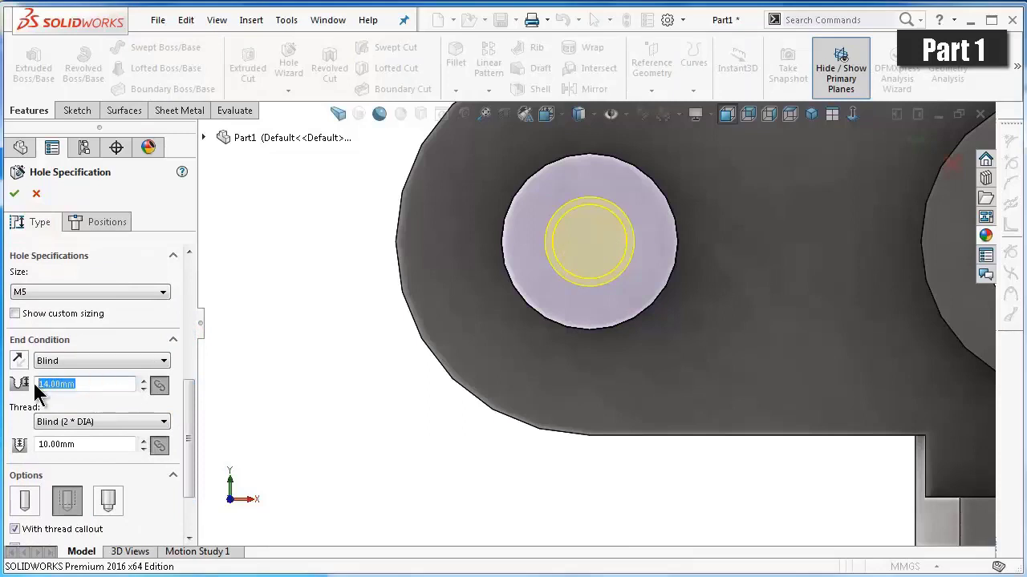
{"action": "type", "text": "6.5"}
{"action": "key", "text": "Return"}
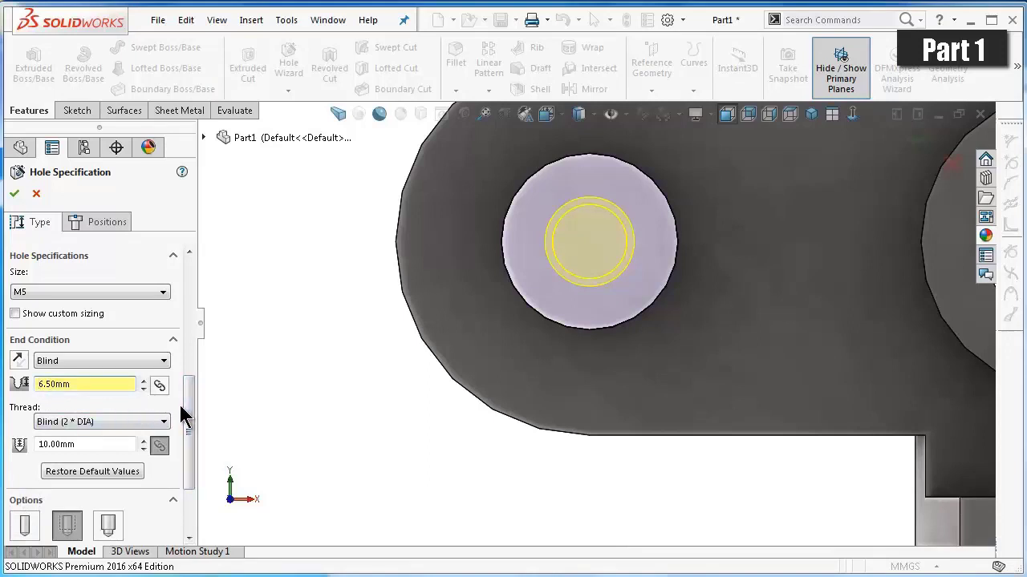
{"action": "left_click", "coordinate": [156, 423]}
{"action": "left_click", "coordinate": [155, 422]}
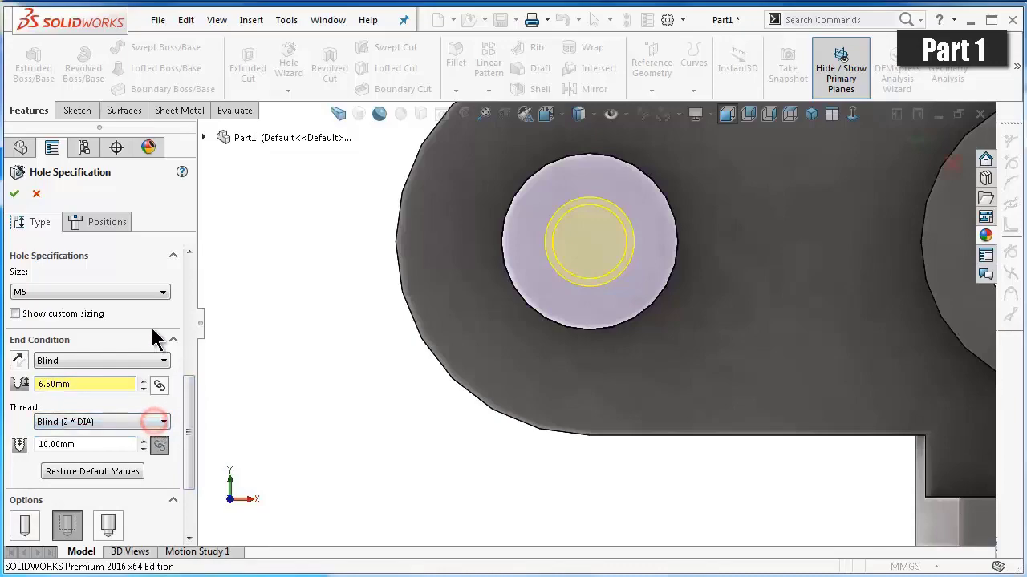
{"action": "left_click", "coordinate": [12, 194]}
{"action": "mouse_move", "coordinate": [426, 390]}
{"action": "middle_mouse_down"}
{"action": "mouse_move", "coordinate": [497, 382]}
{"action": "mouse_move", "coordinate": [572, 421]}
{"action": "mouse_move", "coordinate": [615, 420]}
{"action": "mouse_move", "coordinate": [578, 356]}
{"action": "mouse_move", "coordinate": [458, 367]}
{"action": "mouse_move", "coordinate": [465, 378]}
{"action": "middle_mouse_up"}
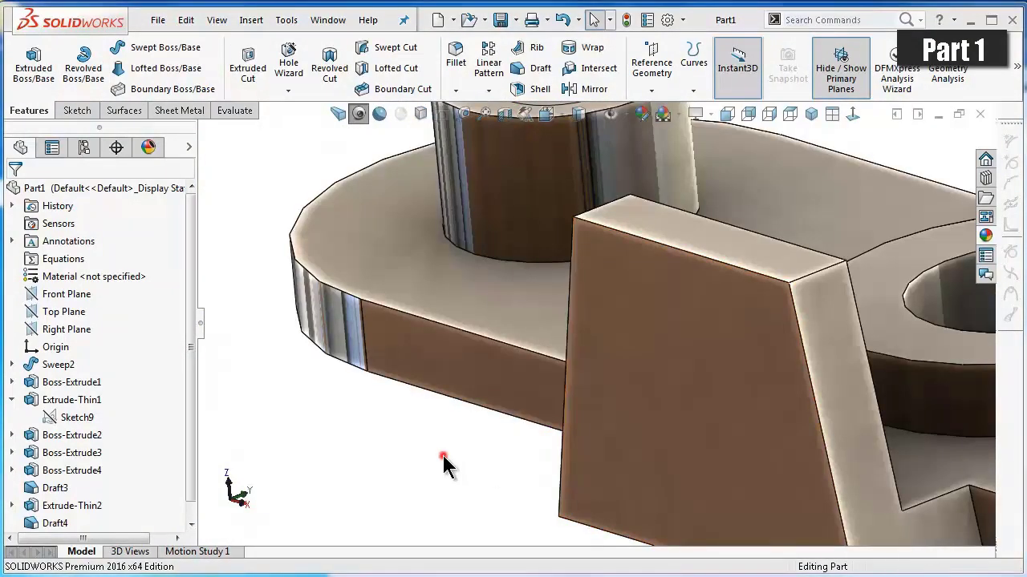
Zoom in on the lever arm and start a Fillet with a symmetric 1.00 mm radius.
{"action": "left_click", "coordinate": [442, 455]}
{"action": "mouse_move", "coordinate": [443, 460]}
{"action": "middle_mouse_down"}
{"action": "mouse_move", "coordinate": [469, 457]}
{"action": "mouse_move", "coordinate": [460, 454]}
{"action": "middle_mouse_up"}
{"action": "scroll", "coordinate": [458, 455], "scroll_direction": "up", "scroll_amount": 2}
{"action": "scroll", "coordinate": [458, 455], "scroll_direction": "up", "scroll_amount": 1}
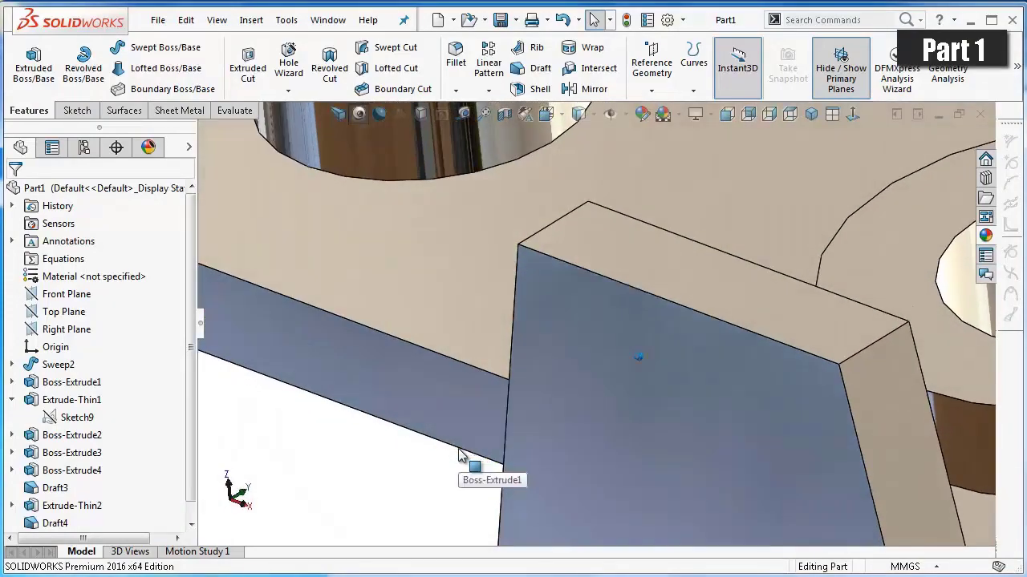
{"action": "scroll", "coordinate": [458, 455], "scroll_direction": "up", "scroll_amount": 2}
{"action": "scroll", "coordinate": [458, 455], "scroll_direction": "up", "scroll_amount": 2}
{"action": "scroll", "coordinate": [458, 455], "scroll_direction": "up", "scroll_amount": 3}
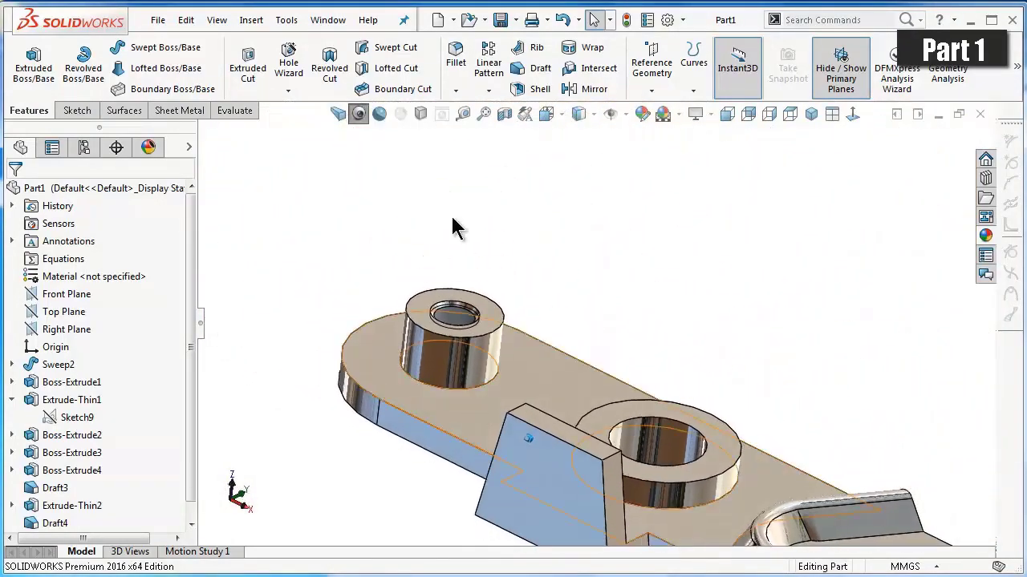
{"action": "left_click", "coordinate": [454, 51]}
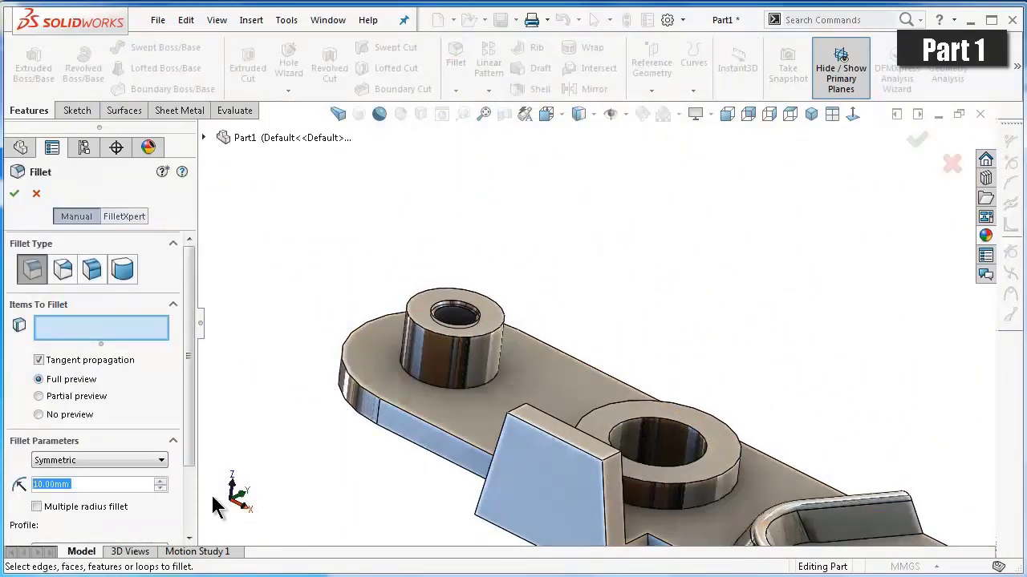
{"action": "type", "text": "1"}
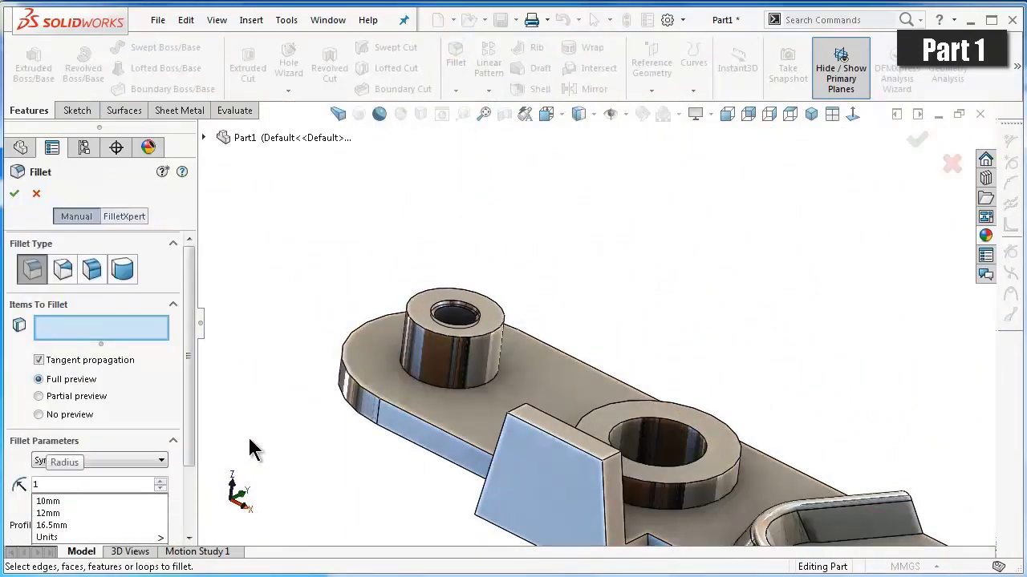
{"action": "left_click", "coordinate": [261, 424]}
{"action": "mouse_move", "coordinate": [624, 439]}
{"action": "middle_mouse_down"}
{"action": "mouse_move", "coordinate": [757, 458]}
{"action": "mouse_move", "coordinate": [705, 470]}
{"action": "mouse_move", "coordinate": [684, 439]}
{"action": "middle_mouse_up"}
{"action": "scroll", "coordinate": [684, 438], "scroll_direction": "down", "scroll_amount": 3}
{"action": "scroll", "coordinate": [705, 420], "scroll_direction": "down", "scroll_amount": 3}
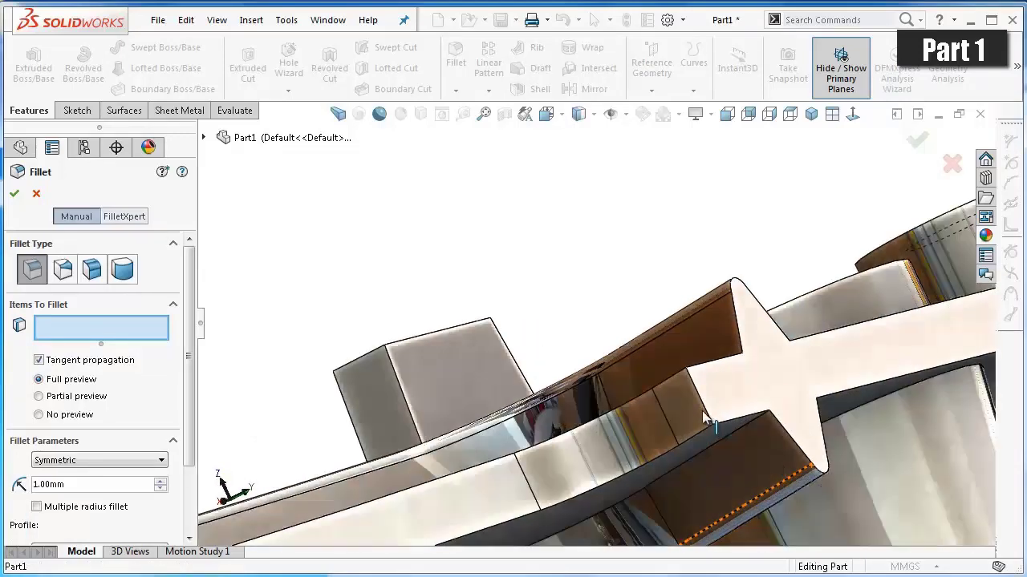
Add the first edge plus the web's upper and curved inner edges, deleting a stray face.
{"action": "left_click", "coordinate": [704, 413]}
{"action": "mouse_move", "coordinate": [623, 394]}
{"action": "middle_mouse_down"}
{"action": "mouse_move", "coordinate": [646, 462]}
{"action": "mouse_move", "coordinate": [652, 296]}
{"action": "middle_mouse_up"}
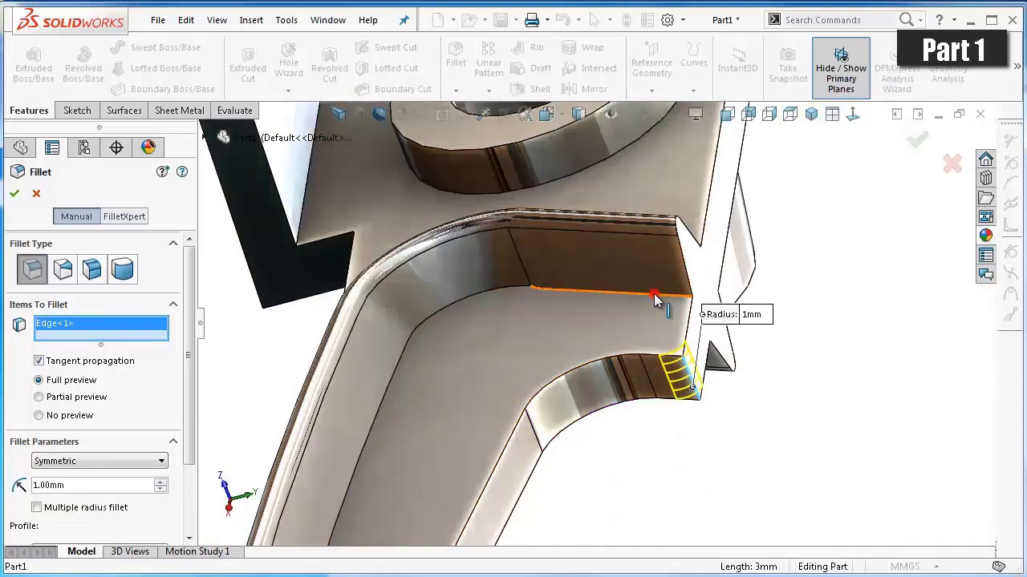
{"action": "left_click", "coordinate": [654, 294]}
{"action": "left_click", "coordinate": [496, 295]}
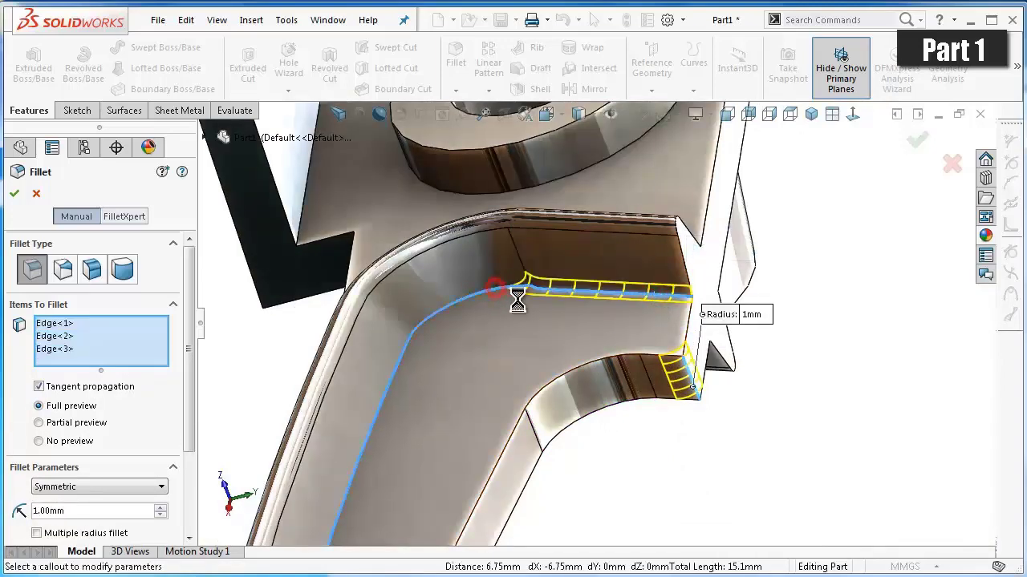
{"action": "middle_click_drag", "start_coordinate": [731, 420], "coordinate": [736, 436]}
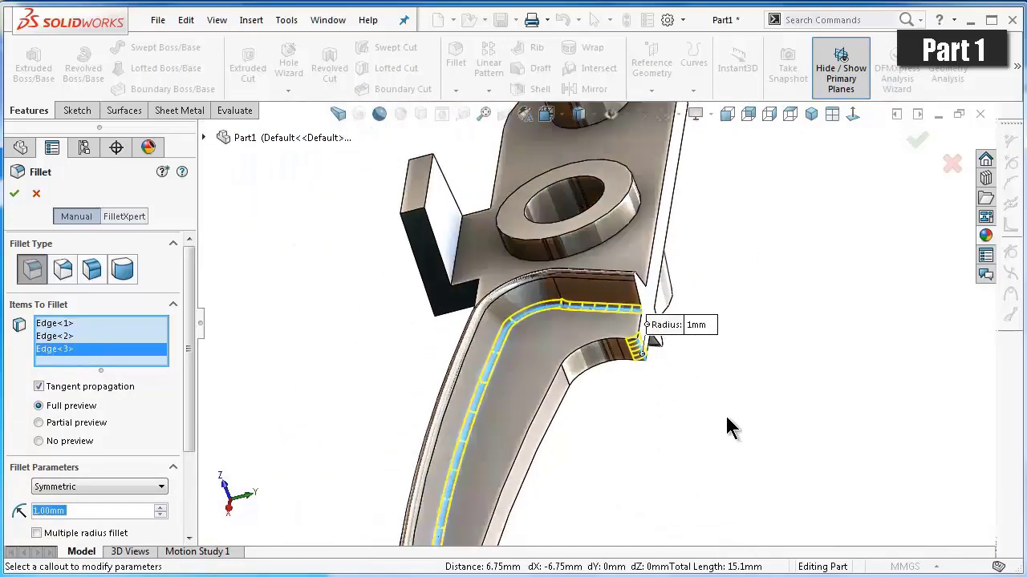
{"action": "scroll", "coordinate": [658, 421], "scroll_direction": "up", "scroll_amount": 3}
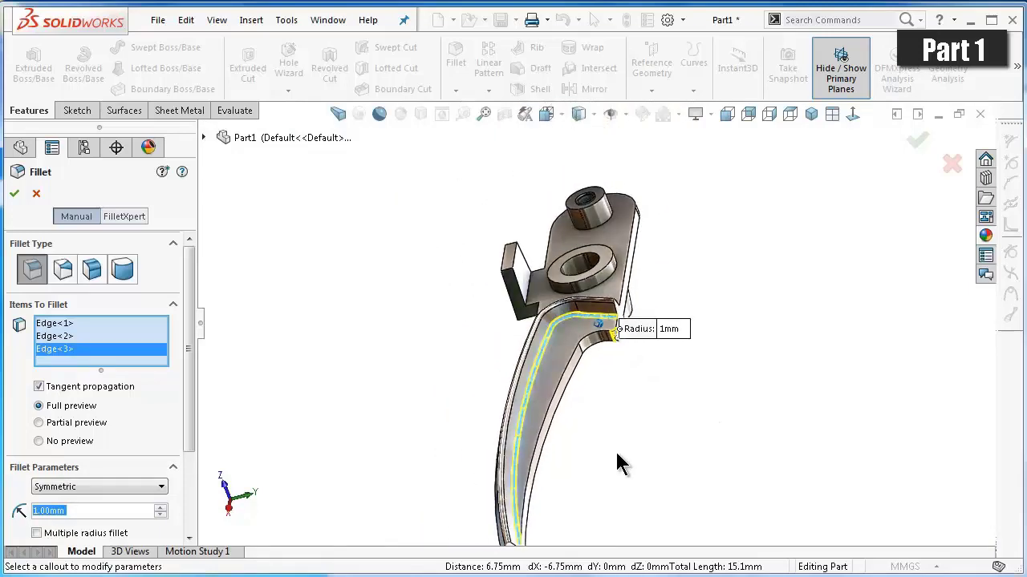
{"action": "scroll", "coordinate": [537, 295], "scroll_direction": "down", "scroll_amount": 3}
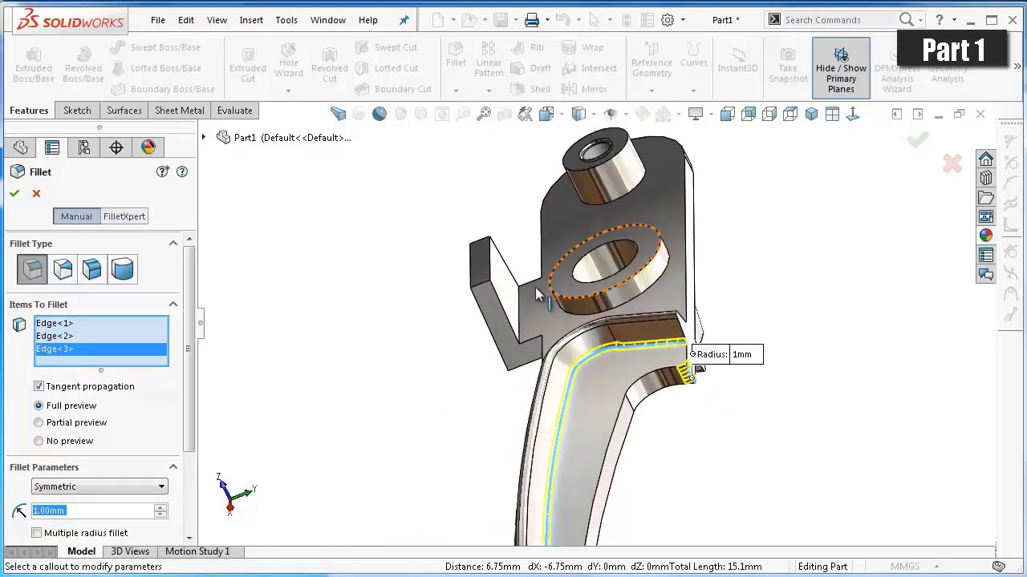
{"action": "scroll", "coordinate": [537, 295], "scroll_direction": "down", "scroll_amount": 3}
{"action": "scroll", "coordinate": [452, 429], "scroll_direction": "up", "scroll_amount": 2}
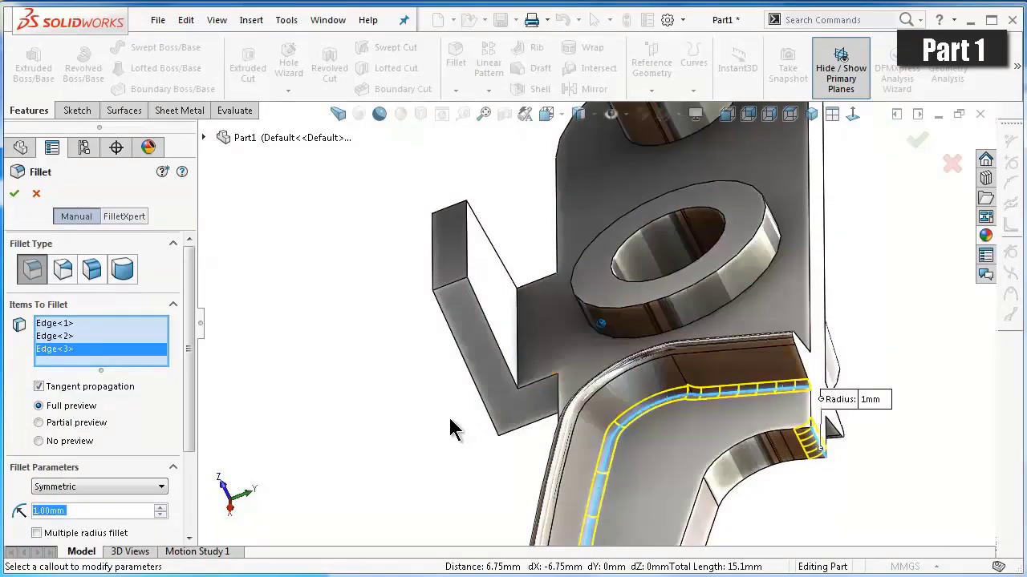
{"action": "mouse_move", "coordinate": [452, 429]}
{"action": "middle_mouse_down"}
{"action": "mouse_move", "coordinate": [515, 361]}
{"action": "mouse_move", "coordinate": [542, 442]}
{"action": "middle_mouse_up"}
{"action": "left_click", "coordinate": [561, 409]}
{"action": "right_click", "coordinate": [61, 362]}
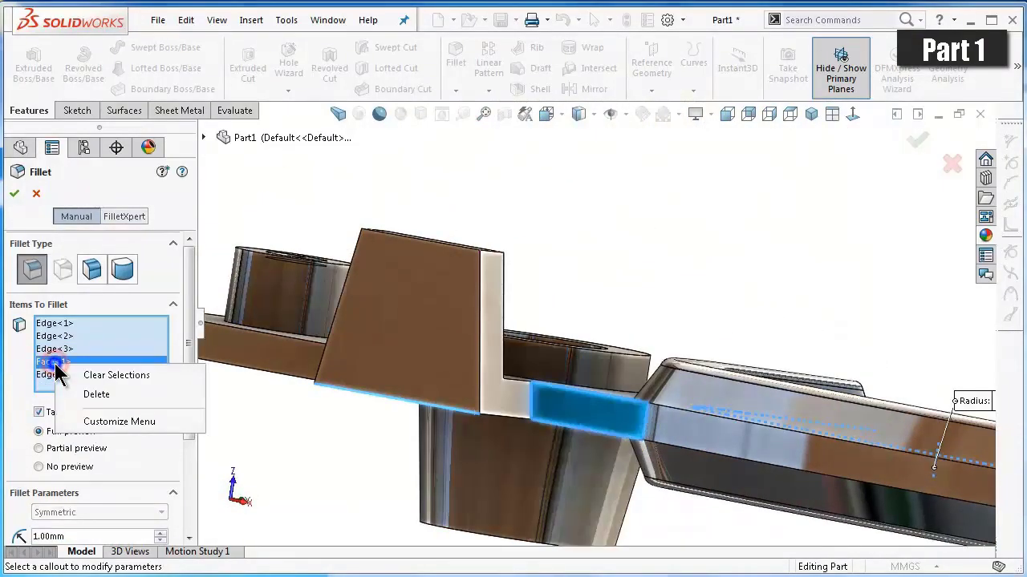
{"action": "left_click", "coordinate": [97, 395]}
Add the boss's outer circular edge and its inner hole edge to the fillet.
{"action": "middle_click_drag", "start_coordinate": [280, 412], "coordinate": [370, 360]}
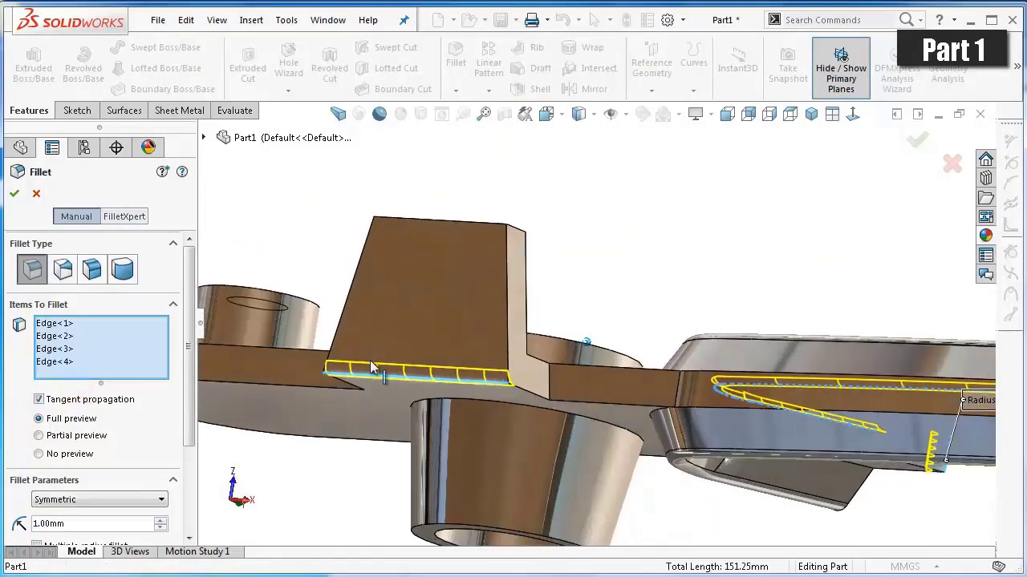
{"action": "scroll", "coordinate": [516, 315], "scroll_direction": "down", "scroll_amount": 3}
{"action": "left_click", "coordinate": [557, 316]}
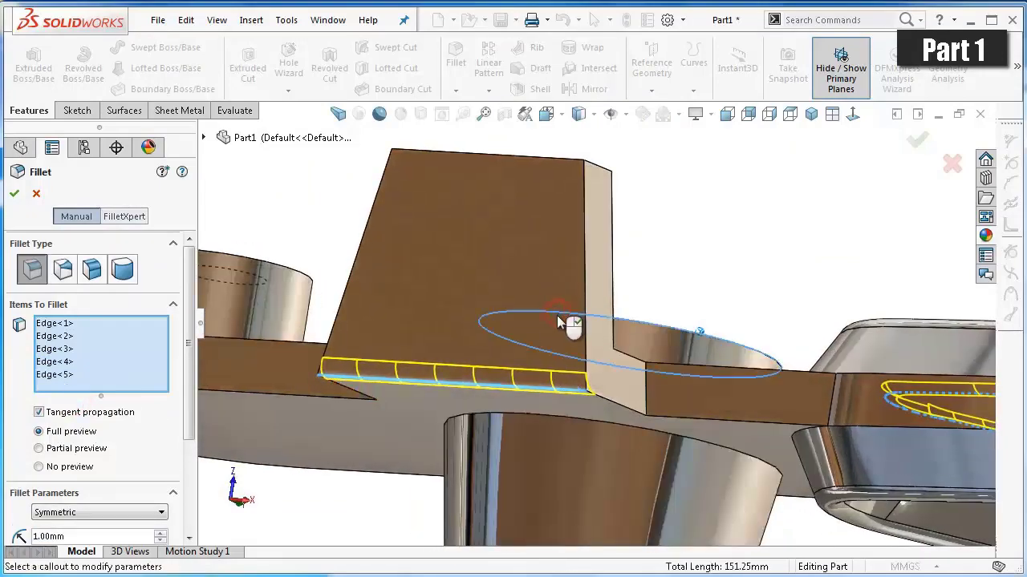
{"action": "middle_click_drag", "start_coordinate": [592, 311], "coordinate": [562, 363]}
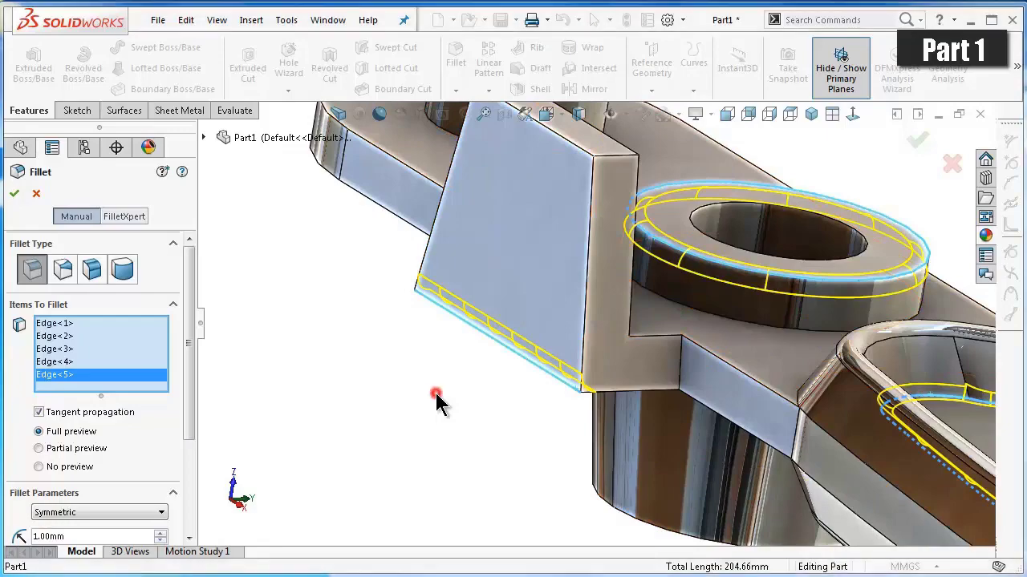
{"action": "middle_click_drag", "start_coordinate": [436, 405], "coordinate": [724, 273]}
{"action": "scroll", "coordinate": [764, 211], "scroll_direction": "down", "scroll_amount": 3}
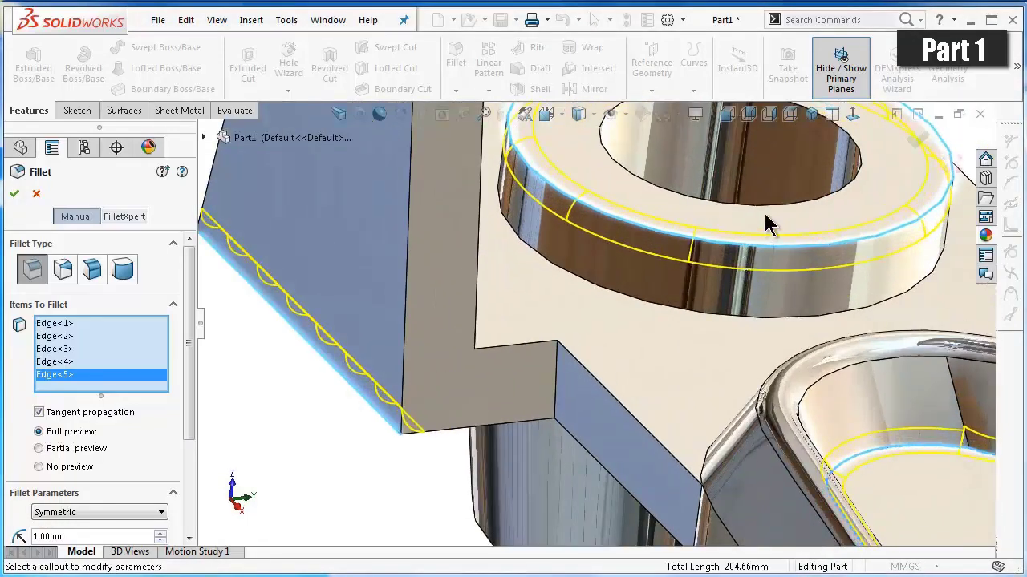
{"action": "left_click", "coordinate": [765, 205]}
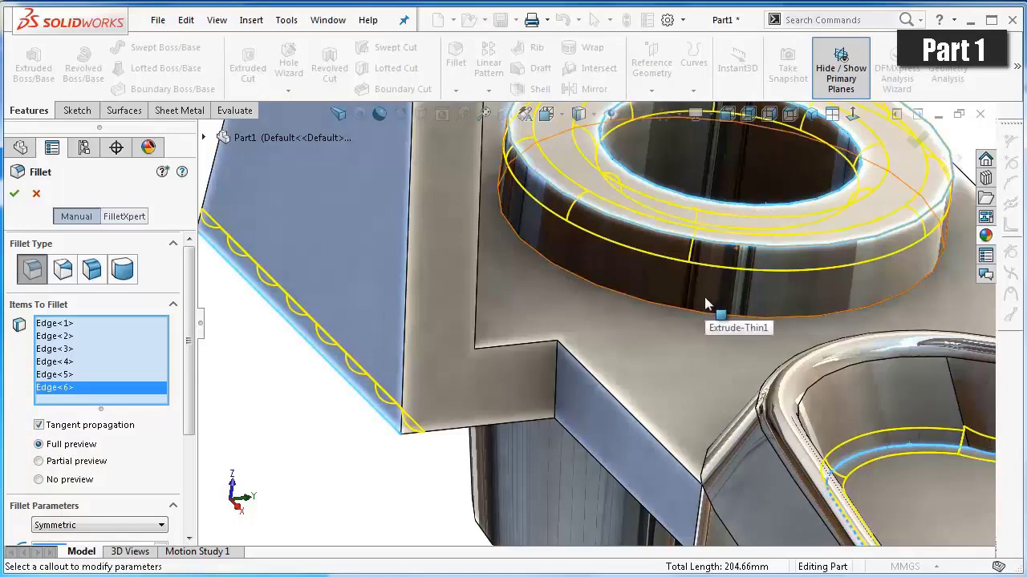
Orbit around the boss and select the arm's top face.
{"action": "scroll", "coordinate": [705, 298], "scroll_direction": "up", "scroll_amount": 3}
{"action": "scroll", "coordinate": [681, 308], "scroll_direction": "up", "scroll_amount": 3}
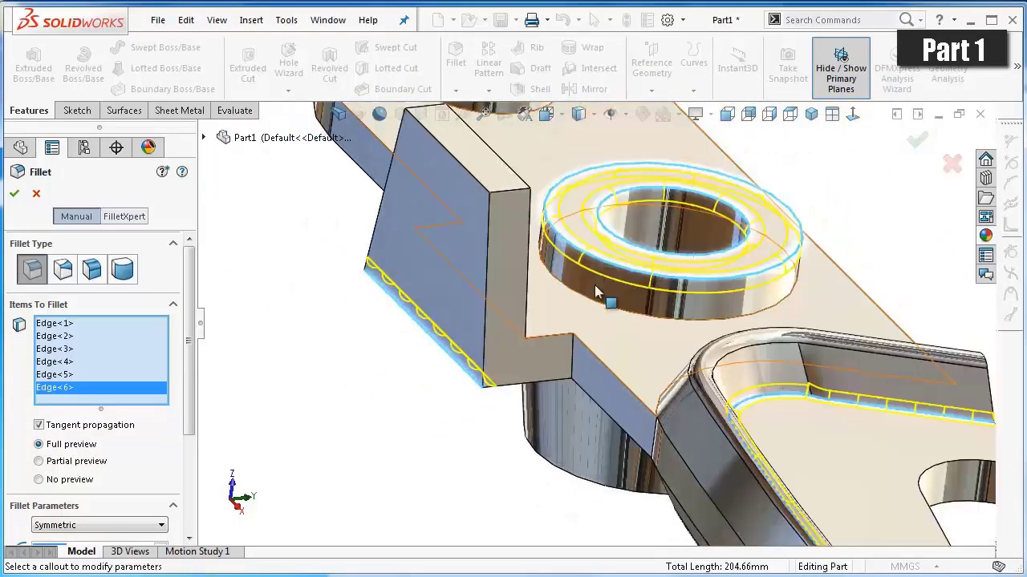
{"action": "scroll", "coordinate": [607, 293], "scroll_direction": "up", "scroll_amount": 3}
{"action": "scroll", "coordinate": [669, 217], "scroll_direction": "down", "scroll_amount": 4}
{"action": "scroll", "coordinate": [648, 246], "scroll_direction": "down", "scroll_amount": 3}
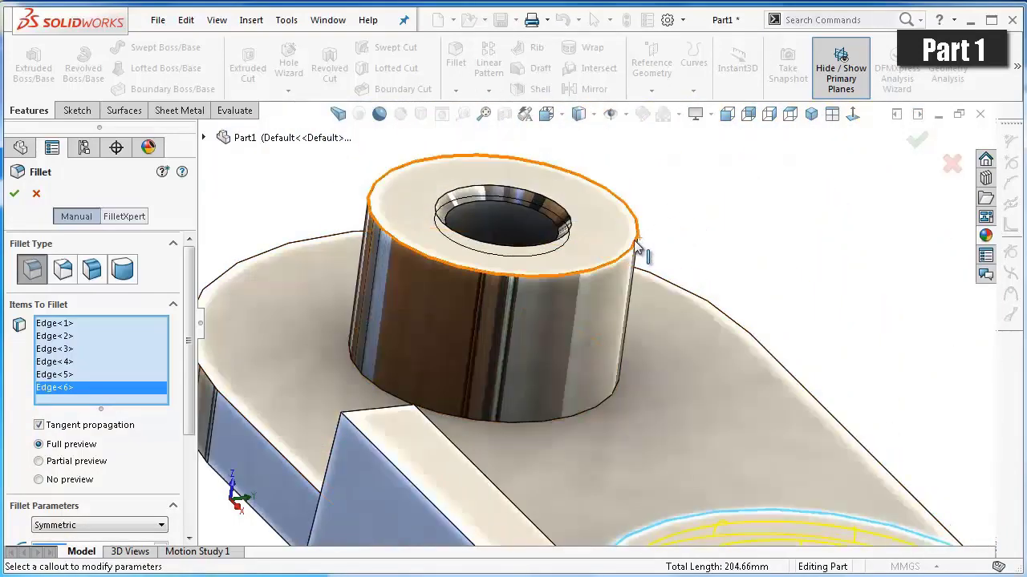
{"action": "middle_click_drag", "start_coordinate": [666, 272], "coordinate": [711, 243]}
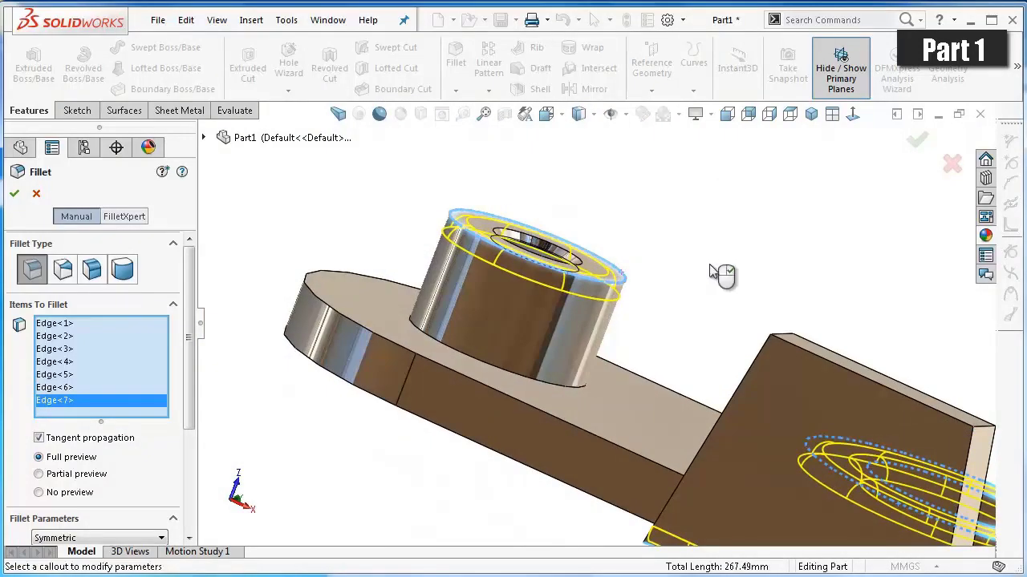
{"action": "middle_click_drag", "start_coordinate": [702, 283], "coordinate": [658, 360]}
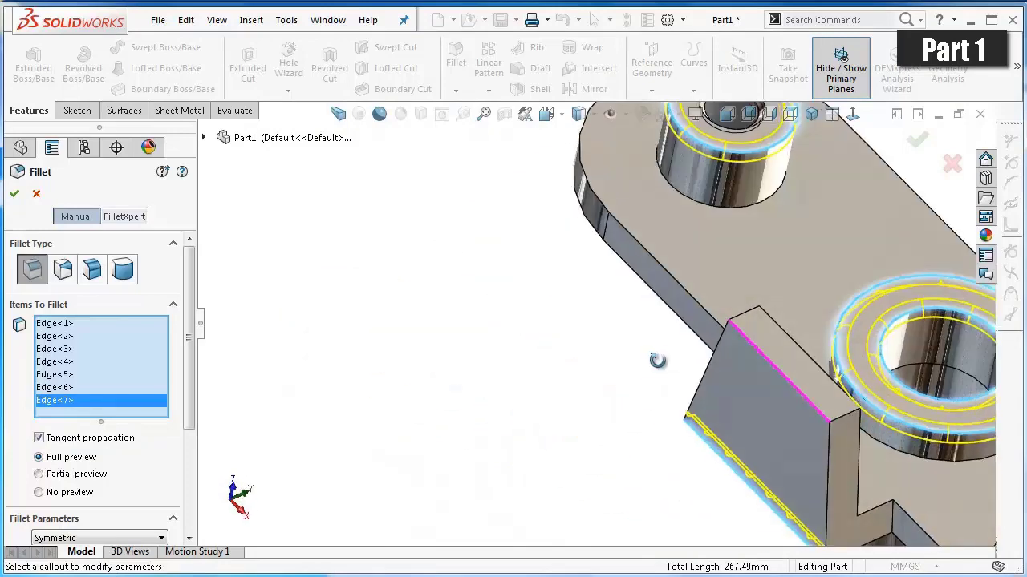
{"action": "scroll", "coordinate": [681, 321], "scroll_direction": "down", "scroll_amount": 3}
{"action": "left_click", "coordinate": [766, 261]}
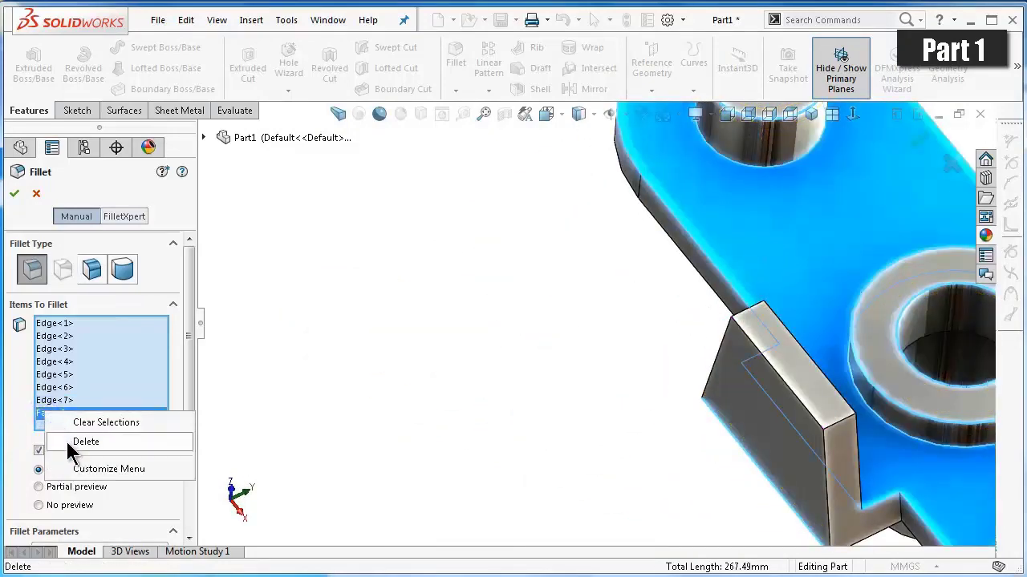
Drop the arm's top face and add the arm's long side edge and the tab edge.
{"action": "left_click", "coordinate": [85, 442]}
{"action": "mouse_move", "coordinate": [612, 317]}
{"action": "middle_mouse_down"}
{"action": "mouse_move", "coordinate": [634, 294]}
{"action": "mouse_move", "coordinate": [663, 327]}
{"action": "middle_mouse_up"}
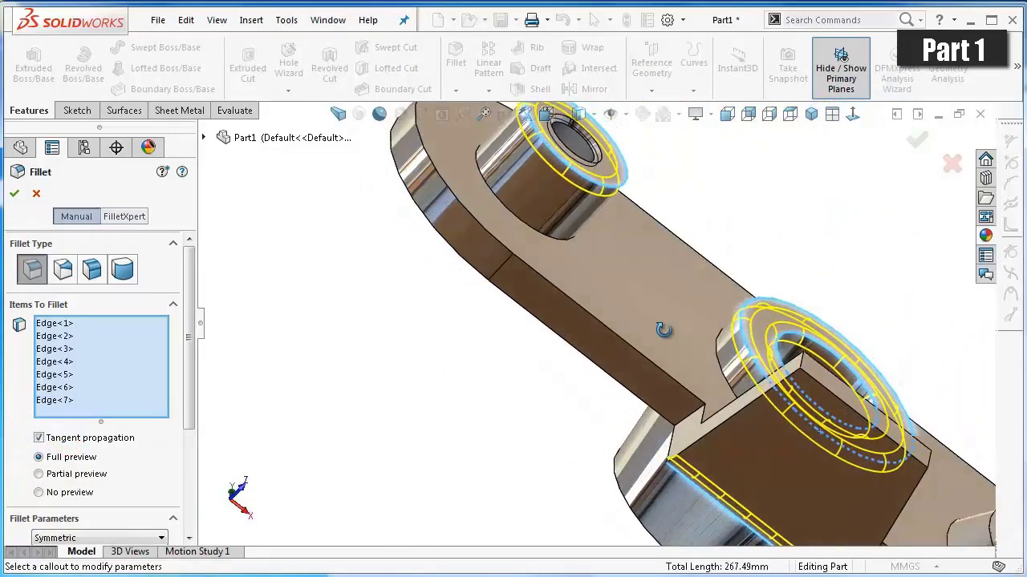
{"action": "left_click", "coordinate": [672, 382]}
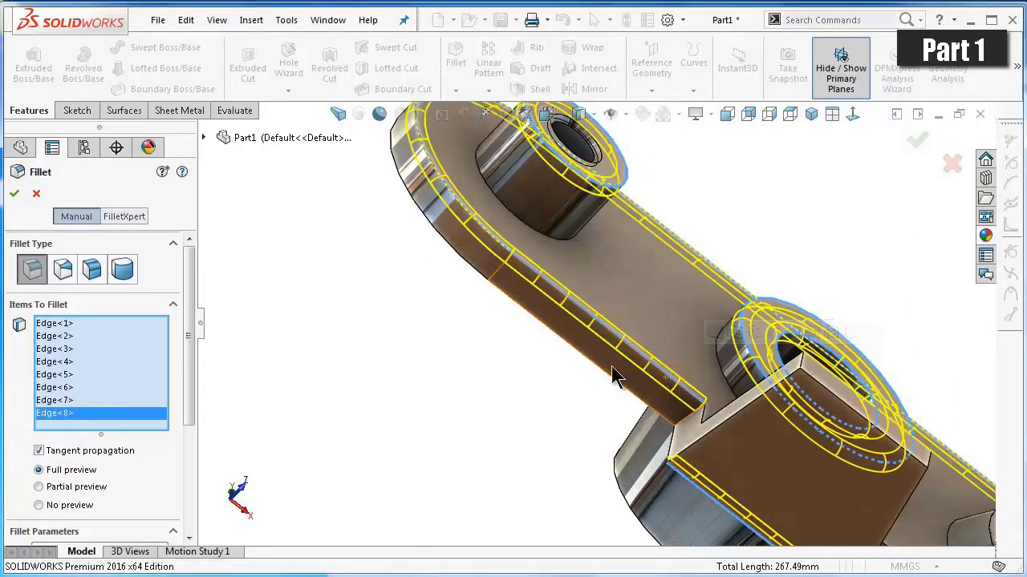
{"action": "mouse_move", "coordinate": [564, 393]}
{"action": "middle_mouse_down"}
{"action": "mouse_move", "coordinate": [516, 401]}
{"action": "mouse_move", "coordinate": [779, 321]}
{"action": "mouse_move", "coordinate": [807, 408]}
{"action": "mouse_move", "coordinate": [625, 447]}
{"action": "middle_mouse_up"}
{"action": "scroll", "coordinate": [861, 259], "scroll_direction": "down", "scroll_amount": 2}
{"action": "scroll", "coordinate": [710, 215], "scroll_direction": "down", "scroll_amount": 2}
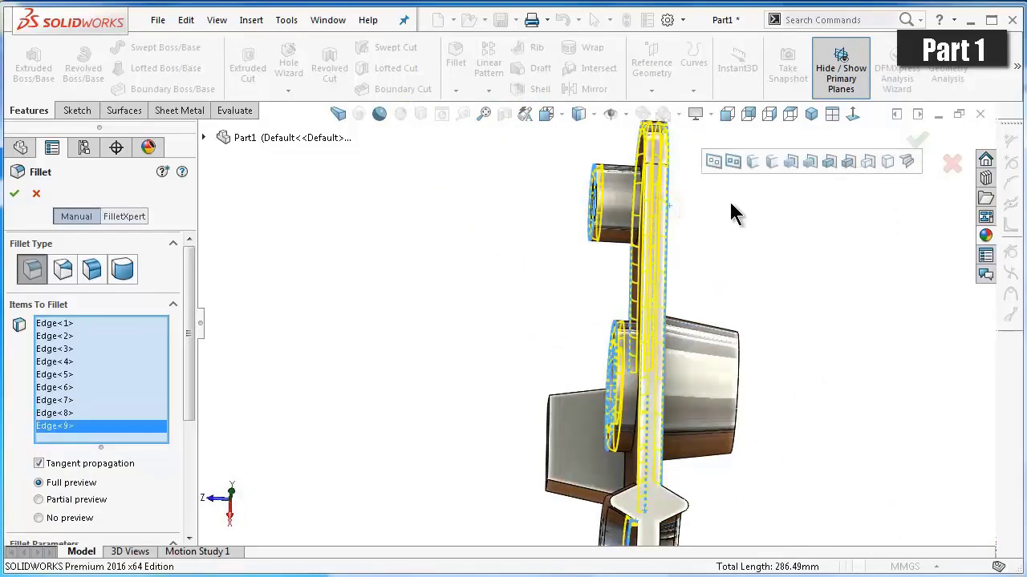
{"action": "mouse_move", "coordinate": [731, 211]}
{"action": "middle_mouse_down"}
{"action": "mouse_move", "coordinate": [612, 246]}
{"action": "mouse_move", "coordinate": [566, 247]}
{"action": "mouse_move", "coordinate": [550, 300]}
{"action": "mouse_move", "coordinate": [568, 307]}
{"action": "middle_mouse_up"}
{"action": "scroll", "coordinate": [777, 355], "scroll_direction": "down", "scroll_amount": 2}
{"action": "scroll", "coordinate": [769, 397], "scroll_direction": "down", "scroll_amount": 3}
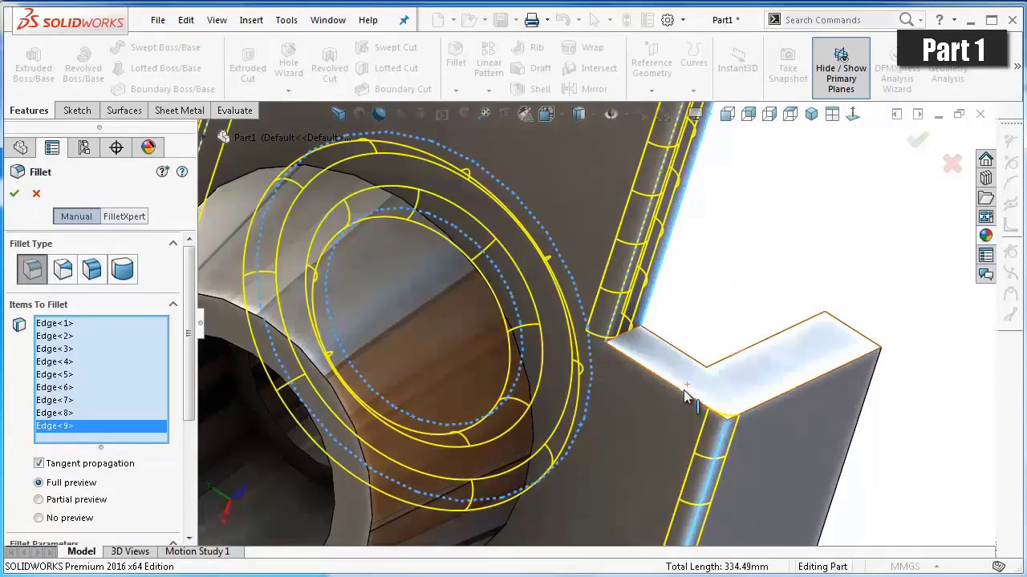
{"action": "left_click", "coordinate": [684, 398]}
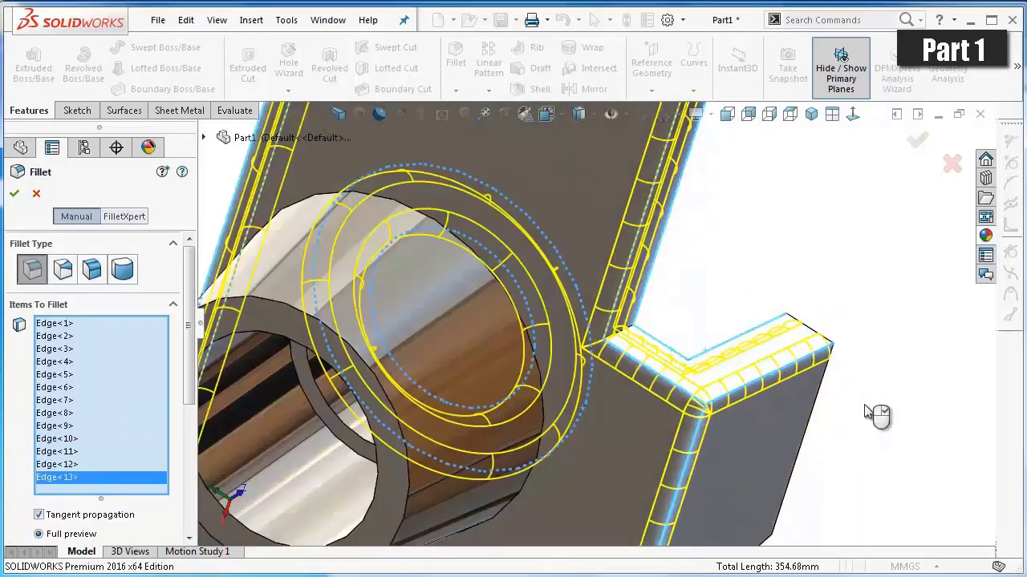
Add the plate's narrow end face and another plate edge to the fillet.
{"action": "middle_click_drag", "start_coordinate": [883, 413], "coordinate": [774, 409]}
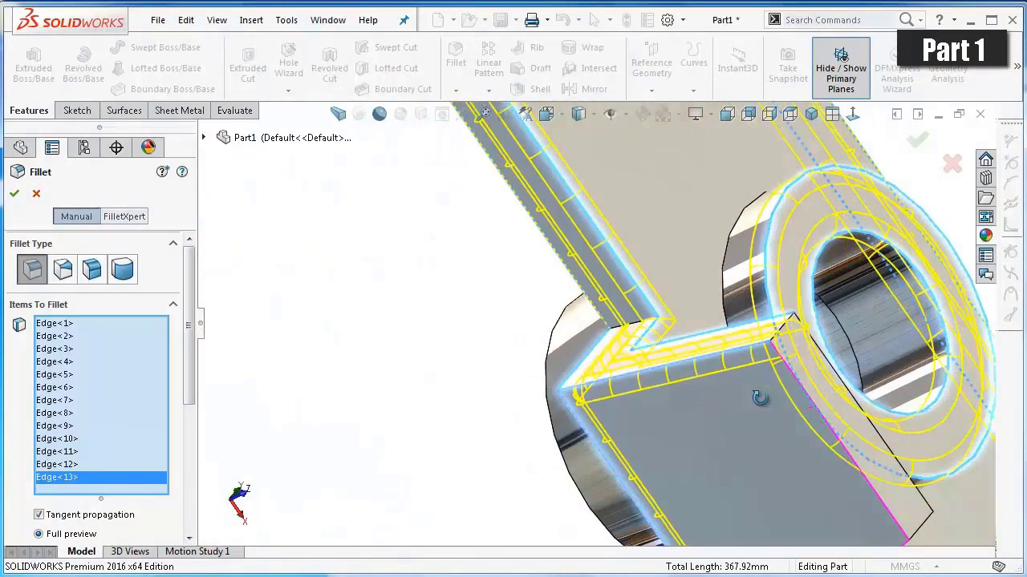
{"action": "scroll", "coordinate": [774, 409], "scroll_direction": "down", "scroll_amount": 2}
{"action": "scroll", "coordinate": [733, 412], "scroll_direction": "down", "scroll_amount": 2}
{"action": "scroll", "coordinate": [619, 390], "scroll_direction": "down", "scroll_amount": 2}
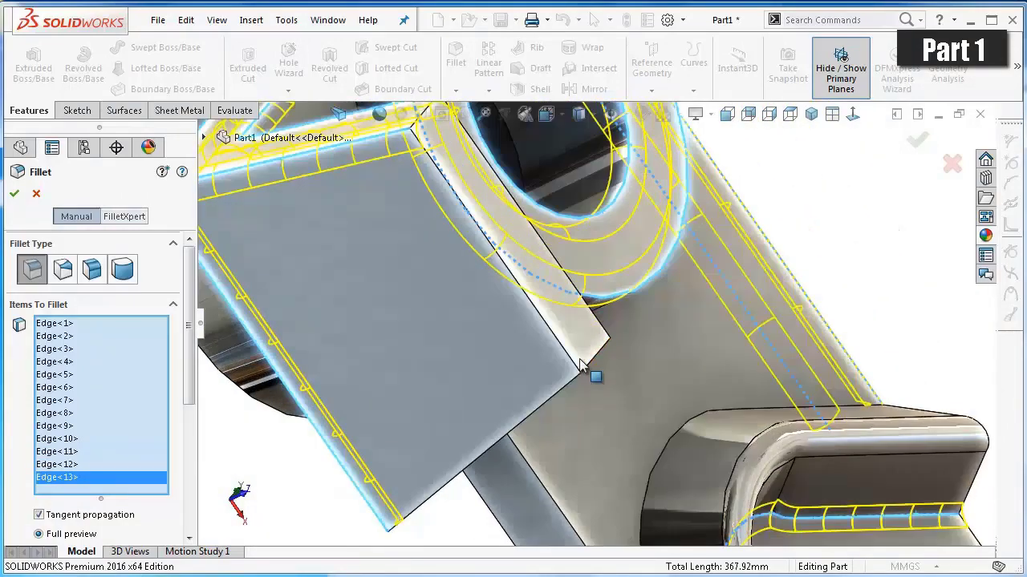
{"action": "left_click", "coordinate": [581, 359]}
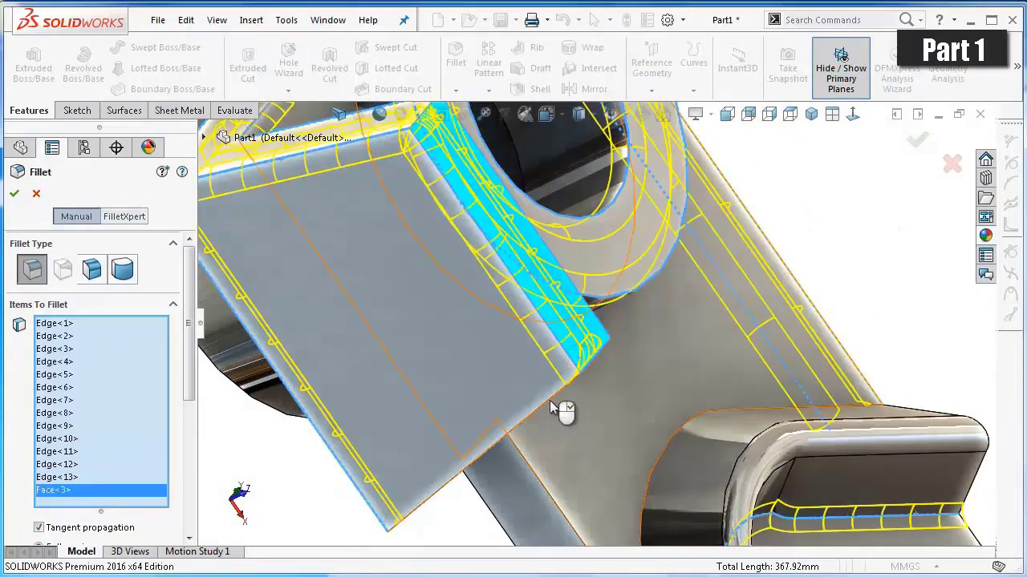
{"action": "left_click", "coordinate": [550, 407]}
{"action": "middle_click_drag", "start_coordinate": [550, 407], "coordinate": [471, 401]}
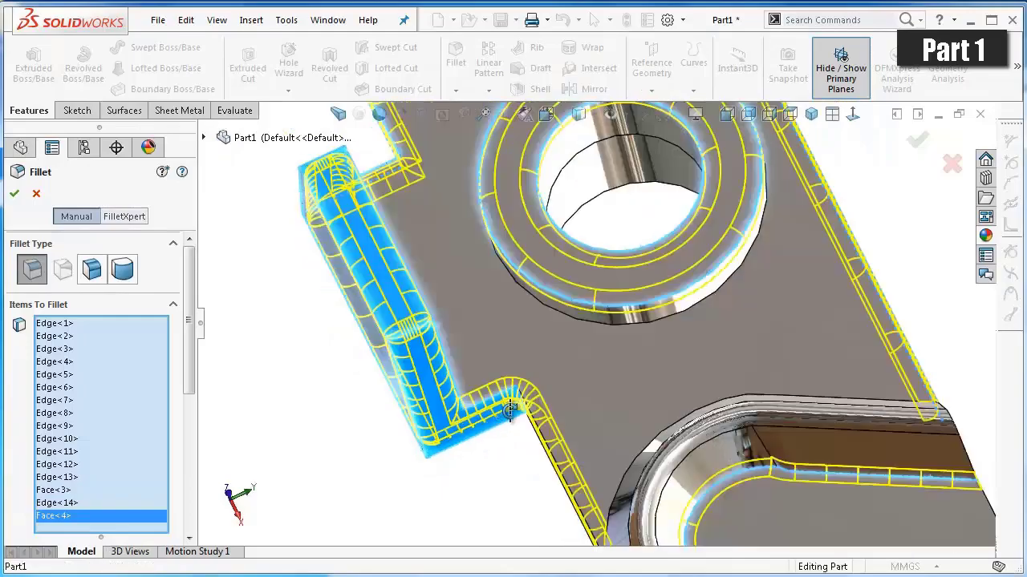
Orbit in close on the notch and add the notch edge to the fillet.
{"action": "middle_click_drag", "start_coordinate": [473, 433], "coordinate": [625, 513]}
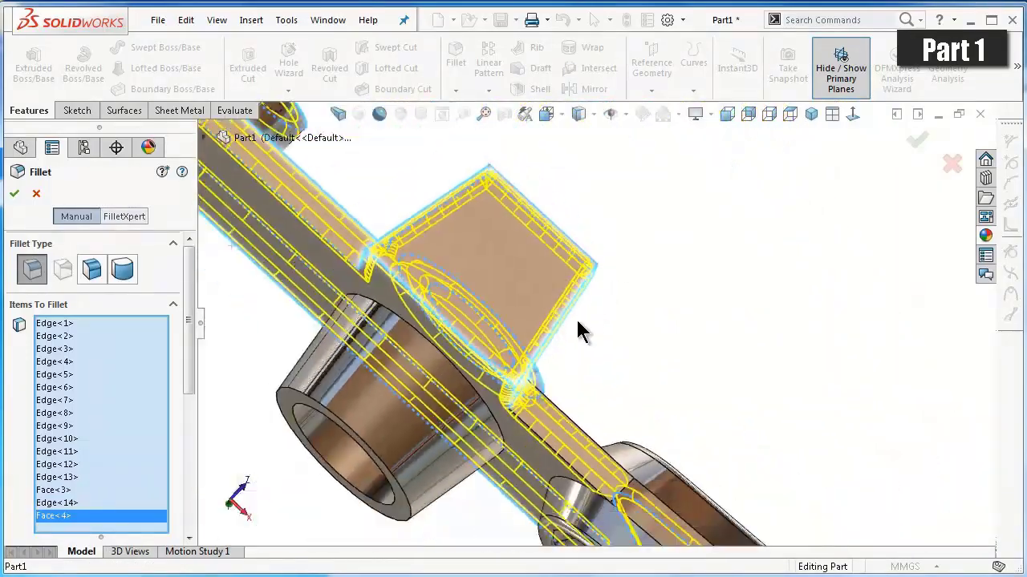
{"action": "scroll", "coordinate": [626, 513], "scroll_direction": "down", "scroll_amount": 3}
{"action": "mouse_move", "coordinate": [757, 348]}
{"action": "middle_mouse_down"}
{"action": "mouse_move", "coordinate": [642, 464]}
{"action": "mouse_move", "coordinate": [701, 498]}
{"action": "mouse_move", "coordinate": [802, 176]}
{"action": "mouse_move", "coordinate": [780, 239]}
{"action": "mouse_move", "coordinate": [567, 468]}
{"action": "middle_mouse_up"}
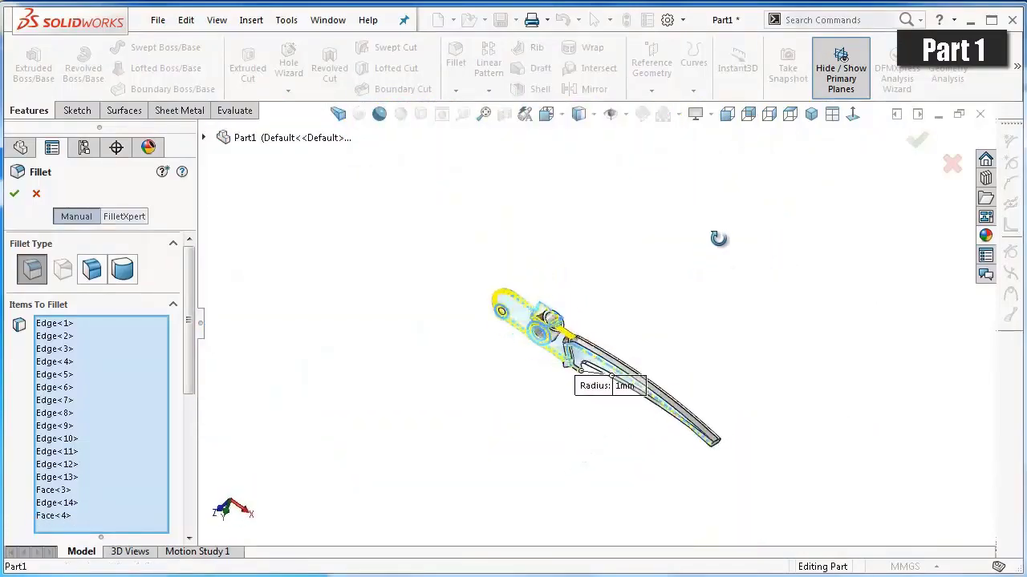
{"action": "scroll", "coordinate": [623, 321], "scroll_direction": "down", "scroll_amount": 3}
{"action": "scroll", "coordinate": [541, 294], "scroll_direction": "down", "scroll_amount": 3}
{"action": "scroll", "coordinate": [540, 275], "scroll_direction": "down", "scroll_amount": 2}
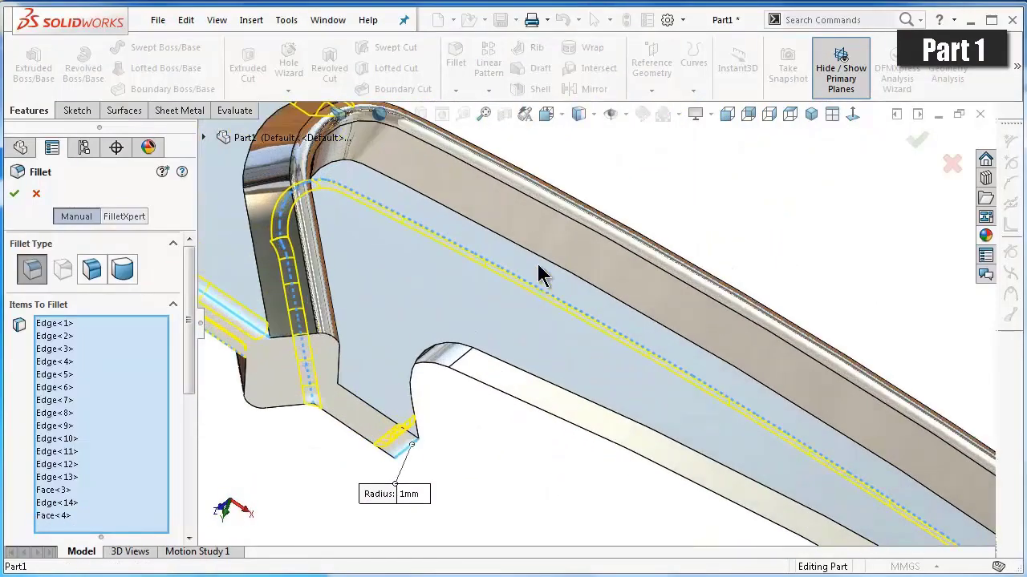
{"action": "mouse_move", "coordinate": [541, 275]}
{"action": "middle_mouse_down"}
{"action": "mouse_move", "coordinate": [547, 225]}
{"action": "mouse_move", "coordinate": [417, 312]}
{"action": "mouse_move", "coordinate": [774, 311]}
{"action": "middle_mouse_up"}
{"action": "mouse_move", "coordinate": [559, 355]}
{"action": "middle_mouse_down"}
{"action": "mouse_move", "coordinate": [521, 322]}
{"action": "mouse_move", "coordinate": [340, 227]}
{"action": "middle_mouse_up"}
{"action": "left_click", "coordinate": [351, 226]}
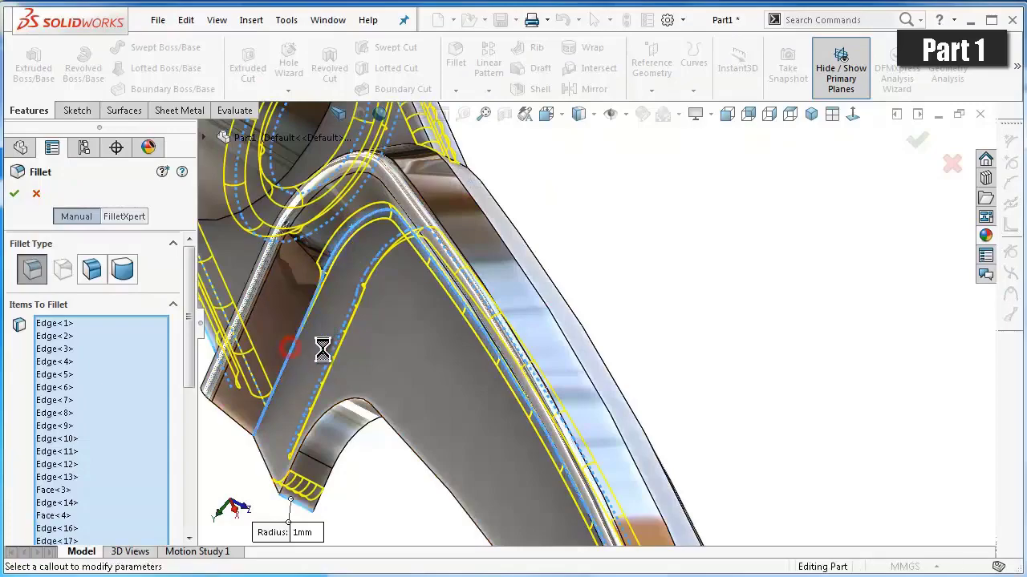
{"action": "mouse_move", "coordinate": [378, 371]}
{"action": "middle_mouse_down"}
{"action": "mouse_move", "coordinate": [369, 385]}
{"action": "mouse_move", "coordinate": [445, 276]}
{"action": "mouse_move", "coordinate": [447, 293]}
{"action": "mouse_move", "coordinate": [426, 297]}
{"action": "mouse_move", "coordinate": [444, 312]}
{"action": "mouse_move", "coordinate": [912, 518]}
{"action": "mouse_move", "coordinate": [807, 470]}
{"action": "mouse_move", "coordinate": [766, 471]}
{"action": "middle_mouse_up"}
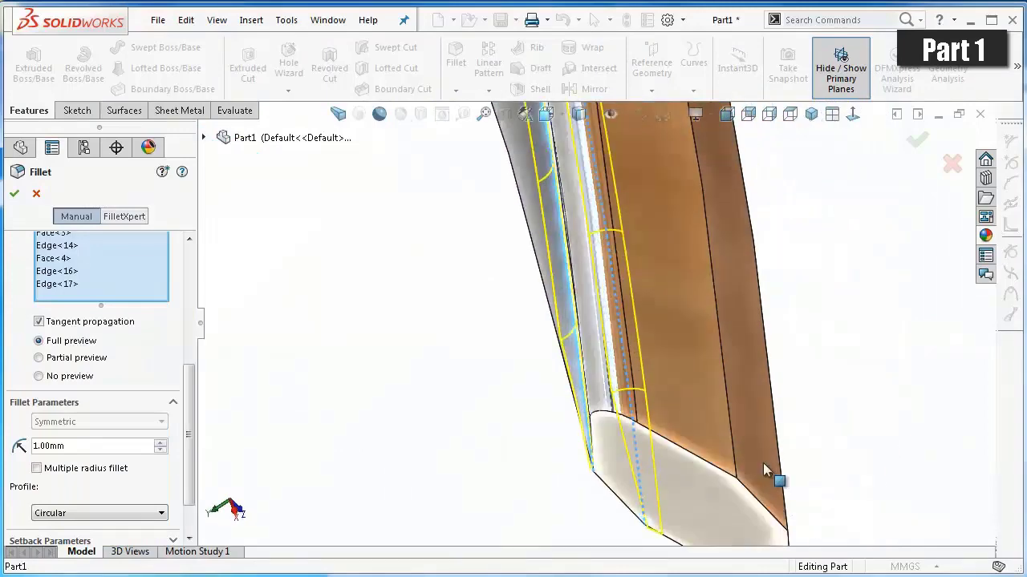
Replace a stray rail face with the long rail edge and add the arm-end edge.
{"action": "left_click", "coordinate": [763, 464]}
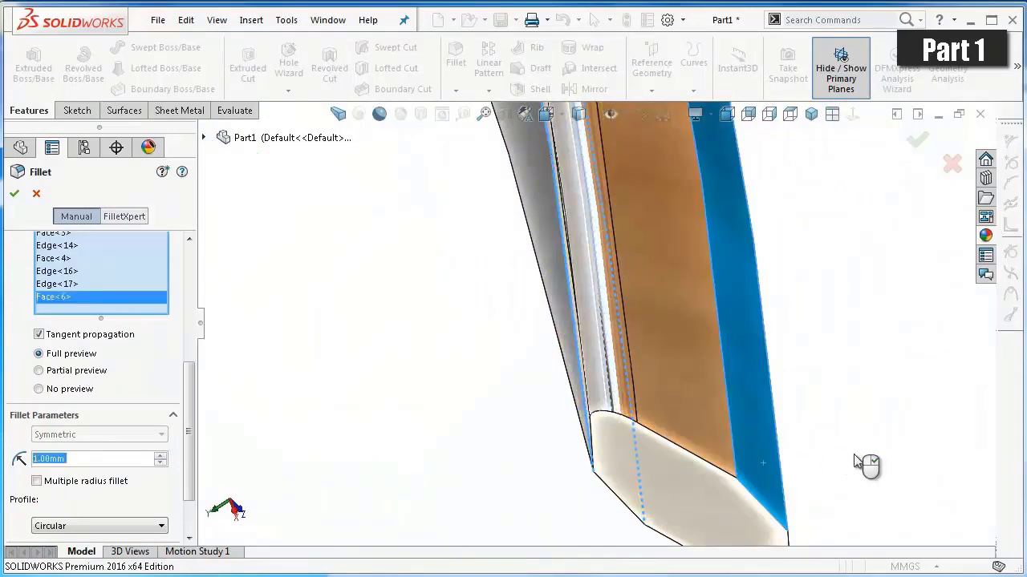
{"action": "left_click", "coordinate": [38, 300]}
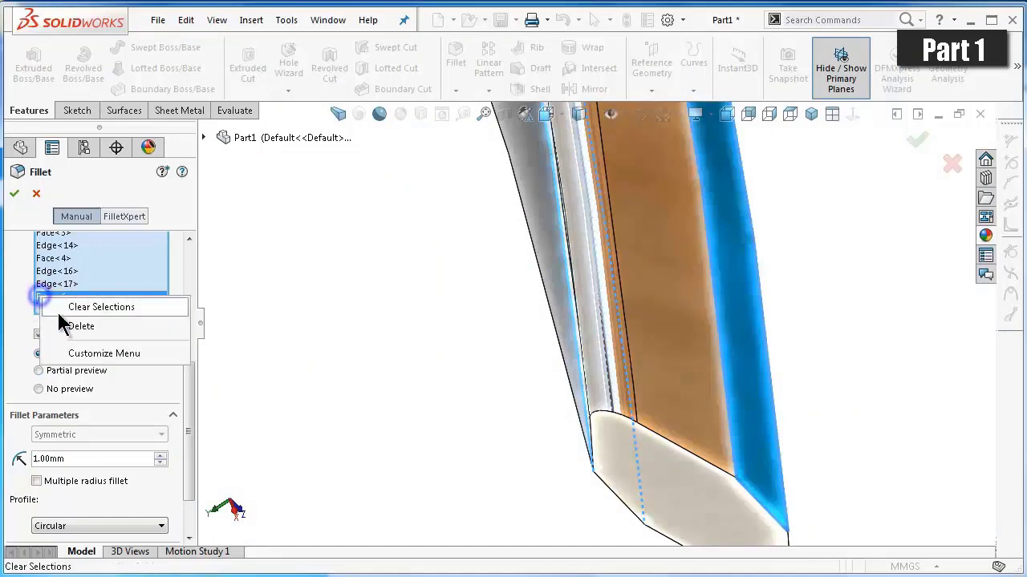
{"action": "left_click", "coordinate": [80, 327]}
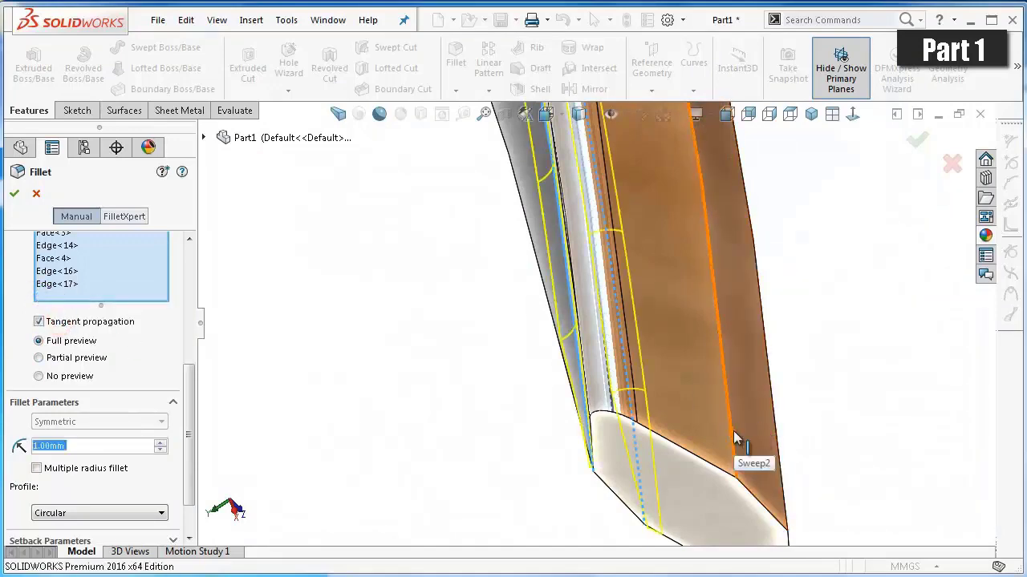
{"action": "left_click", "coordinate": [733, 436]}
{"action": "mouse_move", "coordinate": [826, 461]}
{"action": "middle_mouse_down"}
{"action": "mouse_move", "coordinate": [738, 425]}
{"action": "mouse_move", "coordinate": [786, 403]}
{"action": "mouse_move", "coordinate": [781, 289]}
{"action": "mouse_move", "coordinate": [893, 307]}
{"action": "middle_mouse_up"}
{"action": "left_click", "coordinate": [894, 310]}
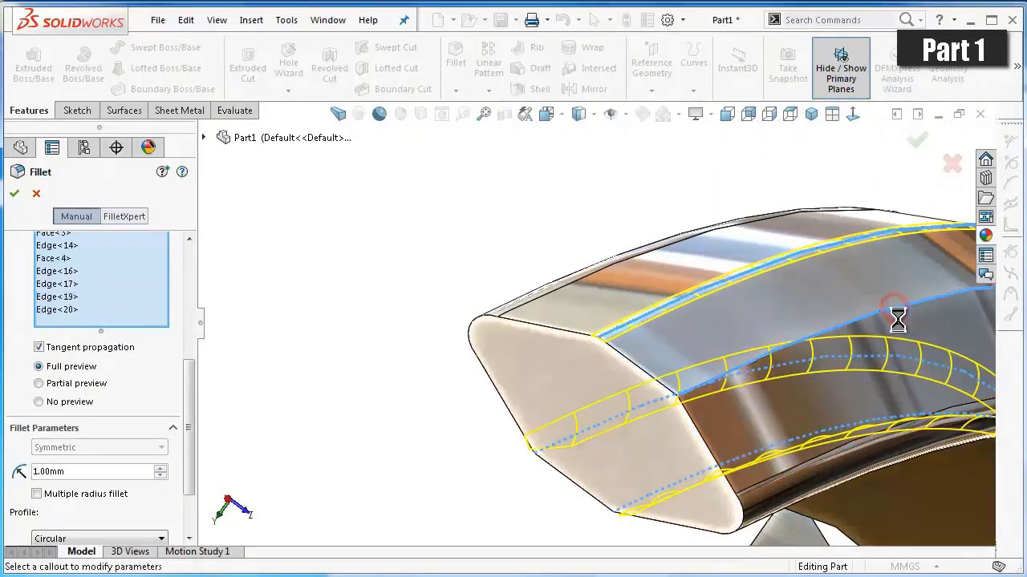
Add then delete the hole's circular edge, leaving the list ending at Edge<20>.
{"action": "mouse_move", "coordinate": [894, 345]}
{"action": "middle_mouse_down"}
{"action": "mouse_move", "coordinate": [867, 344]}
{"action": "mouse_move", "coordinate": [786, 445]}
{"action": "mouse_move", "coordinate": [757, 419]}
{"action": "mouse_move", "coordinate": [782, 447]}
{"action": "middle_mouse_up"}
{"action": "scroll", "coordinate": [756, 419], "scroll_direction": "down", "scroll_amount": 2}
{"action": "scroll", "coordinate": [762, 429], "scroll_direction": "down", "scroll_amount": 4}
{"action": "scroll", "coordinate": [802, 409], "scroll_direction": "down", "scroll_amount": 3}
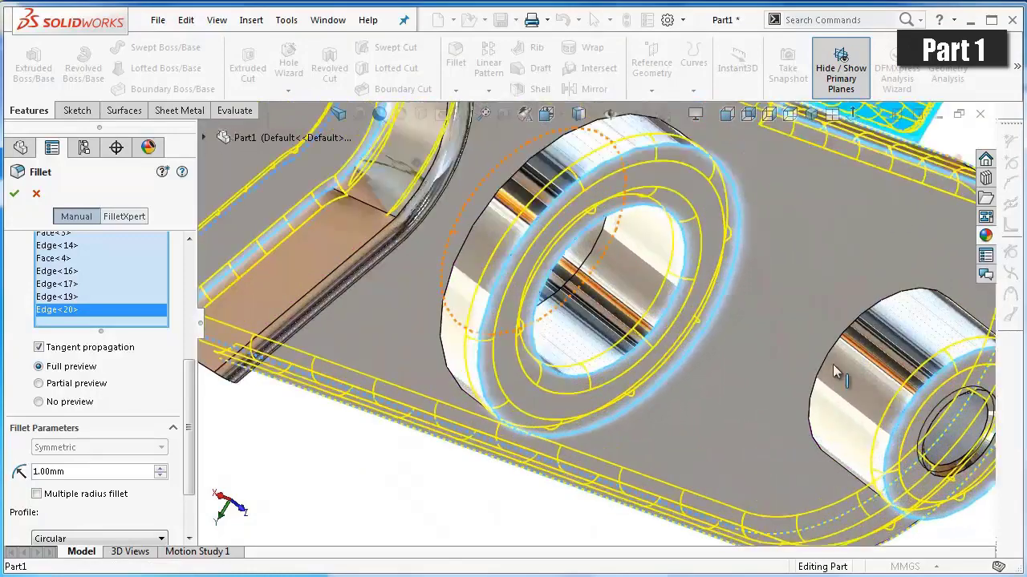
{"action": "scroll", "coordinate": [831, 357], "scroll_direction": "down", "scroll_amount": 1}
{"action": "left_click", "coordinate": [820, 352]}
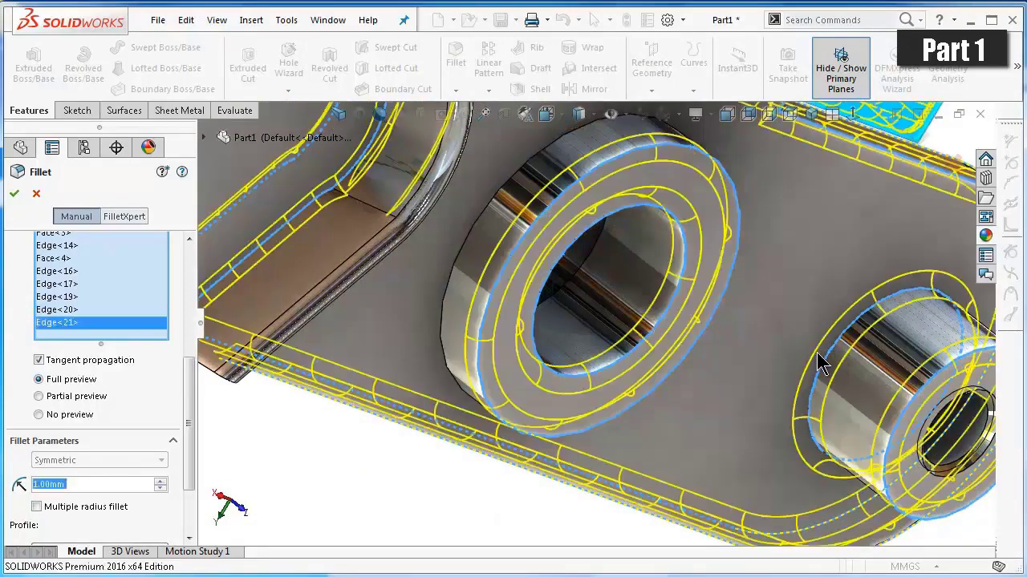
{"action": "right_click", "coordinate": [52, 329]}
{"action": "left_click", "coordinate": [74, 353]}
{"action": "scroll", "coordinate": [690, 381], "scroll_direction": "up", "scroll_amount": 2}
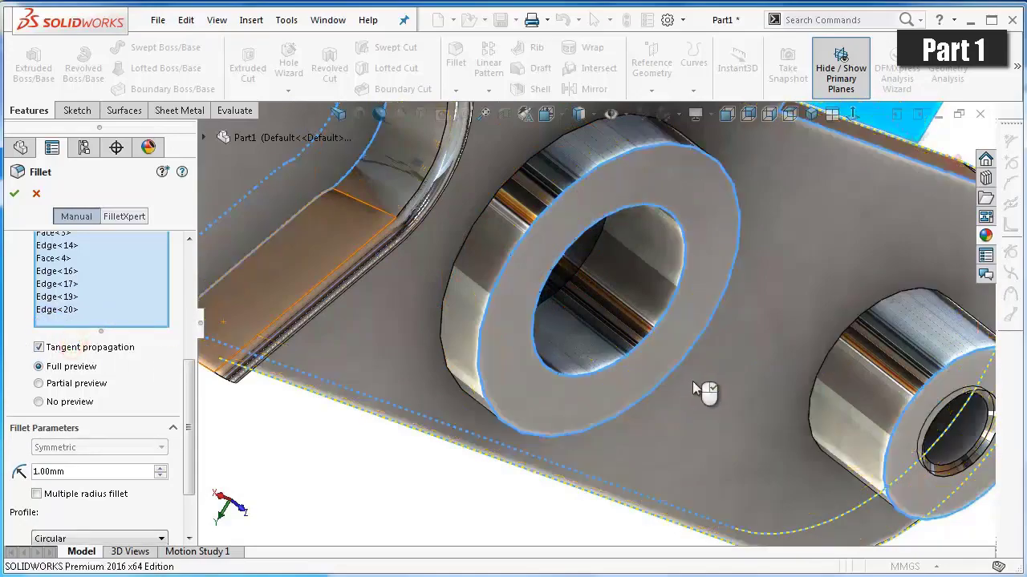
{"action": "scroll", "coordinate": [704, 390], "scroll_direction": "up", "scroll_amount": 2}
{"action": "scroll", "coordinate": [702, 389], "scroll_direction": "up", "scroll_amount": 2}
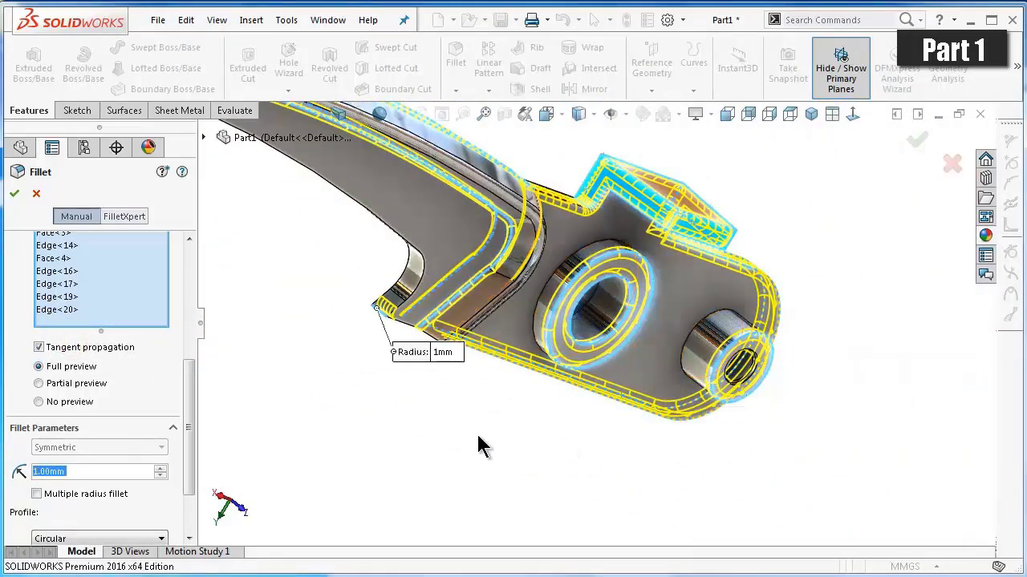
{"action": "mouse_move", "coordinate": [479, 446]}
{"action": "middle_mouse_down"}
{"action": "mouse_move", "coordinate": [402, 251]}
{"action": "mouse_move", "coordinate": [906, 150]}
{"action": "middle_mouse_up"}
{"action": "scroll", "coordinate": [431, 309], "scroll_direction": "down", "scroll_amount": 3}
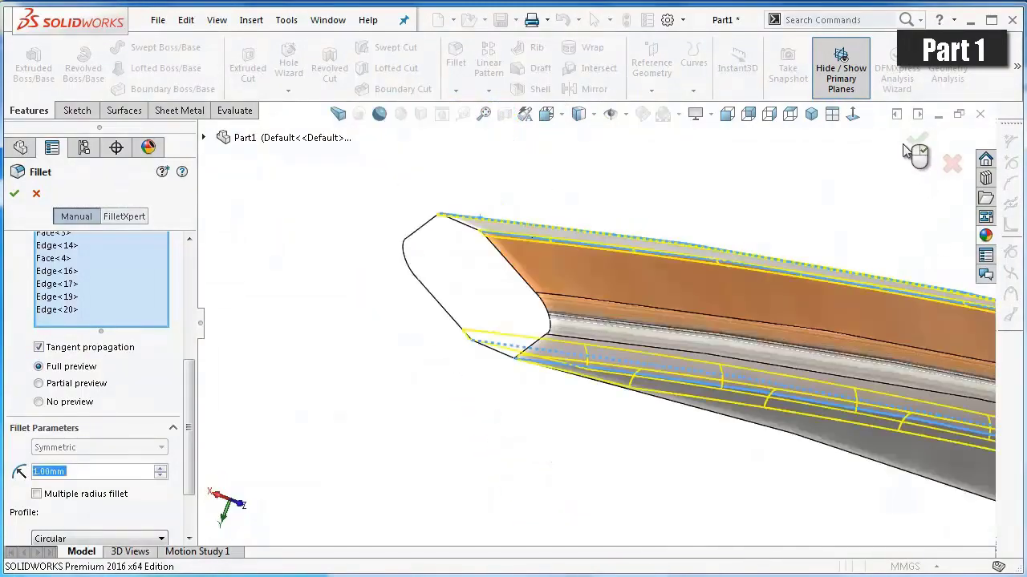
Apply the 1 mm fillet and turn on an enhanced shaded display effect.
{"action": "left_click", "coordinate": [915, 147]}
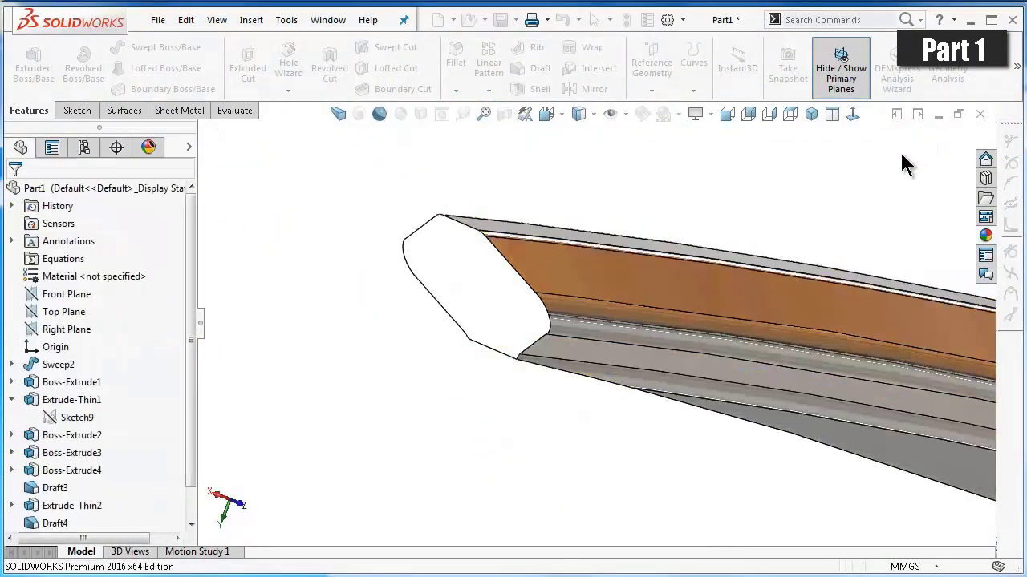
{"action": "scroll", "coordinate": [770, 261], "scroll_direction": "up", "scroll_amount": 1}
{"action": "middle_click_drag", "start_coordinate": [769, 230], "coordinate": [772, 317]}
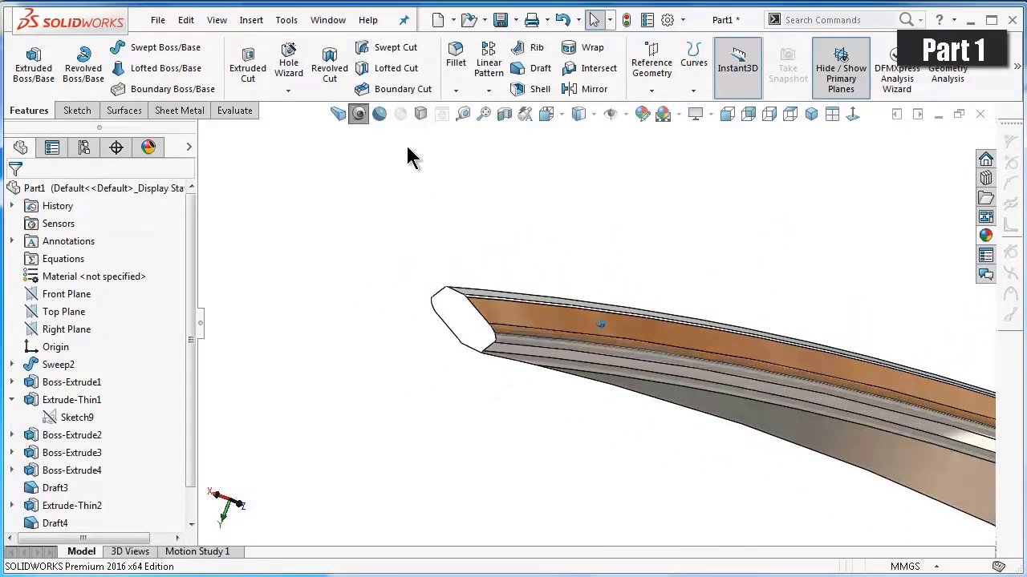
{"action": "left_click", "coordinate": [379, 113]}
Inspect the filleted bend and underside from several angles, then start a second fillet.
{"action": "scroll", "coordinate": [722, 309], "scroll_direction": "down", "scroll_amount": 2}
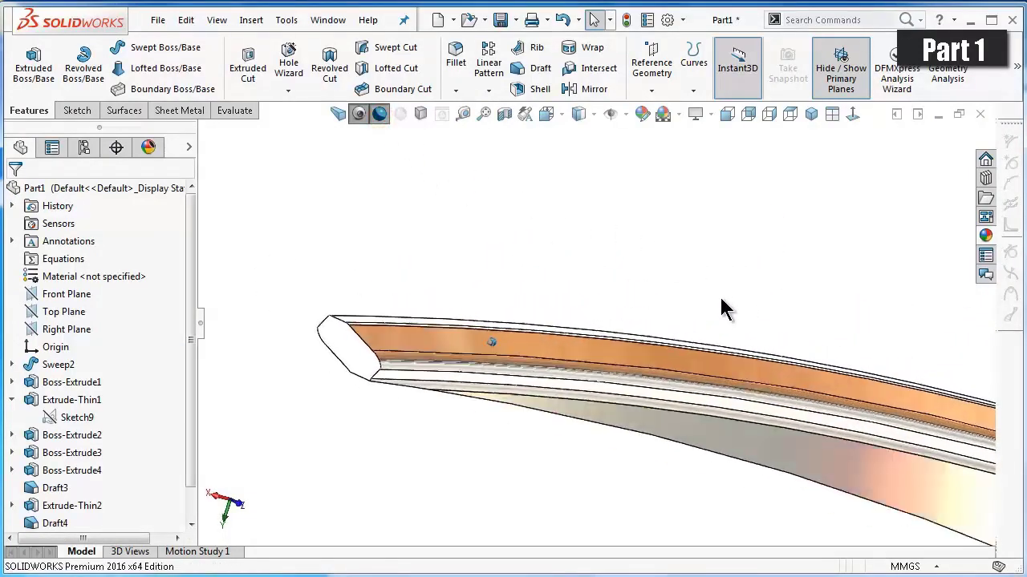
{"action": "scroll", "coordinate": [720, 309], "scroll_direction": "up", "scroll_amount": 2}
{"action": "mouse_move", "coordinate": [720, 309]}
{"action": "middle_mouse_down"}
{"action": "mouse_move", "coordinate": [784, 372]}
{"action": "mouse_move", "coordinate": [750, 269]}
{"action": "middle_mouse_up"}
{"action": "scroll", "coordinate": [784, 375], "scroll_direction": "up", "scroll_amount": 3}
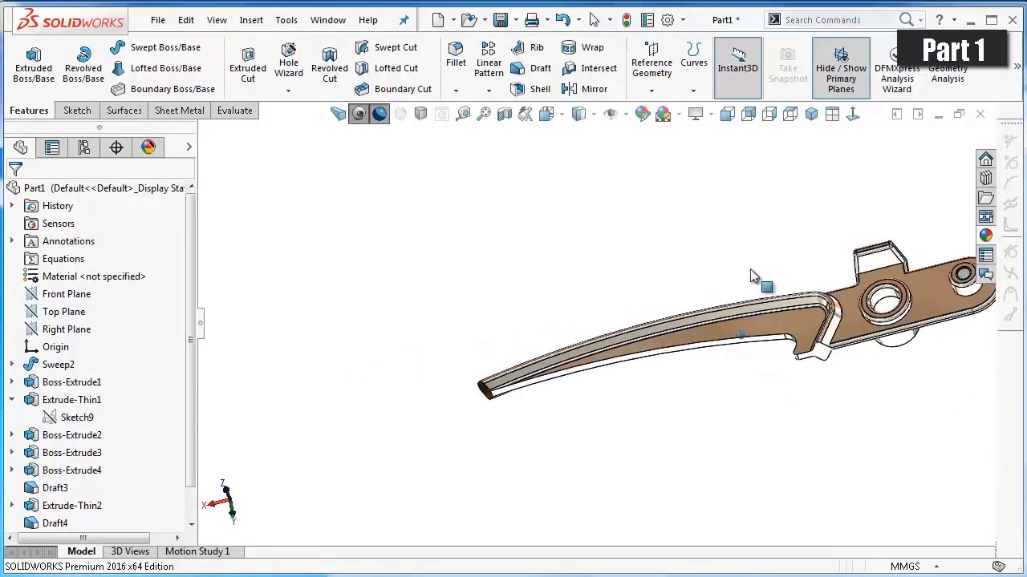
{"action": "scroll", "coordinate": [805, 325], "scroll_direction": "down", "scroll_amount": 2}
{"action": "scroll", "coordinate": [806, 325], "scroll_direction": "down", "scroll_amount": 2}
{"action": "scroll", "coordinate": [805, 325], "scroll_direction": "down", "scroll_amount": 1}
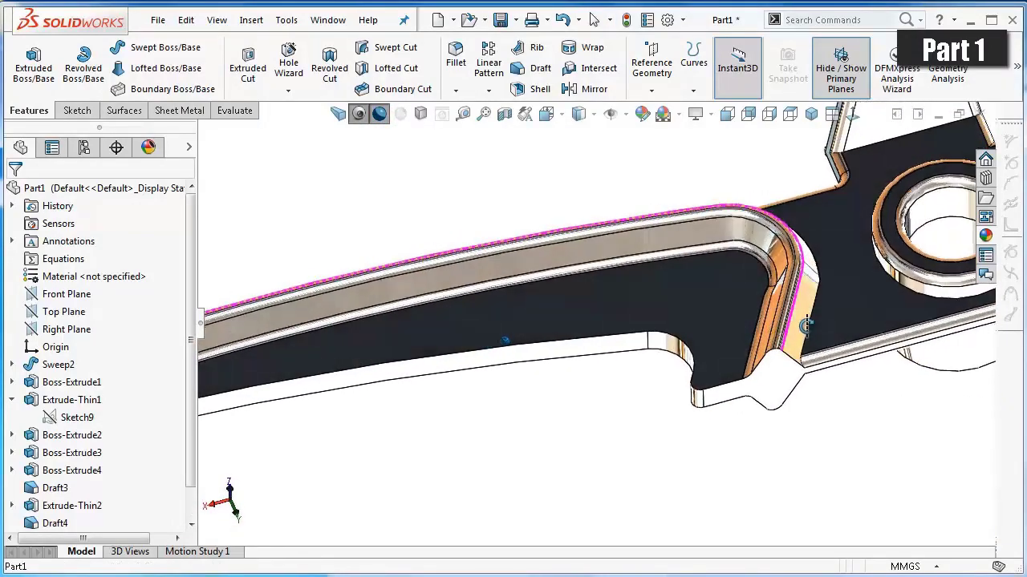
{"action": "mouse_move", "coordinate": [805, 325]}
{"action": "middle_mouse_down"}
{"action": "mouse_move", "coordinate": [718, 358]}
{"action": "mouse_move", "coordinate": [696, 478]}
{"action": "middle_mouse_up"}
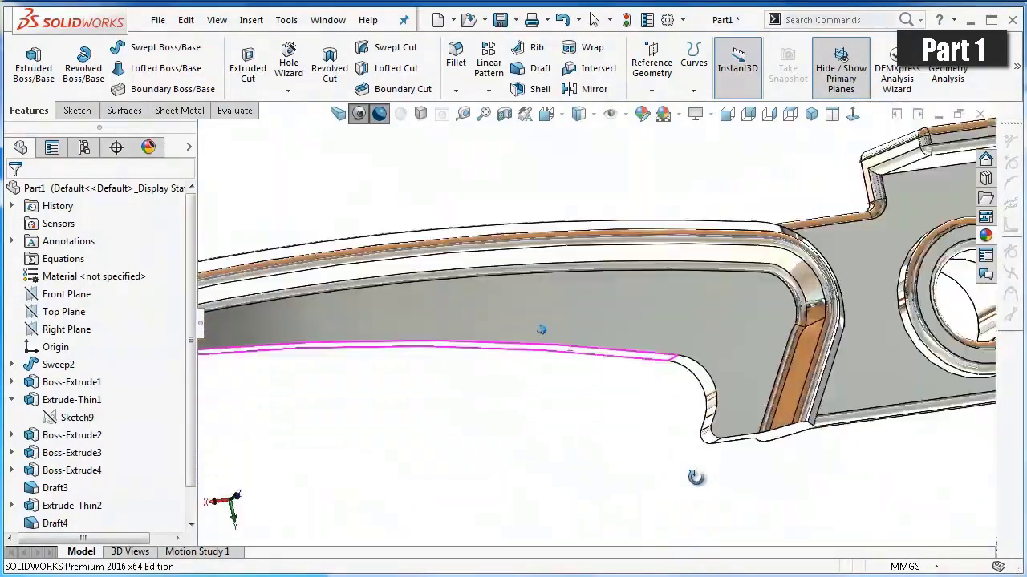
{"action": "mouse_move", "coordinate": [699, 435]}
{"action": "middle_mouse_down"}
{"action": "mouse_move", "coordinate": [567, 181]}
{"action": "mouse_move", "coordinate": [729, 241]}
{"action": "mouse_move", "coordinate": [577, 116]}
{"action": "middle_mouse_up"}
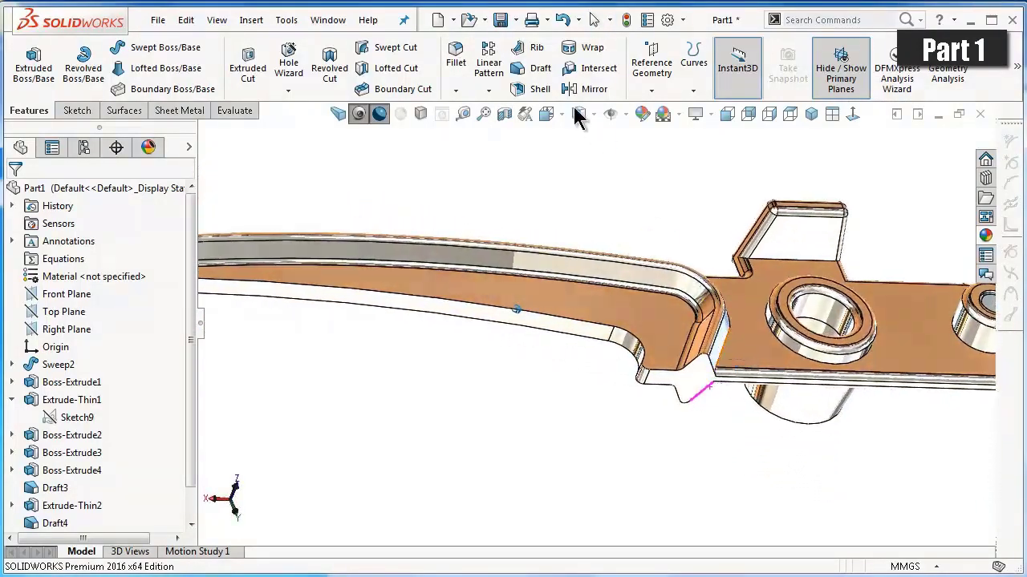
{"action": "left_click", "coordinate": [454, 54]}
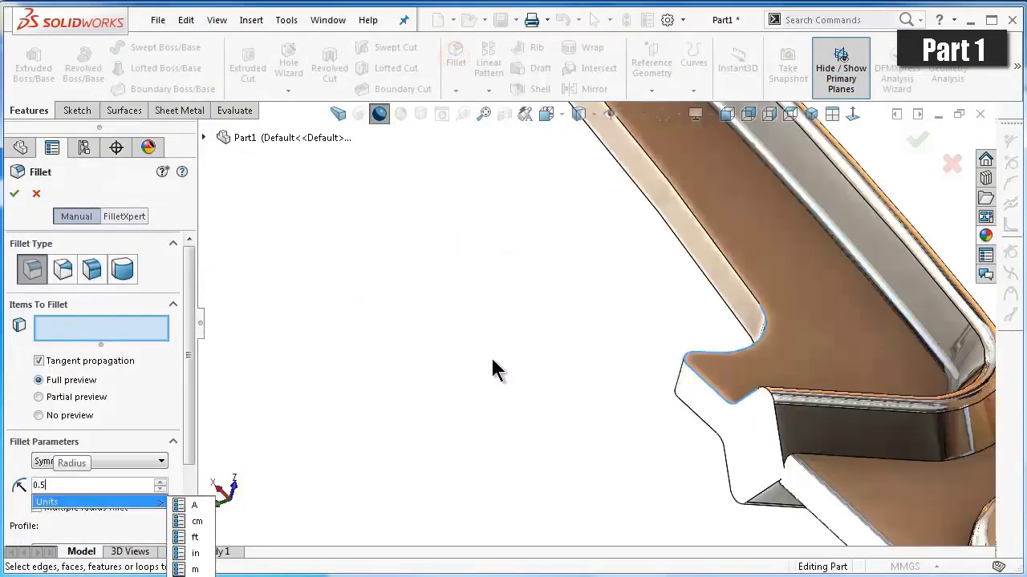
Add two edges of the star-shaped boss and its star-shaped face to the 0.5 mm fillet.
{"action": "middle_click_drag", "start_coordinate": [636, 395], "coordinate": [871, 427]}
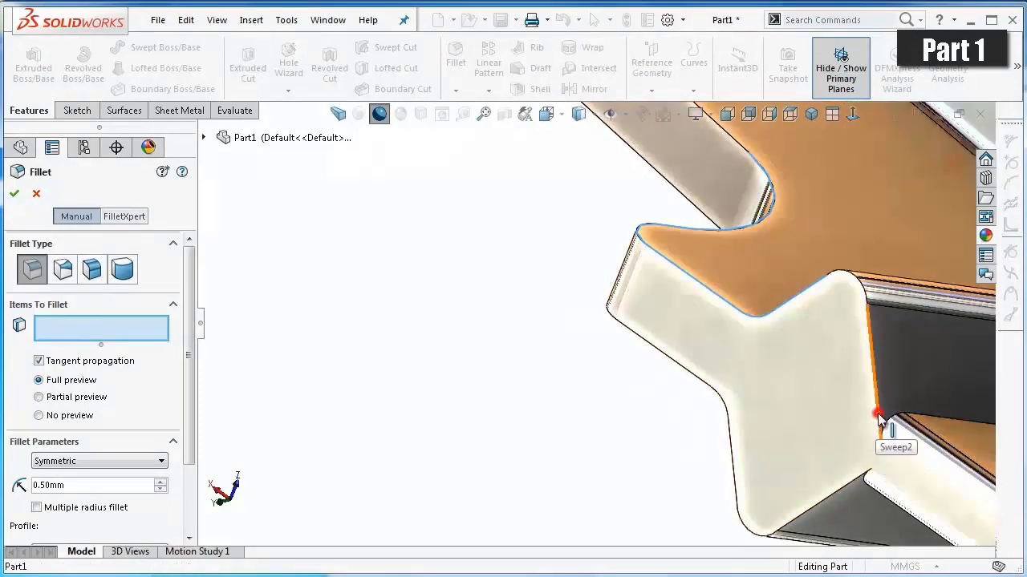
{"action": "left_click", "coordinate": [877, 417]}
{"action": "left_click", "coordinate": [857, 482]}
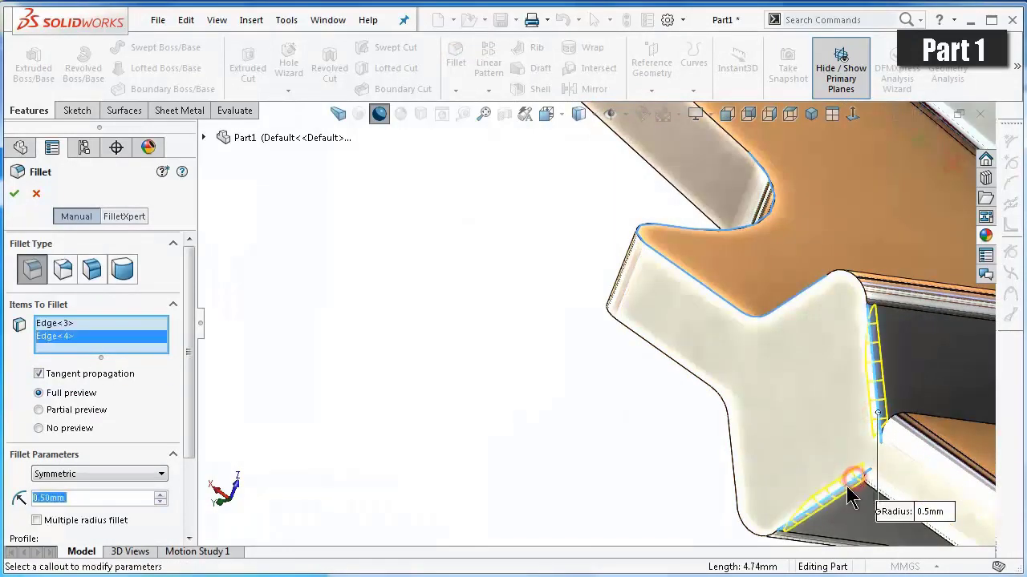
{"action": "scroll", "coordinate": [850, 300], "scroll_direction": "down", "scroll_amount": 1}
{"action": "scroll", "coordinate": [858, 297], "scroll_direction": "down", "scroll_amount": 1}
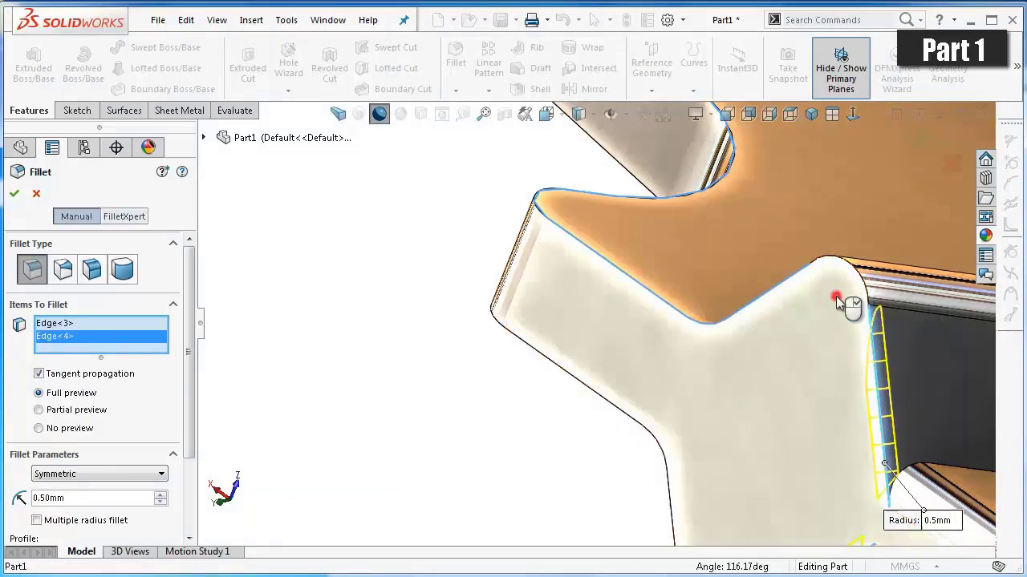
{"action": "left_click", "coordinate": [836, 299]}
Add the upper arm face as Face<2>, then look over the arm end.
{"action": "scroll", "coordinate": [812, 337], "scroll_direction": "up", "scroll_amount": 3}
{"action": "scroll", "coordinate": [806, 349], "scroll_direction": "up", "scroll_amount": 2}
{"action": "scroll", "coordinate": [782, 361], "scroll_direction": "up", "scroll_amount": 2}
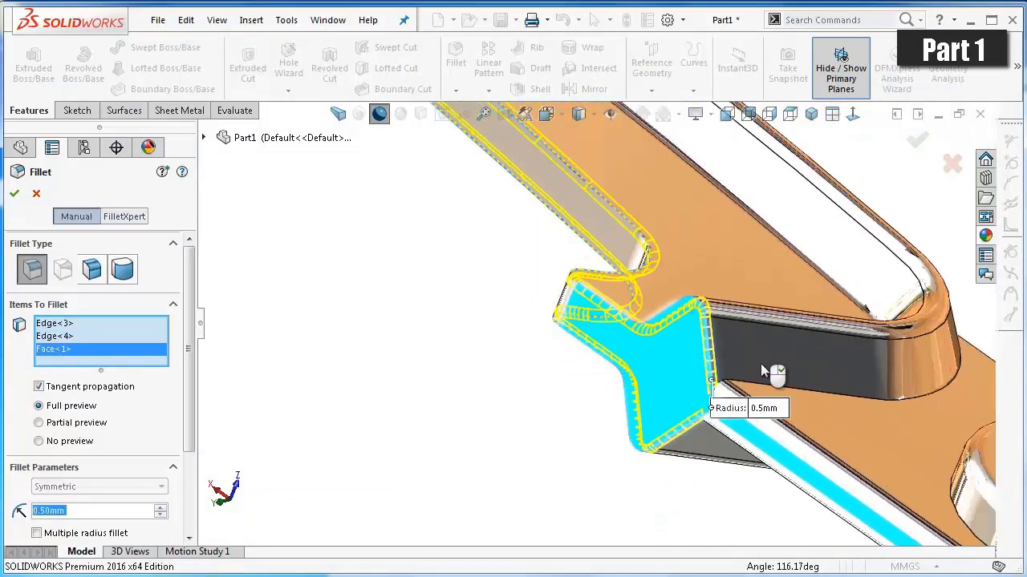
{"action": "scroll", "coordinate": [690, 337], "scroll_direction": "up", "scroll_amount": 2}
{"action": "scroll", "coordinate": [627, 311], "scroll_direction": "up", "scroll_amount": 2}
{"action": "scroll", "coordinate": [593, 273], "scroll_direction": "up", "scroll_amount": 1}
{"action": "scroll", "coordinate": [561, 240], "scroll_direction": "up", "scroll_amount": 1}
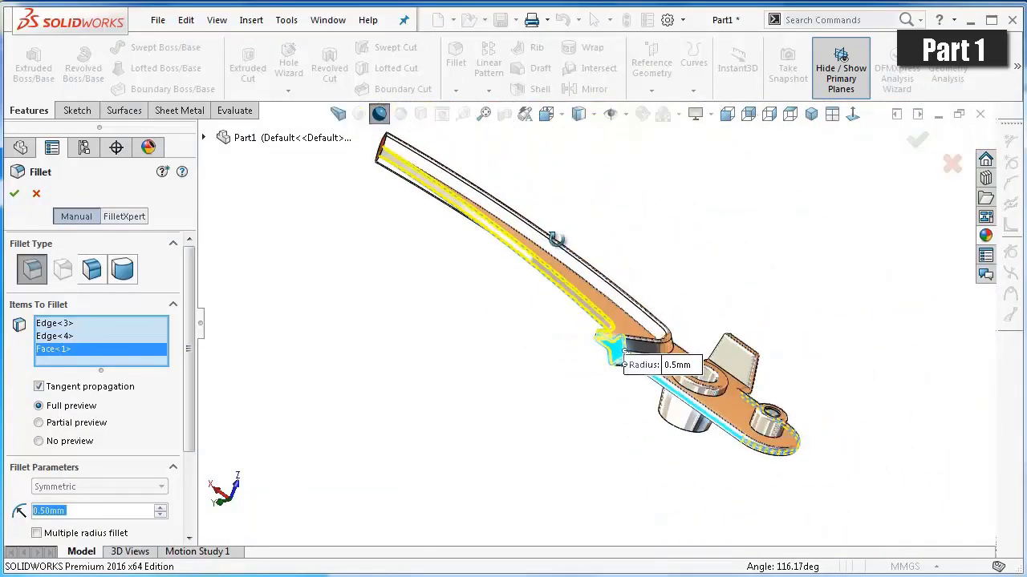
{"action": "mouse_move", "coordinate": [556, 239]}
{"action": "middle_mouse_down"}
{"action": "mouse_move", "coordinate": [585, 344]}
{"action": "mouse_move", "coordinate": [573, 224]}
{"action": "middle_mouse_up"}
{"action": "scroll", "coordinate": [513, 211], "scroll_direction": "down", "scroll_amount": 4}
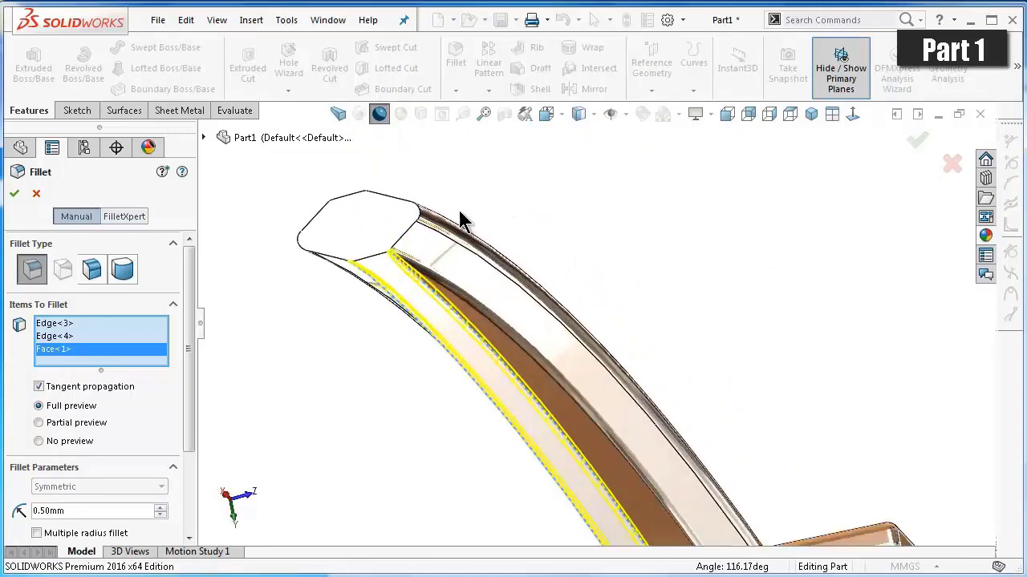
{"action": "left_click", "coordinate": [401, 220]}
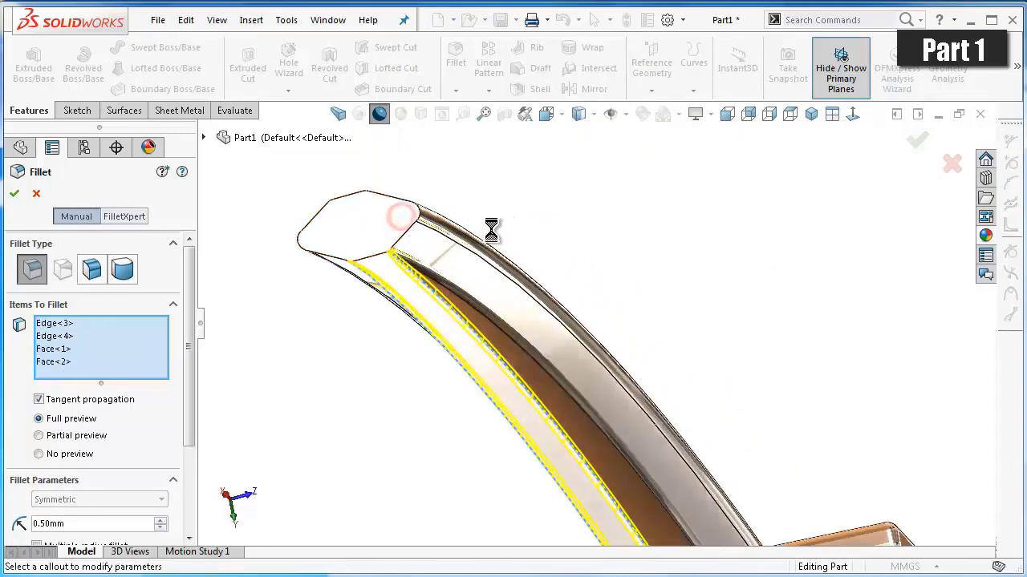
{"action": "scroll", "coordinate": [498, 219], "scroll_direction": "up", "scroll_amount": 5}
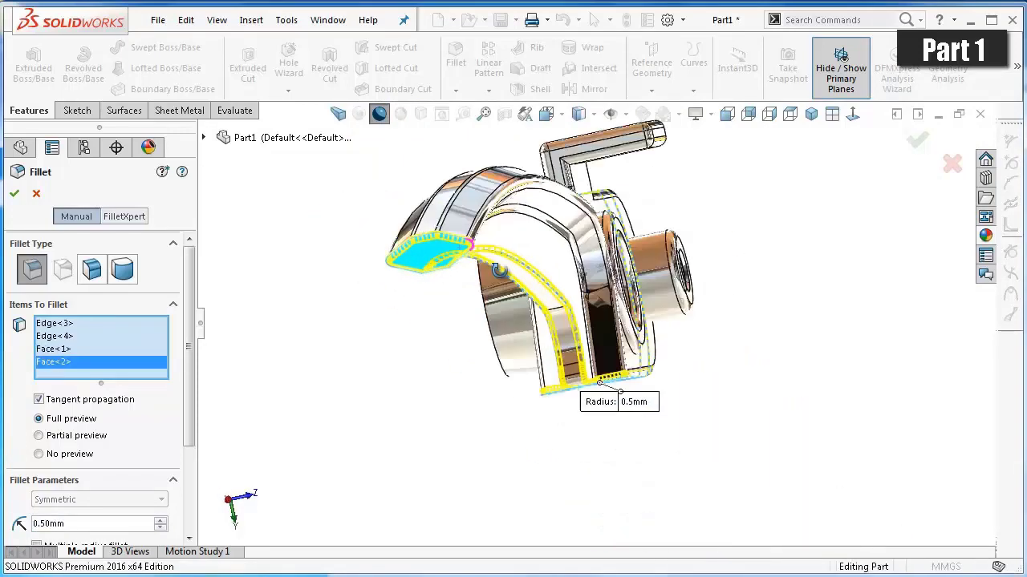
{"action": "mouse_move", "coordinate": [498, 219]}
{"action": "middle_mouse_down"}
{"action": "mouse_move", "coordinate": [547, 298]}
{"action": "mouse_move", "coordinate": [390, 217]}
{"action": "middle_mouse_up"}
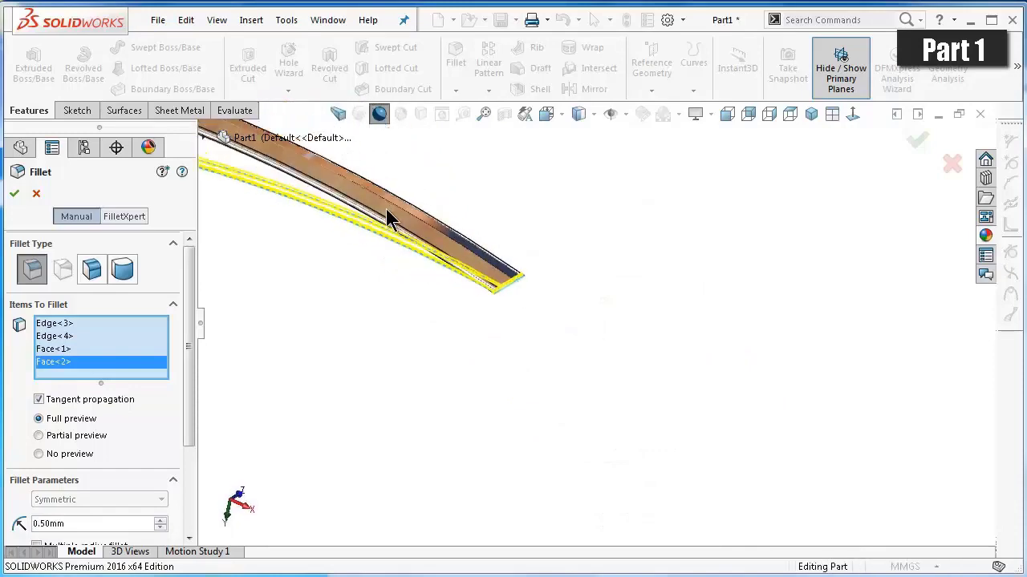
{"action": "scroll", "coordinate": [383, 215], "scroll_direction": "up", "scroll_amount": 3}
{"action": "scroll", "coordinate": [383, 215], "scroll_direction": "down", "scroll_amount": 2}
{"action": "scroll", "coordinate": [403, 232], "scroll_direction": "down", "scroll_amount": 3}
{"action": "scroll", "coordinate": [429, 289], "scroll_direction": "down", "scroll_amount": 2}
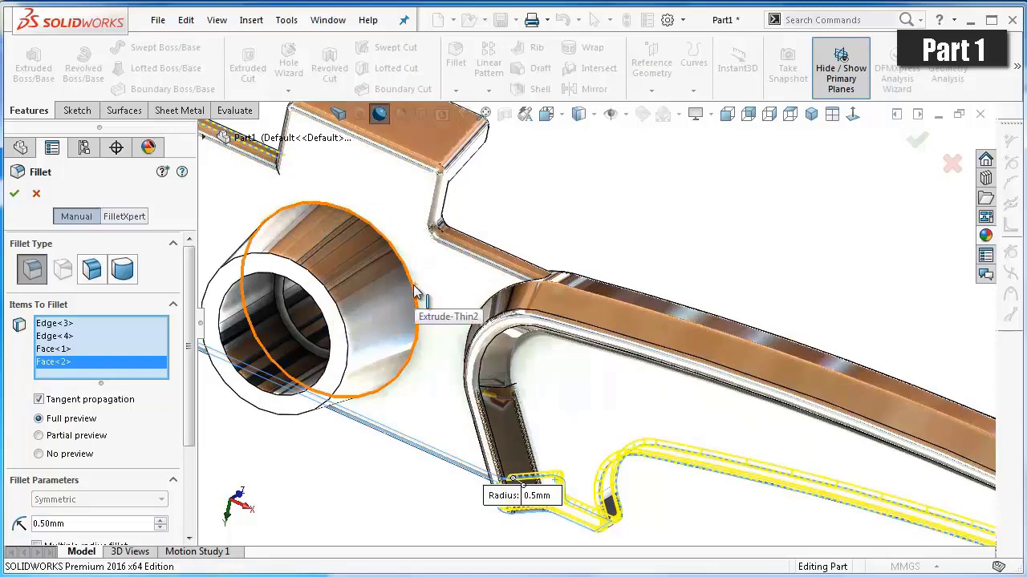
Add the boss's circular edge, outer face and inner face to the fillet selection.
{"action": "left_click", "coordinate": [413, 287]}
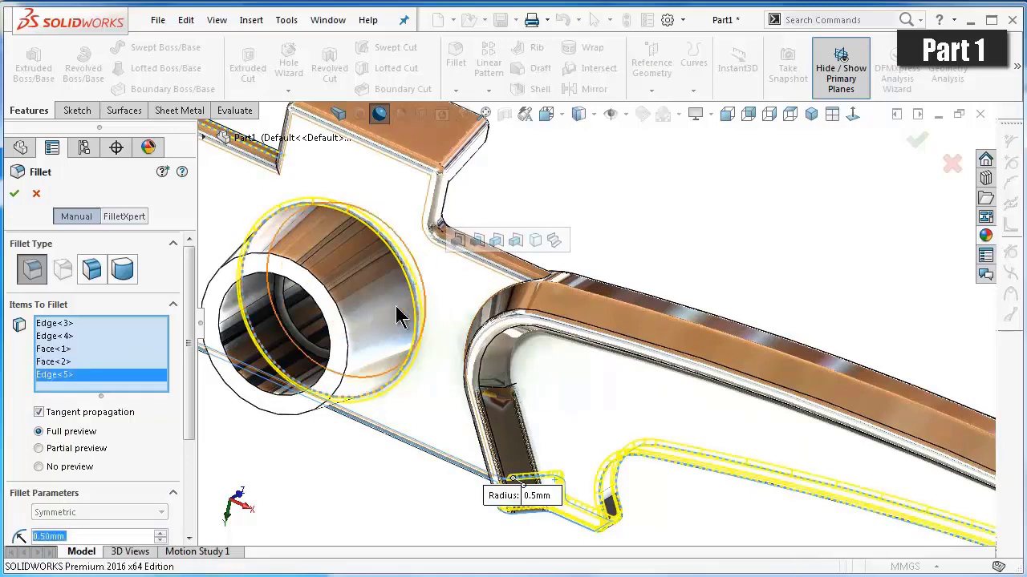
{"action": "scroll", "coordinate": [341, 349], "scroll_direction": "down", "scroll_amount": 3}
{"action": "scroll", "coordinate": [329, 401], "scroll_direction": "down", "scroll_amount": 3}
{"action": "left_click", "coordinate": [319, 409]}
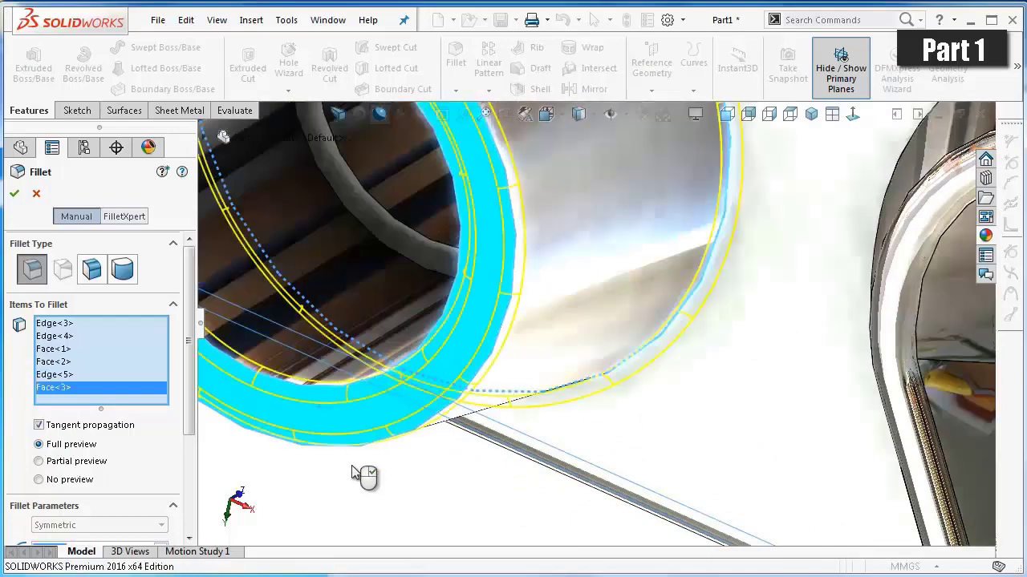
{"action": "mouse_move", "coordinate": [351, 472]}
{"action": "middle_mouse_down"}
{"action": "mouse_move", "coordinate": [394, 475]}
{"action": "mouse_move", "coordinate": [400, 458]}
{"action": "middle_mouse_up"}
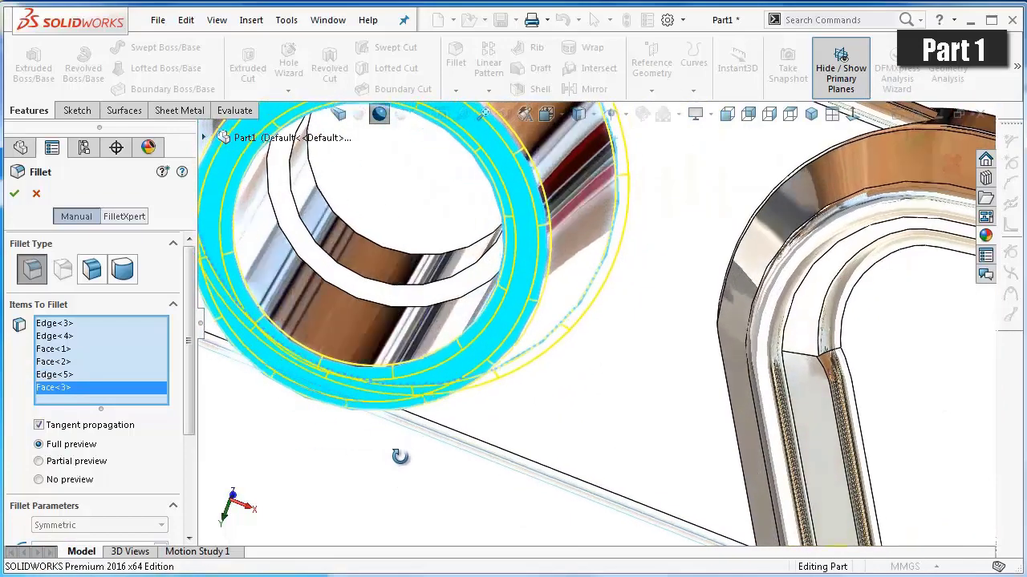
{"action": "left_click", "coordinate": [414, 295]}
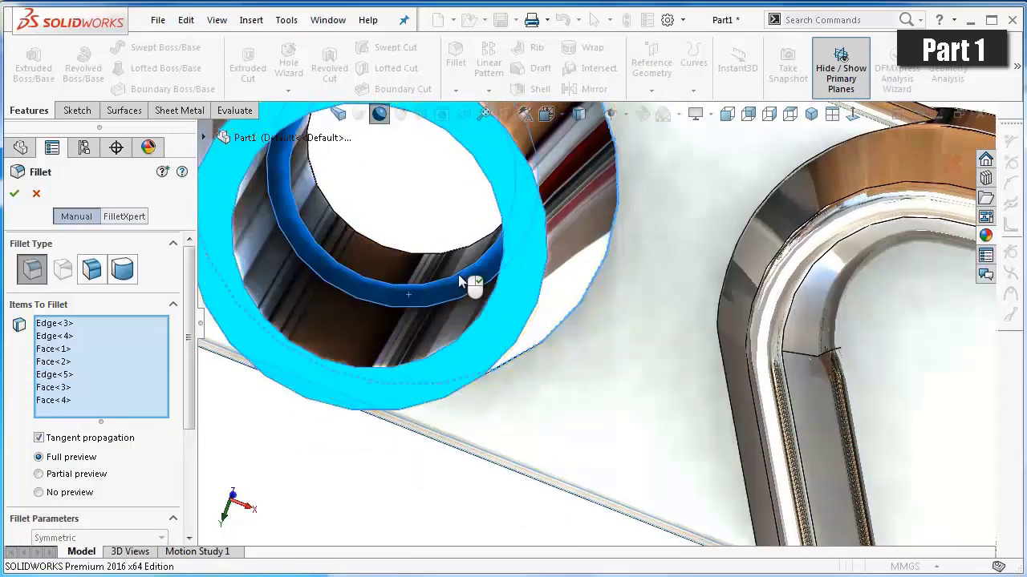
Check the remaining lever edges in the preview and apply the 0.5 mm fillet.
{"action": "mouse_move", "coordinate": [452, 245]}
{"action": "middle_mouse_down"}
{"action": "mouse_move", "coordinate": [328, 496]}
{"action": "mouse_move", "coordinate": [539, 194]}
{"action": "middle_mouse_up"}
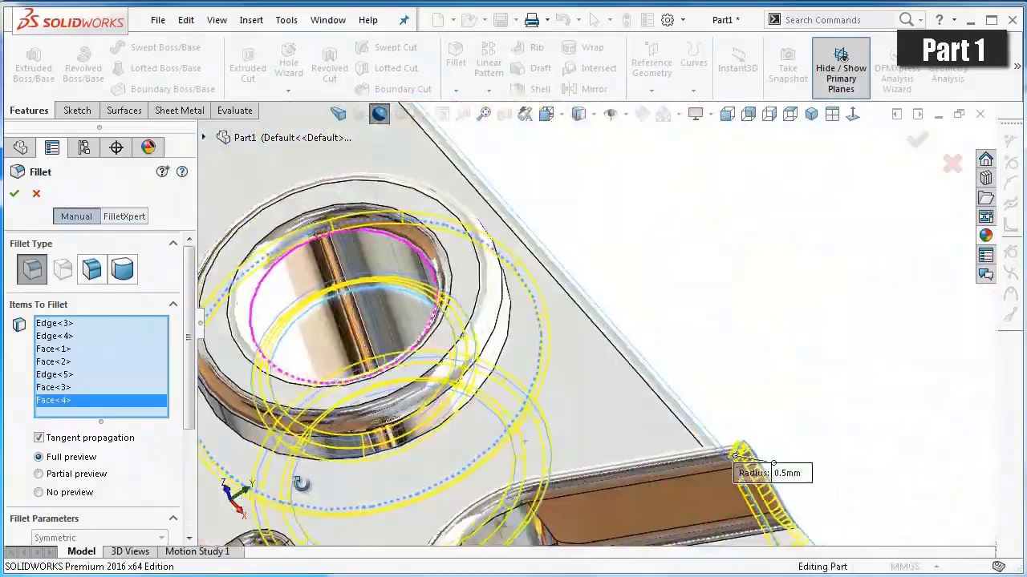
{"action": "scroll", "coordinate": [514, 293], "scroll_direction": "down", "scroll_amount": 2}
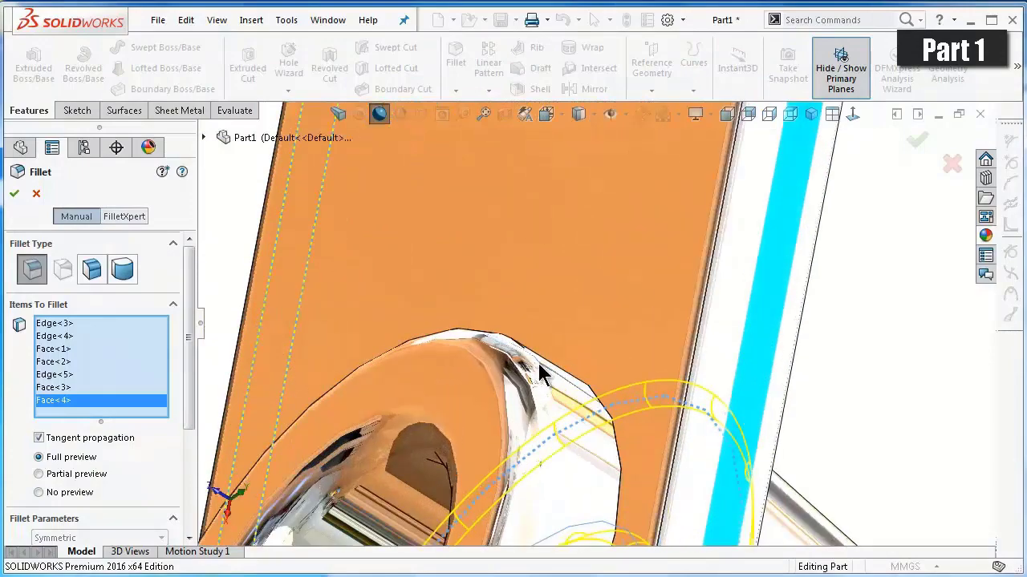
{"action": "scroll", "coordinate": [586, 393], "scroll_direction": "down", "scroll_amount": 2}
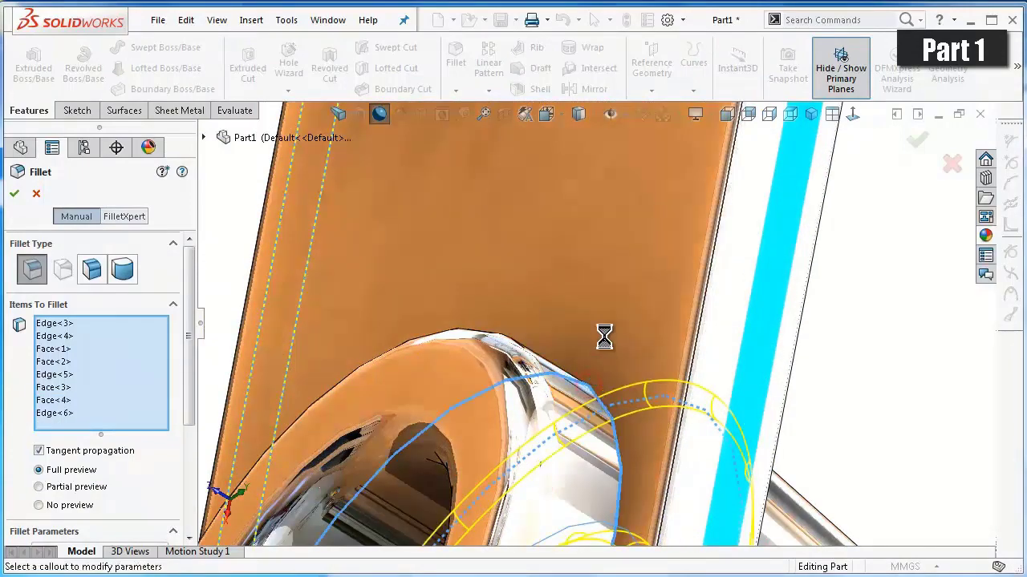
{"action": "scroll", "coordinate": [619, 269], "scroll_direction": "up", "scroll_amount": 2}
{"action": "scroll", "coordinate": [590, 193], "scroll_direction": "up", "scroll_amount": 2}
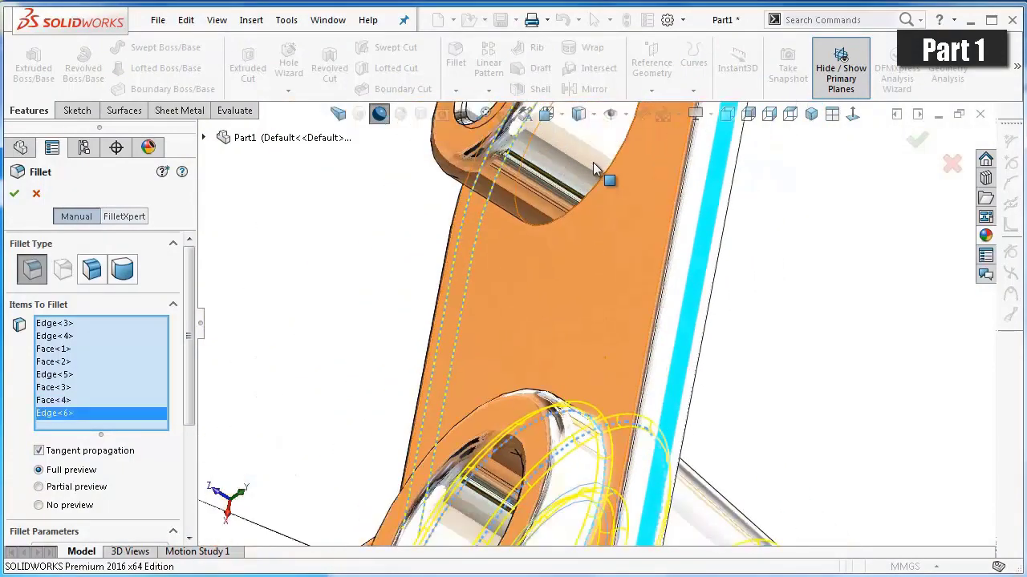
{"action": "scroll", "coordinate": [595, 168], "scroll_direction": "up", "scroll_amount": 1}
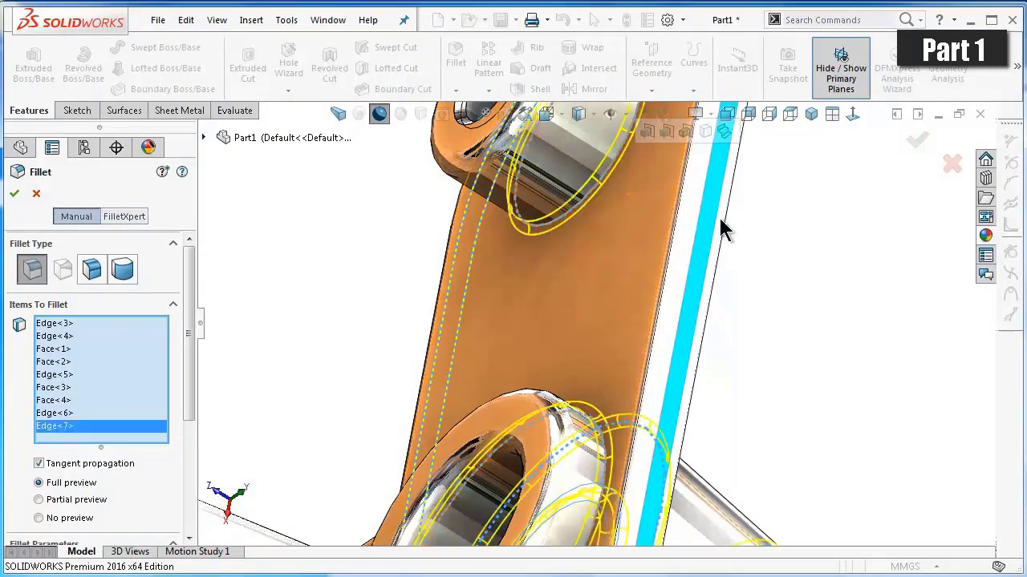
{"action": "scroll", "coordinate": [909, 174], "scroll_direction": "up", "scroll_amount": 3}
{"action": "scroll", "coordinate": [672, 385], "scroll_direction": "up", "scroll_amount": 1}
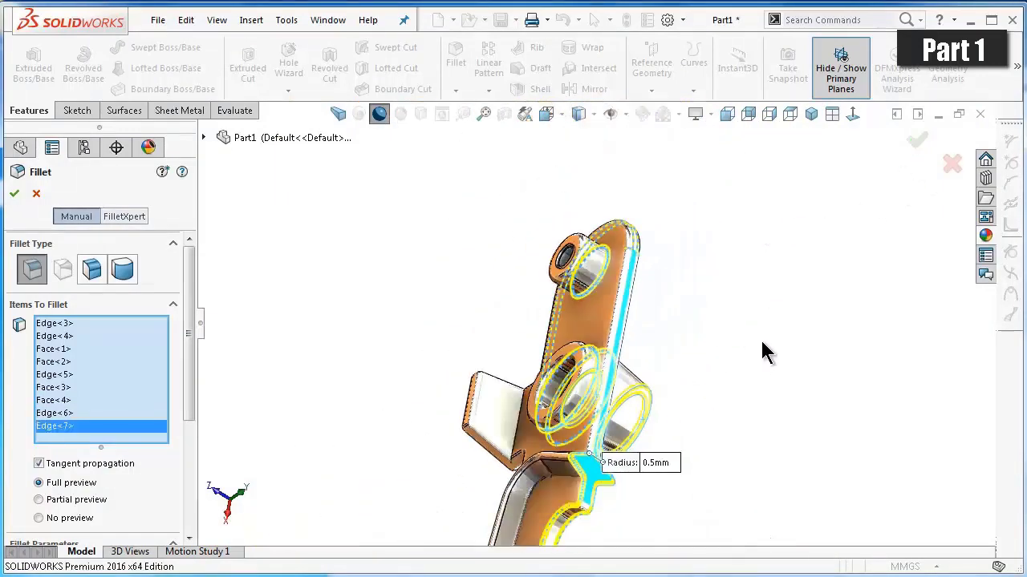
{"action": "key", "text": "Return"}
Confirm the fillet, return to isometric view, and orbit the part with arrow keys.
{"action": "left_click", "coordinate": [711, 331]}
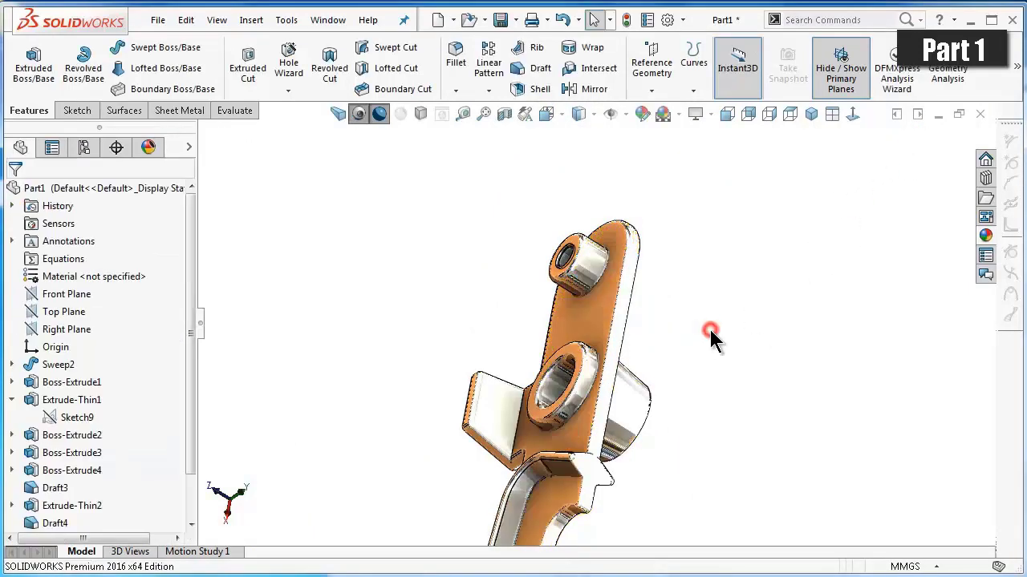
{"action": "key", "text": "ctrl+7"}
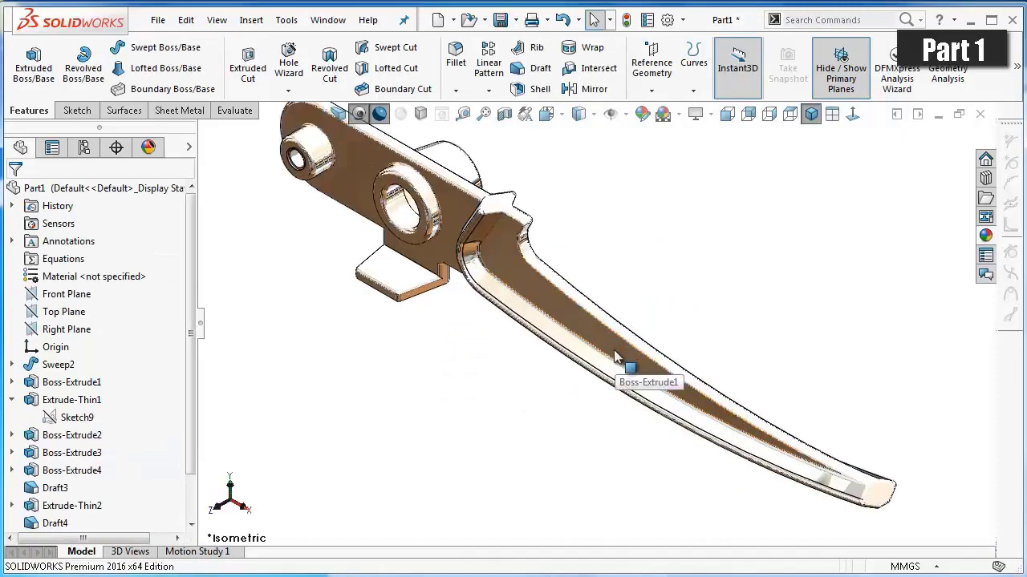
{"action": "middle_click_drag", "start_coordinate": [550, 236], "coordinate": [562, 283]}
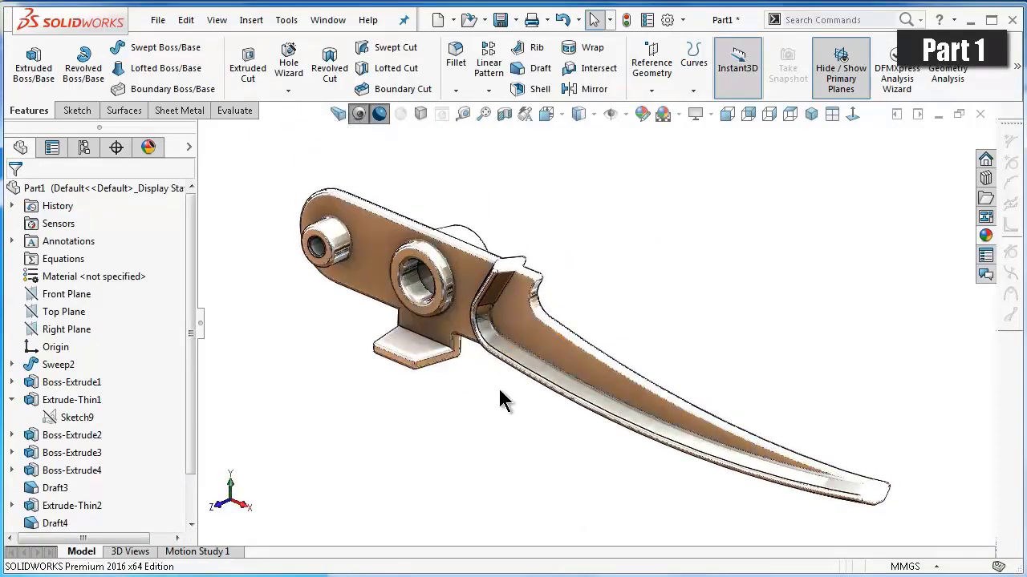
{"action": "middle_click_drag", "start_coordinate": [498, 401], "coordinate": [505, 399]}
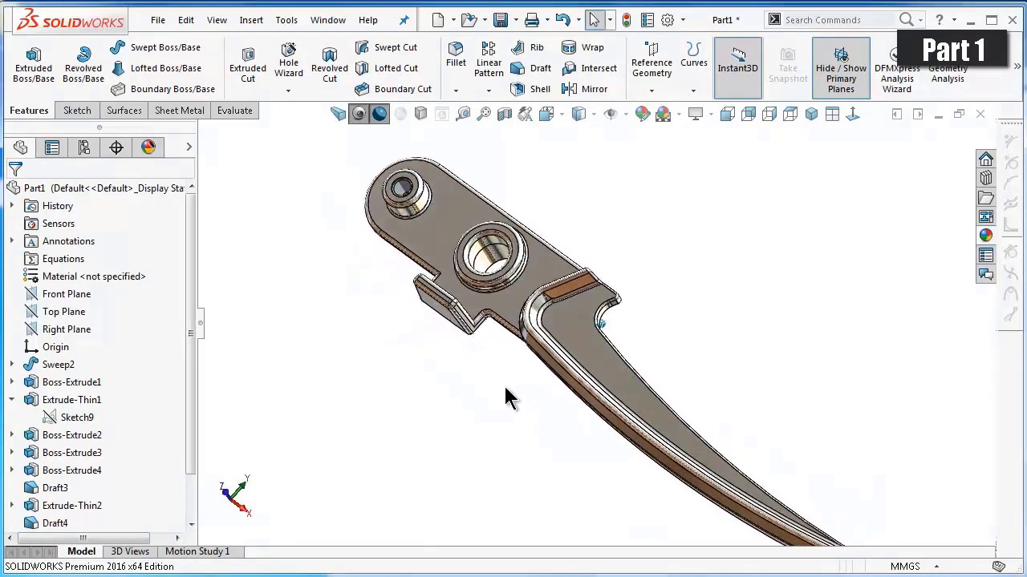
{"action": "key", "text": "Up"}
{"action": "key", "text": "Up"}
{"action": "key", "text": "Up"}
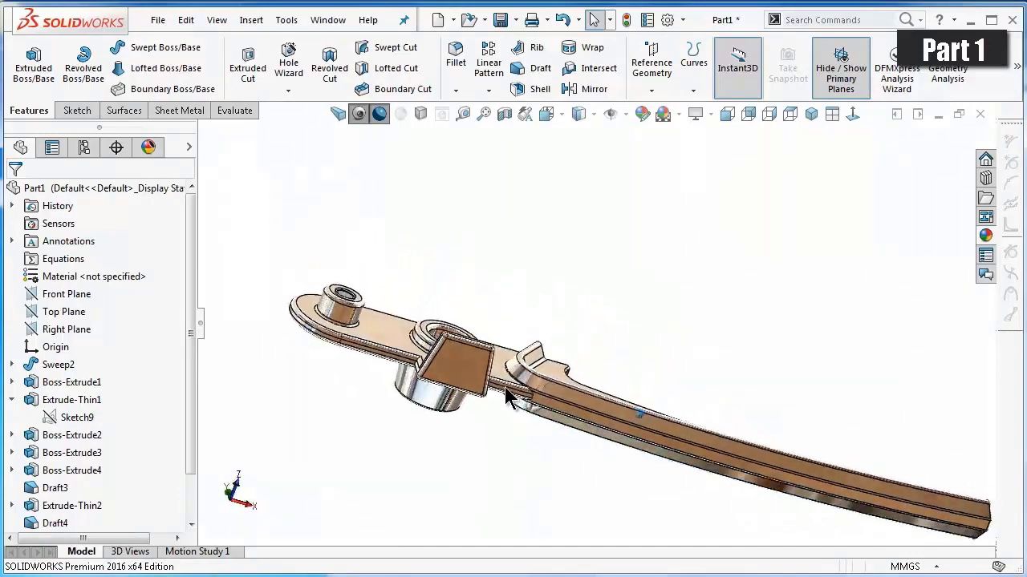
{"action": "key", "text": "Right"}
{"action": "key", "text": "Right"}
{"action": "key", "text": "Right"}
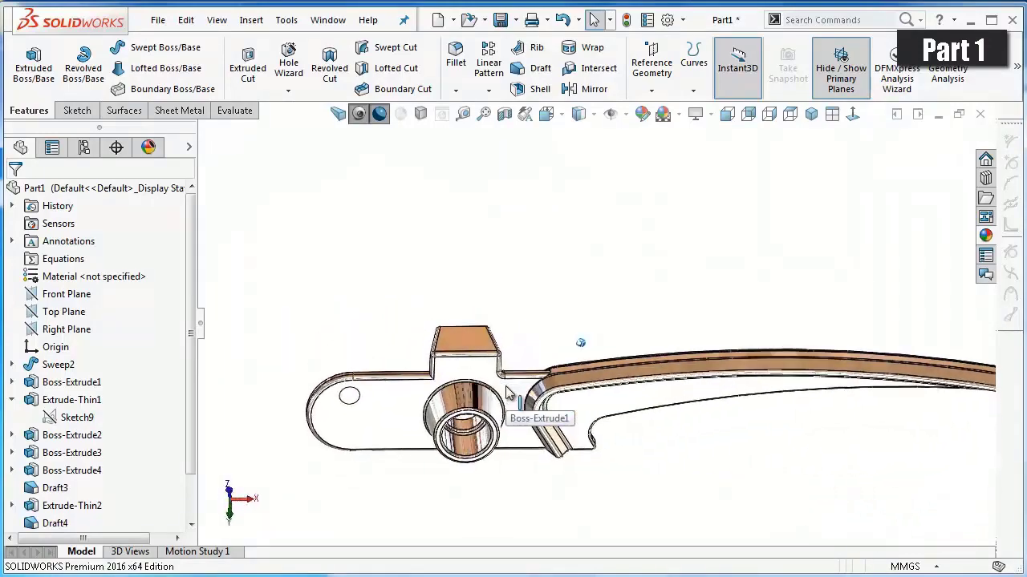
{"action": "key", "text": "Down"}
{"action": "key", "text": "Left"}
{"action": "key", "text": "Left"}
{"action": "key", "text": "Down"}
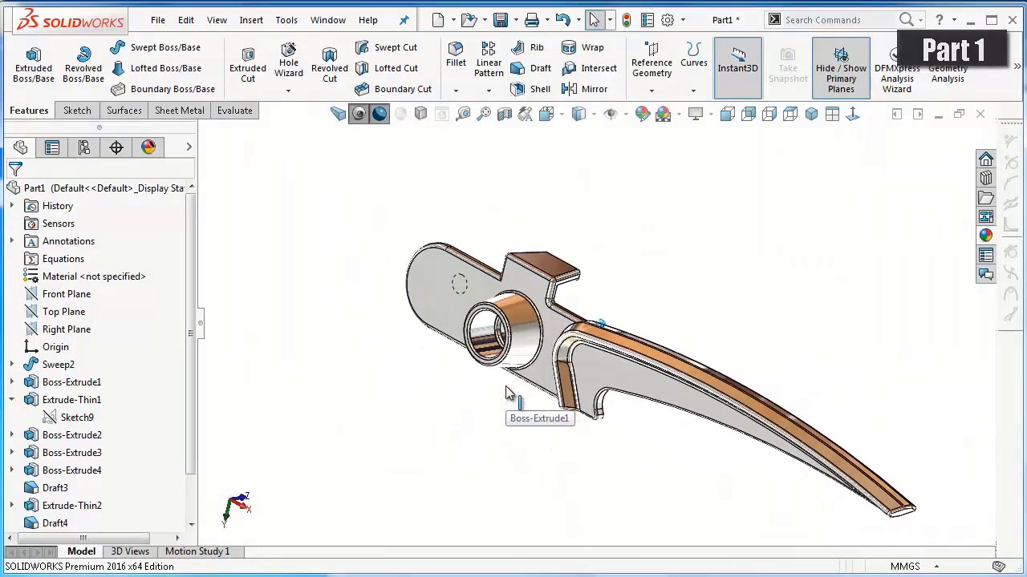
{"action": "key", "text": "Right"}
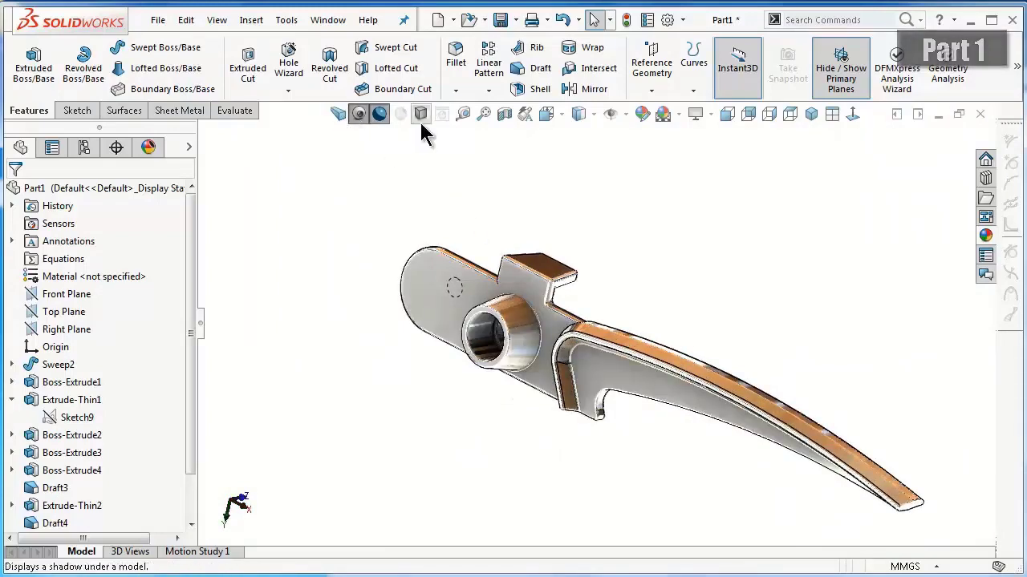
Turn on Shadows in Shaded Mode and set the display style to Shaded.
{"action": "left_click", "coordinate": [380, 114]}
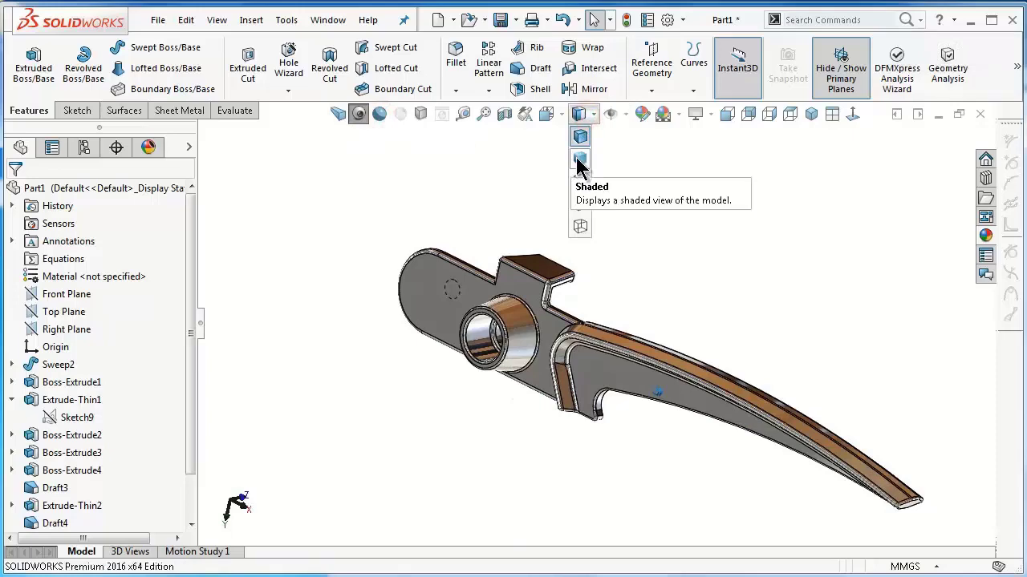
{"action": "left_click", "coordinate": [580, 161]}
{"action": "mouse_move", "coordinate": [642, 275]}
{"action": "middle_mouse_down"}
{"action": "mouse_move", "coordinate": [634, 321]}
{"action": "mouse_move", "coordinate": [607, 287]}
{"action": "mouse_move", "coordinate": [651, 465]}
{"action": "middle_mouse_up"}
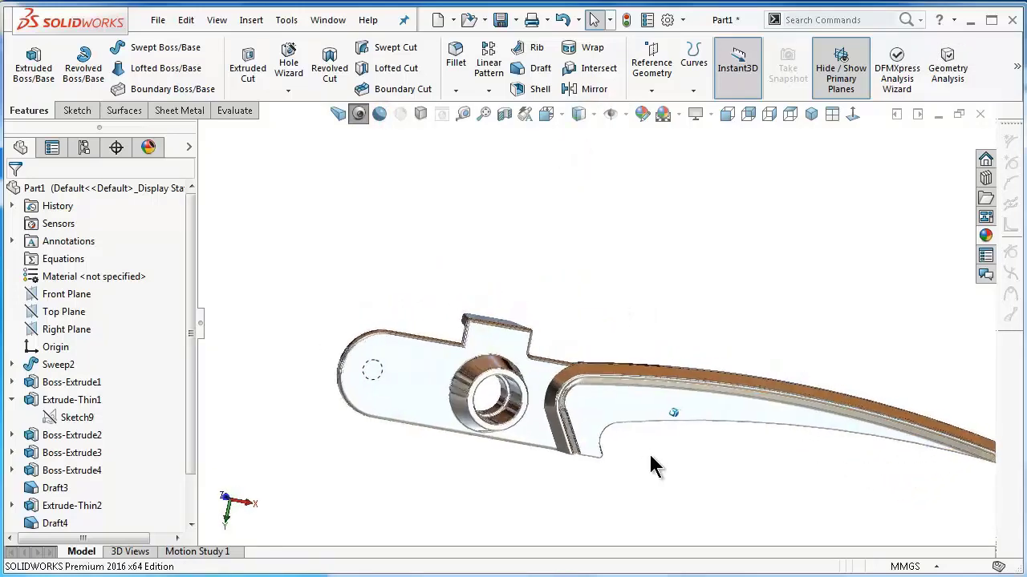
{"action": "key", "text": "Down"}
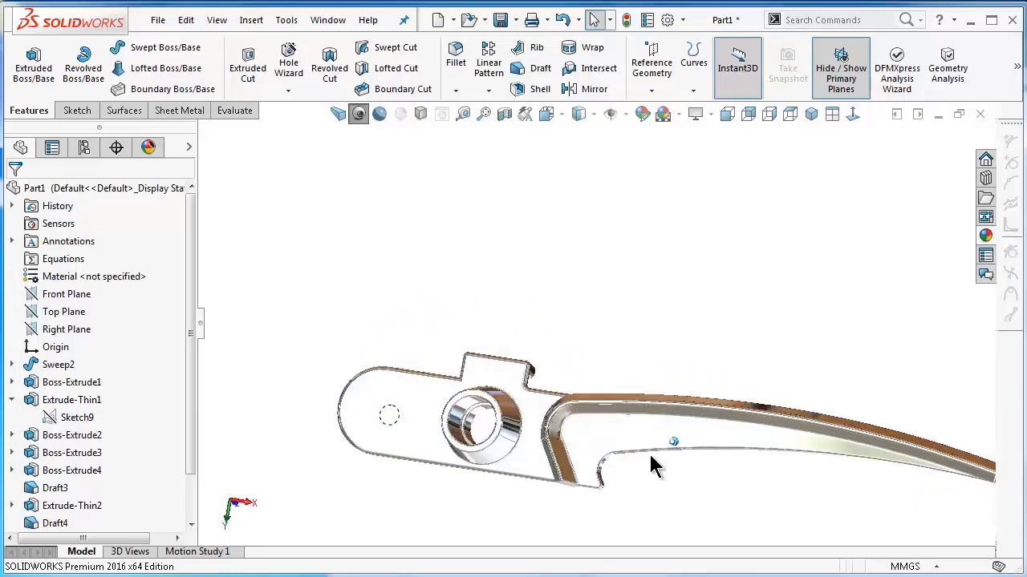
{"action": "key", "text": "Down"}
{"action": "key", "text": "Down"}
{"action": "key", "text": "Down"}
{"action": "key", "text": "Down"}
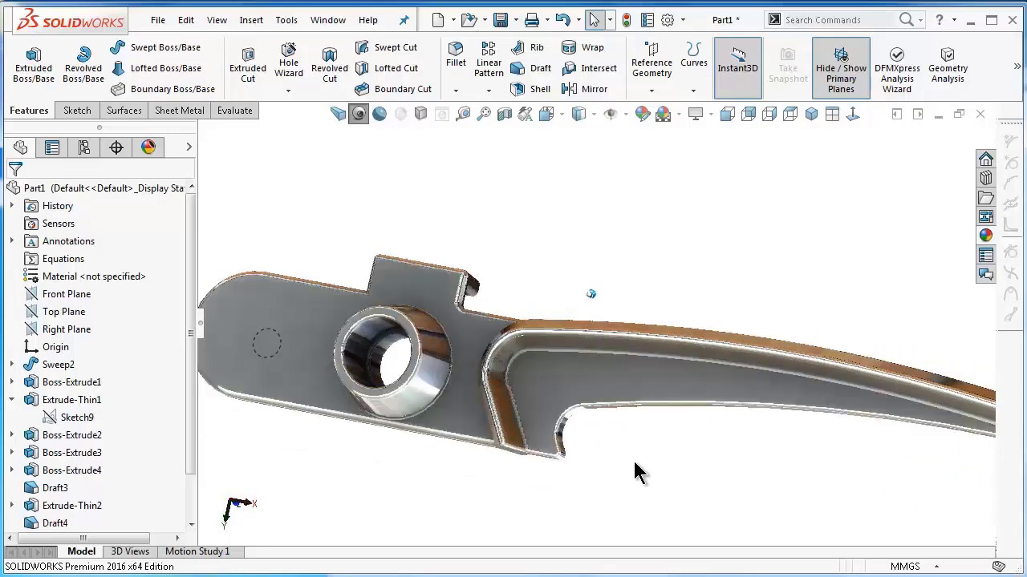
{"action": "key", "text": "Down"}
{"action": "key", "text": "Down"}
{"action": "left_click", "coordinate": [632, 461]}
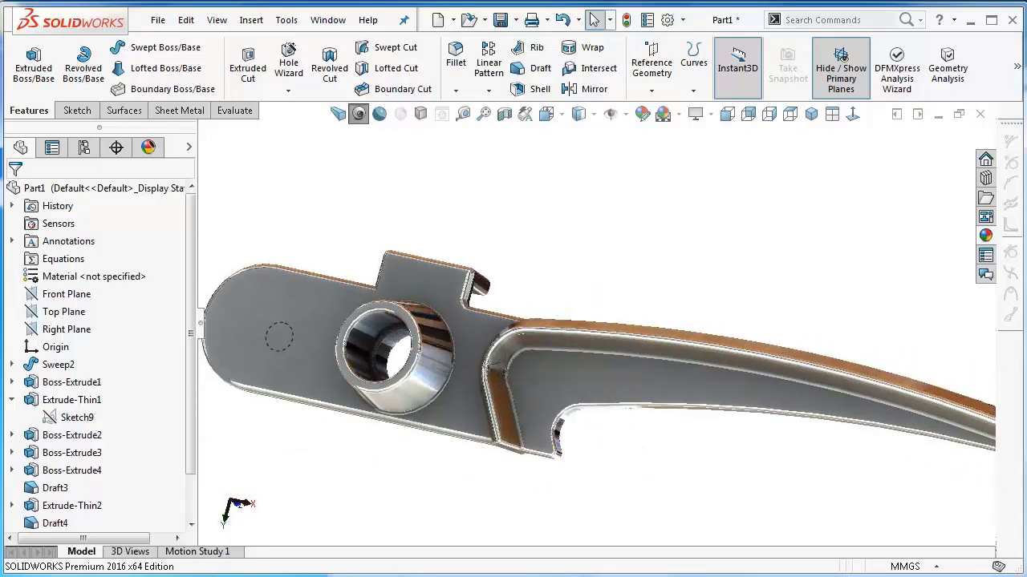
{"action": "key", "text": "Down"}
{"action": "key", "text": "Down"}
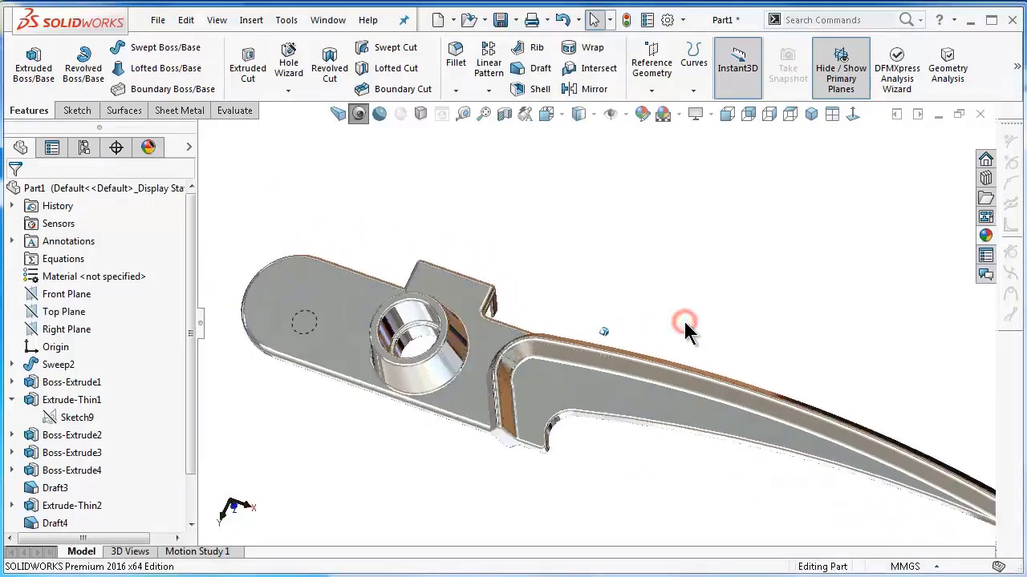
{"action": "key", "text": "Down"}
{"action": "key", "text": "Down"}
{"action": "key", "text": "Down"}
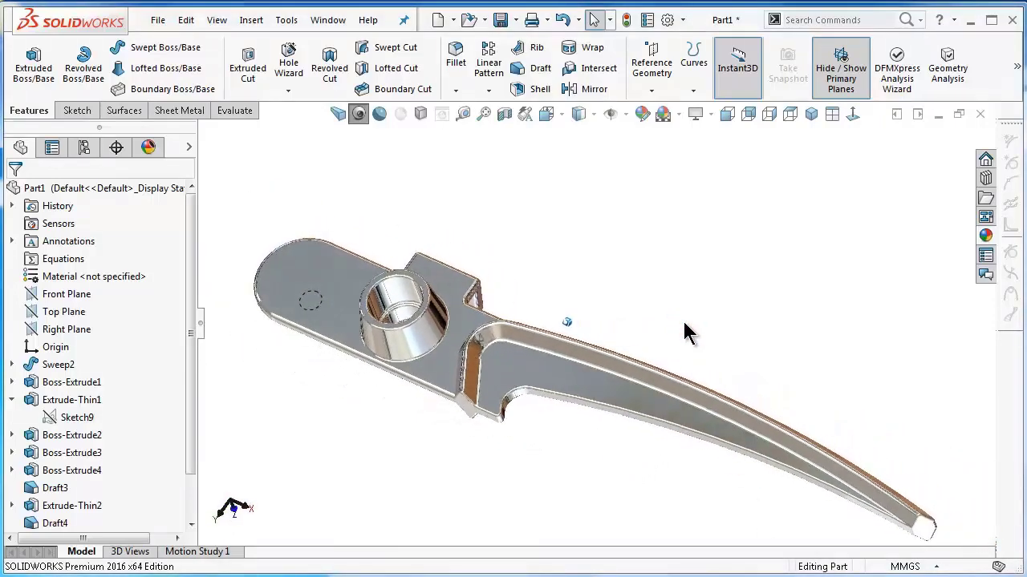
Orbit and zoom the shaded lever arm to a side view for the final presentation.
{"action": "key", "text": "Left"}
{"action": "key", "text": "Left"}
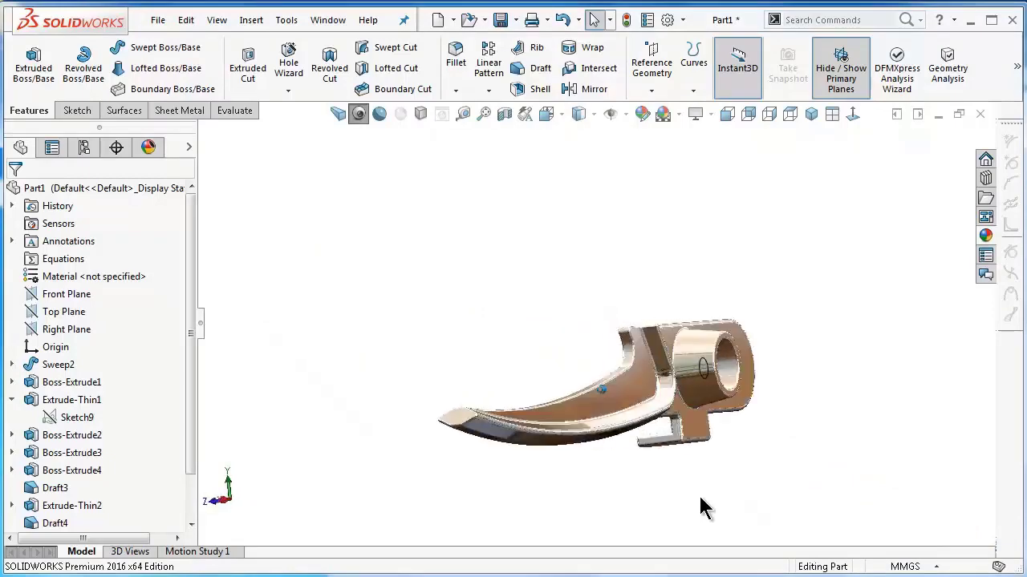
{"action": "key", "text": "Left"}
{"action": "key", "text": "shift+z"}
{"action": "key", "text": "shift+z"}
{"action": "key", "text": "Left"}
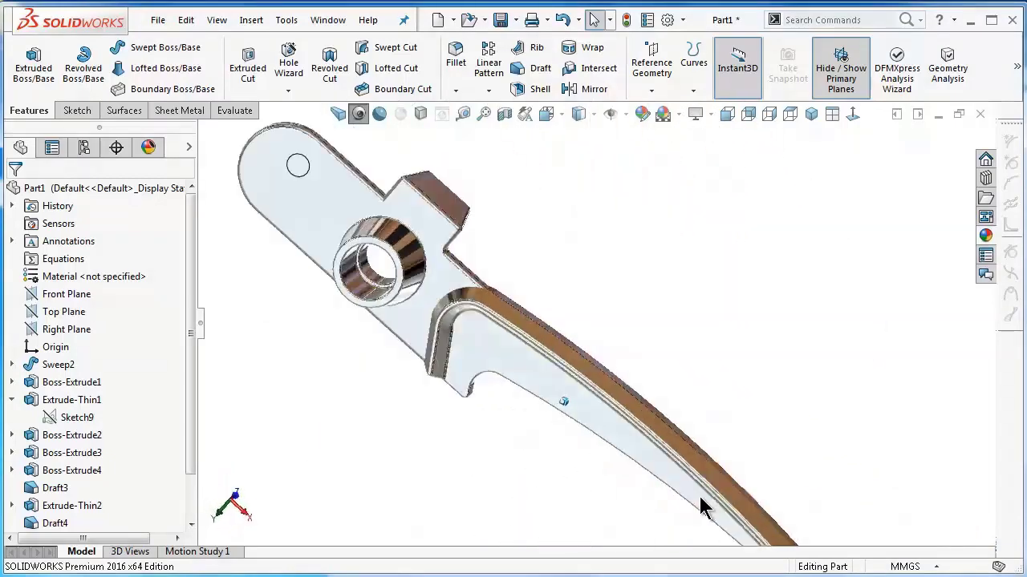
{"action": "key", "text": "Left"}
{"action": "key", "text": "Down"}
{"action": "key", "text": "Down"}
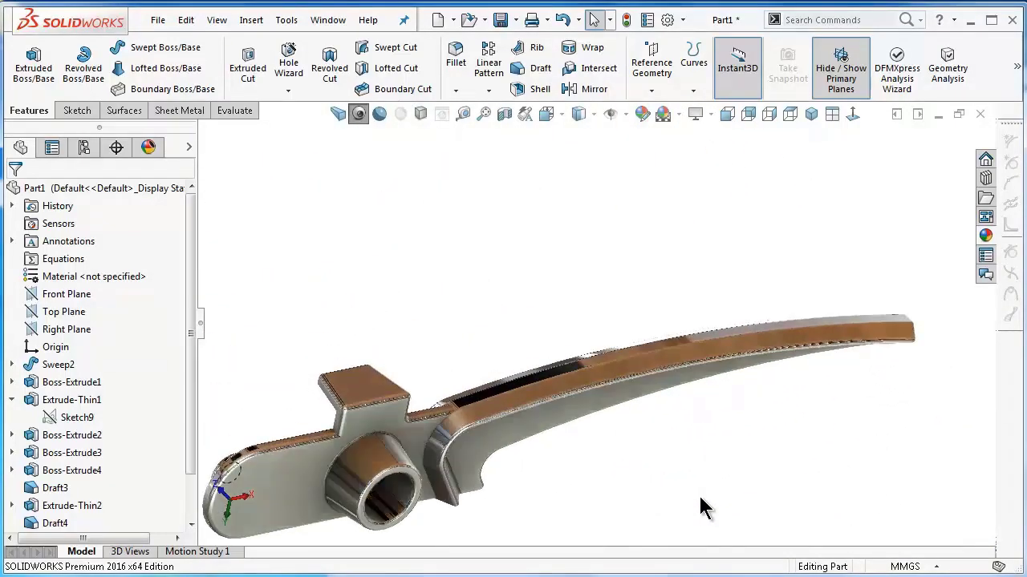
{"action": "key", "text": "Down"}
{"action": "key", "text": "Down"}
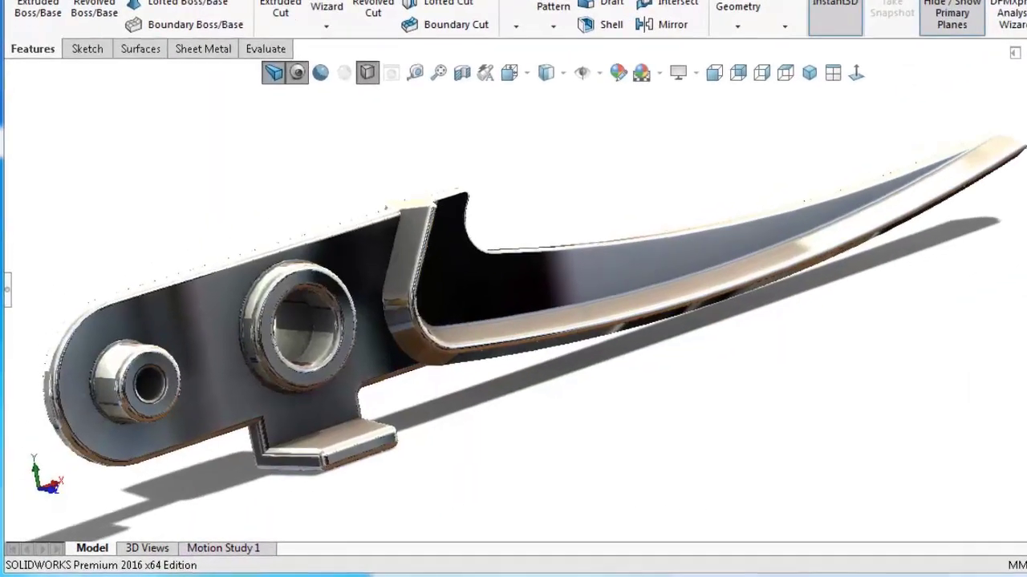